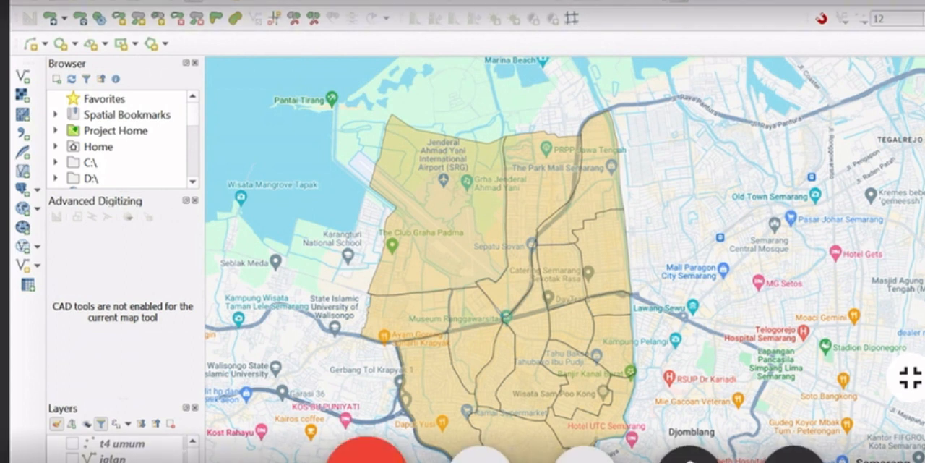
# Show the Kecamatan semarang raster layer beneath the kec smg brt polygons
pyautogui.moveTo(572, 252)
pyautogui.mouseDown()
pyautogui.moveTo(572, 208)
pyautogui.moveTo(585, 241)
pyautogui.moveTo(584, 221)
pyautogui.moveTo(571, 222)
pyautogui.mouseUp()
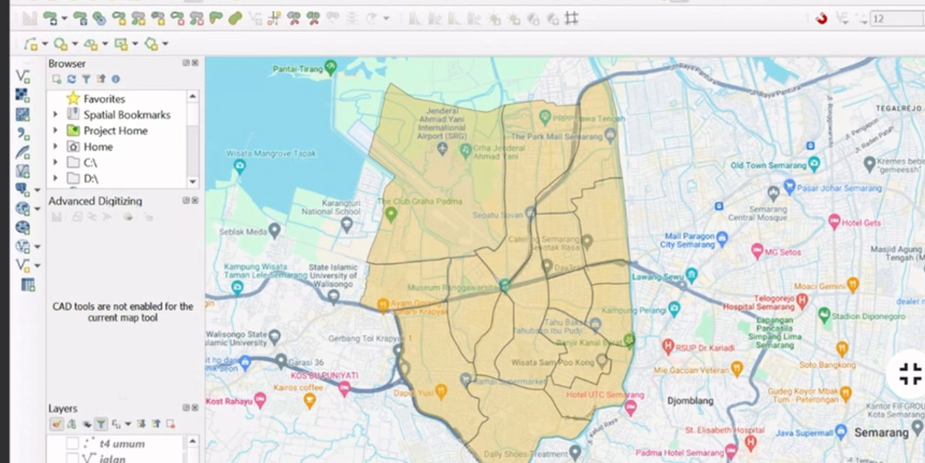
pyautogui.scroll(-5, 122, 449)
pyautogui.scroll(5, 123, 449)
pyautogui.scroll(-3, 123, 449)
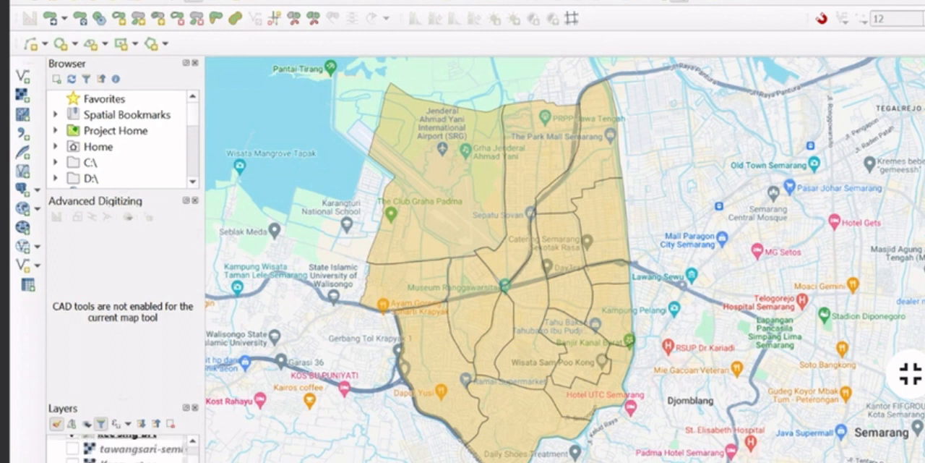
pyautogui.scroll(2, 123, 449)
pyautogui.scroll(-2, 123, 449)
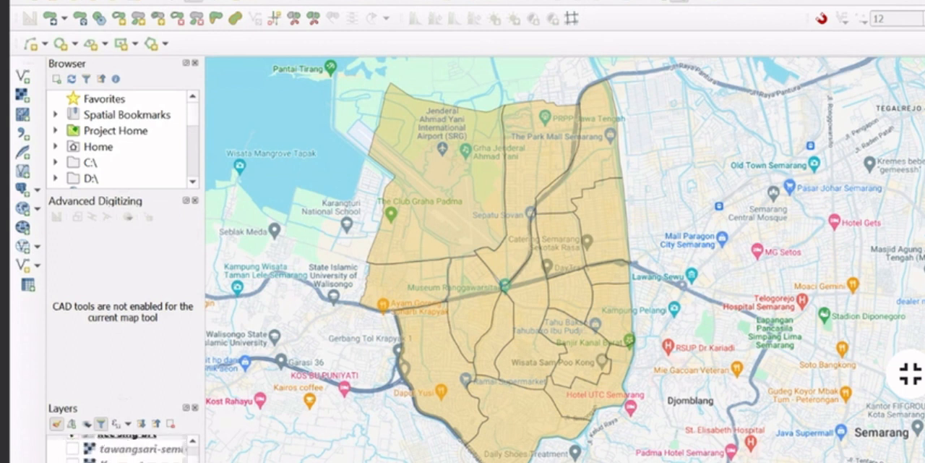
pyautogui.click(73, 461)
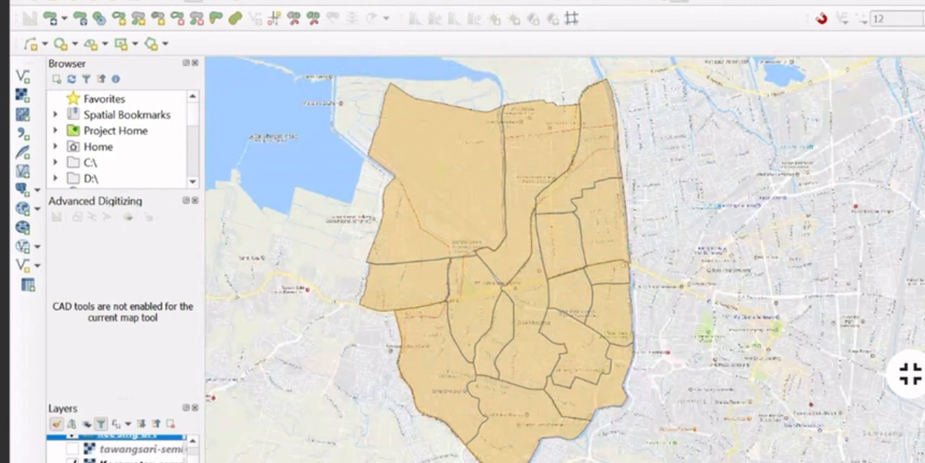
pyautogui.click(121, 449)
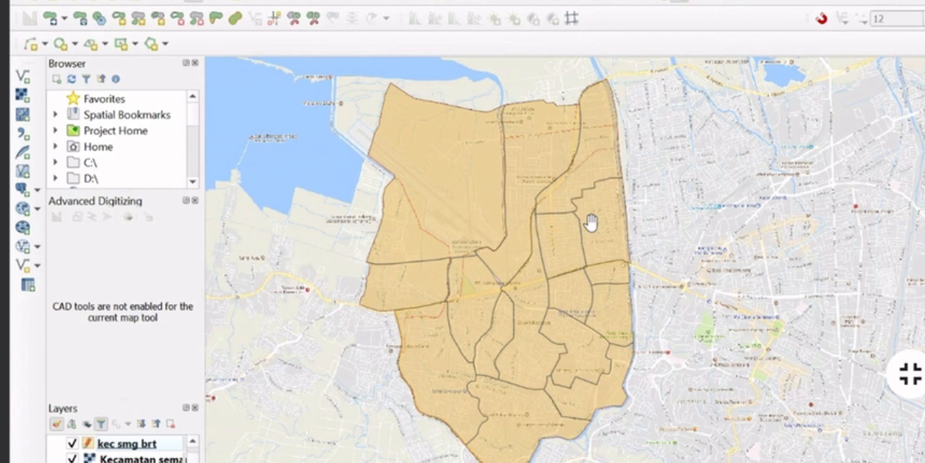
# Examine the kec smg brt boundaries against the Kecamatan raster map, and hide that raster to show the Google base map
pyautogui.scroll(2, 571, 209)
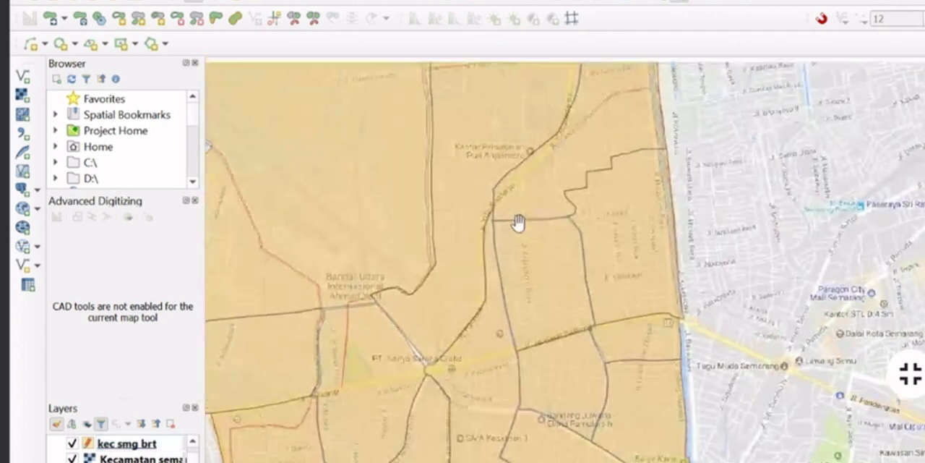
pyautogui.scroll(-1, 519, 221)
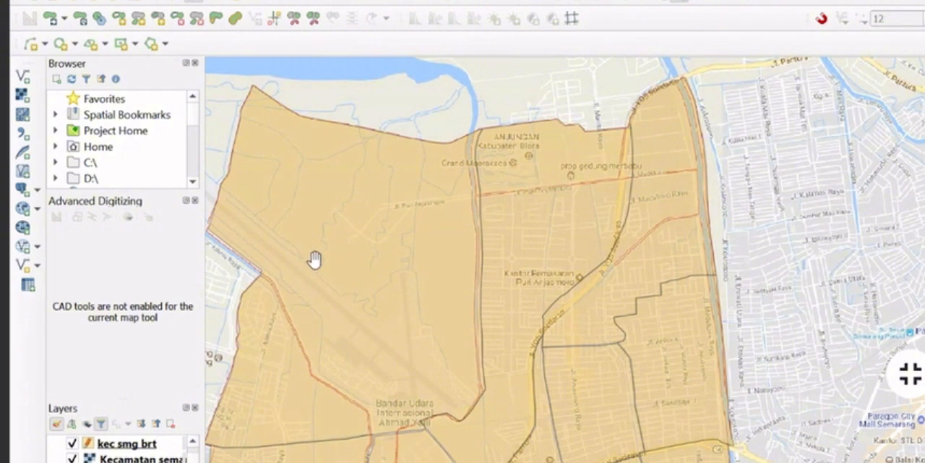
pyautogui.moveTo(313, 258); pyautogui.dragTo(384, 137)
pyautogui.scroll(-1, 496, 222)
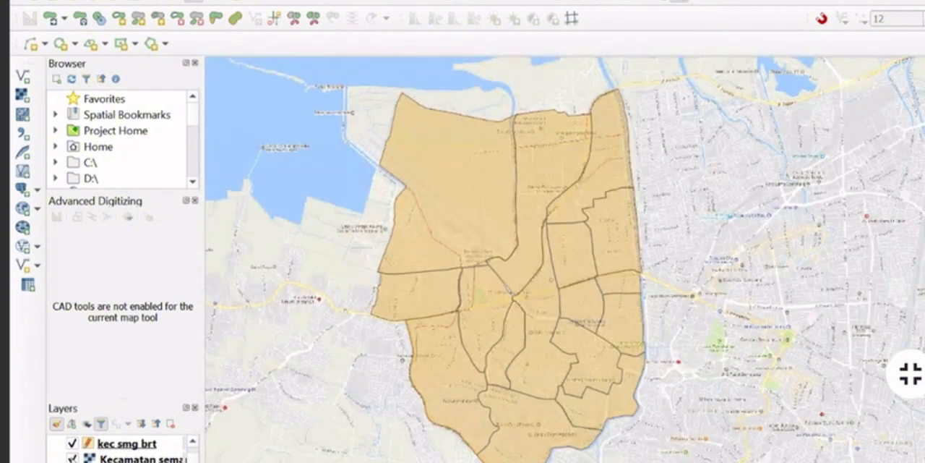
pyautogui.click(72, 459)
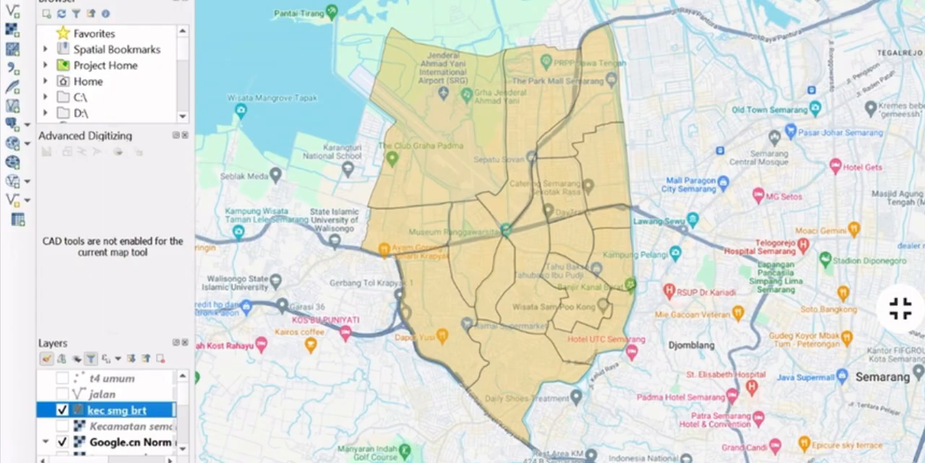
# Start a new shapefile layer and open the save location for its file
pyautogui.rightClick(109, 410)
pyautogui.moveTo(246, 0)
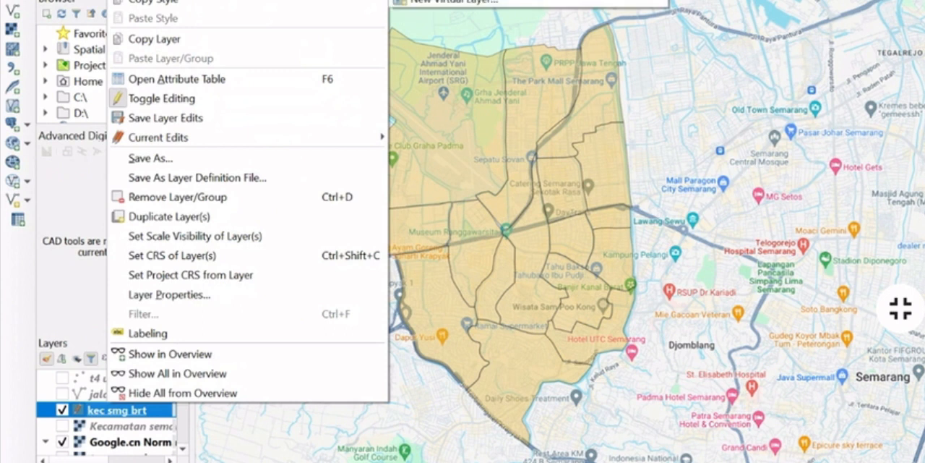
pyautogui.click(455, 0)
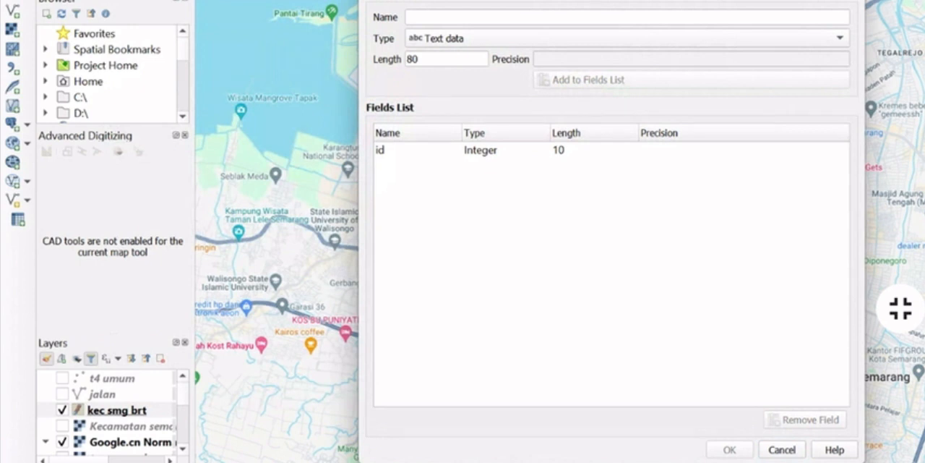
pyautogui.click(579, 0)
pyautogui.click(840, 0)
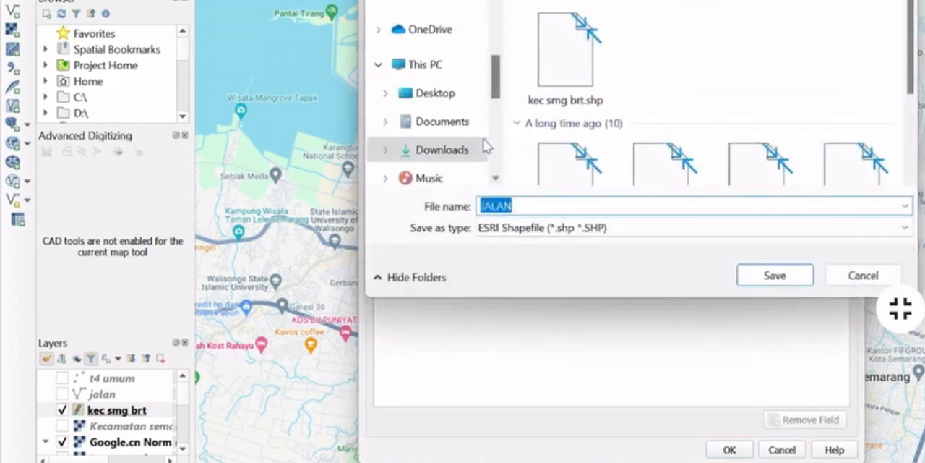
# Save the new shapefile as JALAN in the SIG folder on the D: drive
pyautogui.scroll(-3, 477, 148)
pyautogui.click(424, 112)
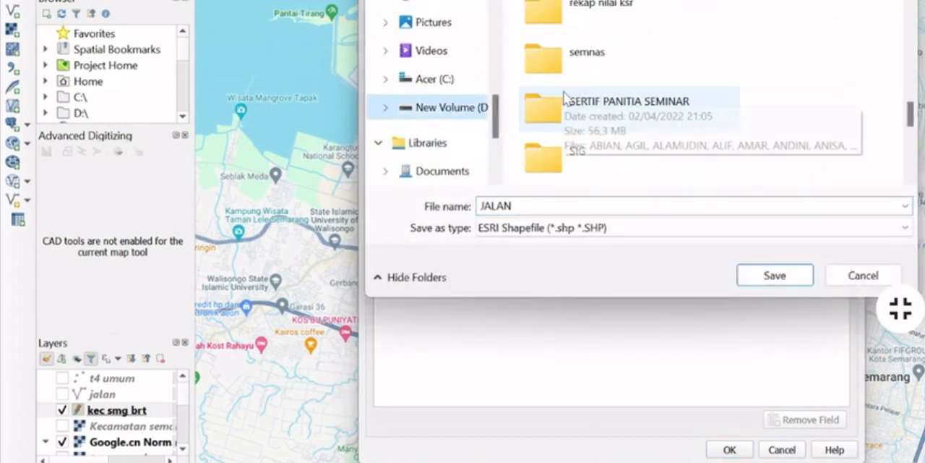
pyautogui.click(555, 138)
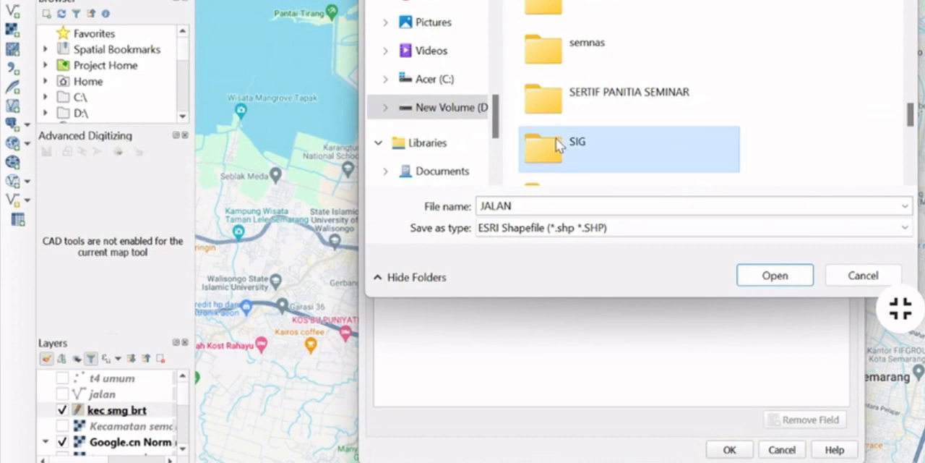
pyautogui.doubleClick(557, 144)
pyautogui.doubleClick(581, 35)
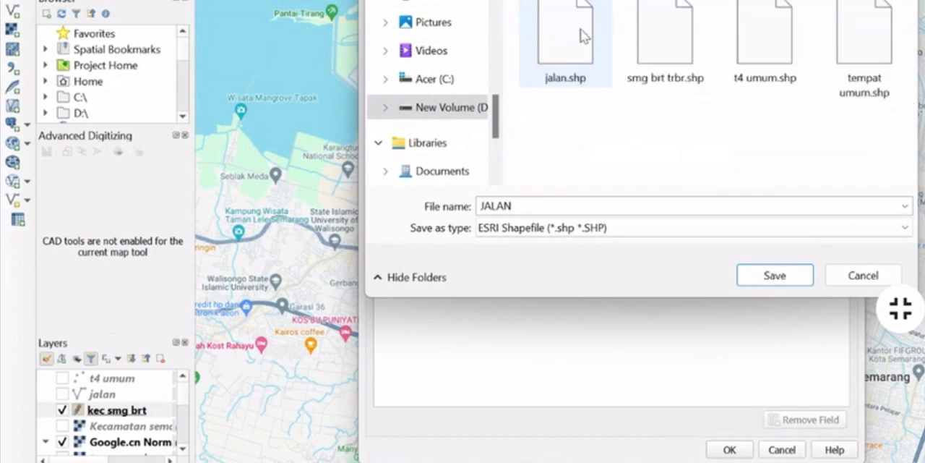
pyautogui.click(463, 0)
pyautogui.click(462, 1)
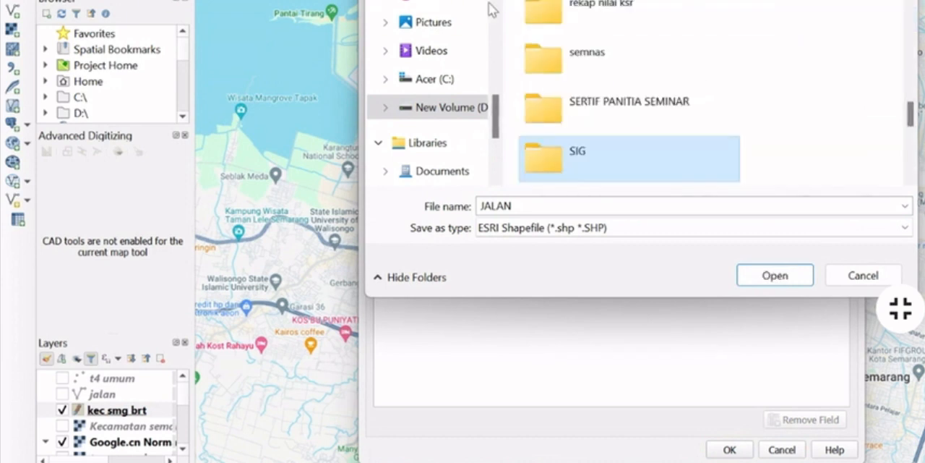
pyautogui.doubleClick(622, 171)
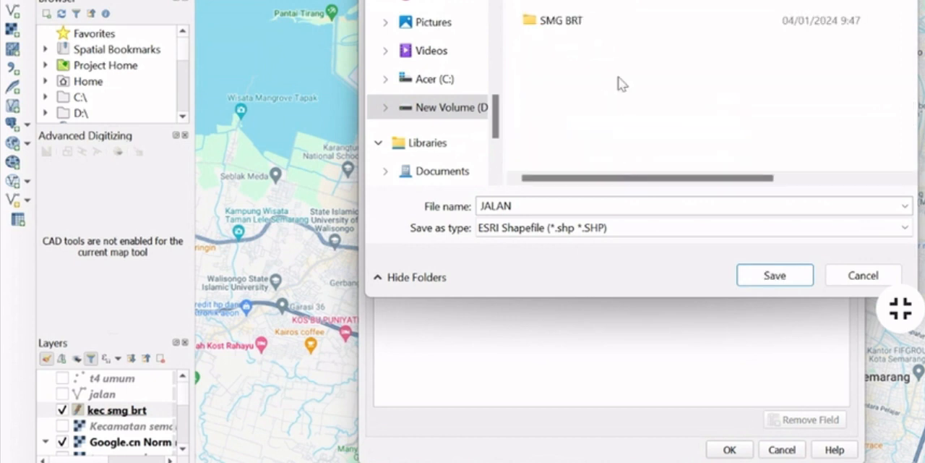
pyautogui.click(772, 274)
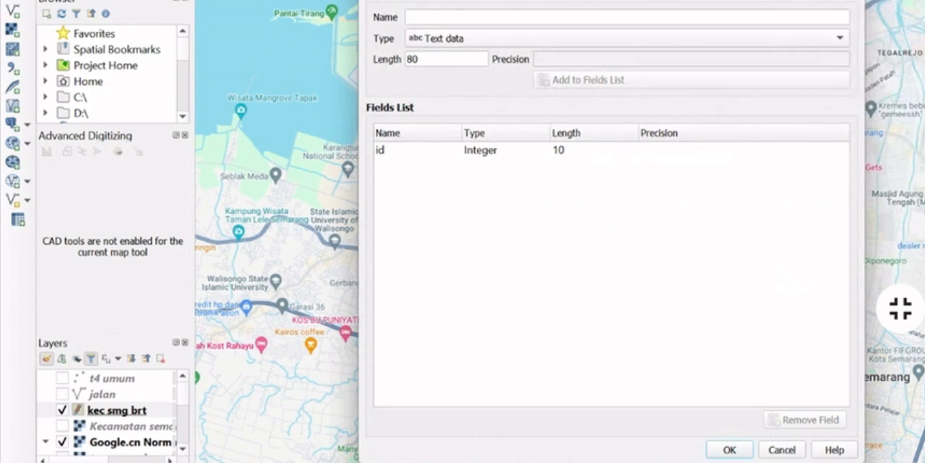
# Set the file encoding to System and create the layer with an added text field named JALAN, length 80
pyautogui.click(674, 1)
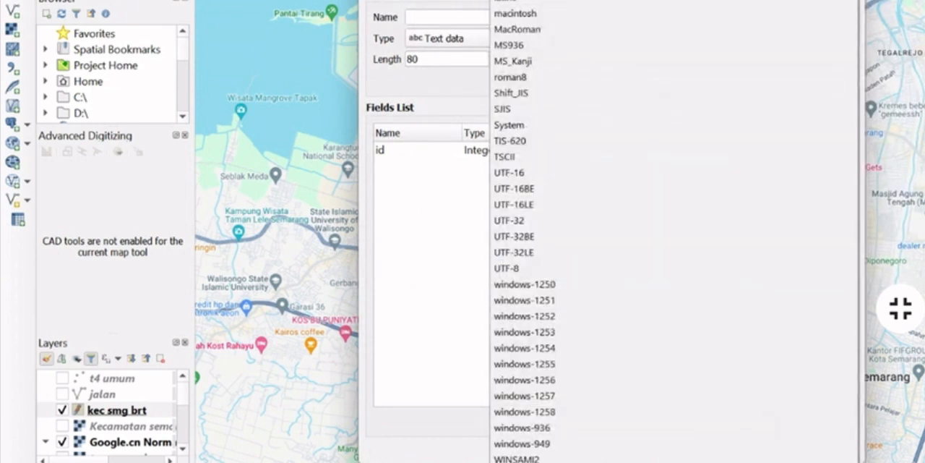
pyautogui.click(511, 124)
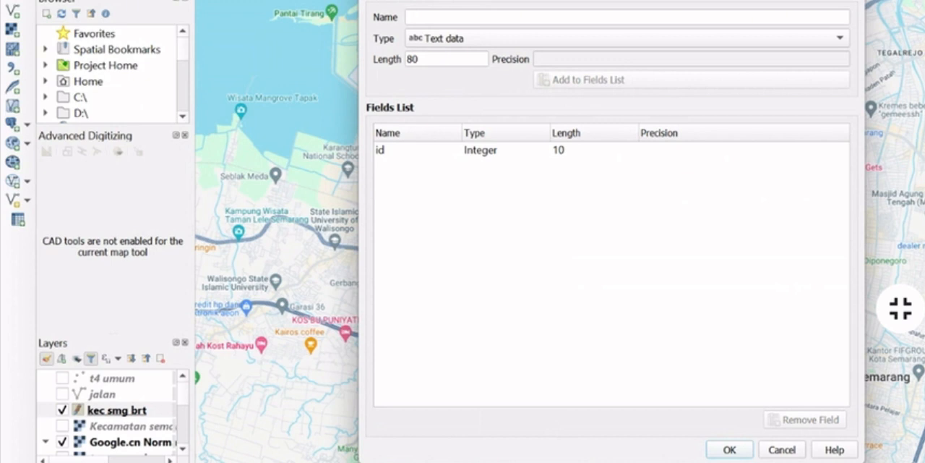
pyautogui.click(499, 14)
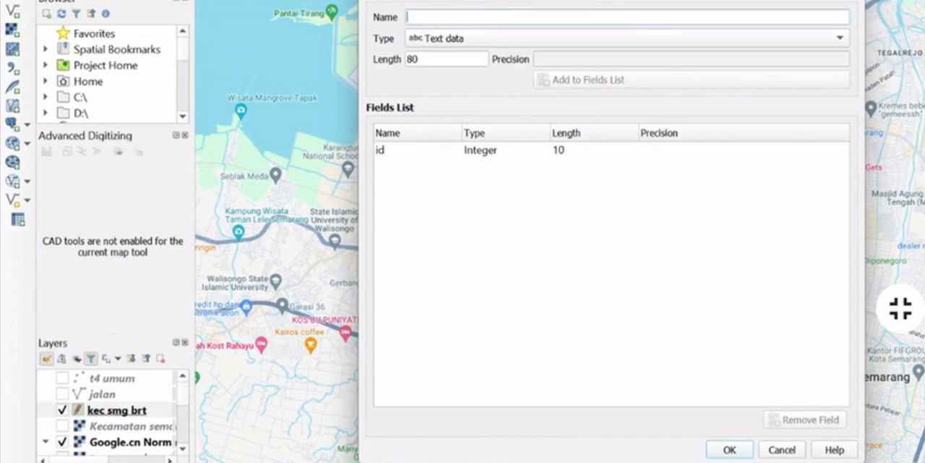
pyautogui.write('JA')
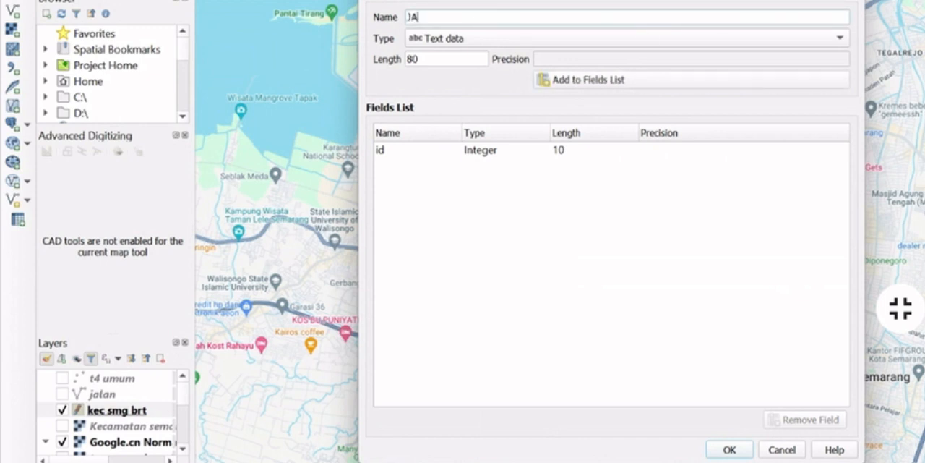
pyautogui.write('LAN')
pyautogui.click(497, 42)
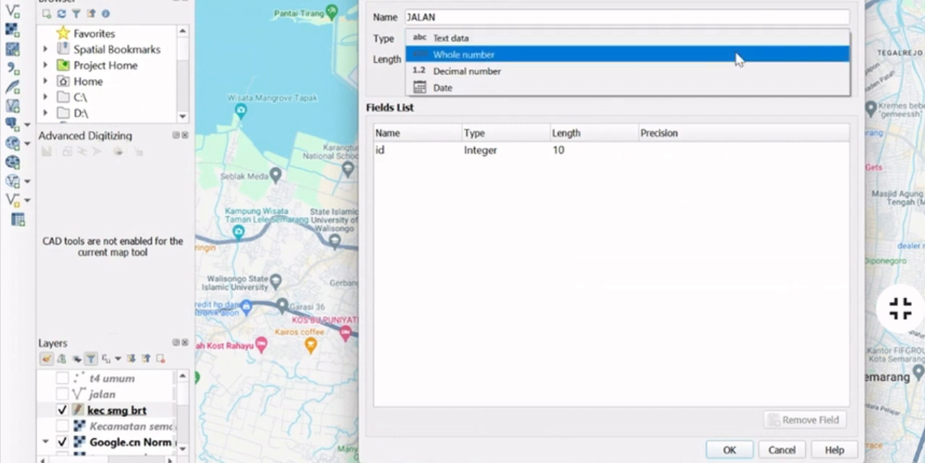
pyautogui.click(690, 119)
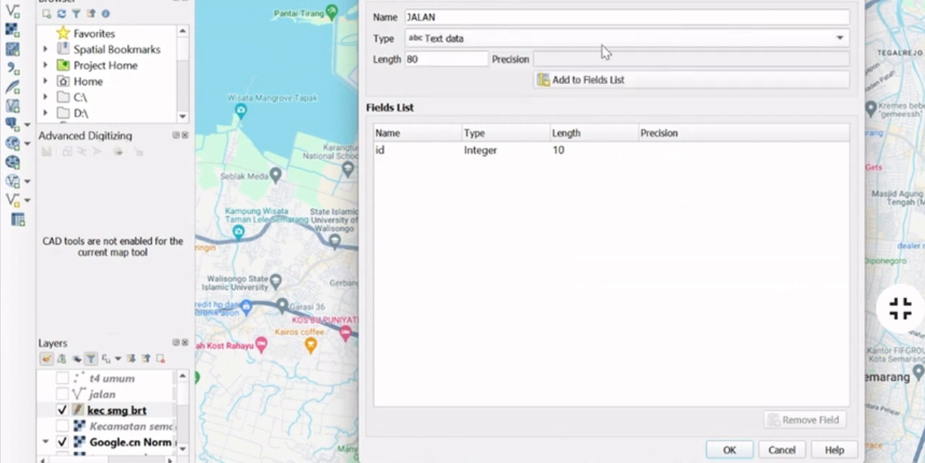
pyautogui.click(665, 79)
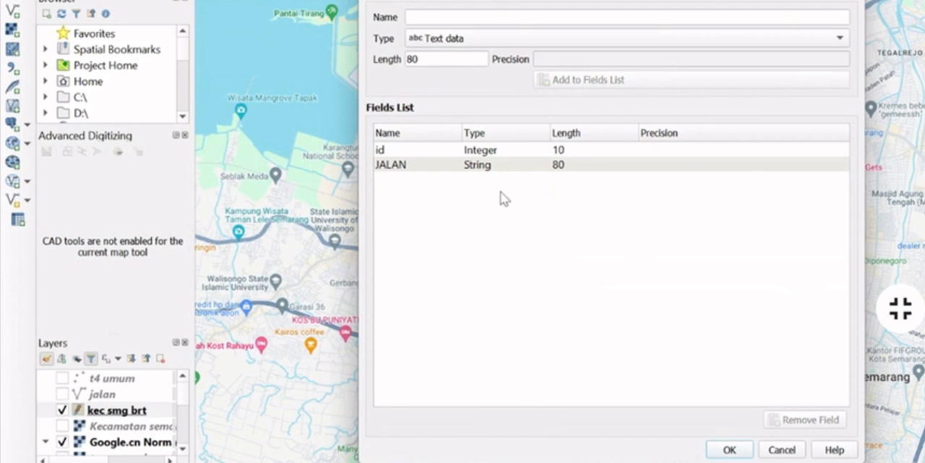
pyautogui.click(730, 450)
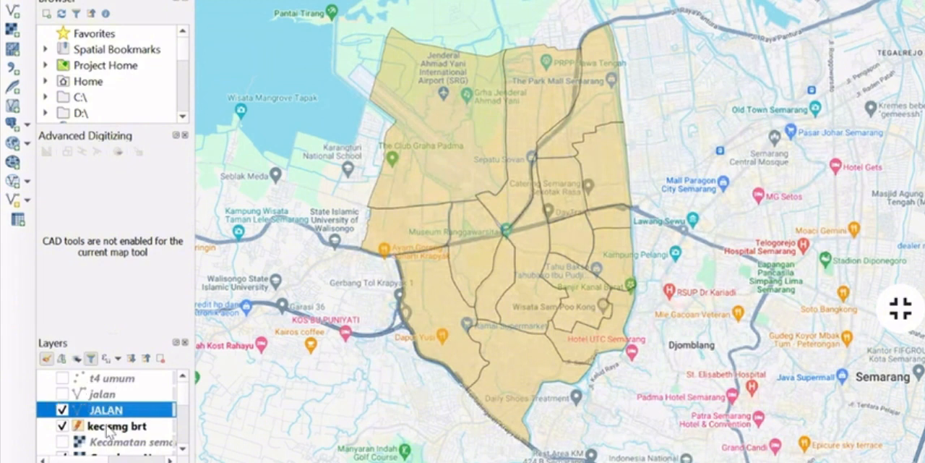
# Turn on editing for the new JALAN line layer
pyautogui.scroll(-1, 123, 405)
pyautogui.scroll(1, 123, 394)
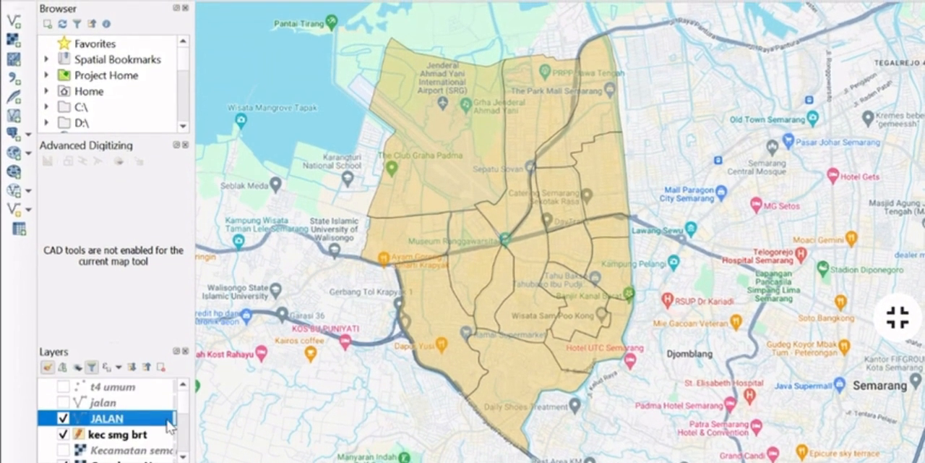
pyautogui.scroll(-2, 172, 426)
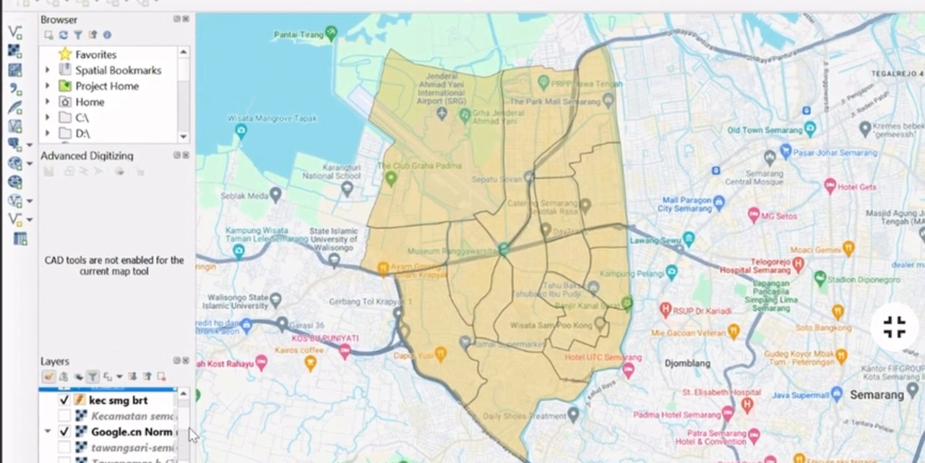
pyautogui.scroll(2, 181, 430)
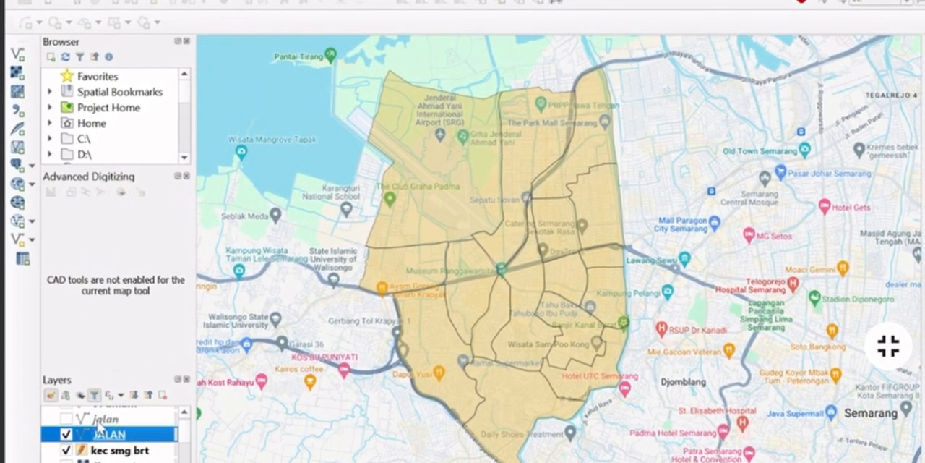
pyautogui.rightClick(111, 444)
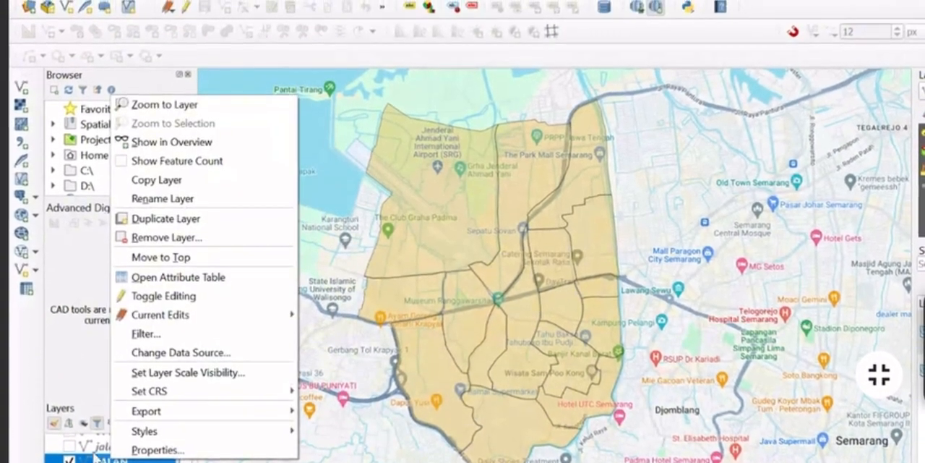
pyautogui.click(189, 10)
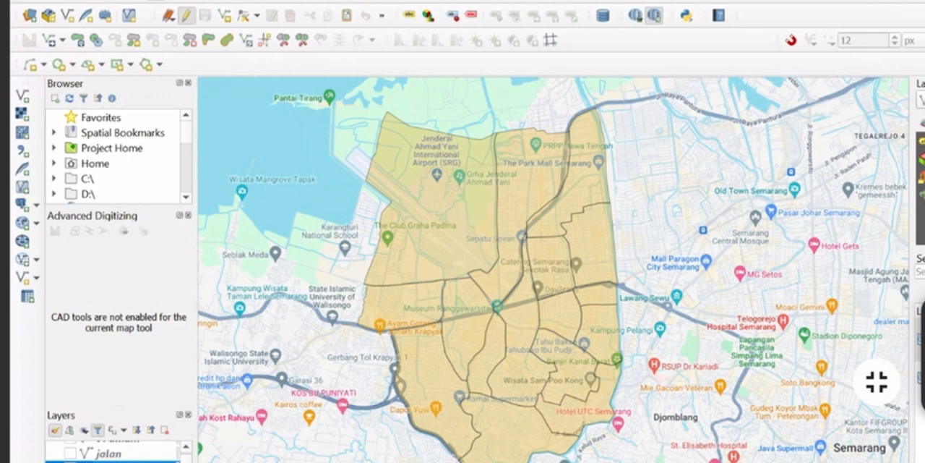
# Lower the symbol opacity of the kec smg brt layer to about 20%
pyautogui.rightClick(141, 458)
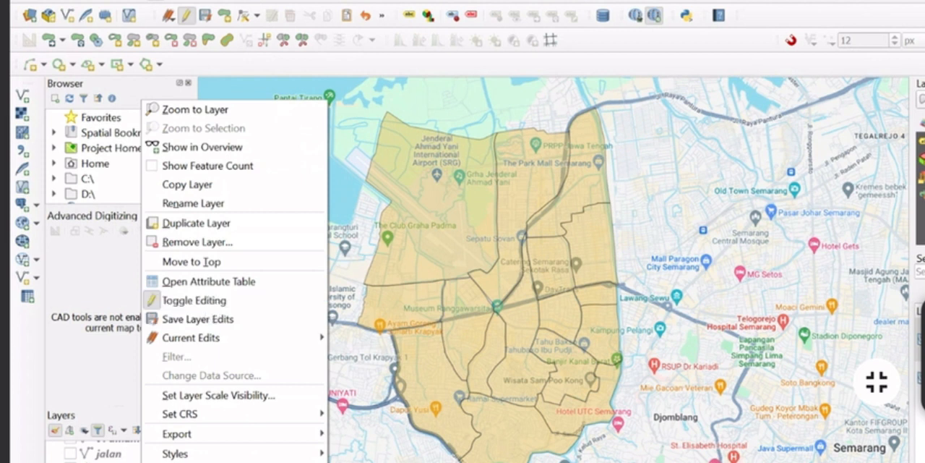
pyautogui.rightClick(112, 458)
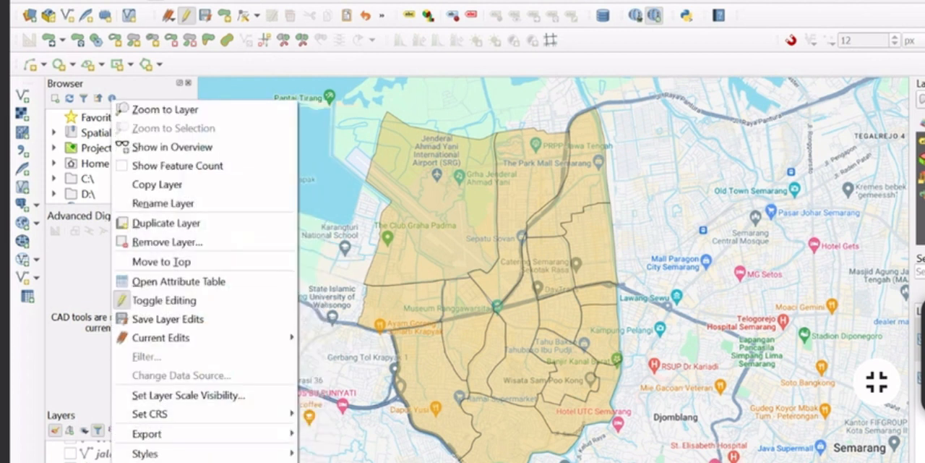
pyautogui.press('Escape')
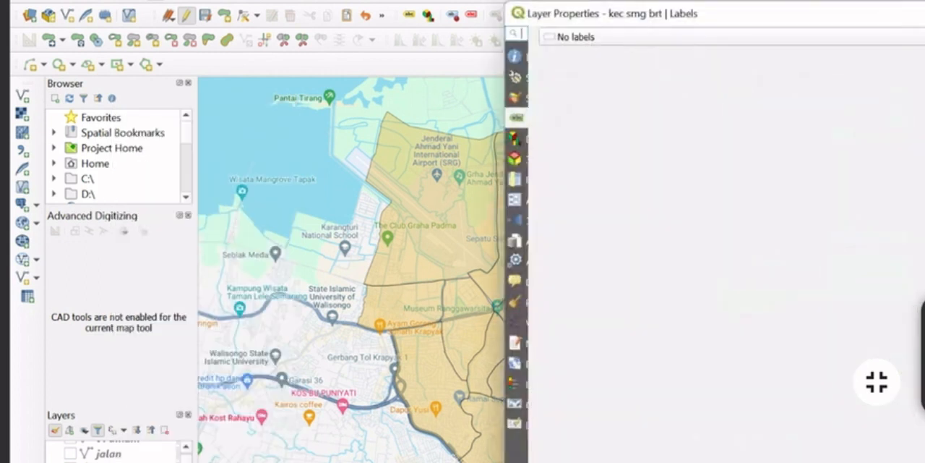
pyautogui.click(514, 55)
pyautogui.click(514, 76)
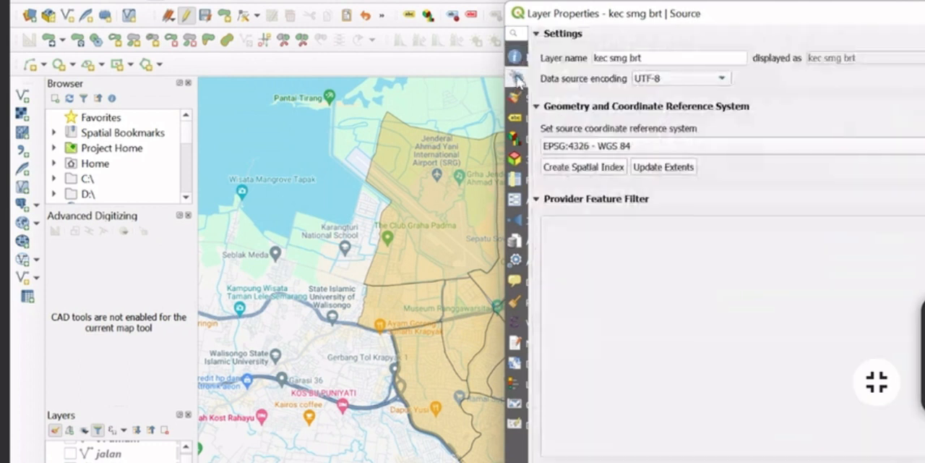
pyautogui.click(515, 97)
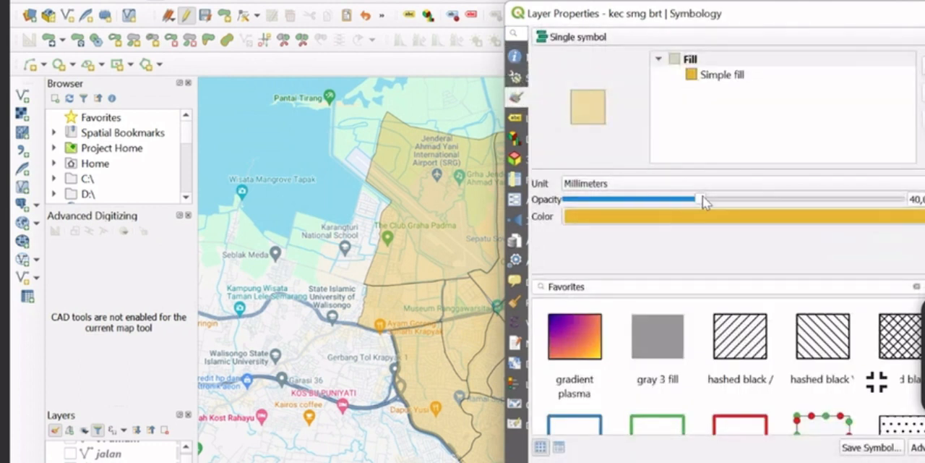
pyautogui.moveTo(699, 199); pyautogui.dragTo(633, 200)
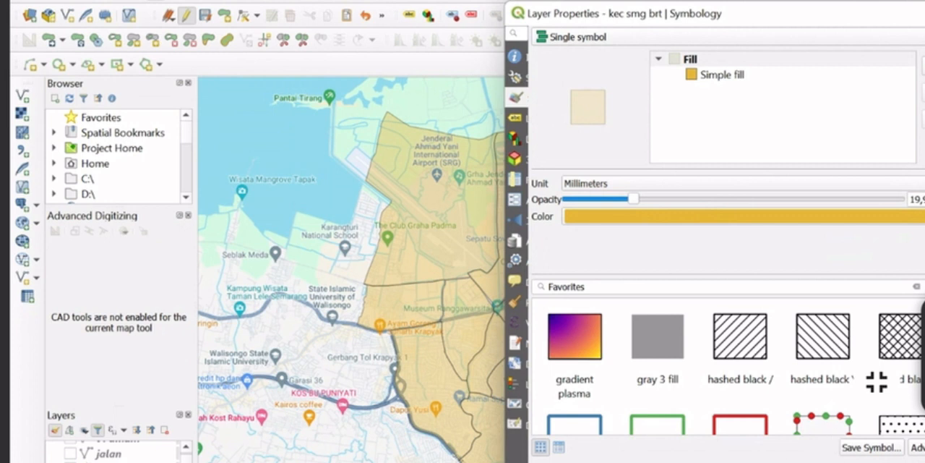
pyautogui.press('Return')
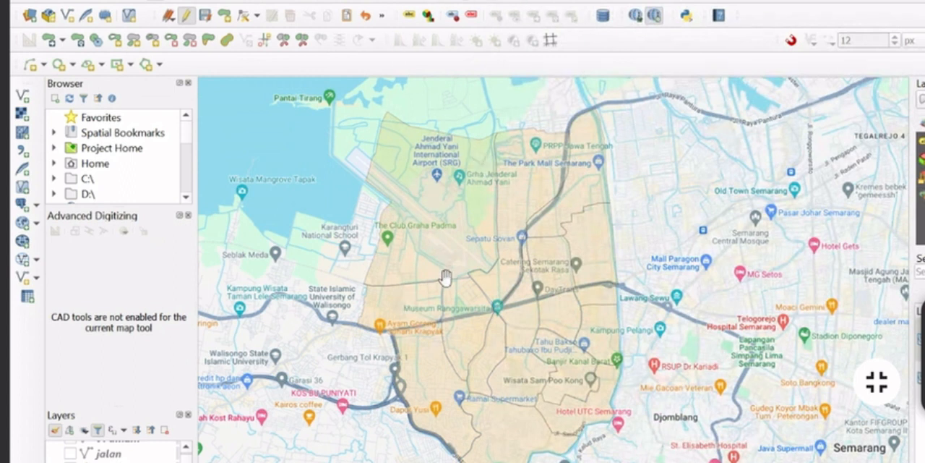
# Start a line feature in the JALAN layer and trace Jl. Walisongo eastward onto the start of Jl. Siliwangi
pyautogui.scroll(1, 469, 282)
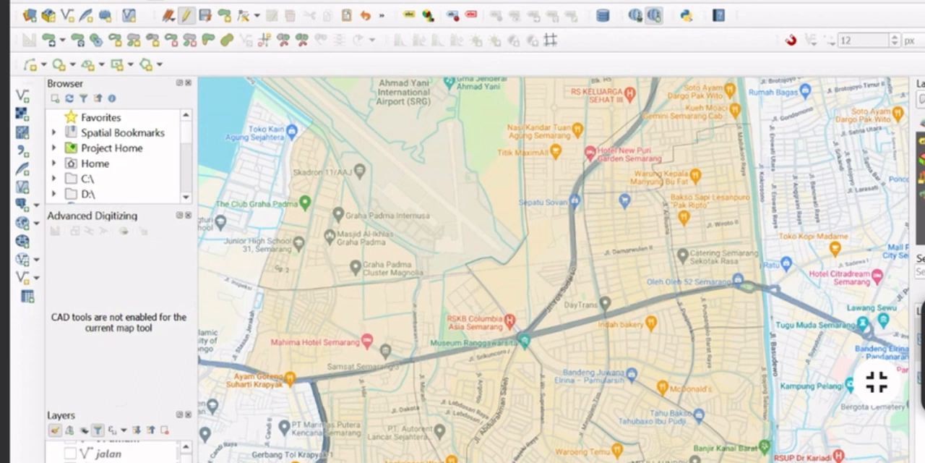
pyautogui.click(113, 461)
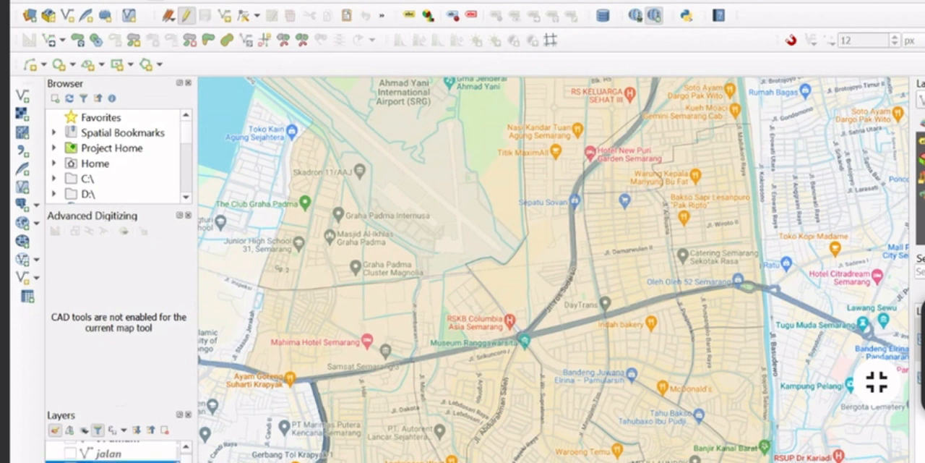
pyautogui.click(184, 14)
pyautogui.click(183, 14)
pyautogui.click(225, 16)
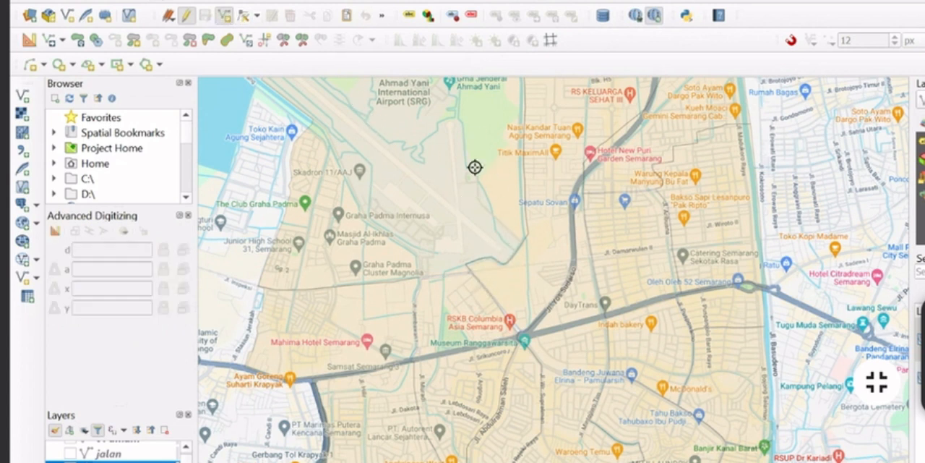
pyautogui.scroll(1, 532, 354)
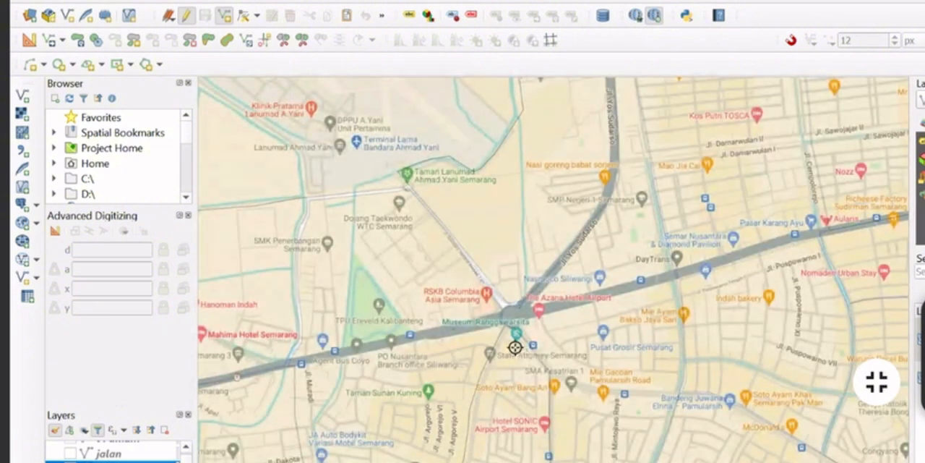
pyautogui.moveTo(407, 349); pyautogui.dragTo(675, 270)
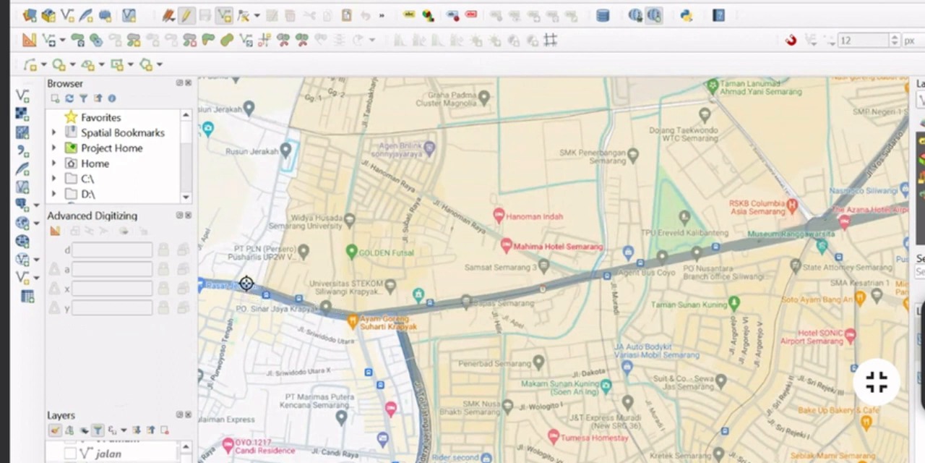
pyautogui.scroll(5, 249, 284)
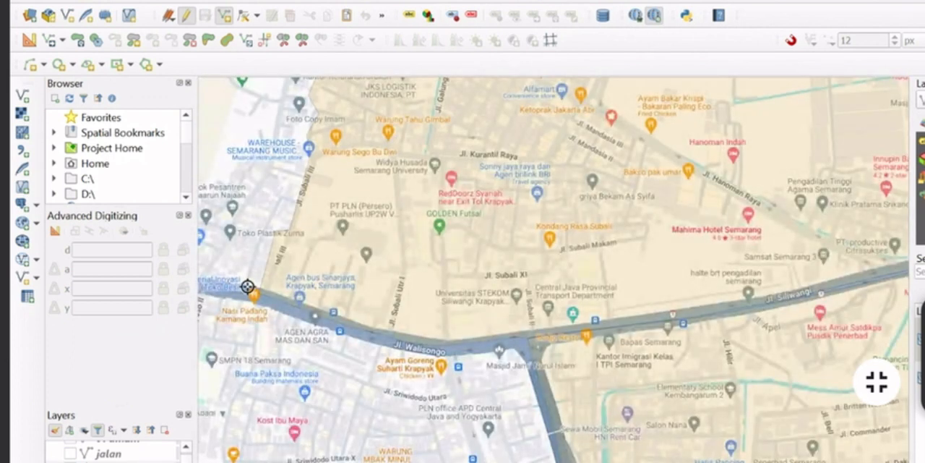
pyautogui.click(345, 327)
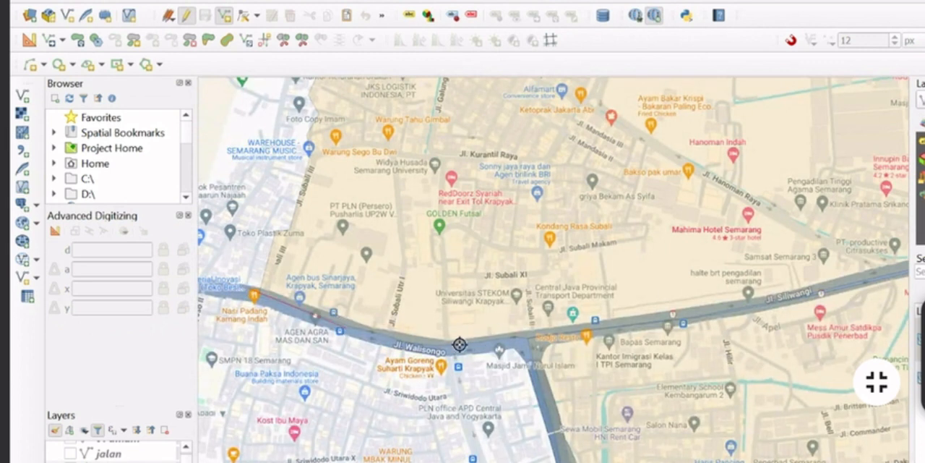
pyautogui.click(448, 347)
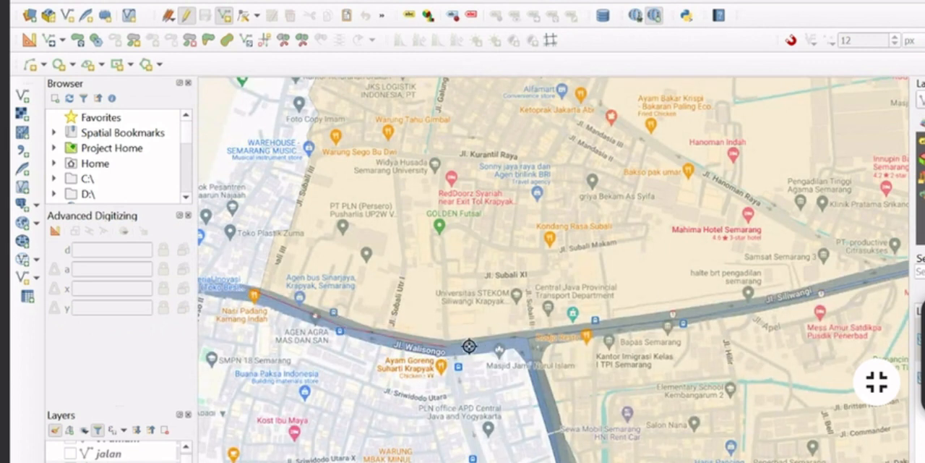
pyautogui.click(522, 337)
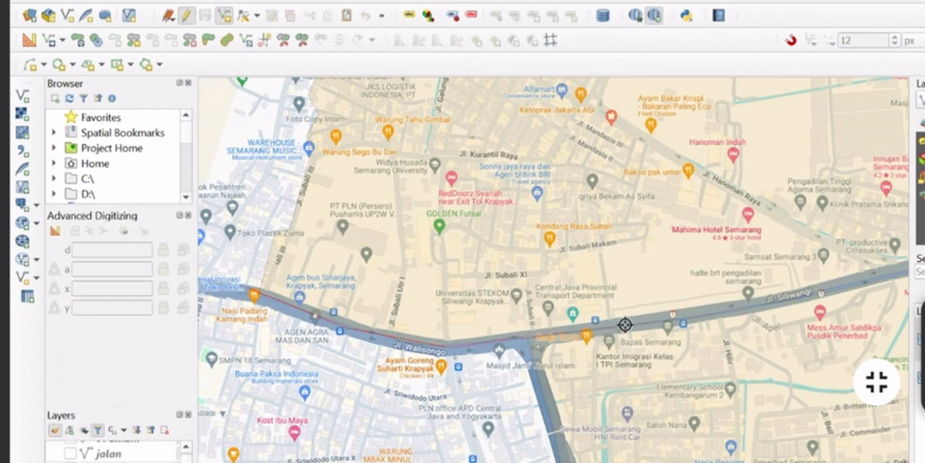
pyautogui.click(626, 326)
# Continue the line along Jl. Siliwangi past the Museum Ranggawarsita junction and finish it just west of Taman Madukoro
pyautogui.scroll(5, 434, 362)
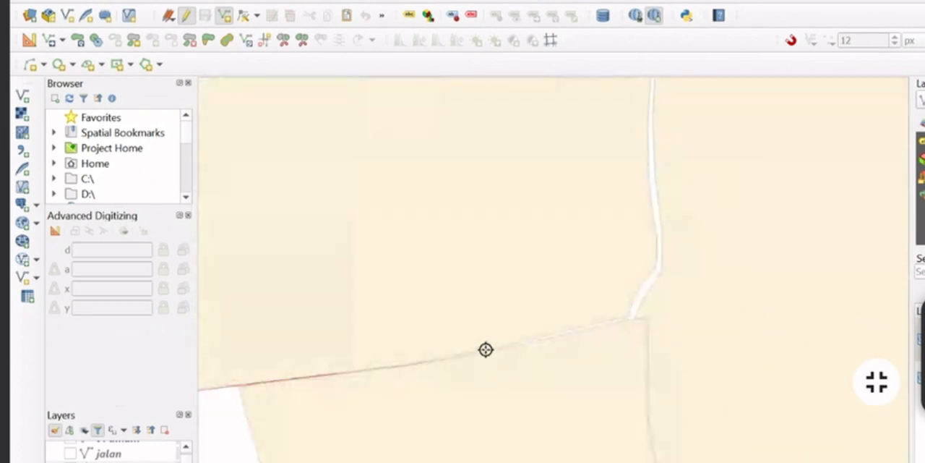
pyautogui.scroll(-5, 487, 349)
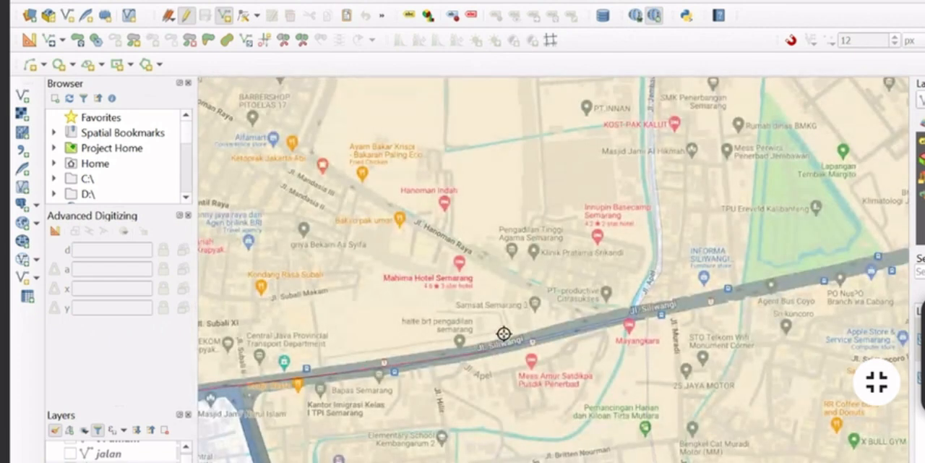
pyautogui.moveTo(501, 333); pyautogui.dragTo(253, 399)
pyautogui.scroll(5, 403, 382)
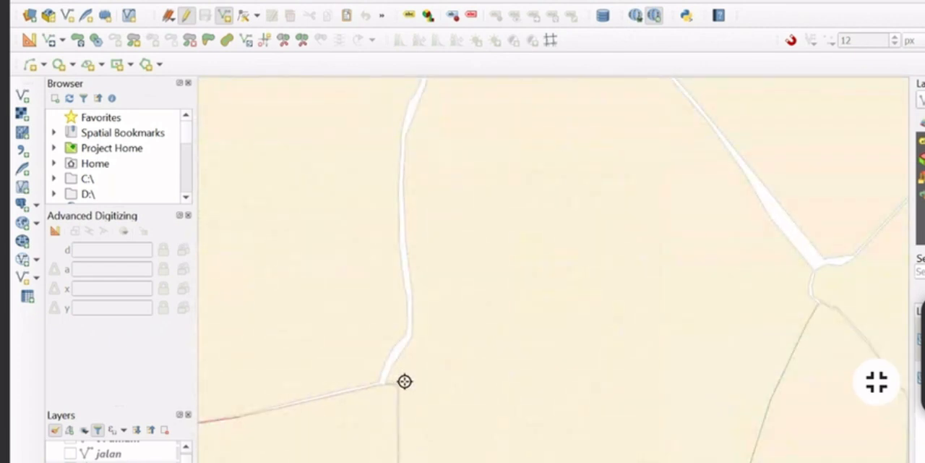
pyautogui.scroll(-5, 406, 382)
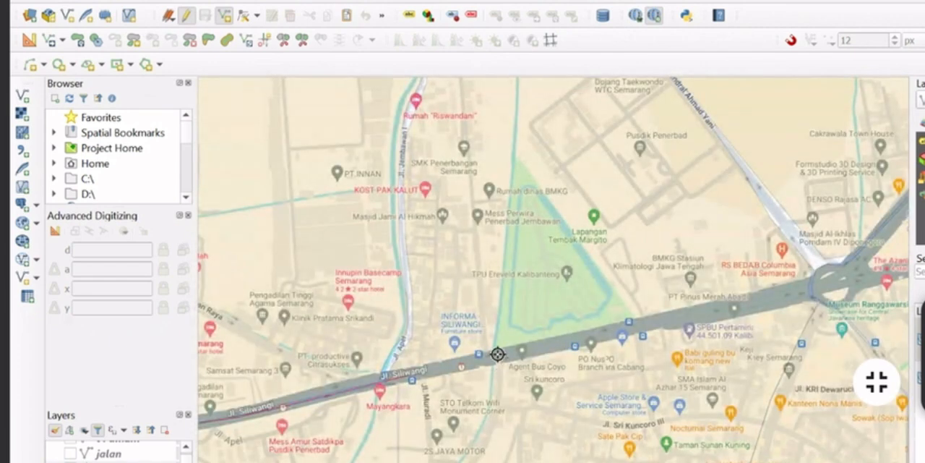
pyautogui.scroll(5, 489, 357)
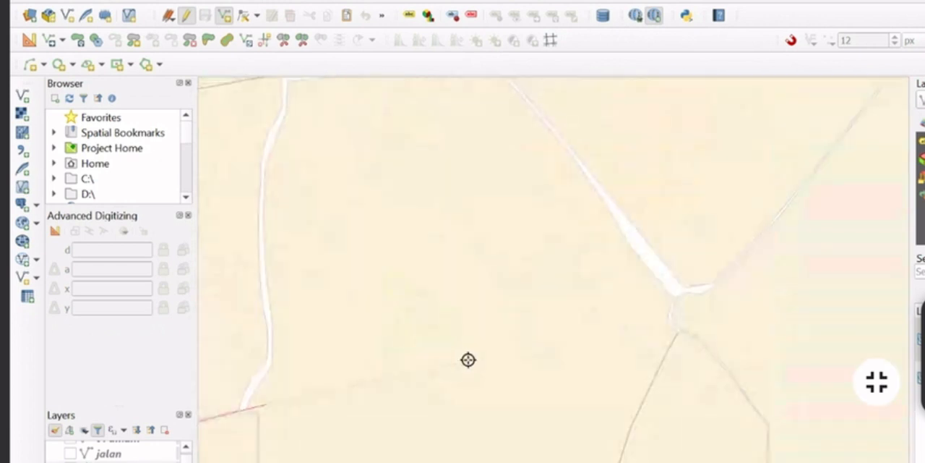
pyautogui.scroll(5, 469, 360)
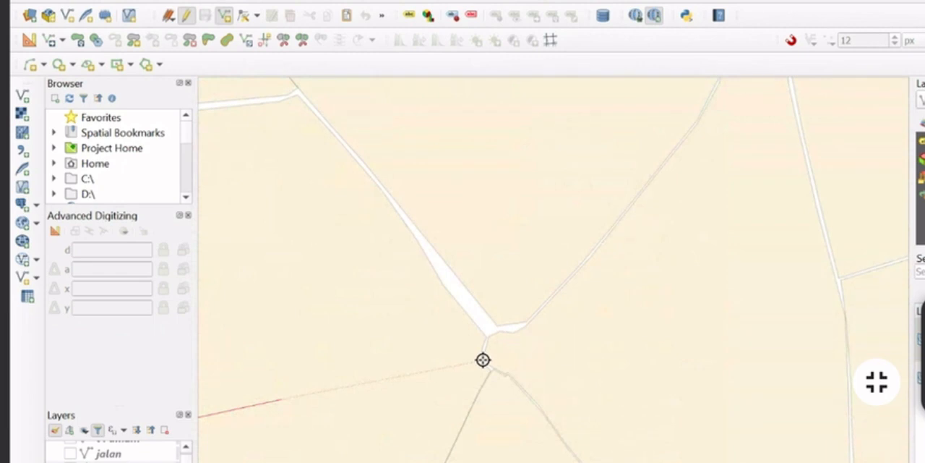
pyautogui.scroll(-5, 483, 359)
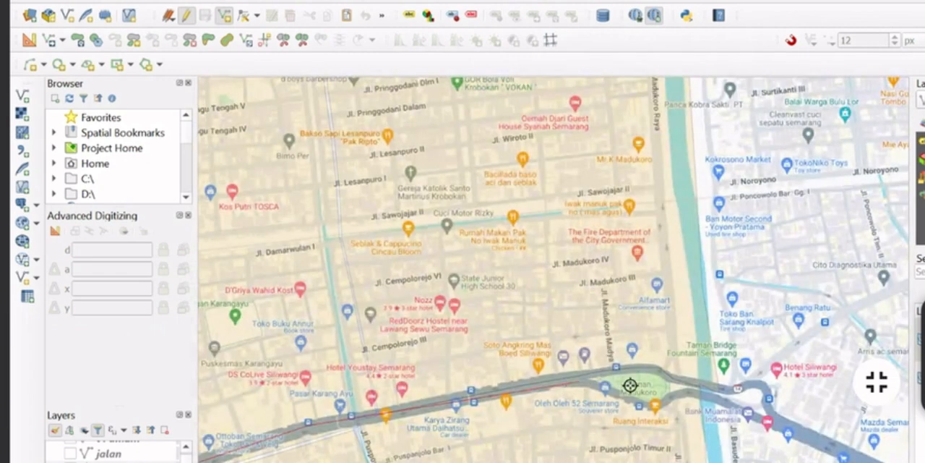
pyautogui.rightClick(586, 389)
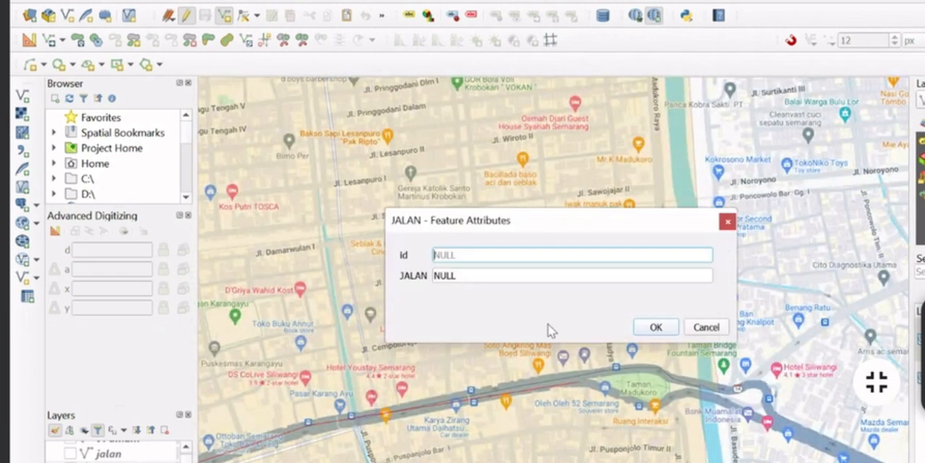
# Enter JALAN PAMULASRSIH as the new line's JALAN attribute and accept the feature
pyautogui.click(487, 275)
pyautogui.moveTo(487, 274); pyautogui.dragTo(412, 300)
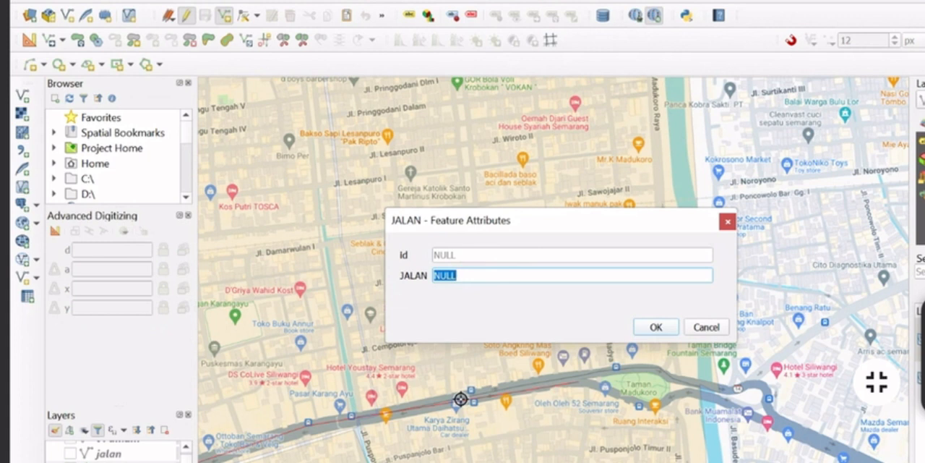
pyautogui.write('JA')
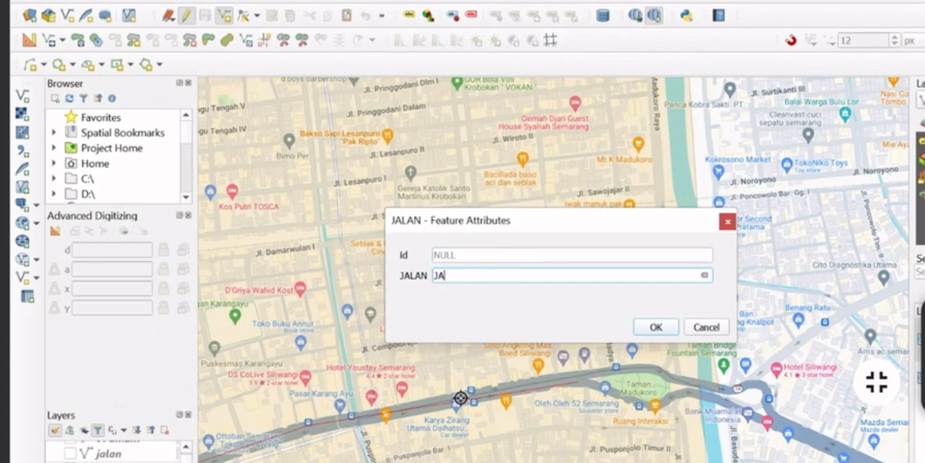
pyautogui.write('LAN PAMULASRSIH')
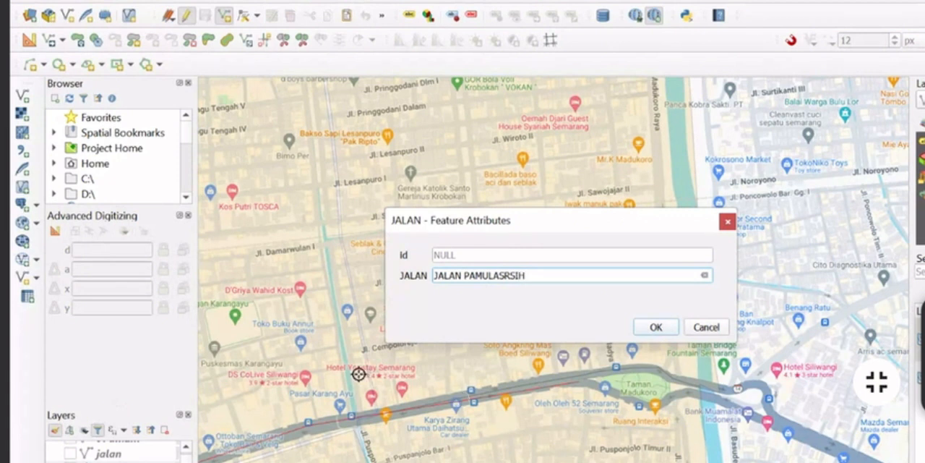
pyautogui.click(656, 327)
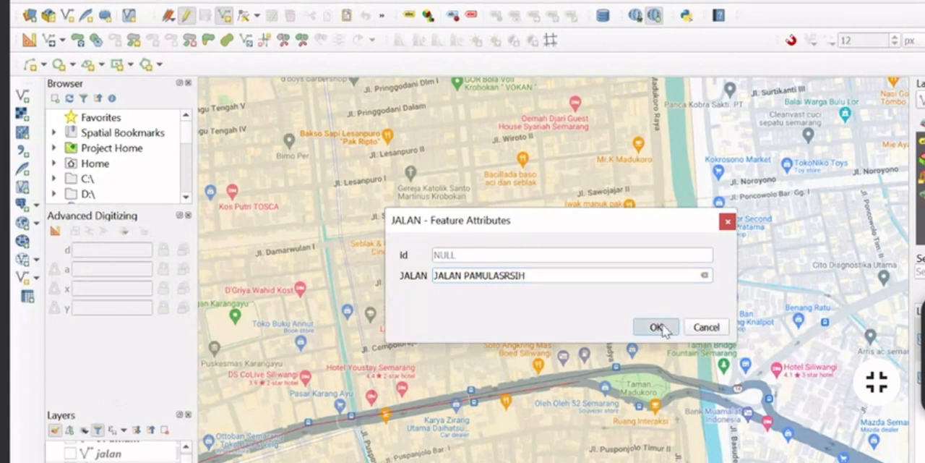
# Hide the district and basemap layers to inspect the digitized road line alone, and show them again
pyautogui.moveTo(395, 370); pyautogui.dragTo(600, 225)
pyautogui.scroll(4, 600, 226)
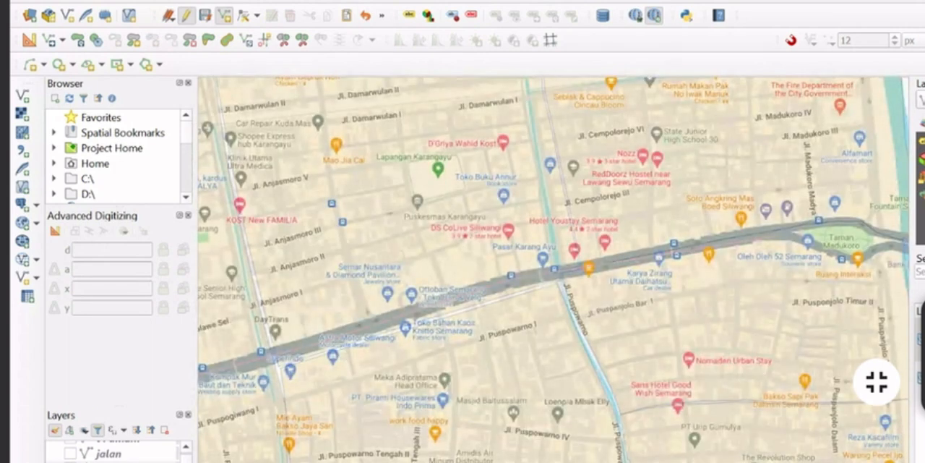
pyautogui.click(70, 461)
pyautogui.click(70, 462)
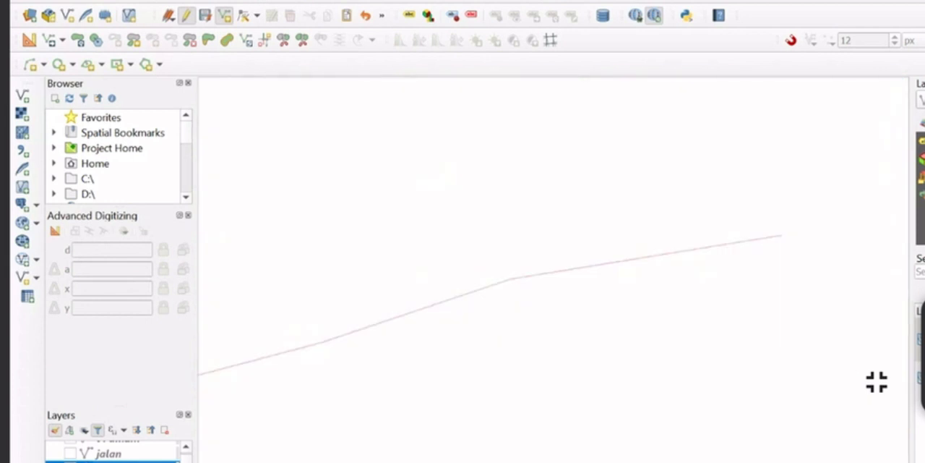
pyautogui.moveTo(443, 300); pyautogui.dragTo(759, 199)
pyautogui.scroll(-1, 576, 239)
pyautogui.scroll(-1, 574, 239)
pyautogui.scroll(1, 535, 233)
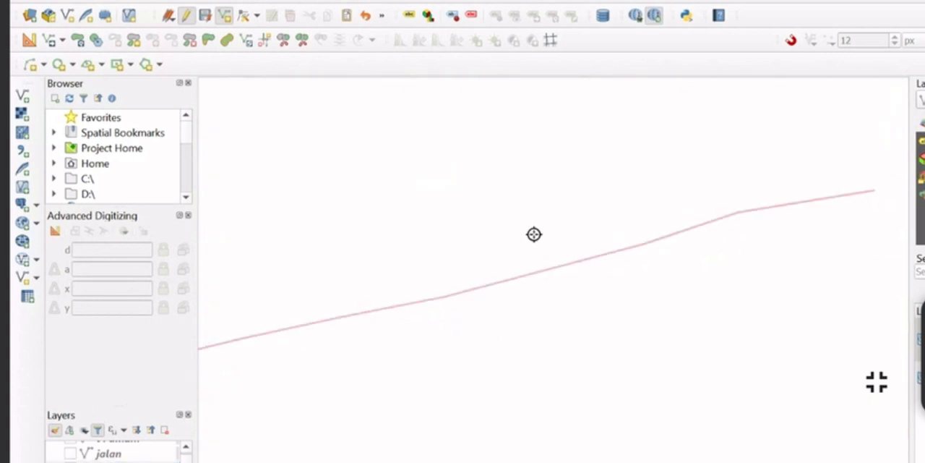
pyautogui.click(71, 462)
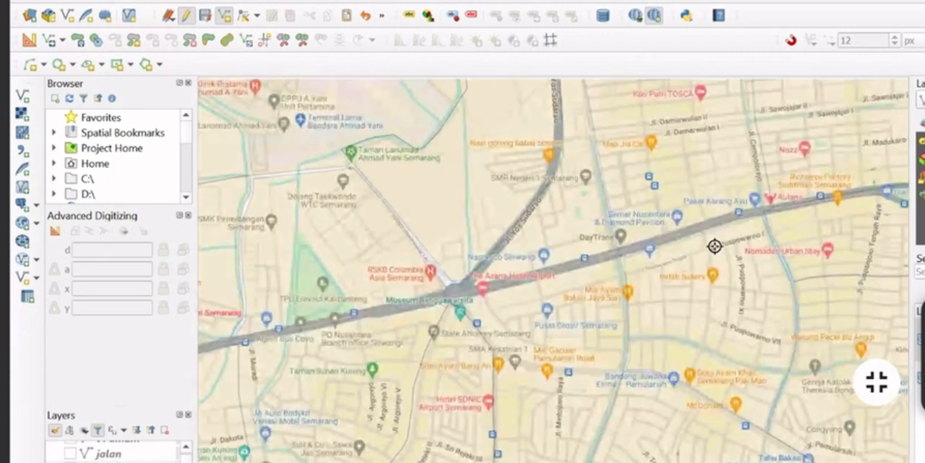
# Change the JALAN layer's line symbol colour from pale pink to a strong dark red and apply the style
pyautogui.moveTo(715, 246); pyautogui.dragTo(472, 335)
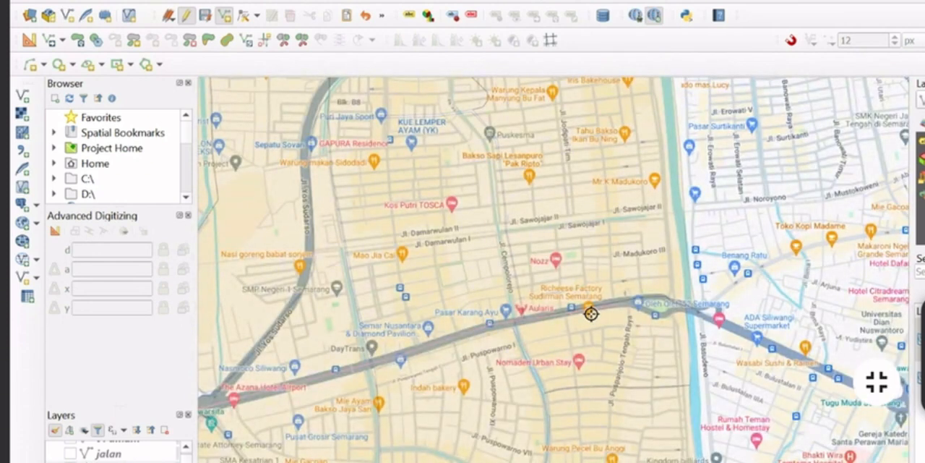
pyautogui.scroll(5, 442, 313)
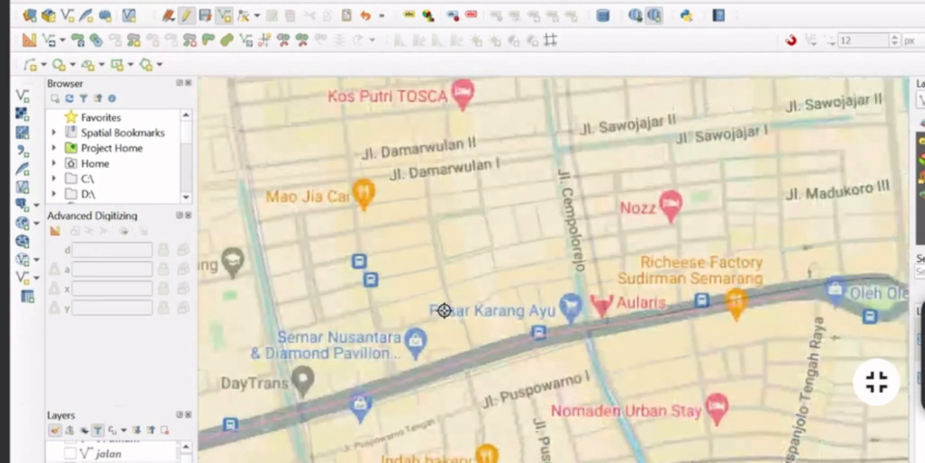
pyautogui.rightClick(126, 461)
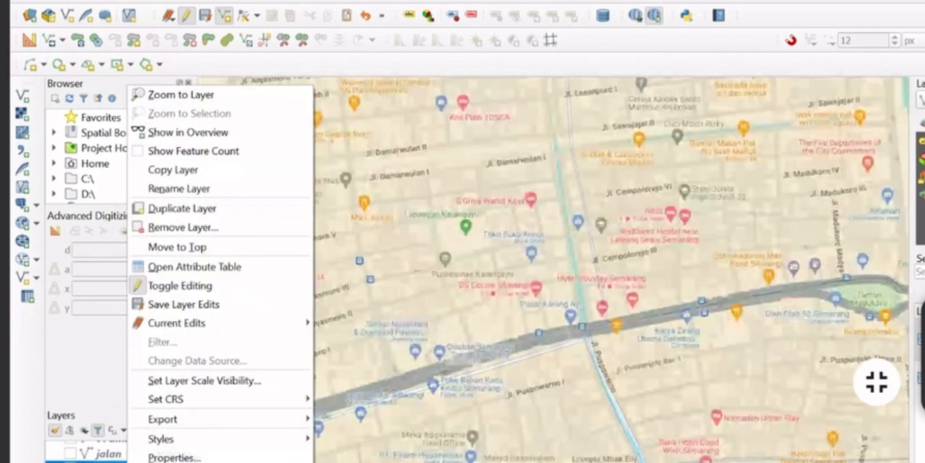
pyautogui.click(172, 458)
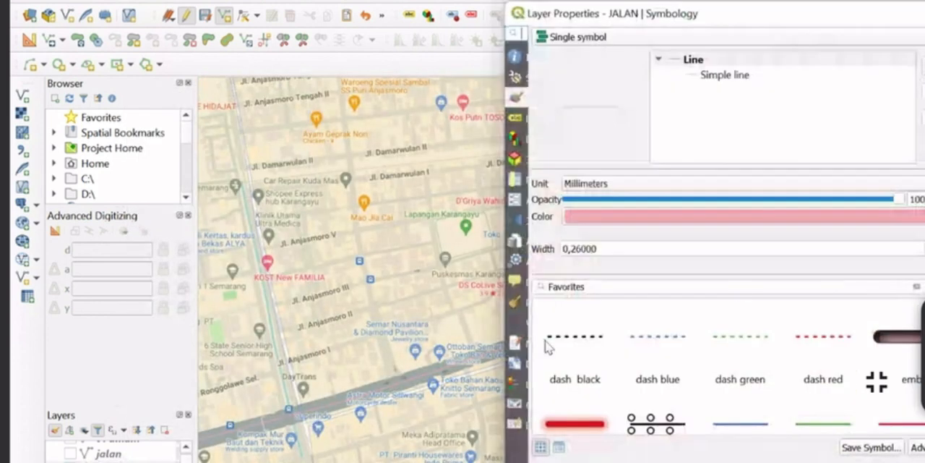
pyautogui.click(923, 216)
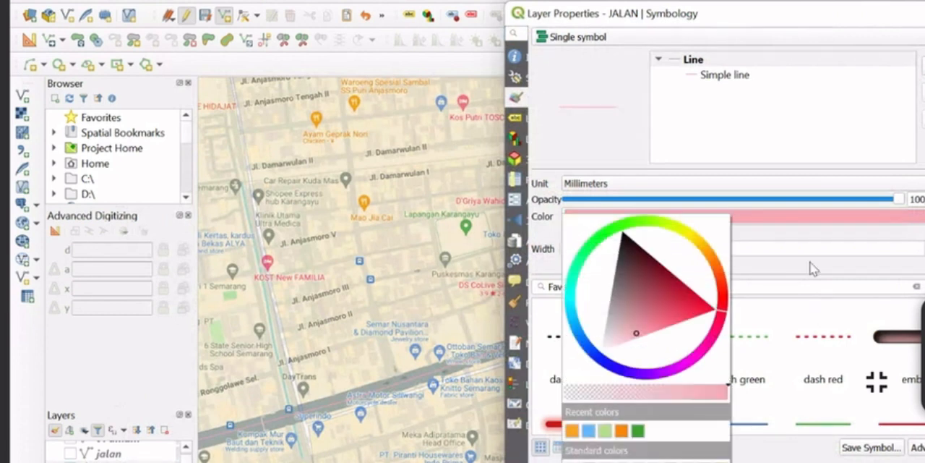
pyautogui.moveTo(639, 337); pyautogui.dragTo(690, 290)
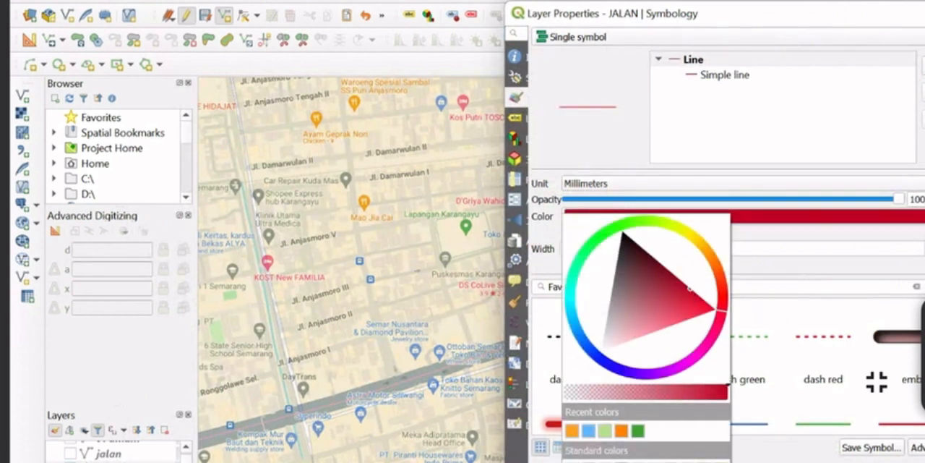
pyautogui.click(752, 461)
pyautogui.click(751, 461)
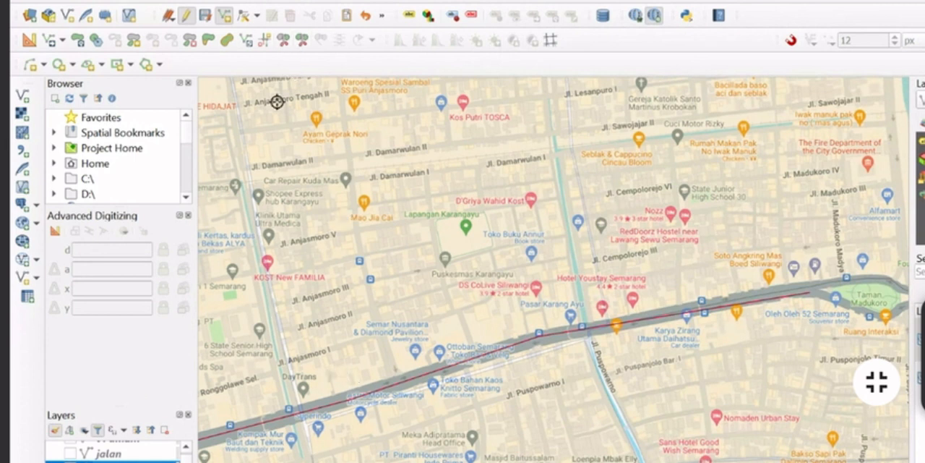
# Start a new JALAN line just northeast of the Museum Ranggawarsita junction and trace Jl. Yos Sudarso north toward Hotel New Puri Garden
pyautogui.scroll(6, 787, 244)
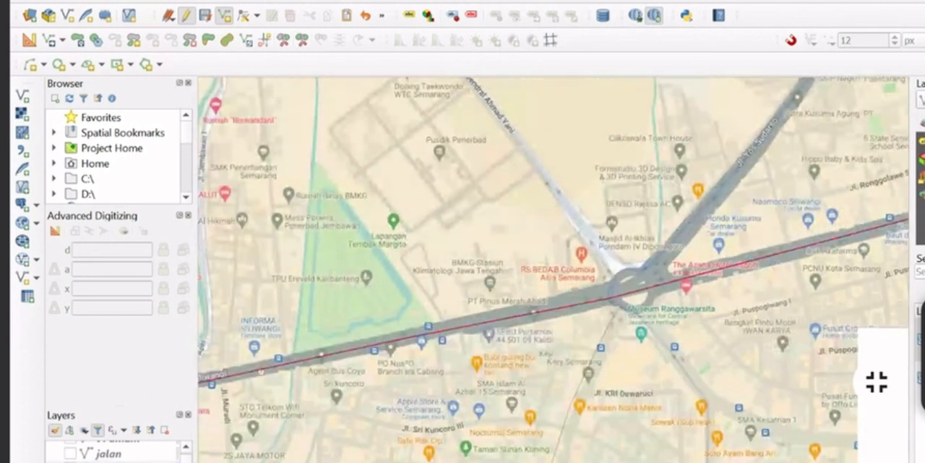
pyautogui.scroll(-4, 620, 279)
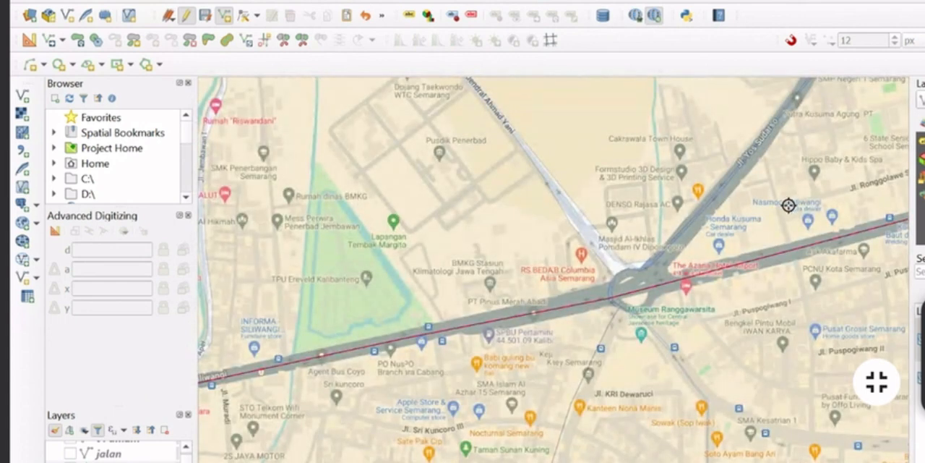
pyautogui.scroll(3, 549, 293)
pyautogui.moveTo(668, 302); pyautogui.dragTo(514, 328)
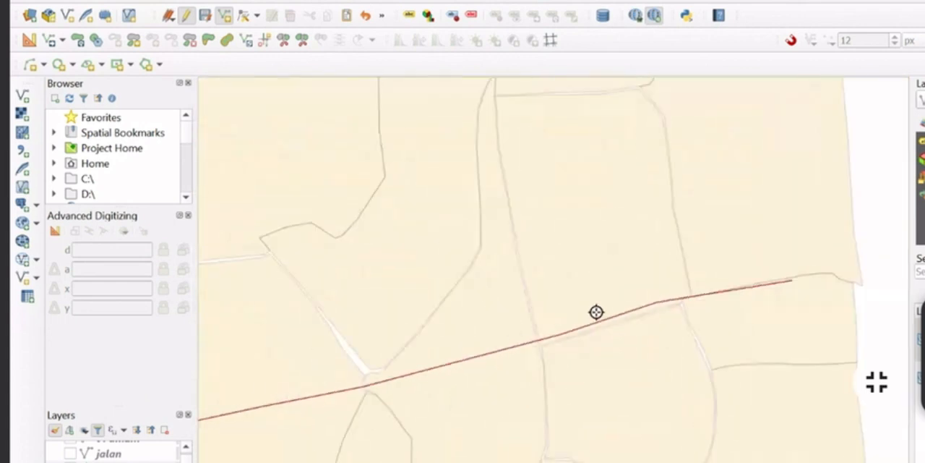
pyautogui.scroll(-4, 469, 419)
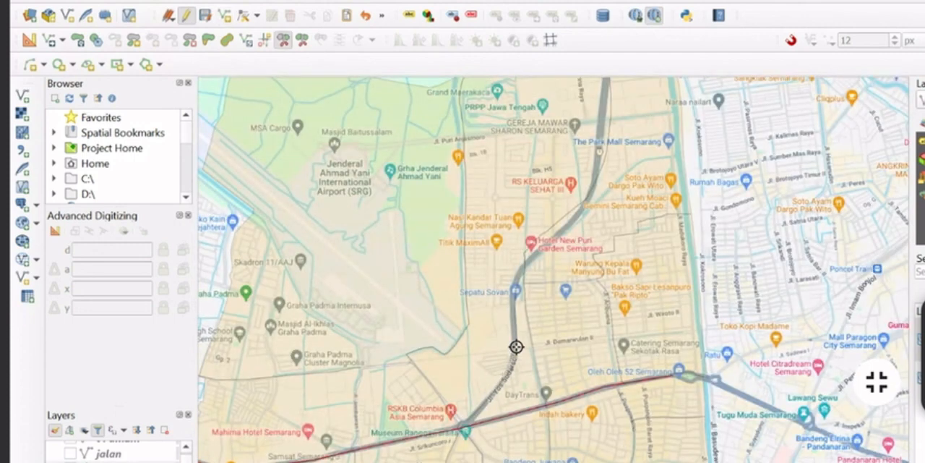
pyautogui.click(285, 41)
pyautogui.click(224, 15)
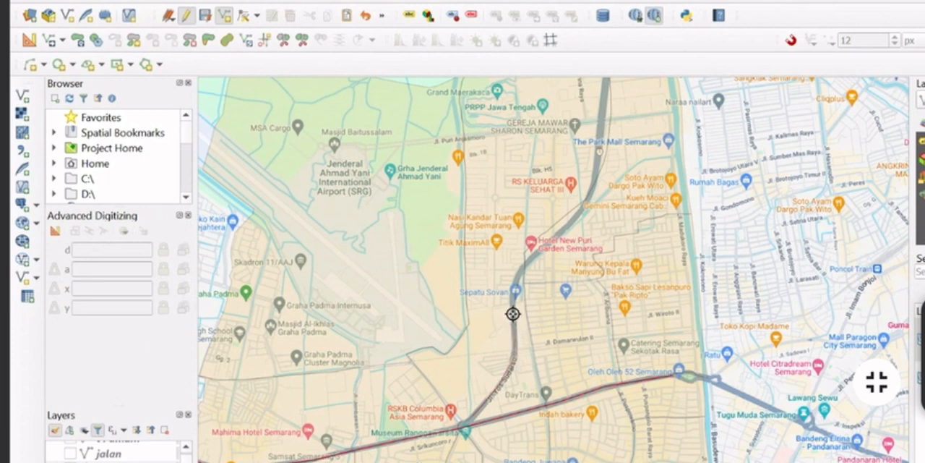
pyautogui.scroll(1, 512, 313)
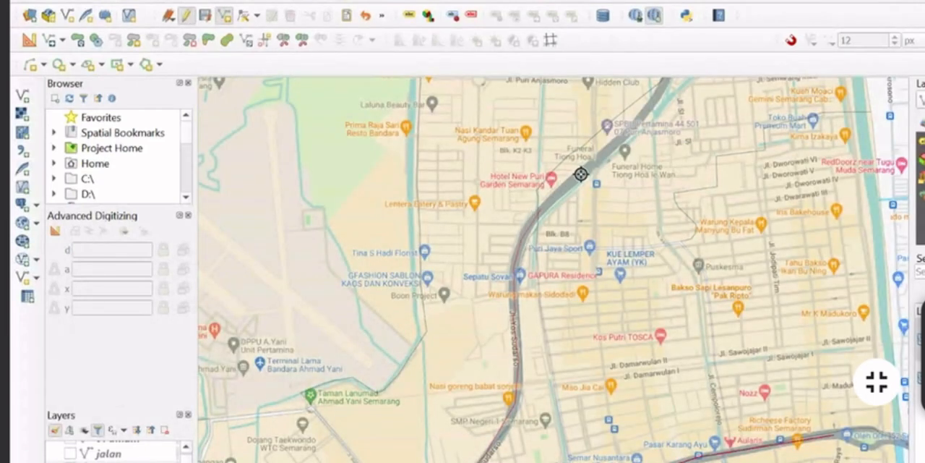
pyautogui.scroll(1, 596, 165)
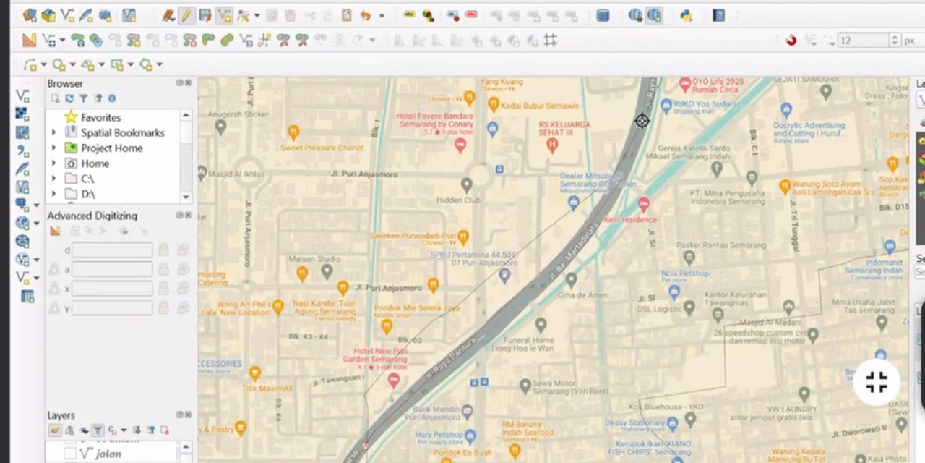
# Continue the line north along Jl. Raya Pantura and Jl. Re. Martadinata and finish it near the Tanjung Mas bridge
pyautogui.moveTo(644, 178); pyautogui.dragTo(628, 383)
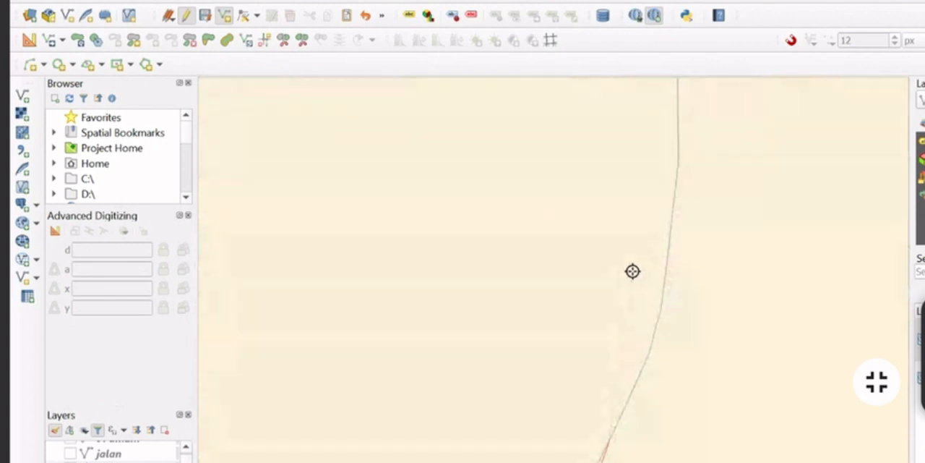
pyautogui.scroll(5, 630, 261)
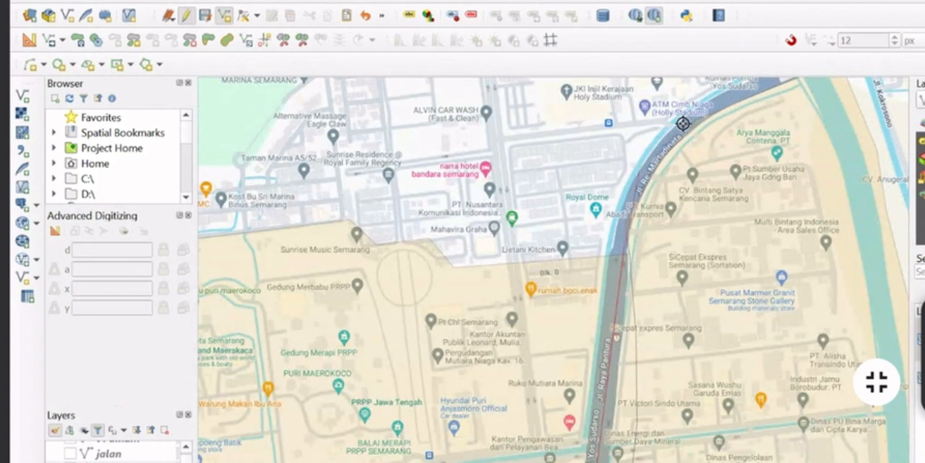
pyautogui.moveTo(730, 89); pyautogui.dragTo(574, 274)
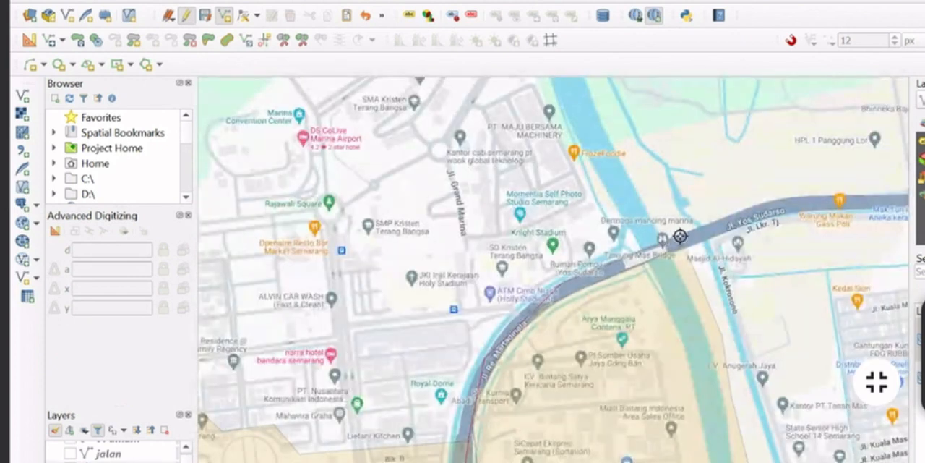
pyautogui.scroll(-1, 641, 258)
pyautogui.scroll(2, 630, 259)
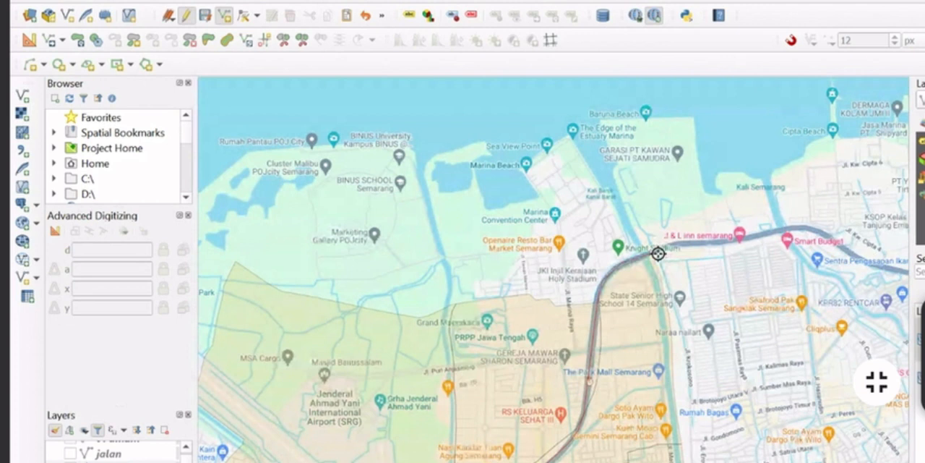
pyautogui.rightClick(656, 251)
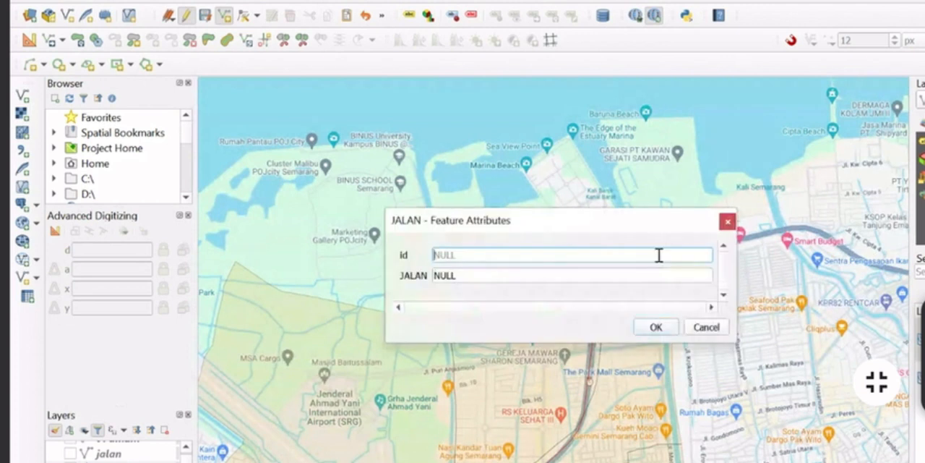
# Look up the traced road's name on the basemap and enter JL YUS SUDRSO as the line's JALAN attribute
pyautogui.doubleClick(545, 277)
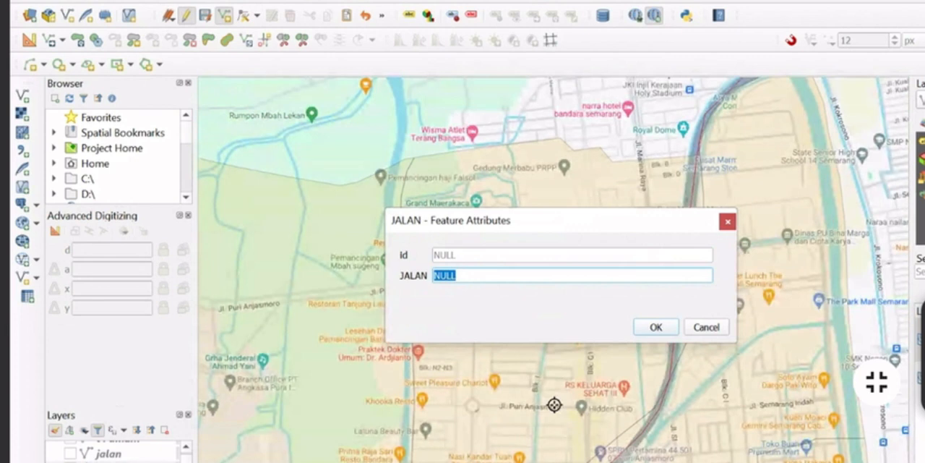
pyautogui.moveTo(554, 405); pyautogui.dragTo(431, 345)
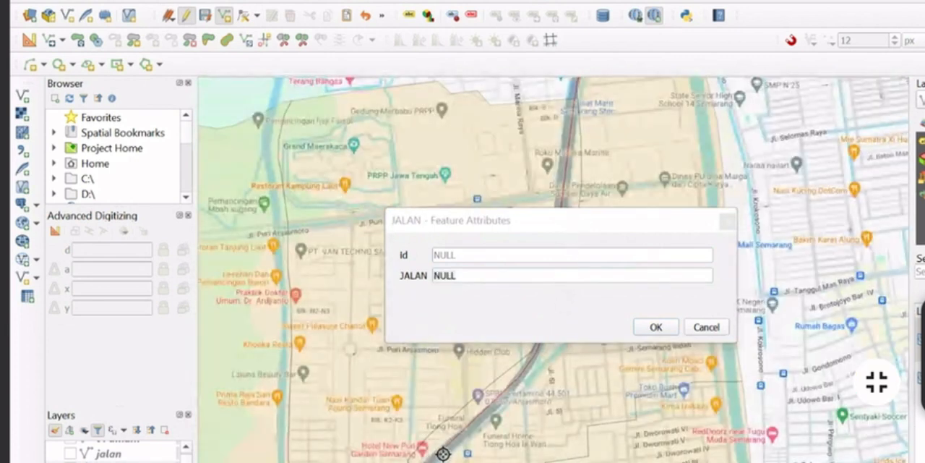
pyautogui.scroll(5, 500, 334)
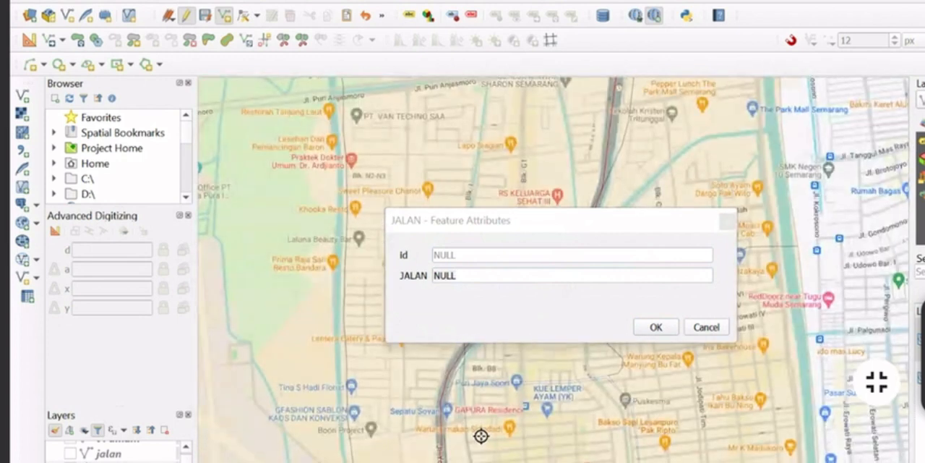
pyautogui.moveTo(481, 438); pyautogui.dragTo(483, 432)
pyautogui.click(502, 281)
pyautogui.moveTo(502, 276); pyautogui.dragTo(402, 287)
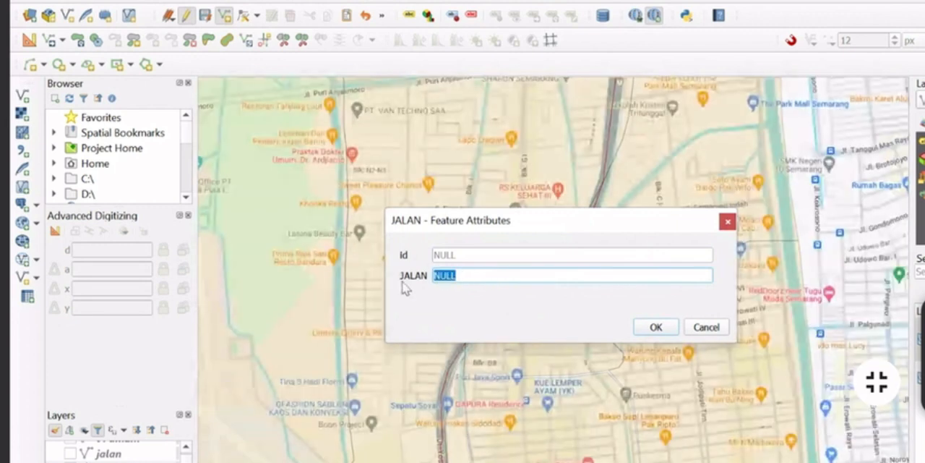
pyautogui.write('U')
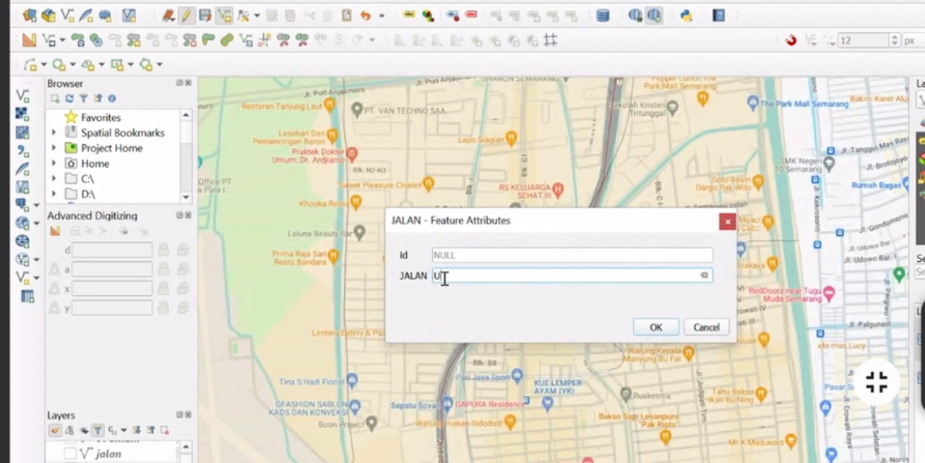
pyautogui.moveTo(442, 275); pyautogui.dragTo(406, 285)
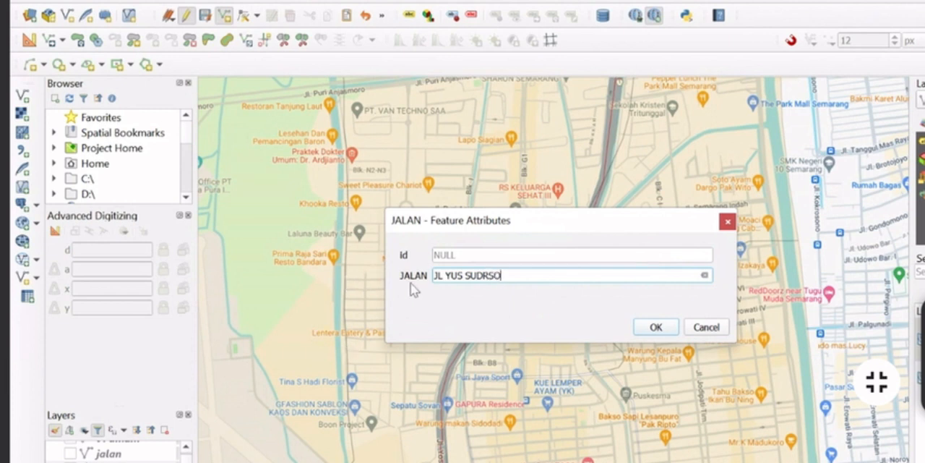
# Correct the spelling of the Yos Sudarso road name in the JALAN attribute and accept the feature
pyautogui.moveTo(464, 277); pyautogui.dragTo(455, 282)
pyautogui.press('BackSpace')
pyautogui.write('OS')
pyautogui.moveTo(469, 278); pyautogui.dragTo(460, 282)
pyautogui.write('S S')
pyautogui.click(659, 327)
pyautogui.scroll(-1, 581, 251)
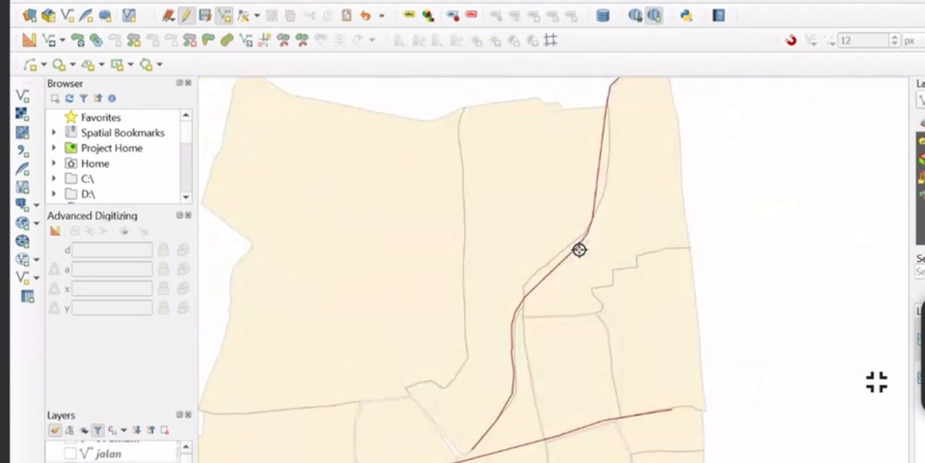
pyautogui.moveTo(483, 367); pyautogui.dragTo(445, 187)
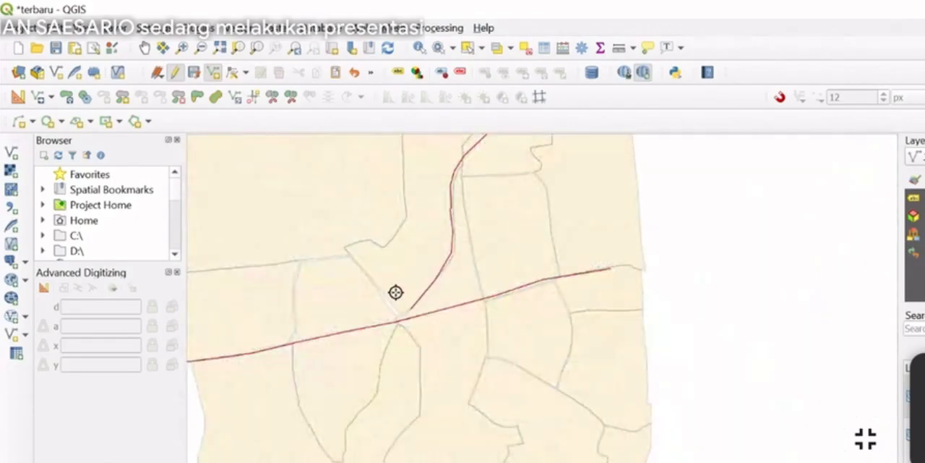
pyautogui.scroll(2, 396, 304)
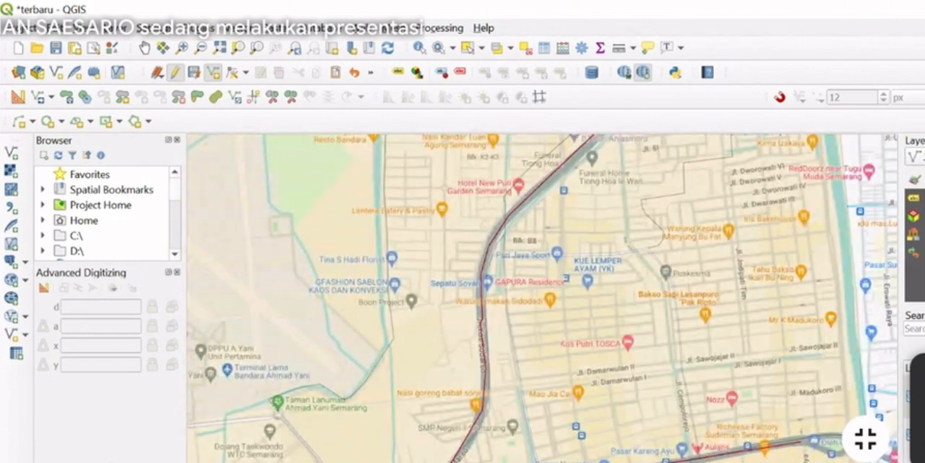
pyautogui.click(81, 29)
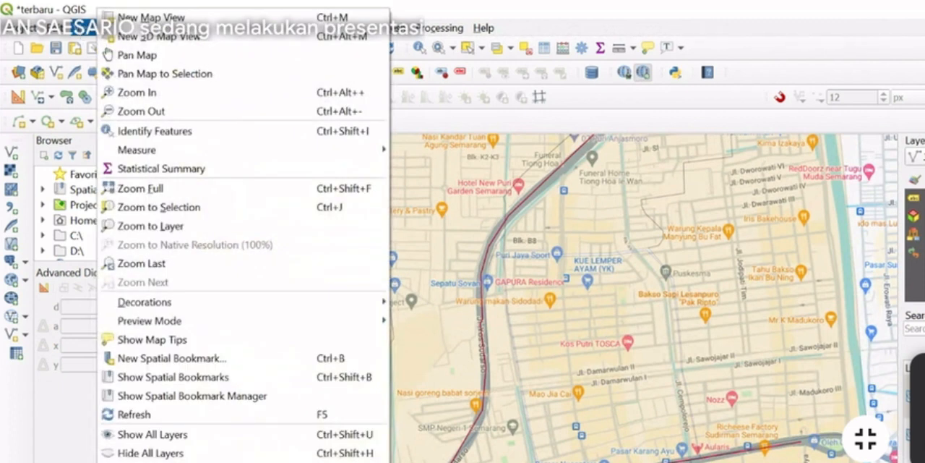
pyautogui.click(72, 460)
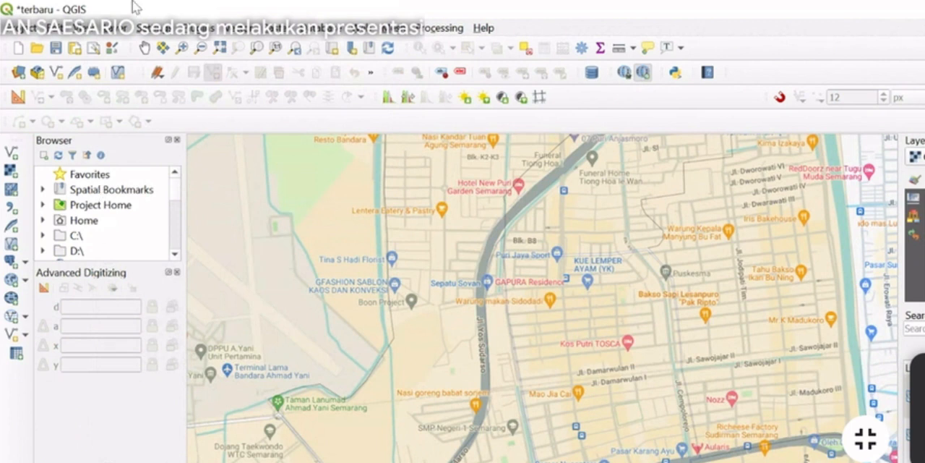
# Start a new shapefile layer and set its file to T4 UMUM.shp in the SIG folder on drive D
pyautogui.click(127, 27)
pyautogui.moveTo(137, 65)
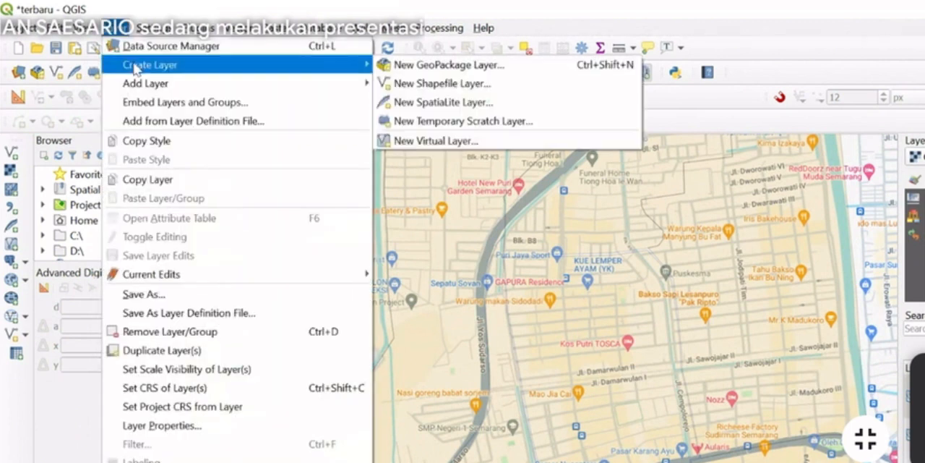
pyautogui.click(458, 88)
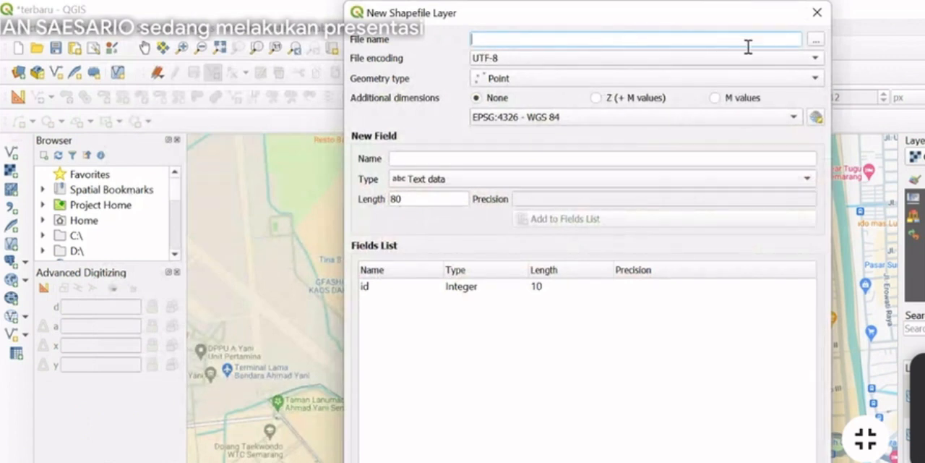
pyautogui.write('T4 UMUM')
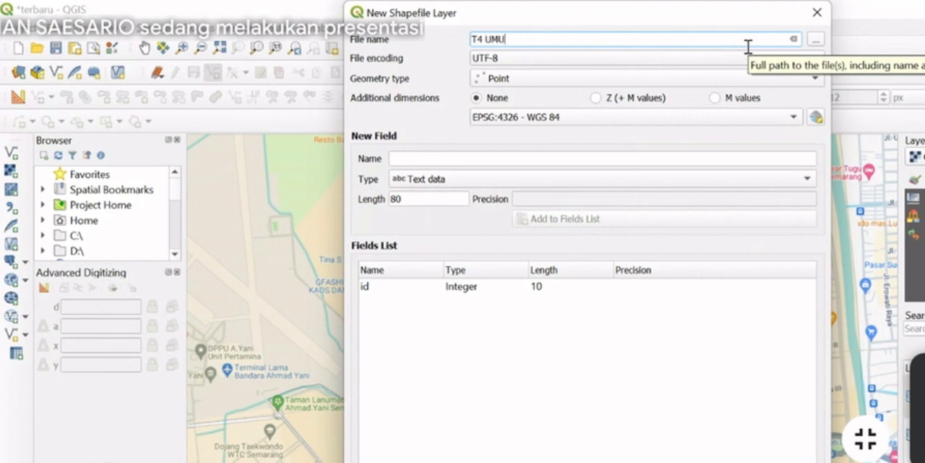
pyautogui.click(815, 39)
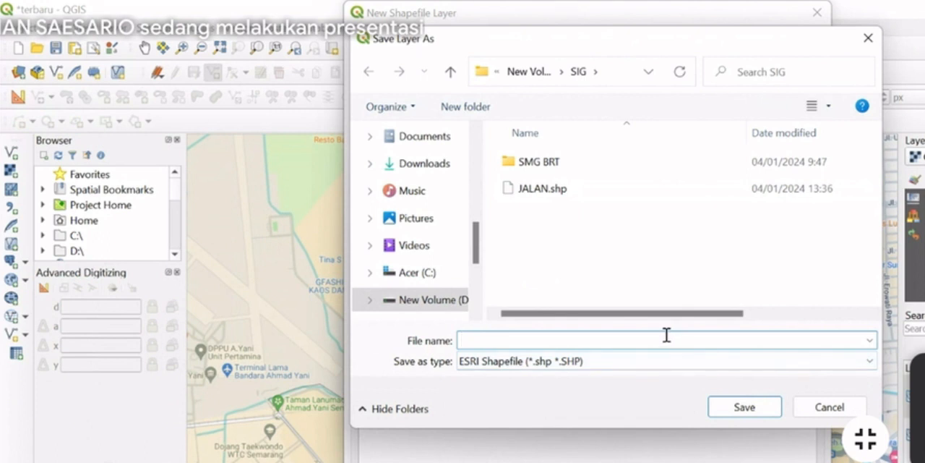
pyautogui.write('T4 UMUM')
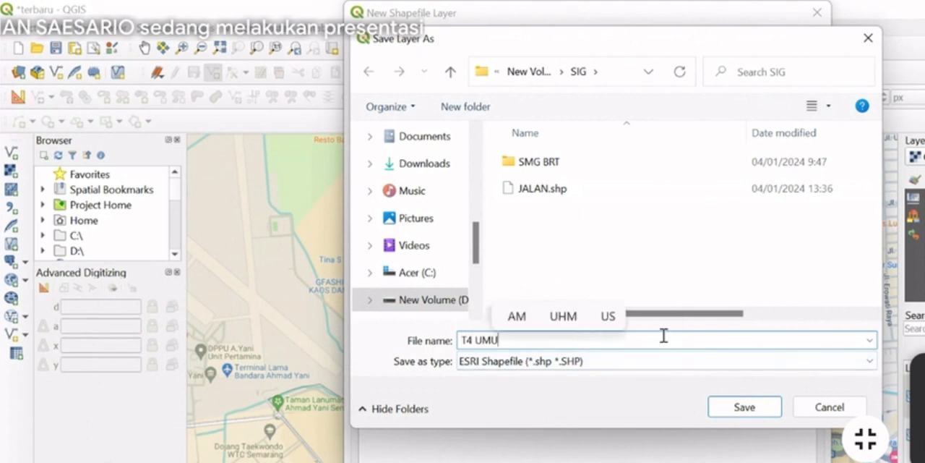
pyautogui.click(732, 409)
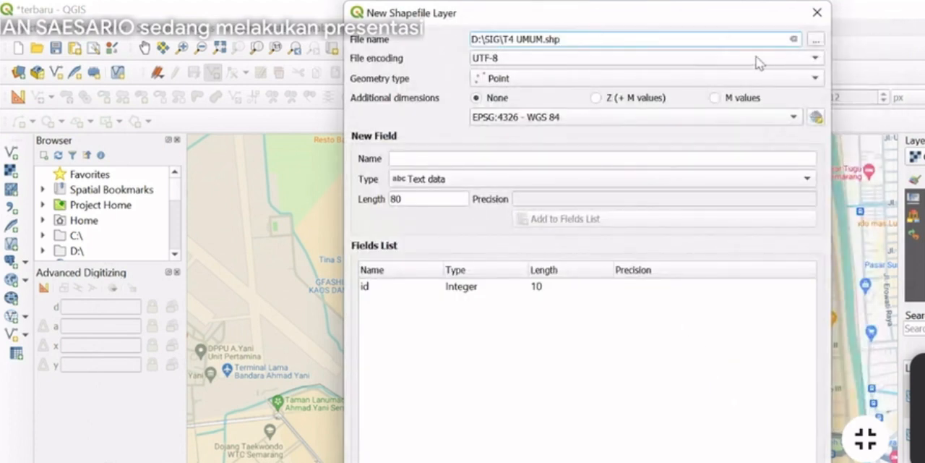
# Set the geometry type to Point, add a text field T4 UMUM of length 80 and create the layer
pyautogui.click(744, 79)
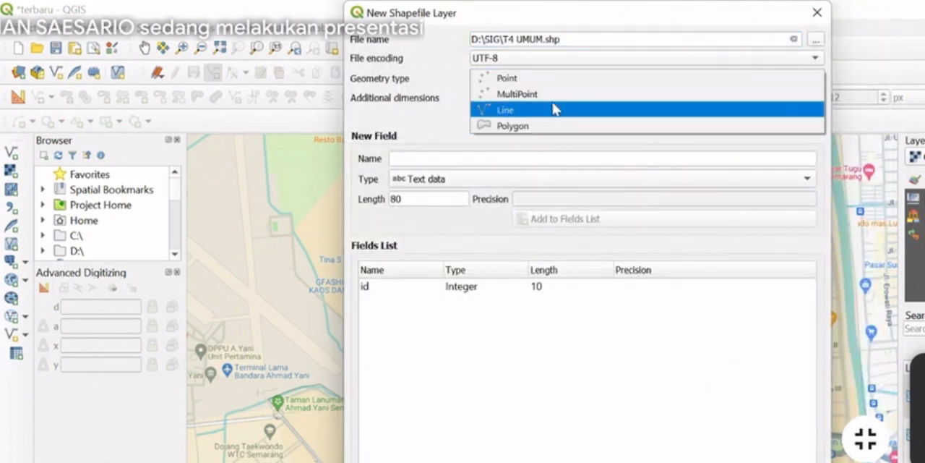
pyautogui.click(540, 78)
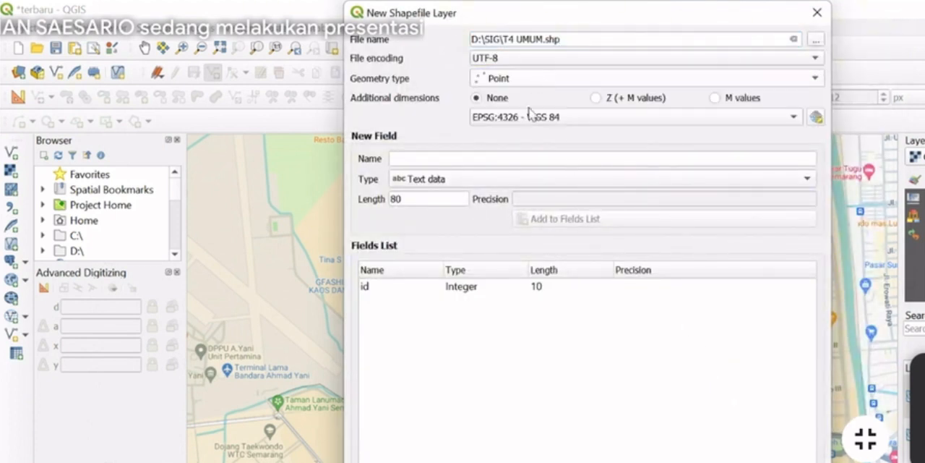
pyautogui.click(455, 157)
pyautogui.write('T4 UMUM')
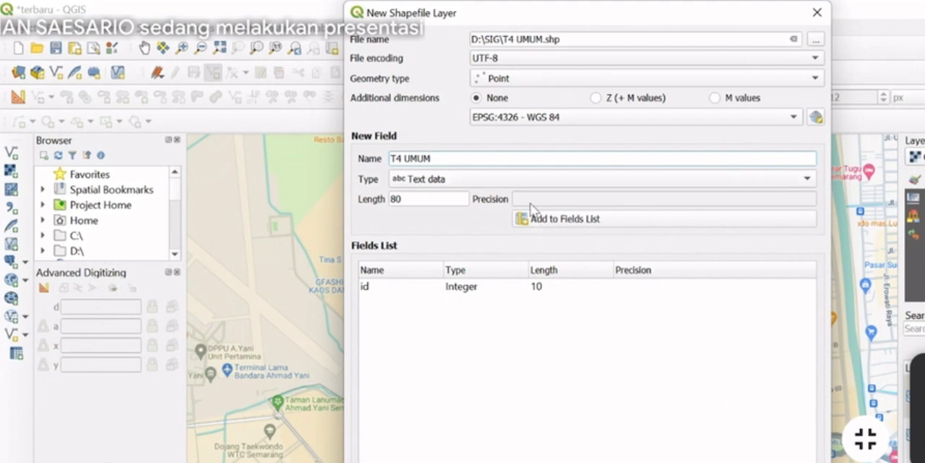
pyautogui.click(562, 220)
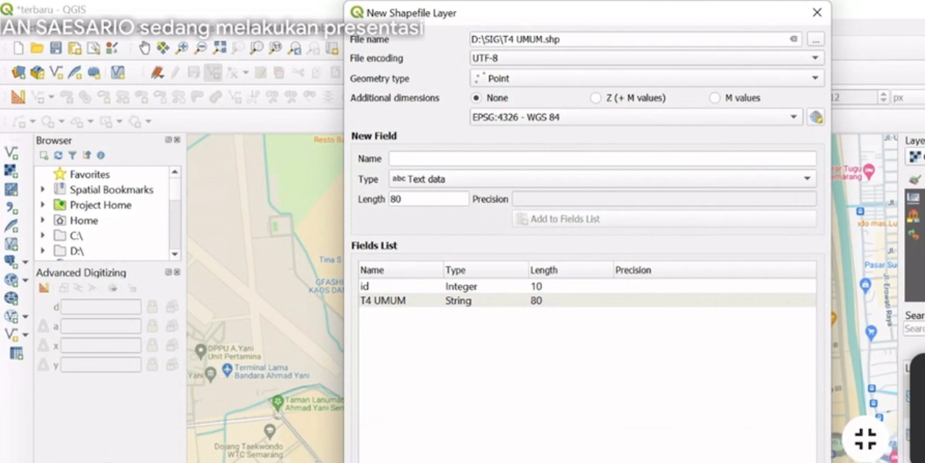
pyautogui.click(654, 462)
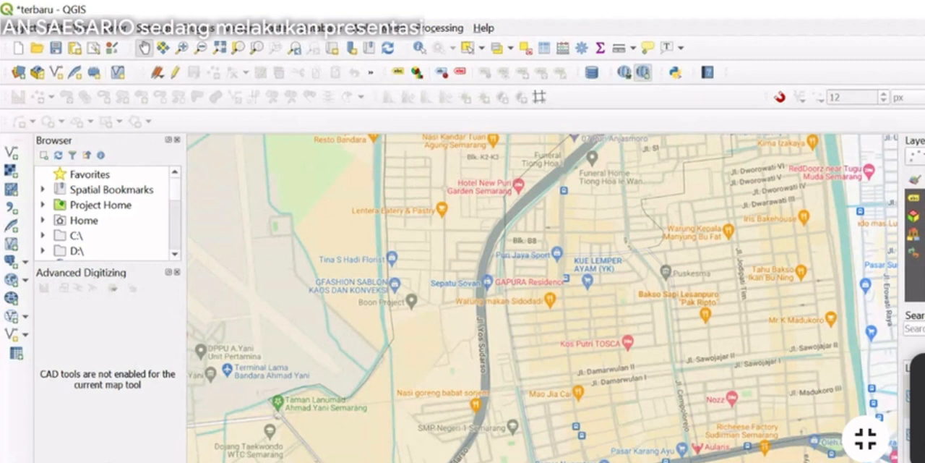
# Make the t4 umum layer editable and add a point at the RS Keluarga Sehat III hospital, naming it RS KELUARGA SEHAT III
pyautogui.click(921, 412)
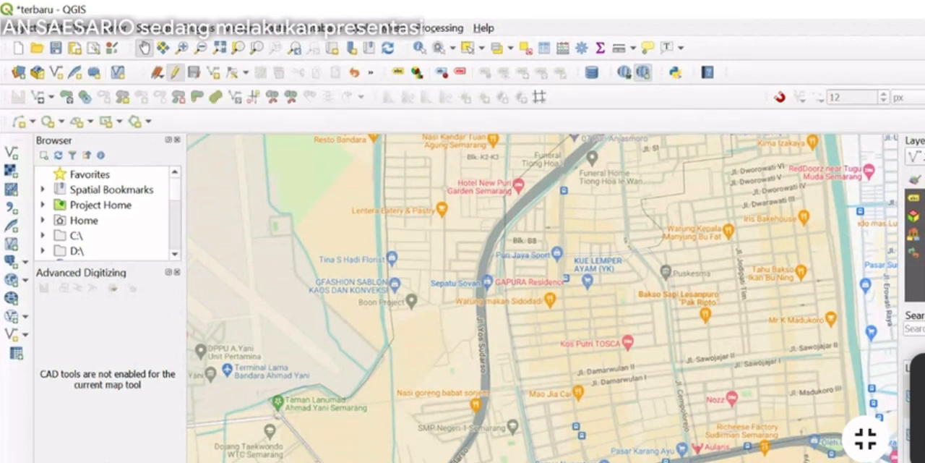
pyautogui.click(921, 398)
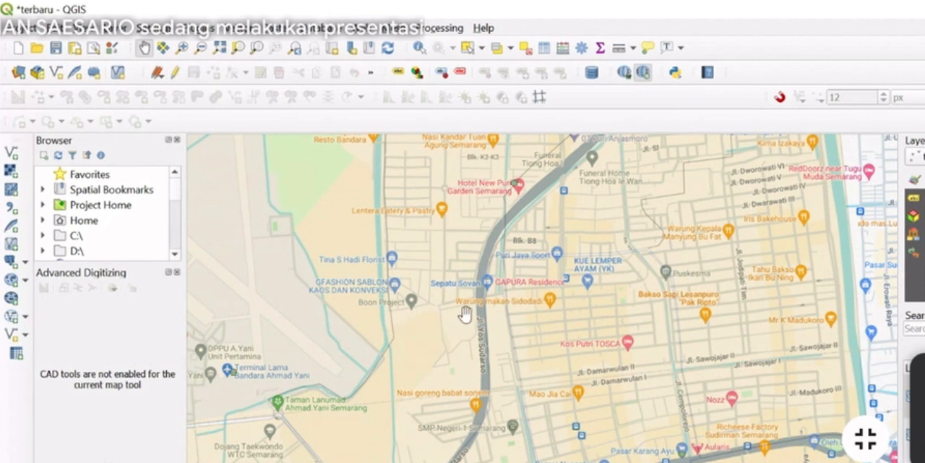
pyautogui.scroll(5, 467, 314)
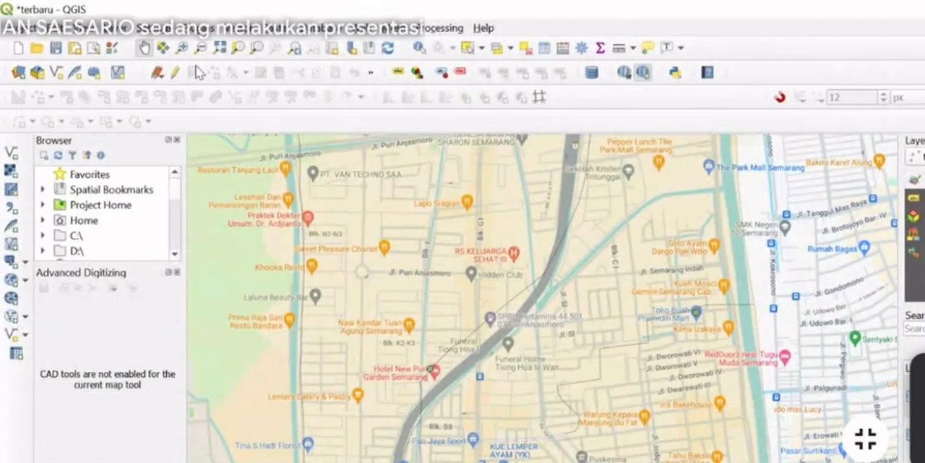
pyautogui.click(176, 75)
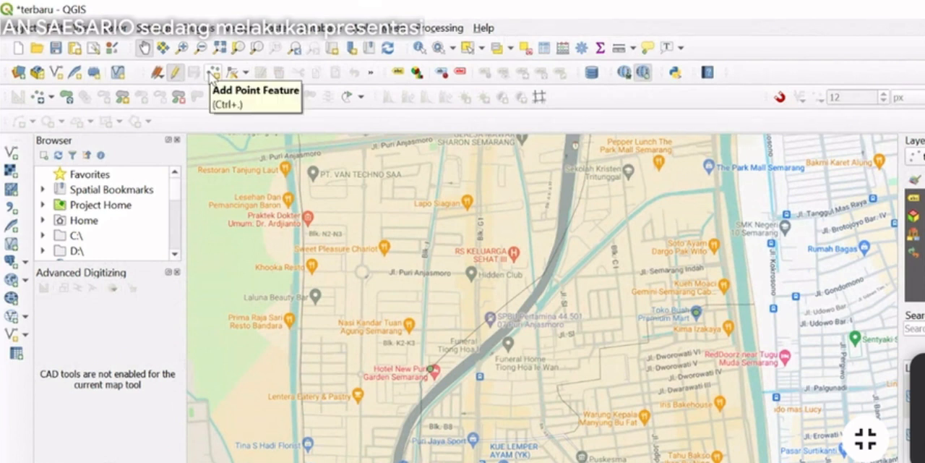
pyautogui.click(212, 74)
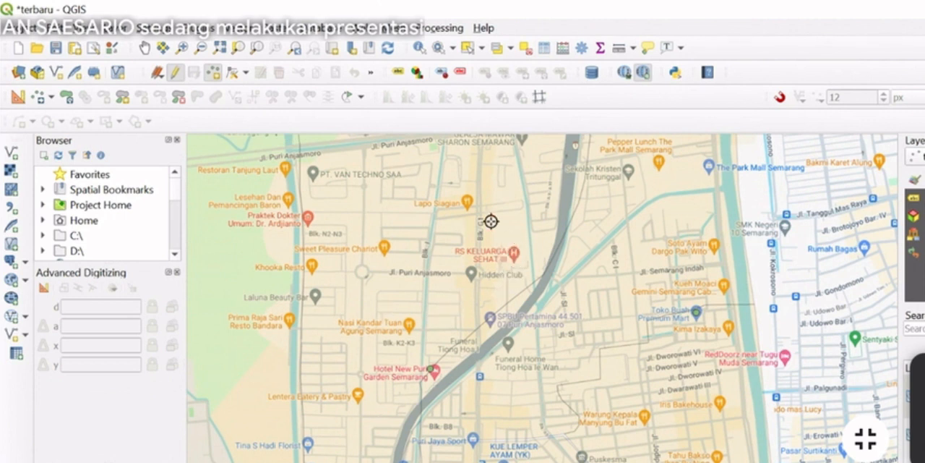
pyautogui.click(513, 260)
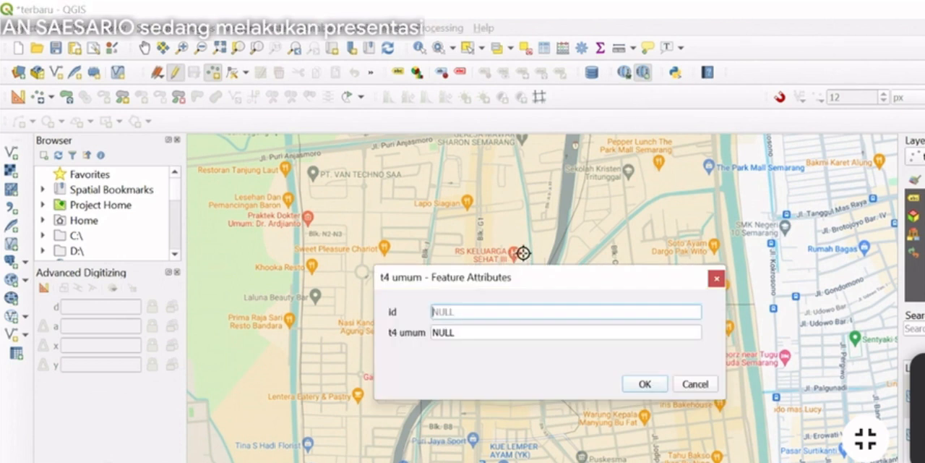
pyautogui.click(470, 333)
pyautogui.write('RS')
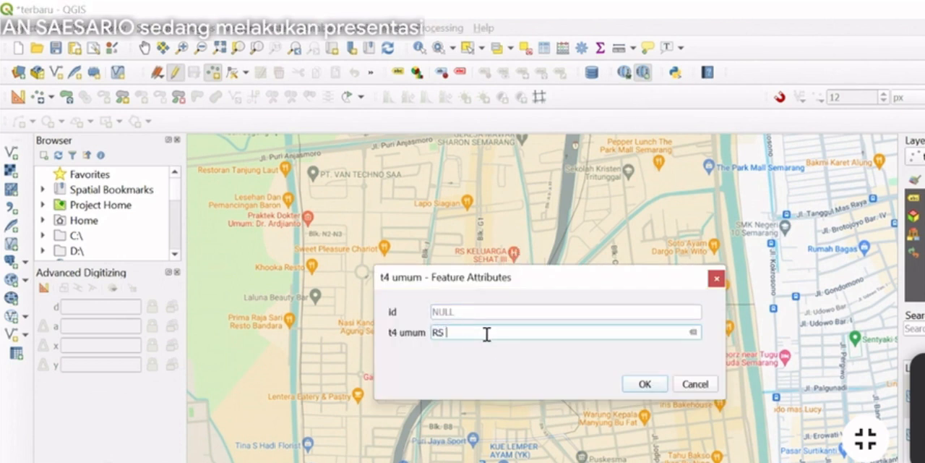
pyautogui.write(' KELUARGA SEHAT III')
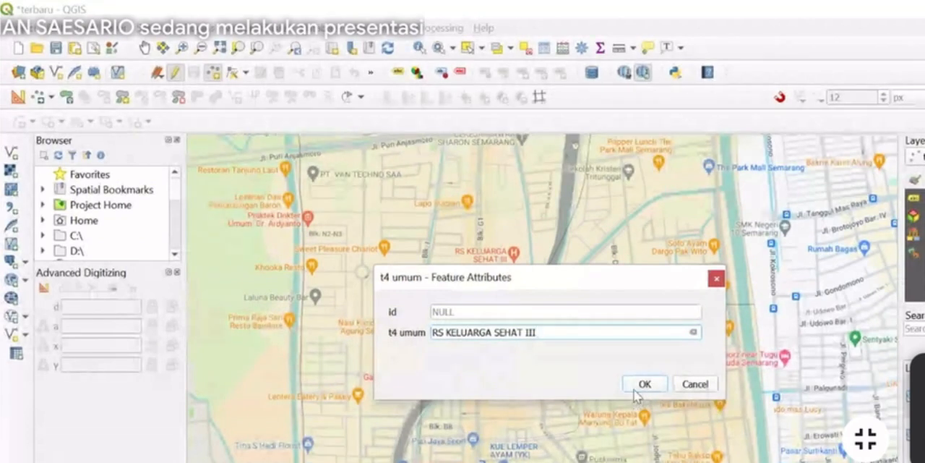
pyautogui.click(635, 391)
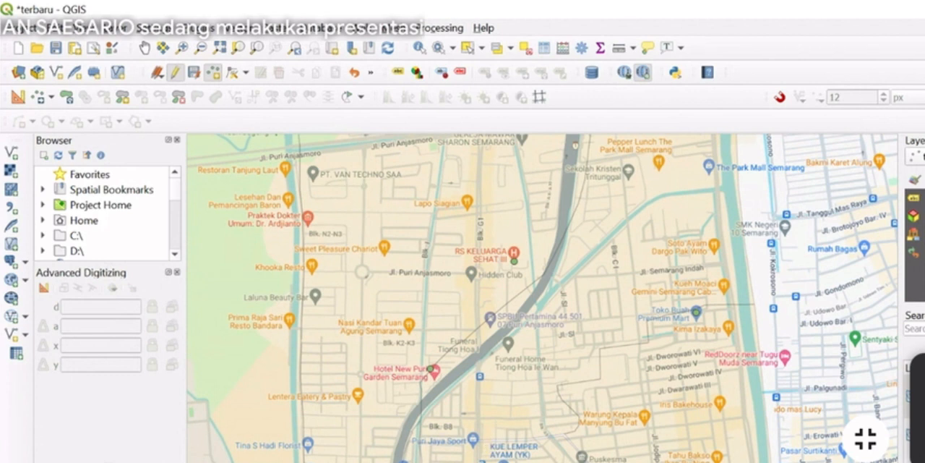
# Add a point at Restoran Tanjung Laut and enter RESTAURANT TANJUNG LAUT as its t4 umum attribute
pyautogui.click(284, 169)
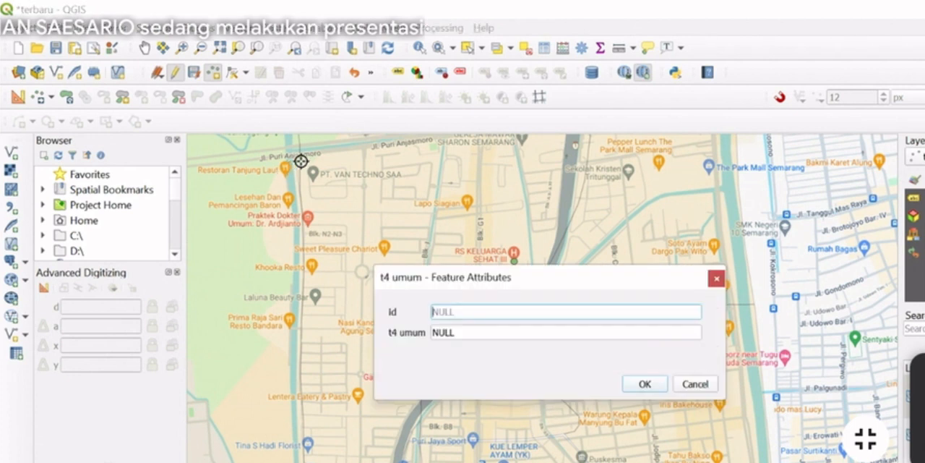
pyautogui.click(472, 330)
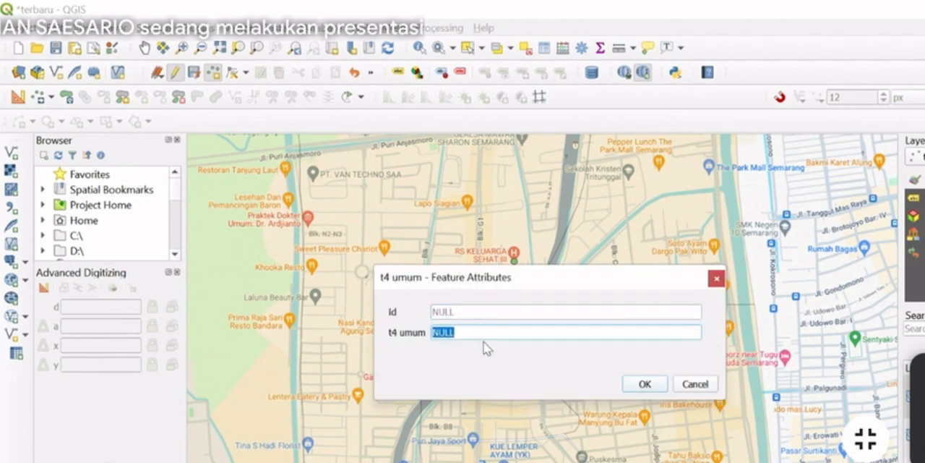
pyautogui.write('RESTAURANT TANJUNG LAUT')
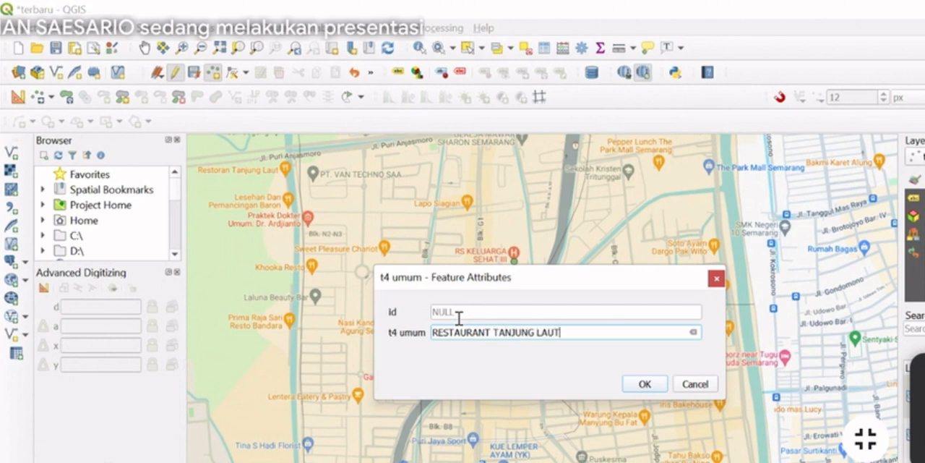
pyautogui.click(646, 383)
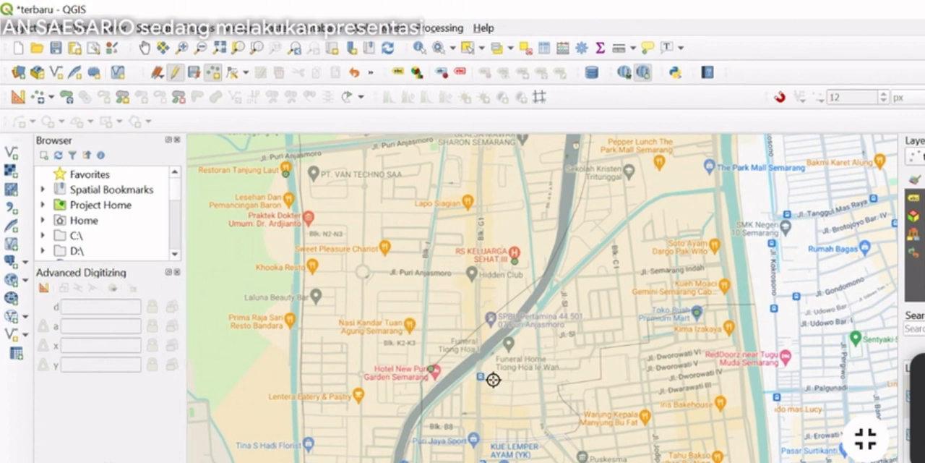
# Open the symbology settings of the t4 umum point layer
pyautogui.moveTo(488, 379); pyautogui.dragTo(490, 113)
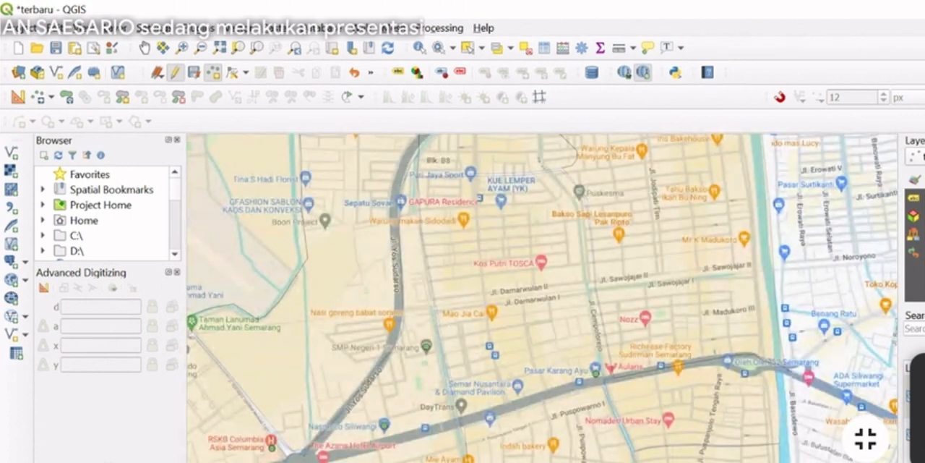
pyautogui.moveTo(683, 454); pyautogui.dragTo(666, 338)
pyautogui.scroll(-3, 432, 383)
pyautogui.moveTo(416, 372); pyautogui.dragTo(762, 303)
pyautogui.moveTo(785, 265); pyautogui.dragTo(566, 345)
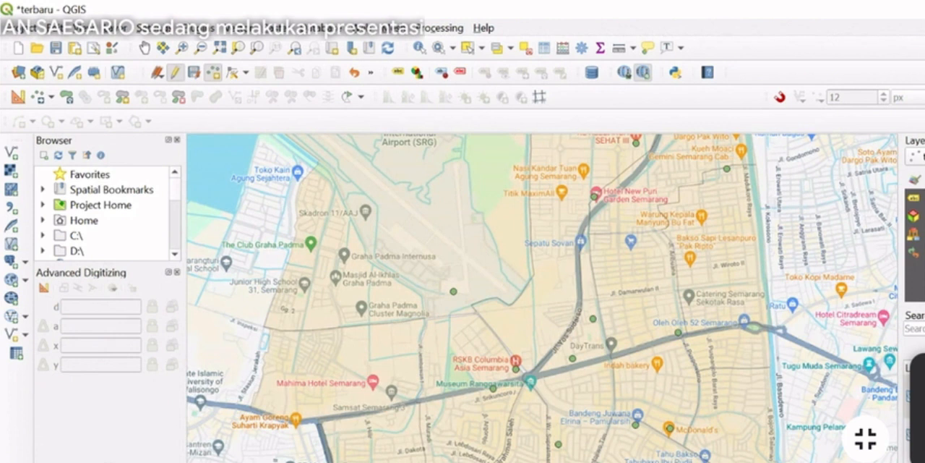
pyautogui.rightClick(101, 461)
pyautogui.click(94, 460)
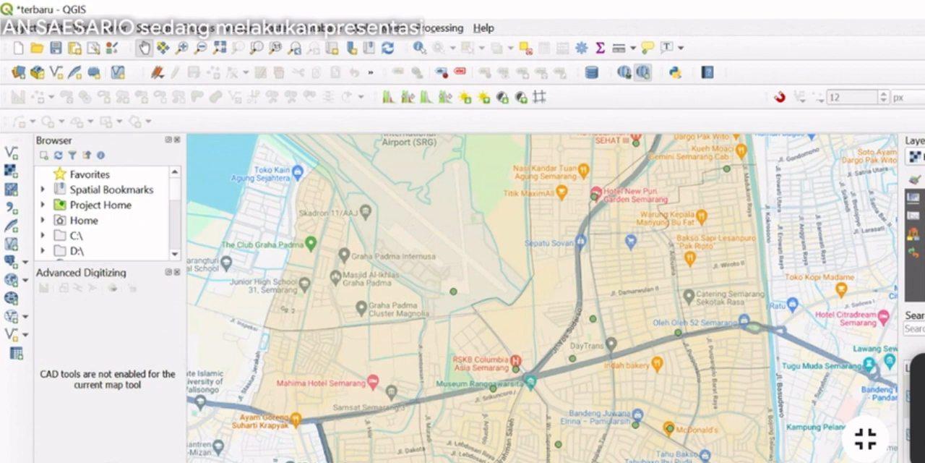
pyautogui.rightClick(108, 460)
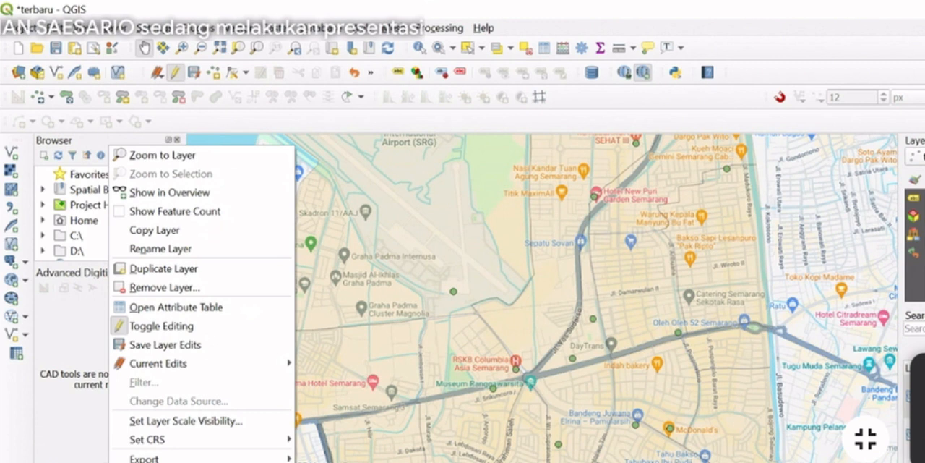
pyautogui.press('Escape')
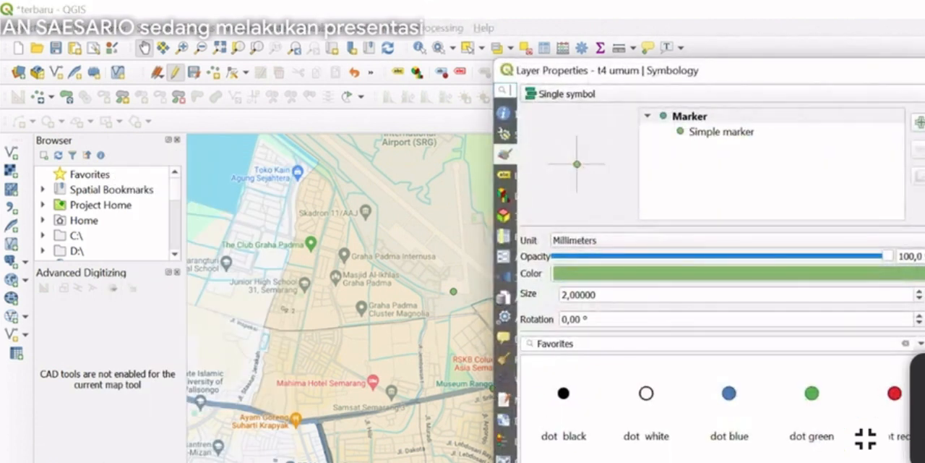
# Change the t4 umum marker colour to bright cyan and apply it to the layer
pyautogui.click(921, 273)
pyautogui.click(711, 365)
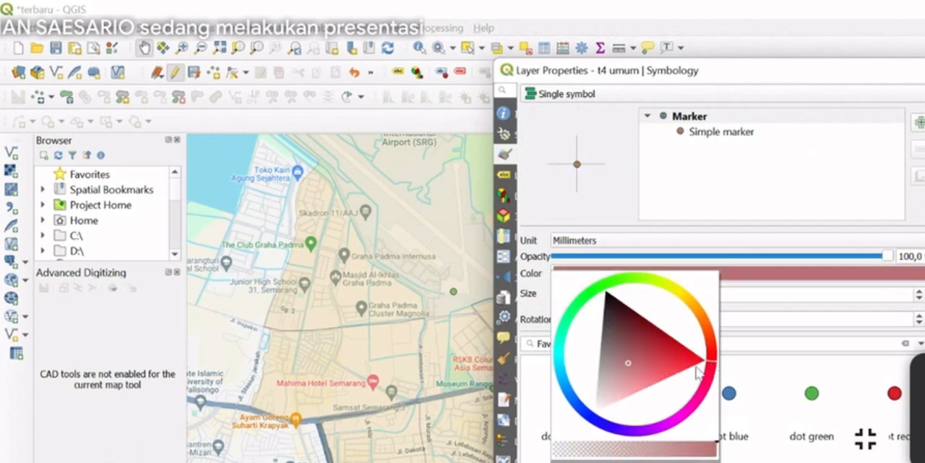
pyautogui.click(681, 420)
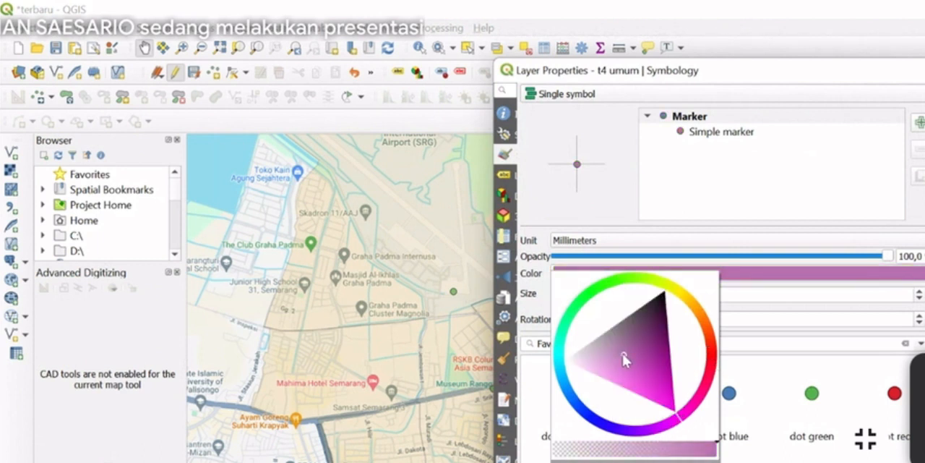
pyautogui.click(607, 434)
pyautogui.click(562, 359)
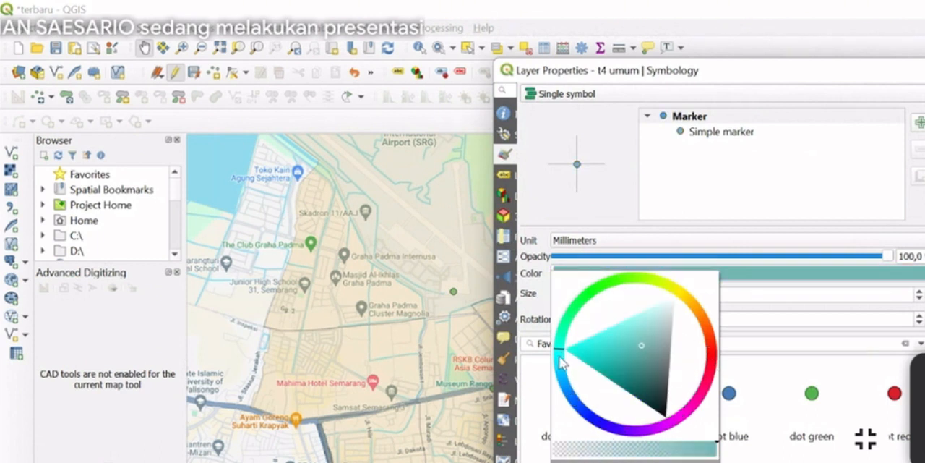
pyautogui.click(559, 360)
pyautogui.click(570, 356)
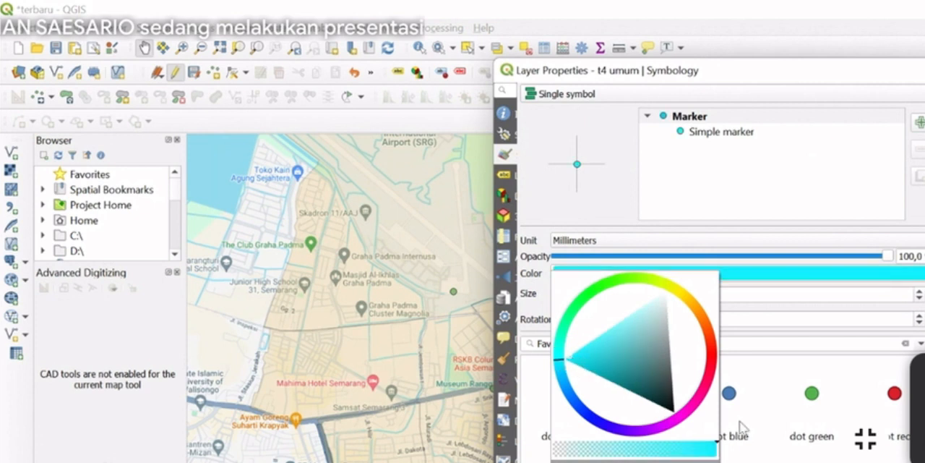
pyautogui.press('Return')
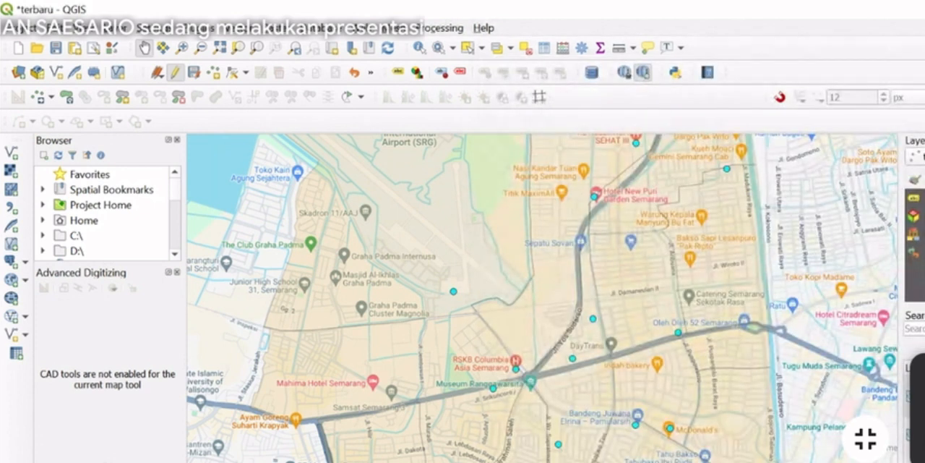
pyautogui.doubleClick(108, 460)
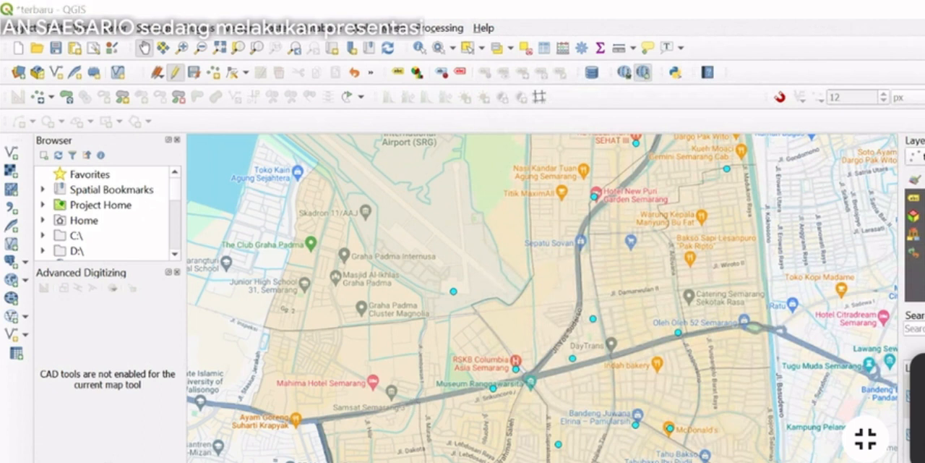
pyautogui.press('Escape')
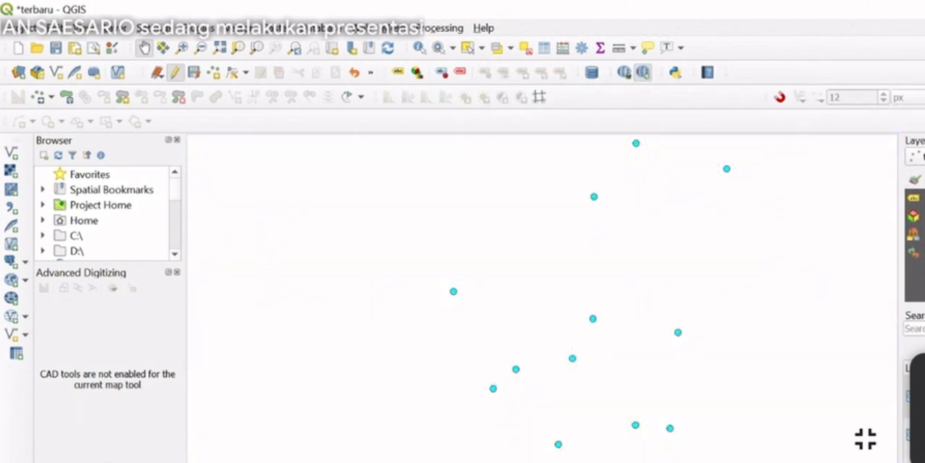
pyautogui.scroll(-1, 615, 314)
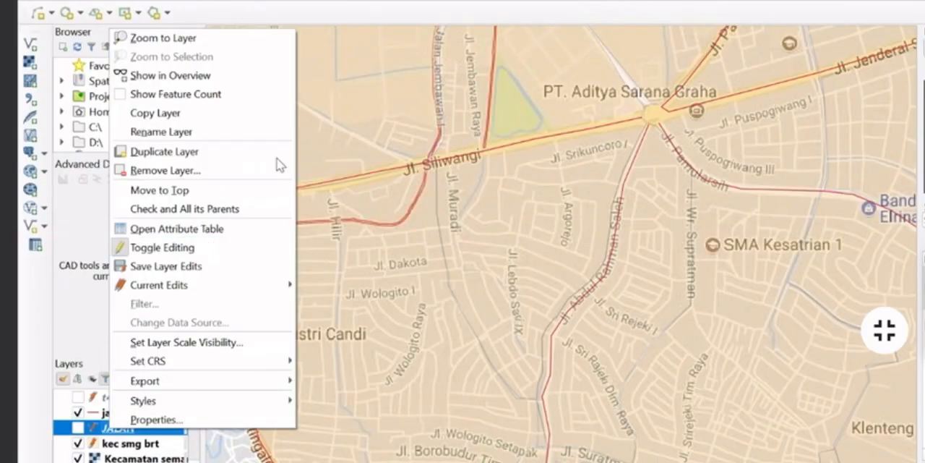
# Remove the unused uppercase JALAN layer from the project and confirm its removal
pyautogui.click(57, 410)
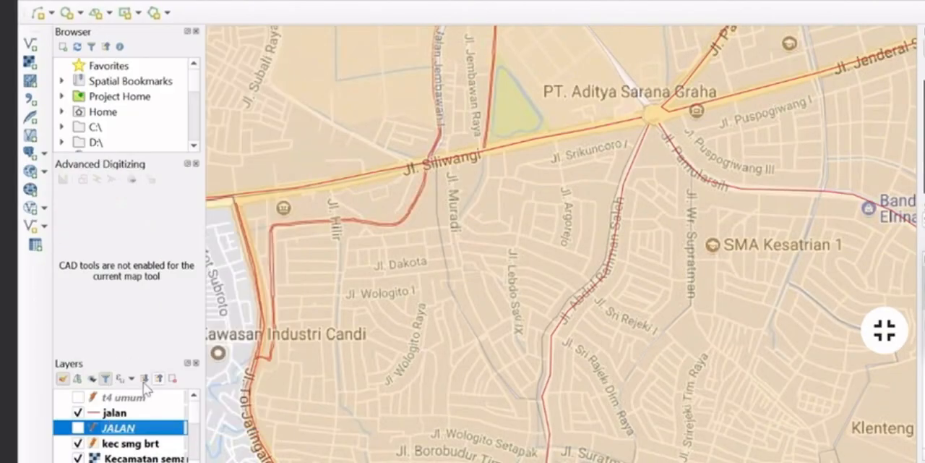
pyautogui.rightClick(118, 429)
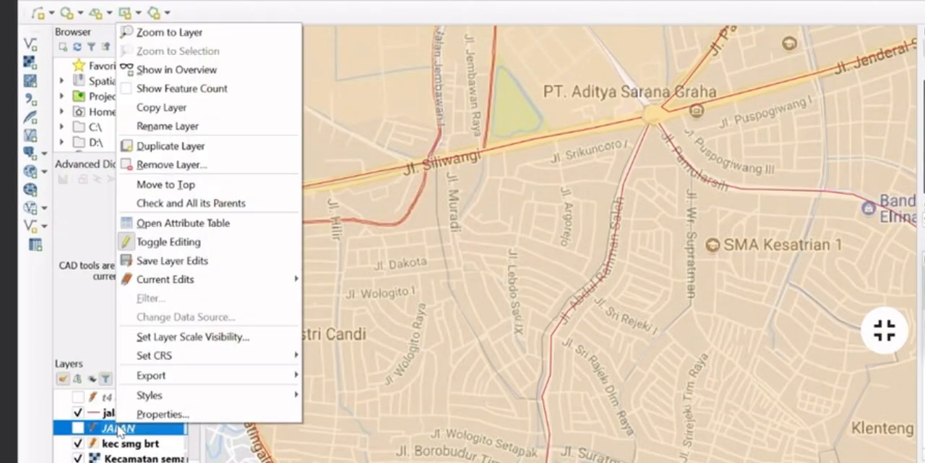
pyautogui.click(161, 164)
pyautogui.click(570, 218)
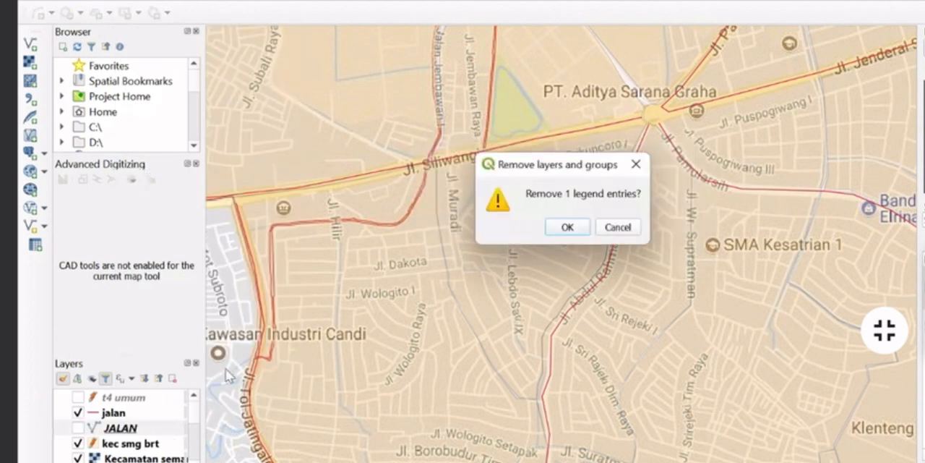
pyautogui.click(583, 228)
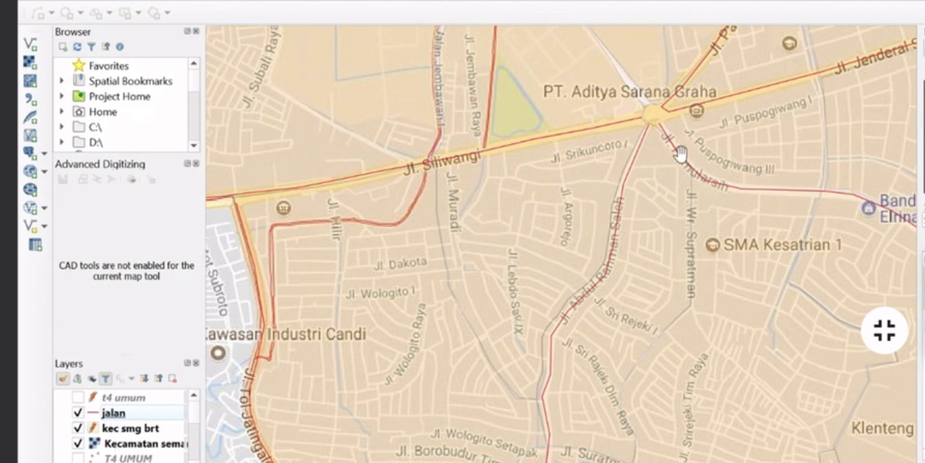
# Hide the jalan road layer so only the kec smg brt polygons remain over the basemap
pyautogui.moveTo(676, 161); pyautogui.dragTo(514, 364)
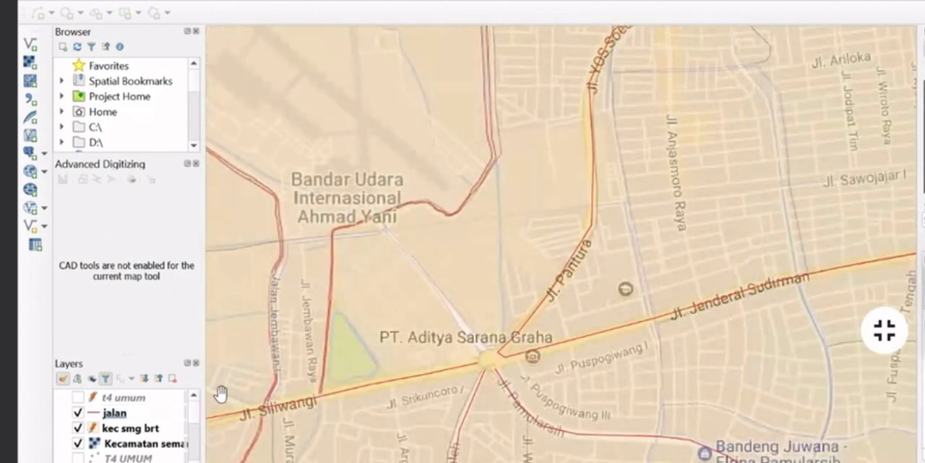
pyautogui.scroll(-1, 219, 392)
pyautogui.moveTo(250, 343); pyautogui.dragTo(439, 269)
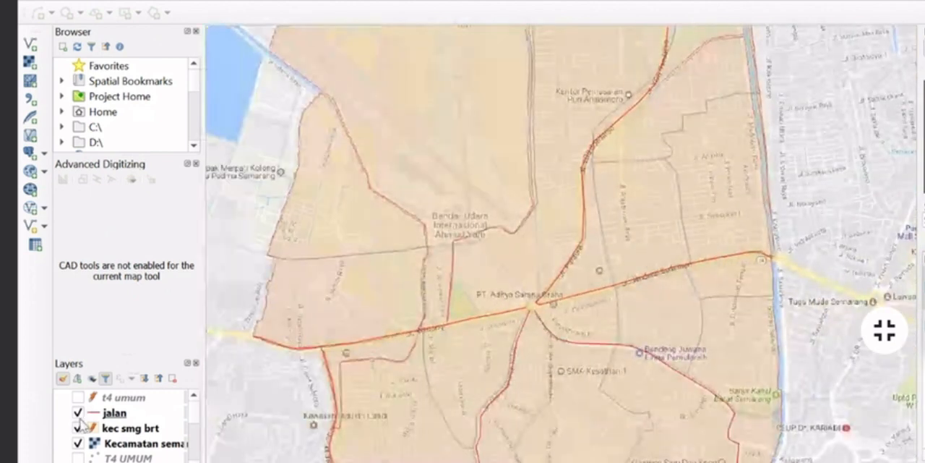
pyautogui.click(77, 413)
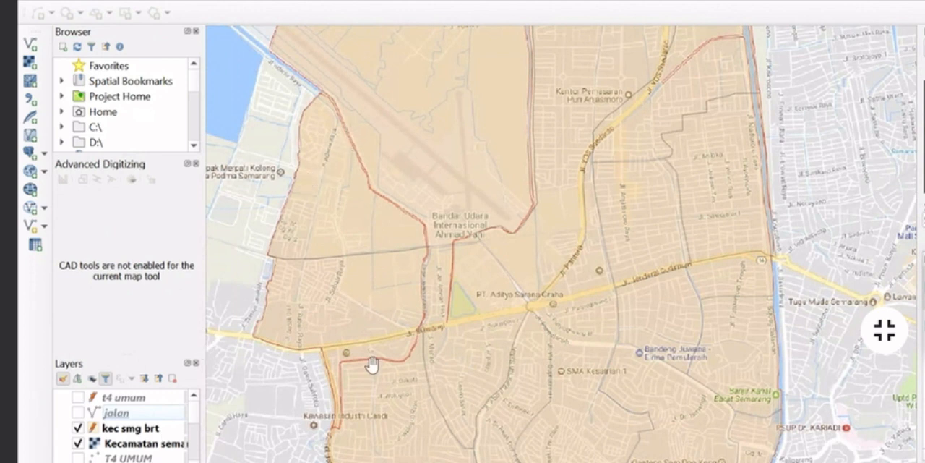
pyautogui.scroll(-4, 618, 196)
pyautogui.scroll(1, 612, 199)
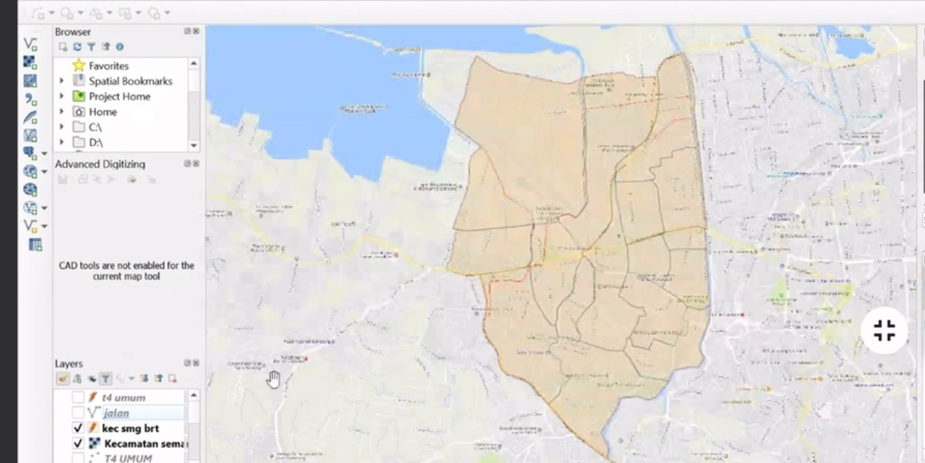
# Open the attribute table of the kec smg brt layer and maximize its window
pyautogui.rightClick(127, 431)
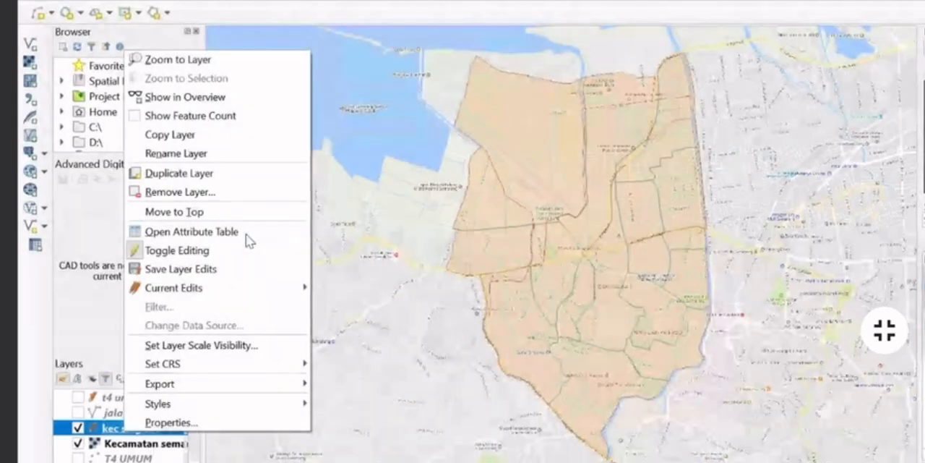
pyautogui.click(244, 232)
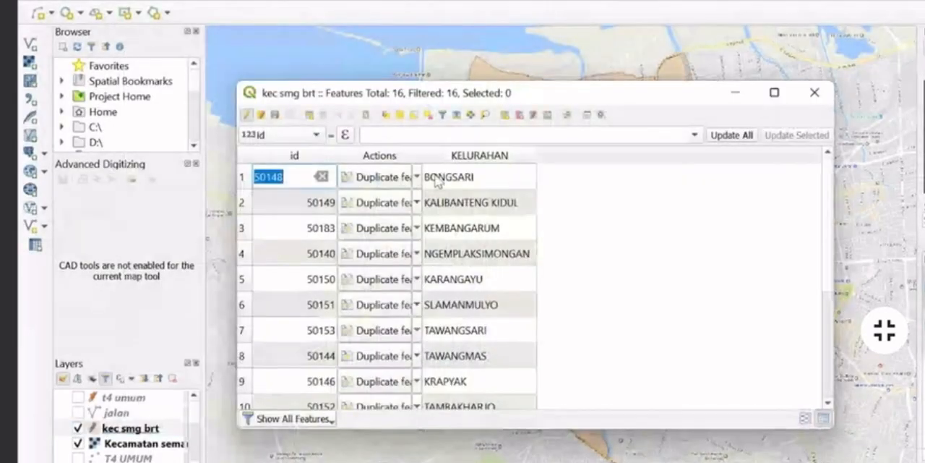
pyautogui.click(571, 217)
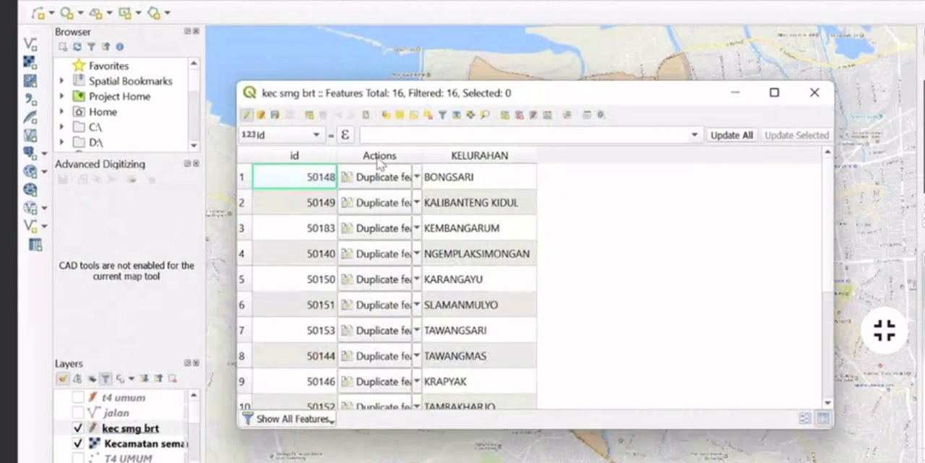
pyautogui.click(774, 92)
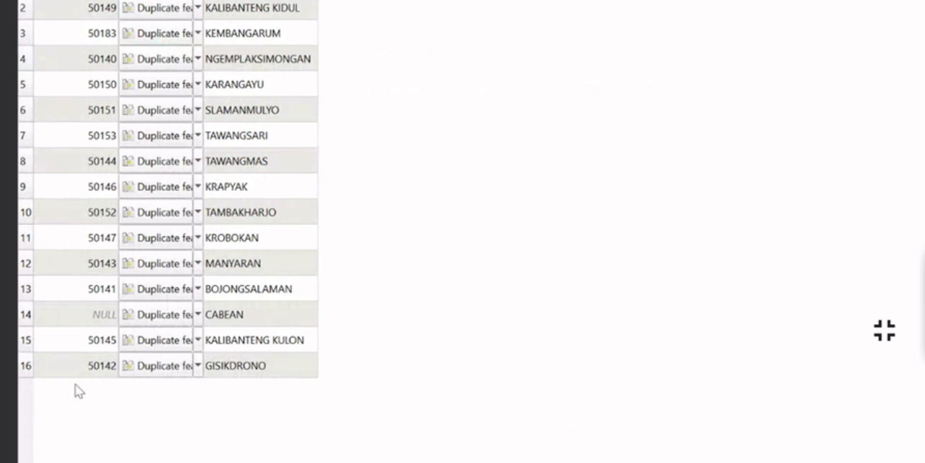
# Set the id of the CABEAN record to 50153, then stop editing and save the kec smg brt layer changes
pyautogui.doubleClick(87, 321)
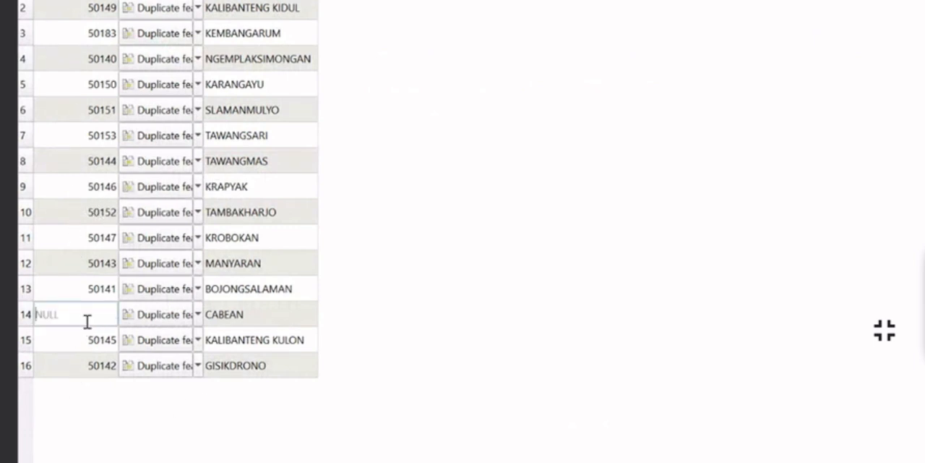
pyautogui.write('50153')
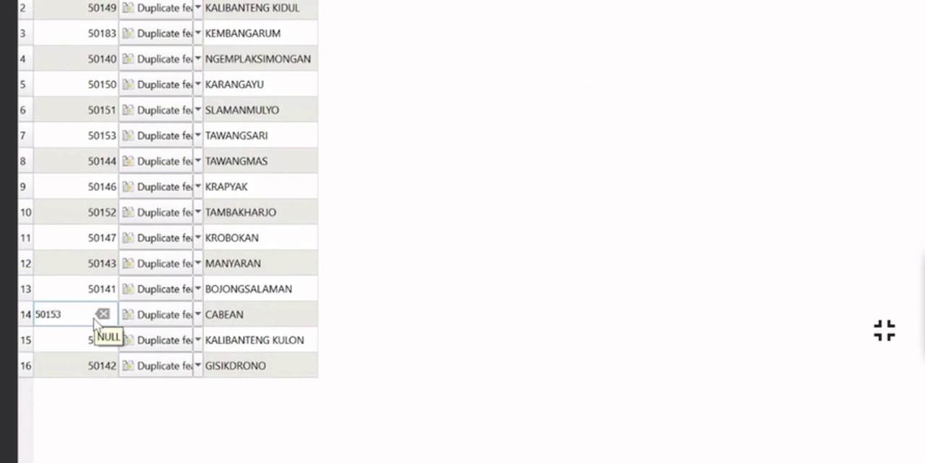
pyautogui.click(417, 270)
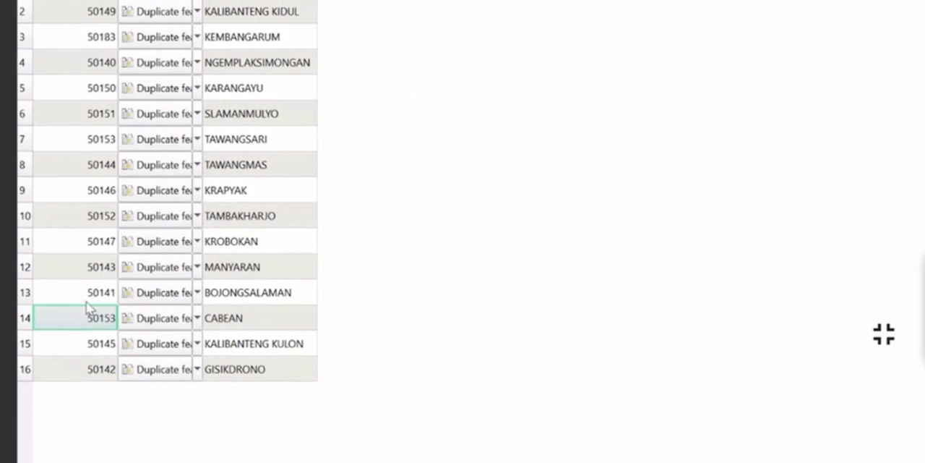
pyautogui.press('super')
pyautogui.press('super')
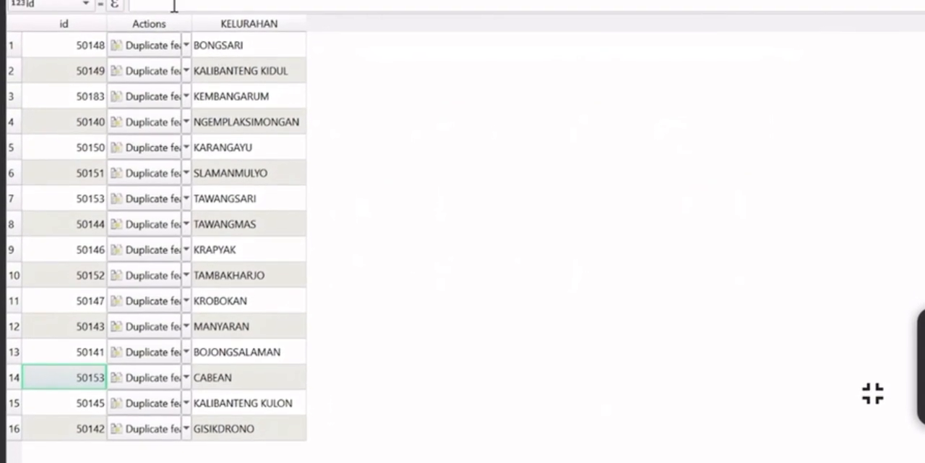
pyautogui.click(16, 0)
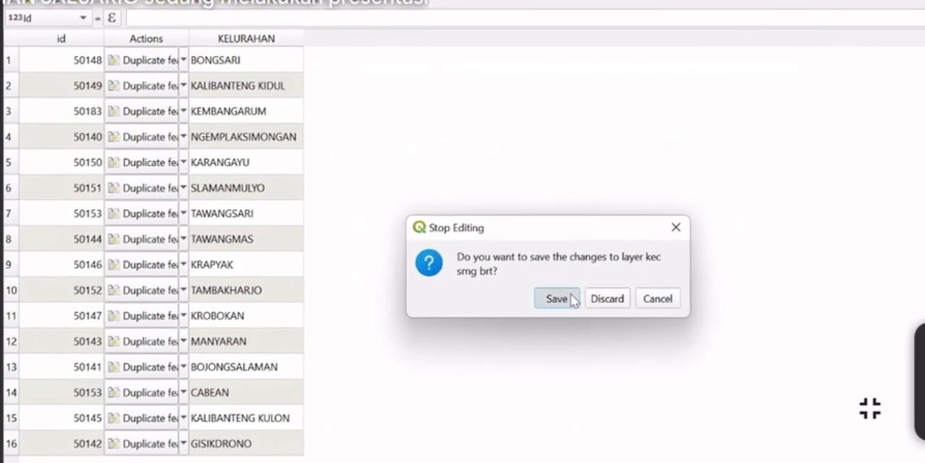
pyautogui.click(567, 298)
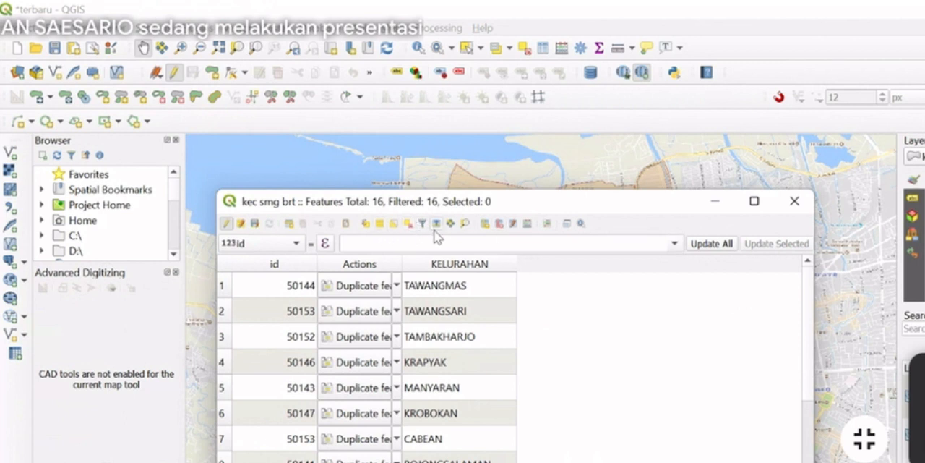
# Try to add a Text (string) field named KELURAHAN with comment KEL SMG BRT and length 60 to the kec smg brt table
pyautogui.click(485, 224)
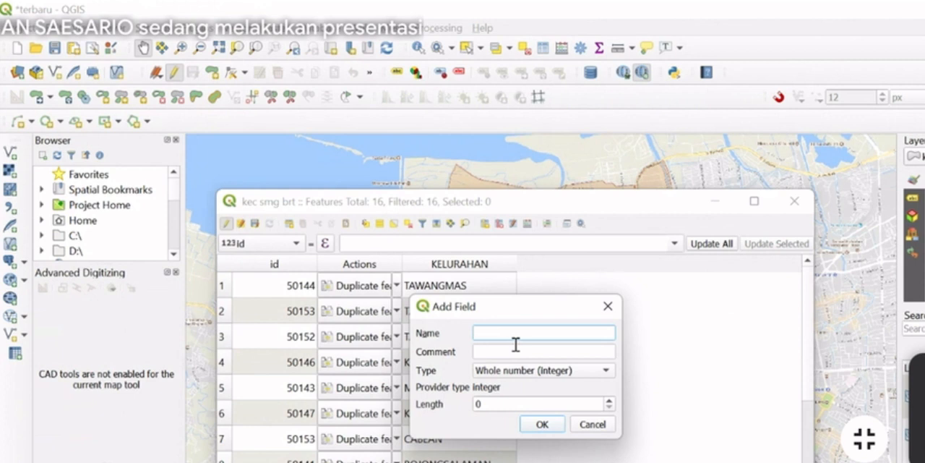
pyautogui.write('KELURAHAN')
pyautogui.click(549, 351)
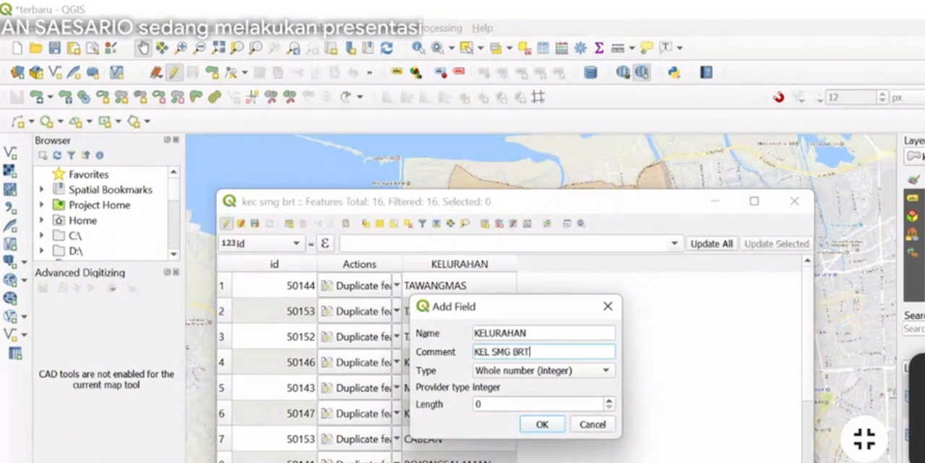
pyautogui.moveTo(571, 399); pyautogui.dragTo(477, 404)
pyautogui.write('5')
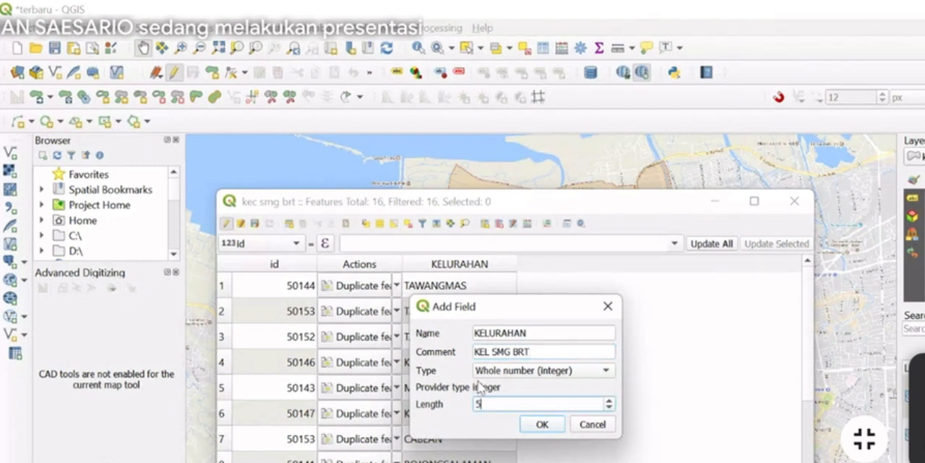
pyautogui.click(597, 372)
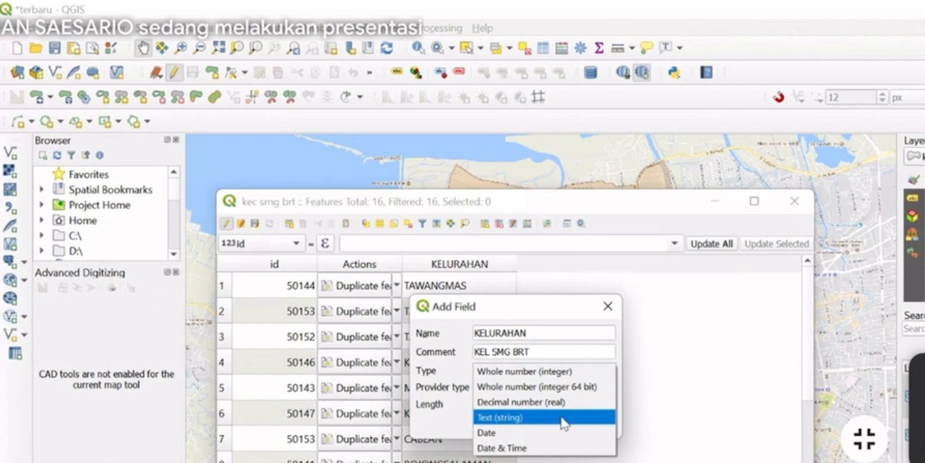
pyautogui.click(563, 417)
pyautogui.click(542, 404)
pyautogui.write('50')
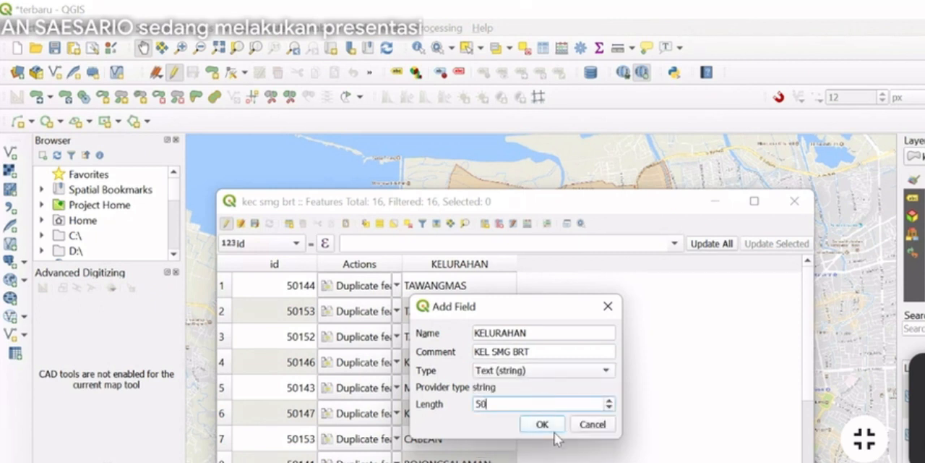
pyautogui.moveTo(496, 403); pyautogui.dragTo(449, 406)
pyautogui.write('60')
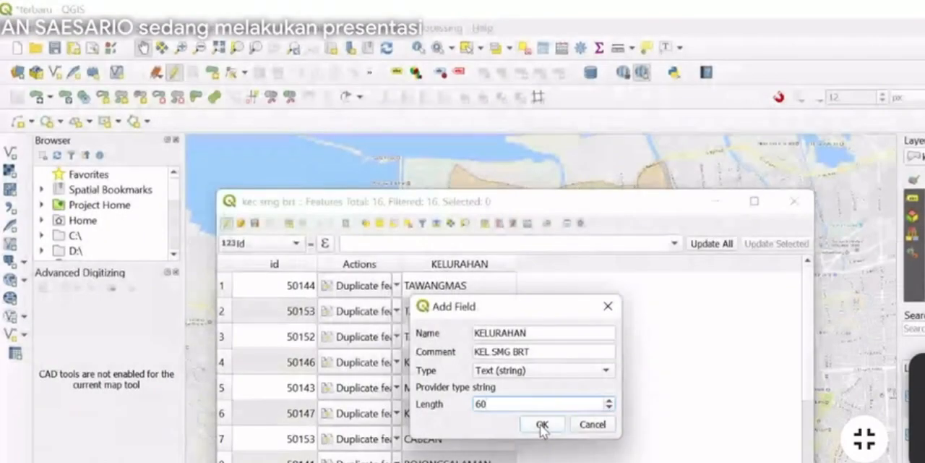
pyautogui.click(542, 425)
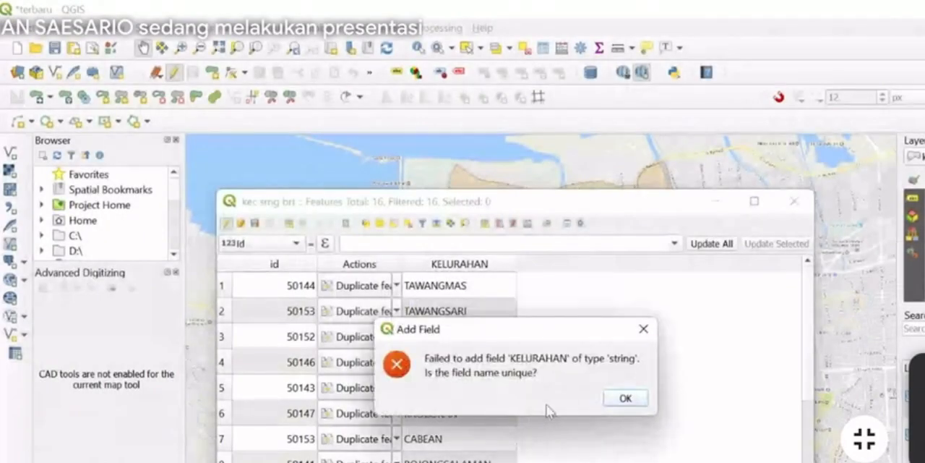
pyautogui.click(623, 398)
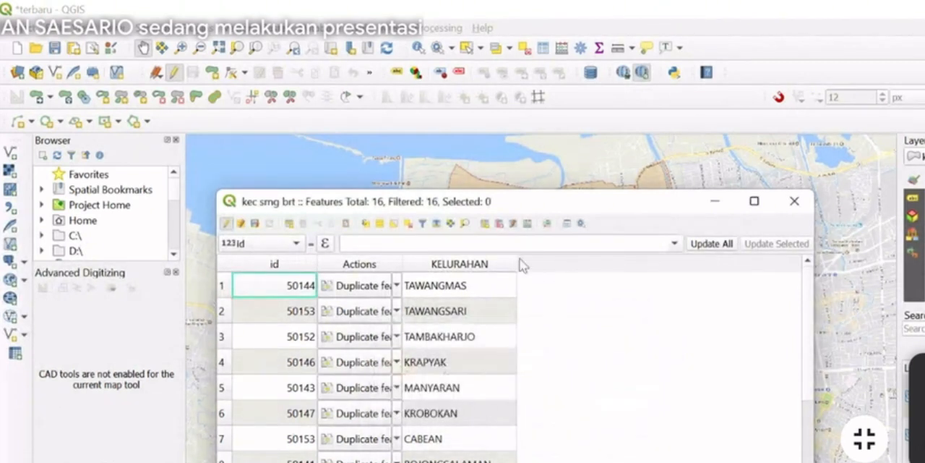
# Add a Text (string) field named KECAMATAN with comment KEC SMG BRT and length 60 to the kec smg brt table
pyautogui.click(485, 224)
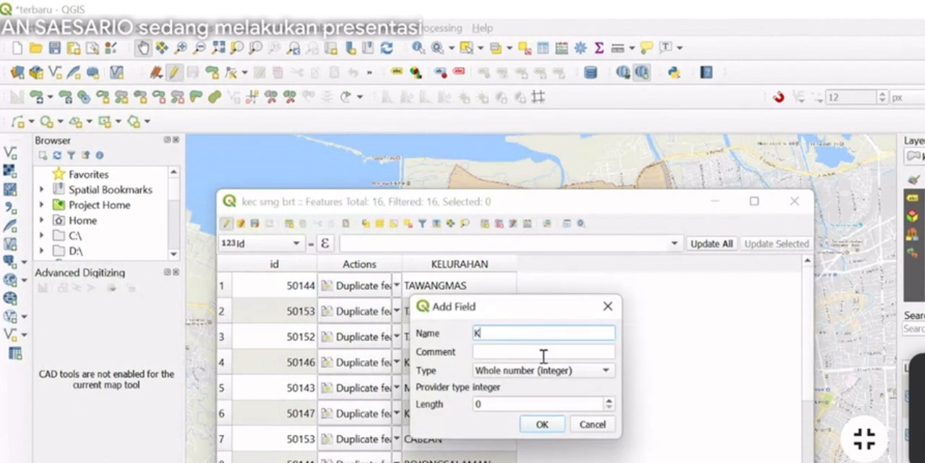
pyautogui.write('KECAMATAN')
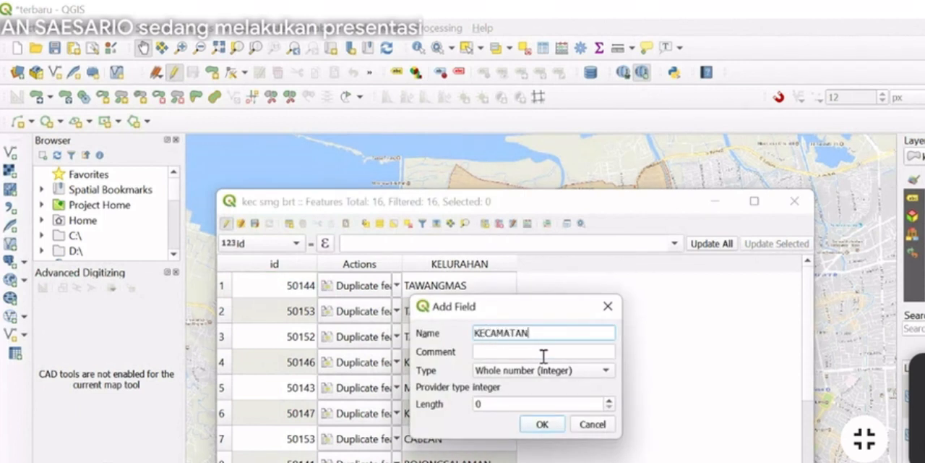
pyautogui.click(544, 352)
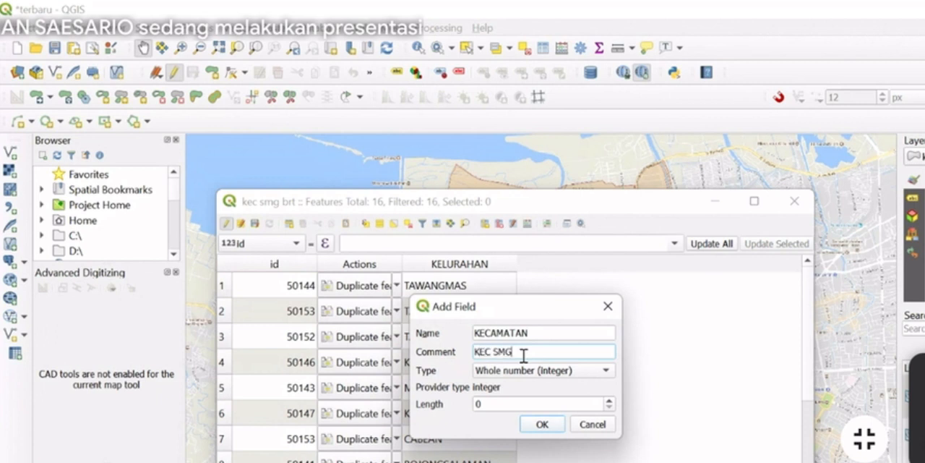
pyautogui.write('KEC SMG')
pyautogui.click(527, 371)
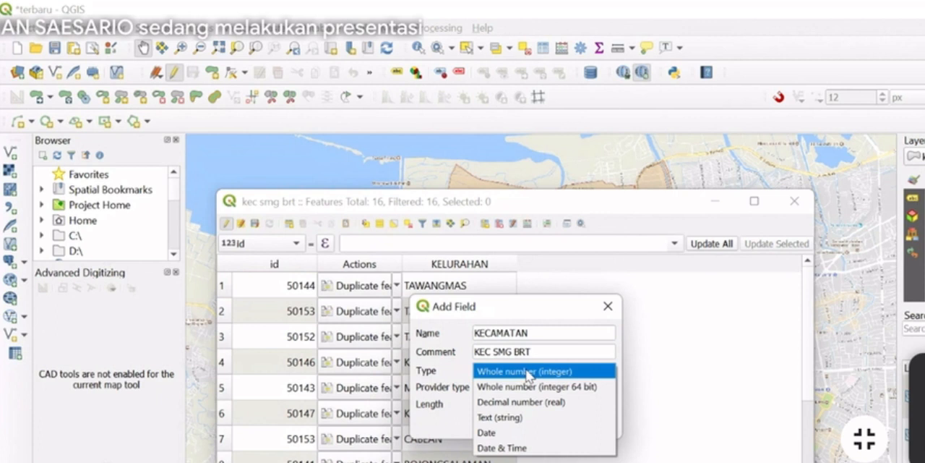
pyautogui.click(518, 417)
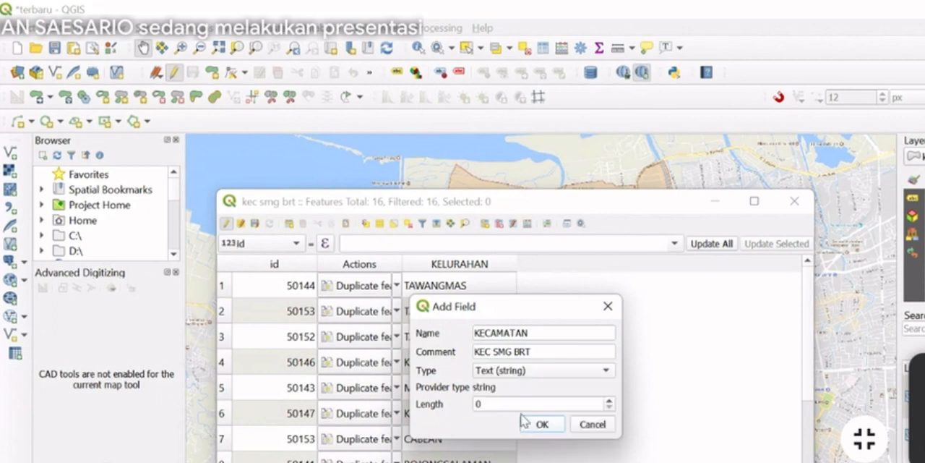
pyautogui.click(519, 406)
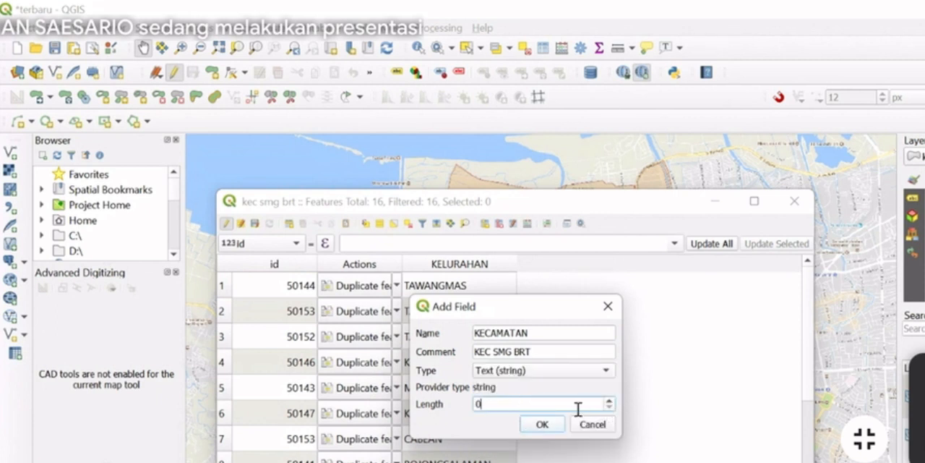
pyautogui.moveTo(580, 406); pyautogui.dragTo(441, 405)
pyautogui.write('60')
pyautogui.click(535, 427)
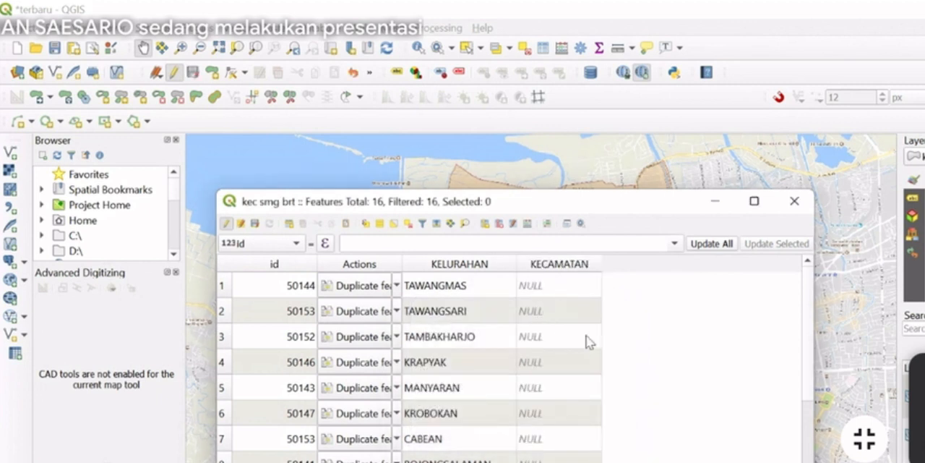
# Select the TAWANGMAS record in the attribute table and view its polygon on the map
pyautogui.doubleClick(582, 283)
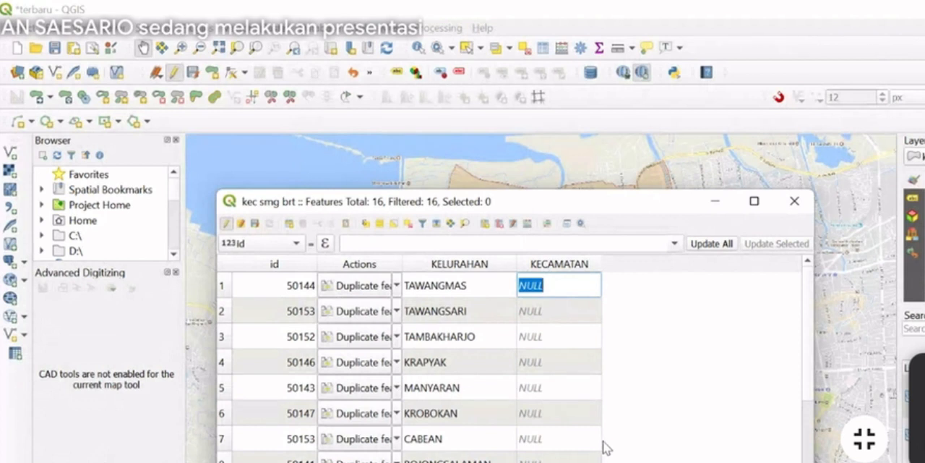
pyautogui.click(227, 286)
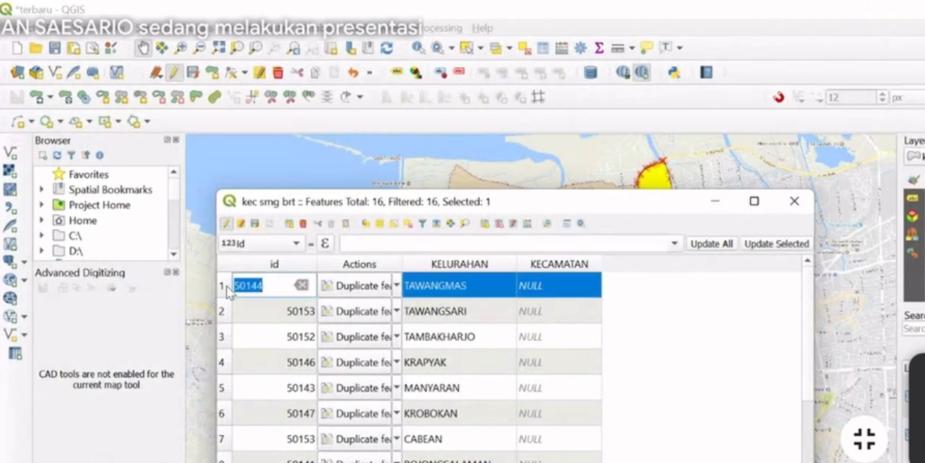
pyautogui.click(715, 202)
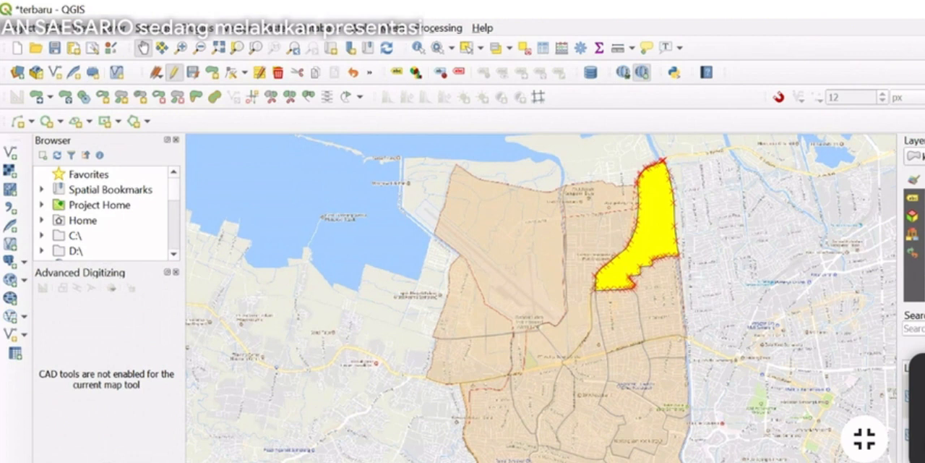
# Reopen the kec smg brt attribute table and fill in the KECAMATAN field of its records with SEMARANG BA..
pyautogui.doubleClick(919, 396)
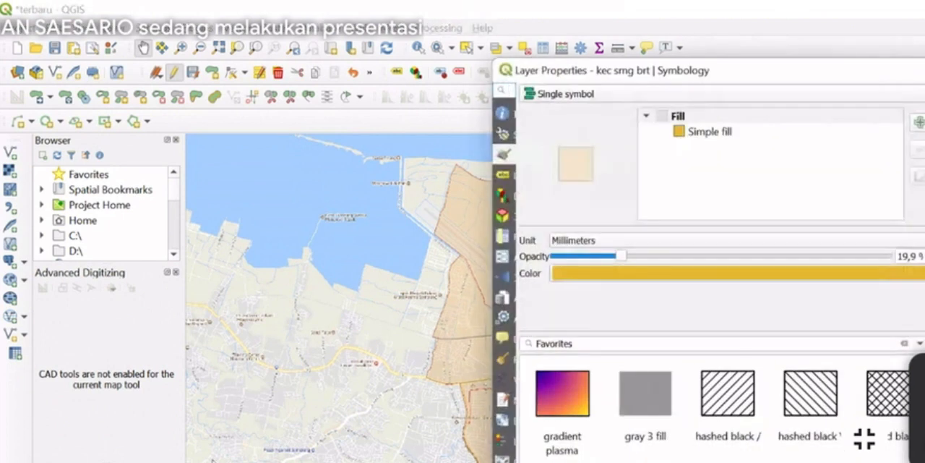
pyautogui.press('Escape')
pyautogui.rightClick(88, 460)
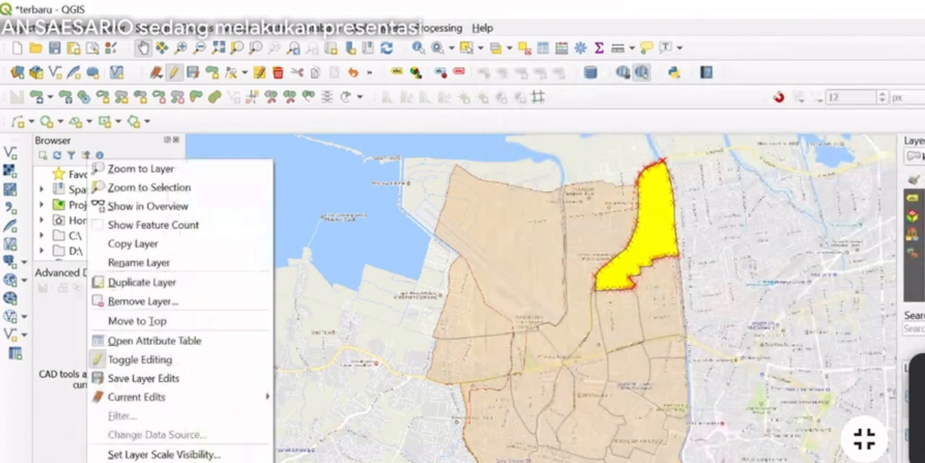
pyautogui.click(132, 340)
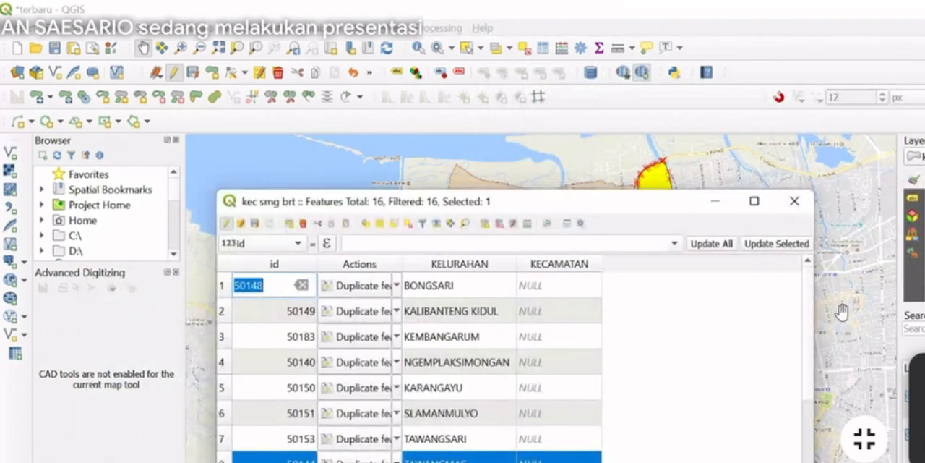
pyautogui.click(614, 303)
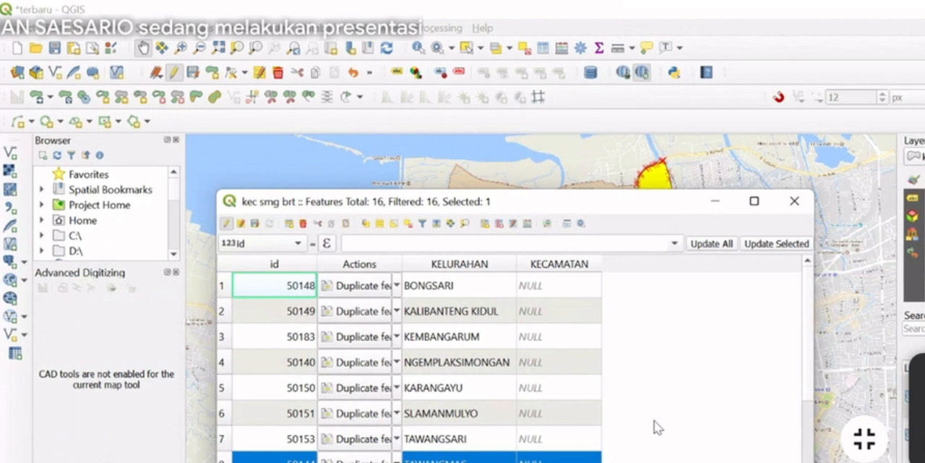
pyautogui.click(557, 456)
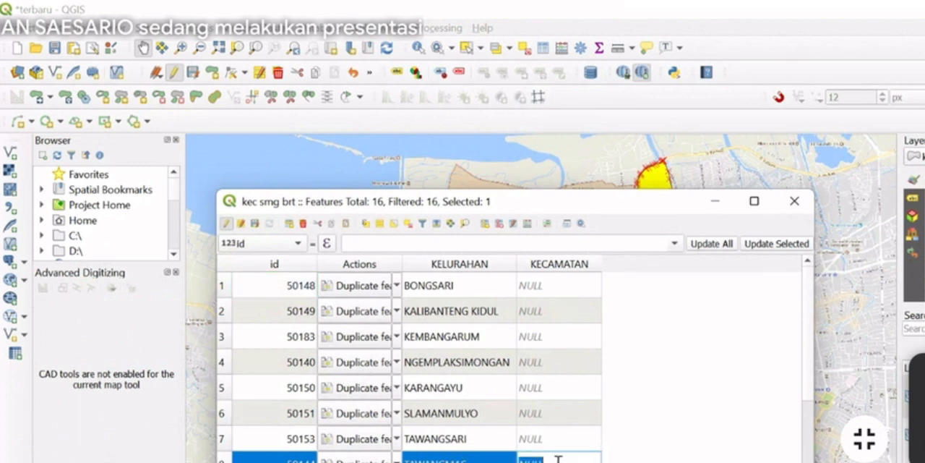
pyautogui.write('Se')
pyautogui.click(587, 459)
pyautogui.write('S')
pyautogui.click(587, 460)
pyautogui.write('S')
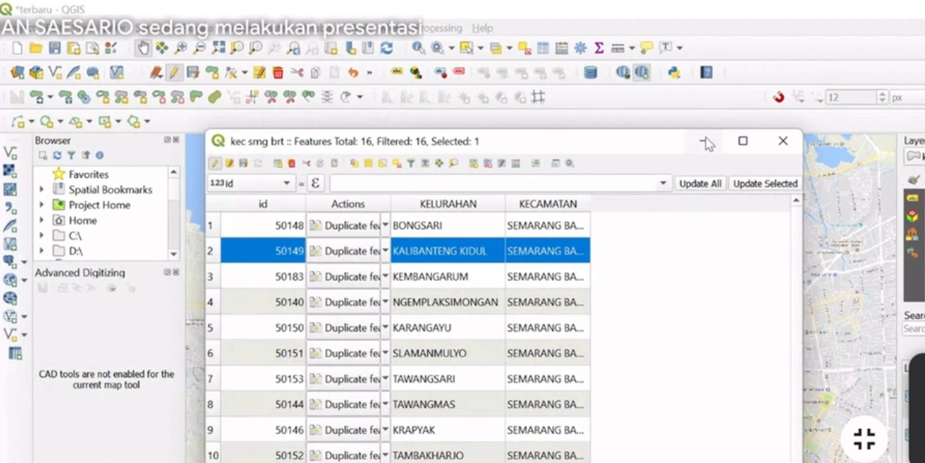
# Select the TAWANGMAS record again, check its highlighted polygon on the map, and clear the selection
pyautogui.scroll(-1, 592, 312)
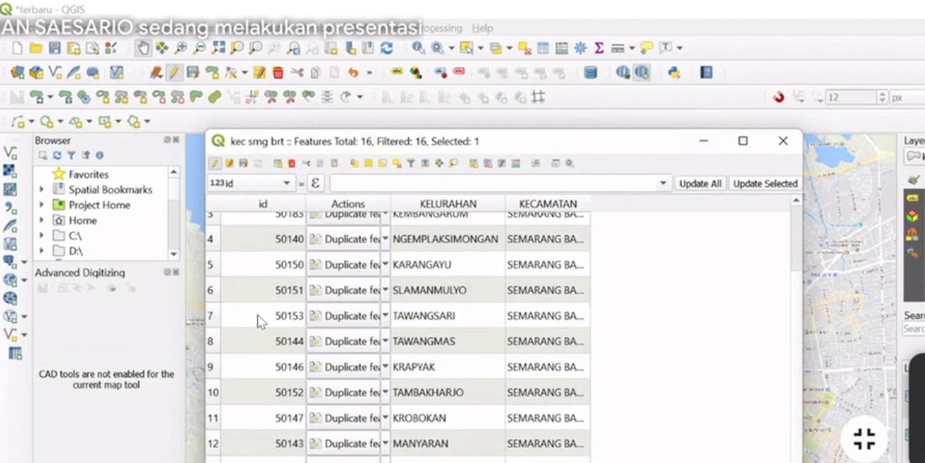
pyautogui.click(217, 347)
pyautogui.click(703, 141)
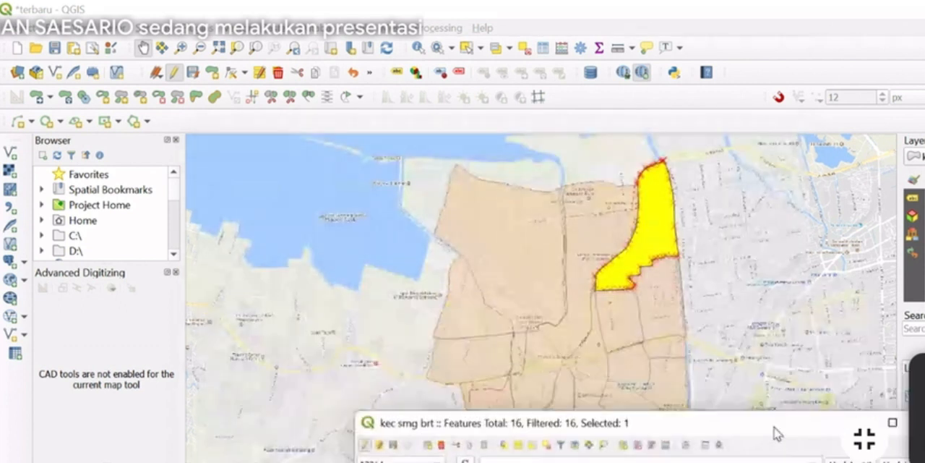
pyautogui.moveTo(774, 428); pyautogui.dragTo(632, 318)
pyautogui.click(697, 311)
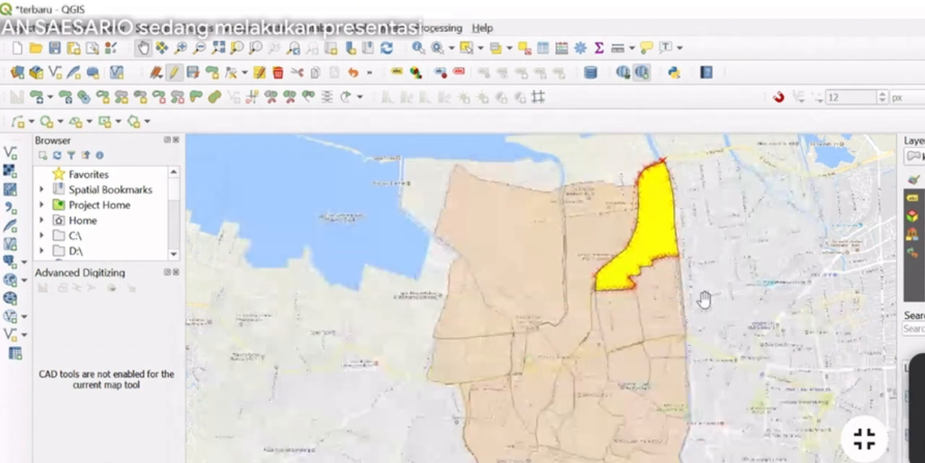
pyautogui.click(524, 48)
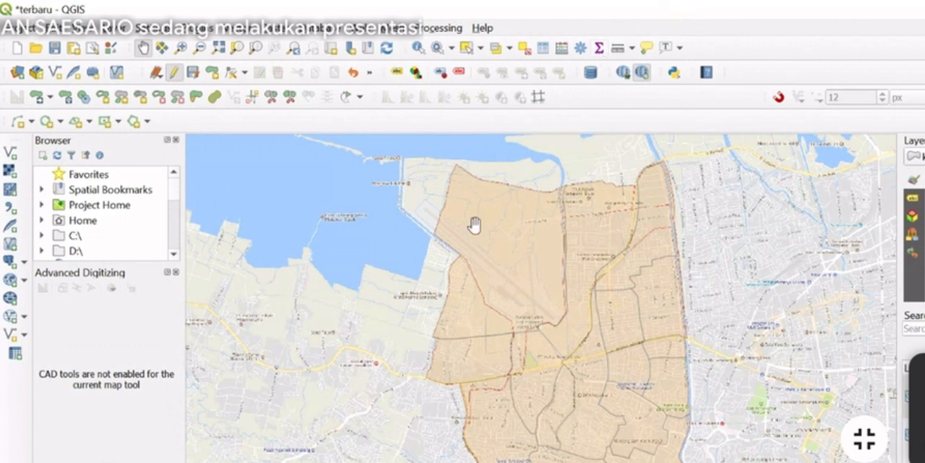
# Switch to the data penduduk Sig workbook in Excel and examine the PRIA and PEREMPUAN columns for 2020 to 2022 per KELURAHAN
pyautogui.hotkey('alt', 'Tab')
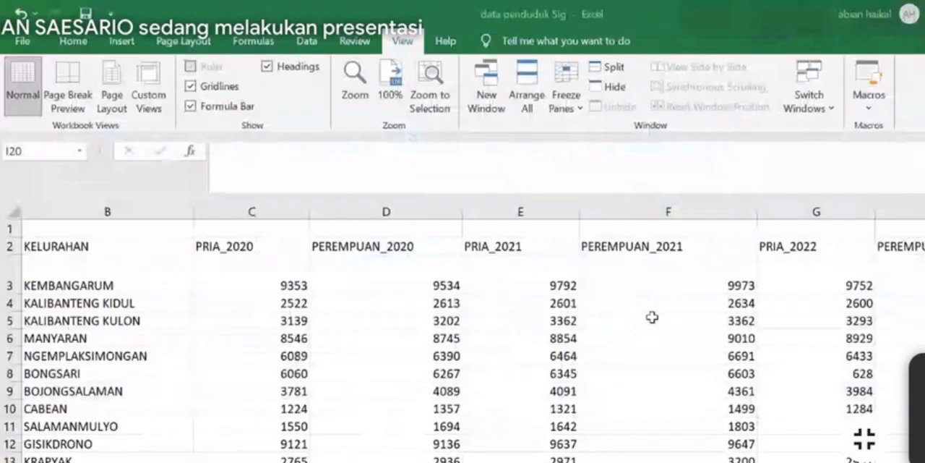
pyautogui.scroll(-2, 653, 318)
pyautogui.scroll(1, 652, 318)
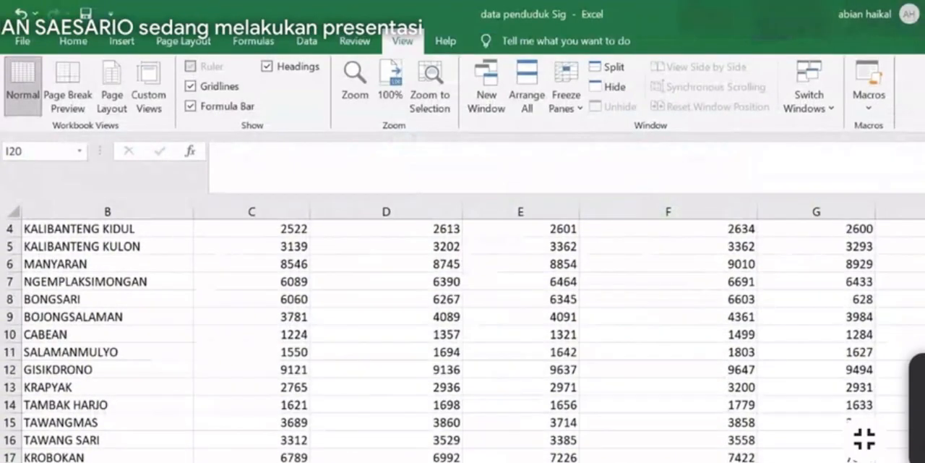
pyautogui.scroll(-3, 508, 312)
pyautogui.middleClick(508, 312)
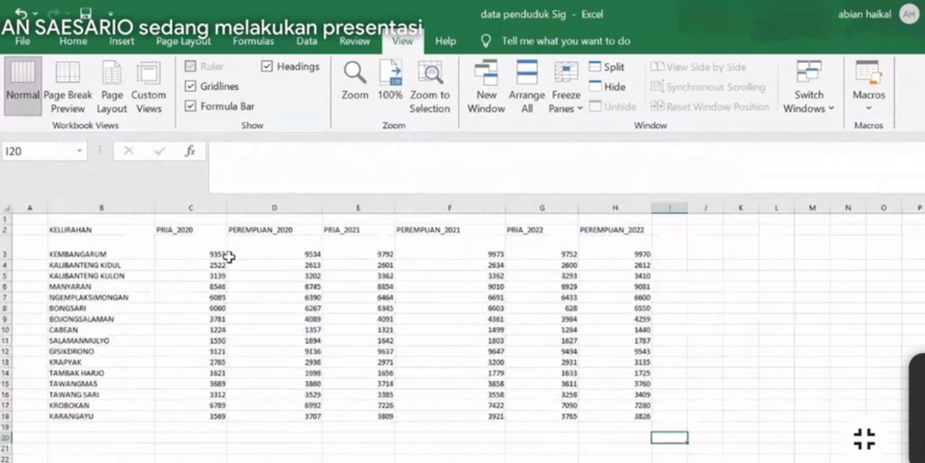
pyautogui.moveTo(72, 231); pyautogui.dragTo(612, 409)
pyautogui.click(373, 318)
pyautogui.click(535, 275)
pyautogui.click(588, 256)
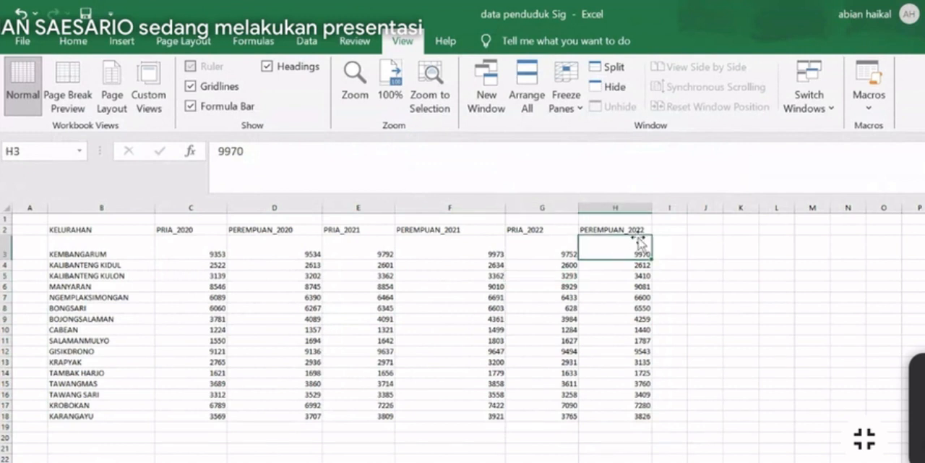
pyautogui.click(303, 253)
pyautogui.click(127, 229)
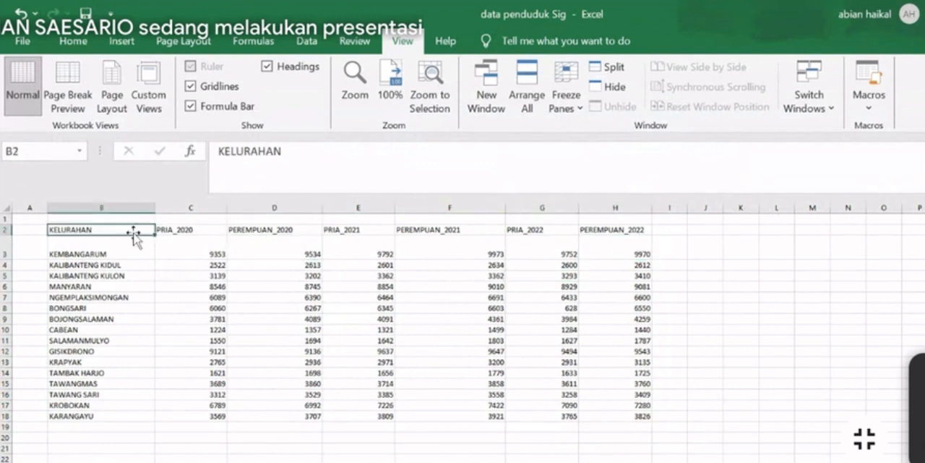
pyautogui.click(150, 287)
pyautogui.click(309, 418)
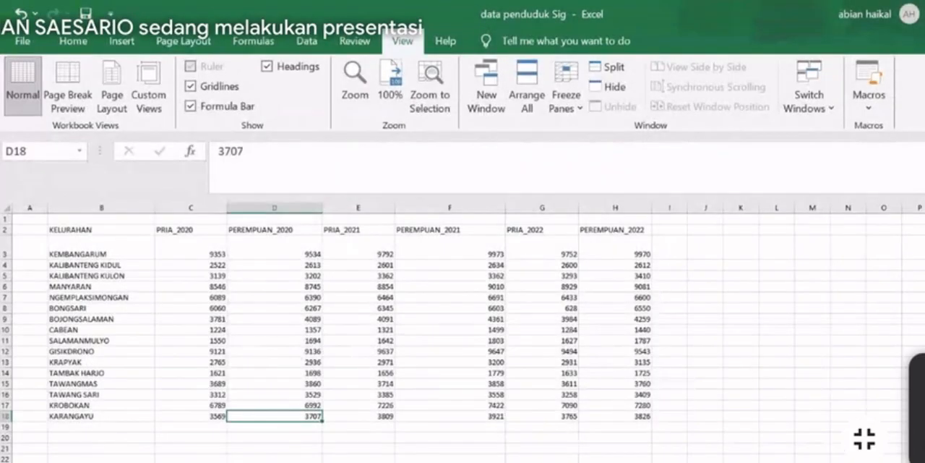
# Switch back to the terbaru project in QGIS and search all plugins for SPRE to check the Spreadsheet Layers plugin
pyautogui.moveTo(661, 461)
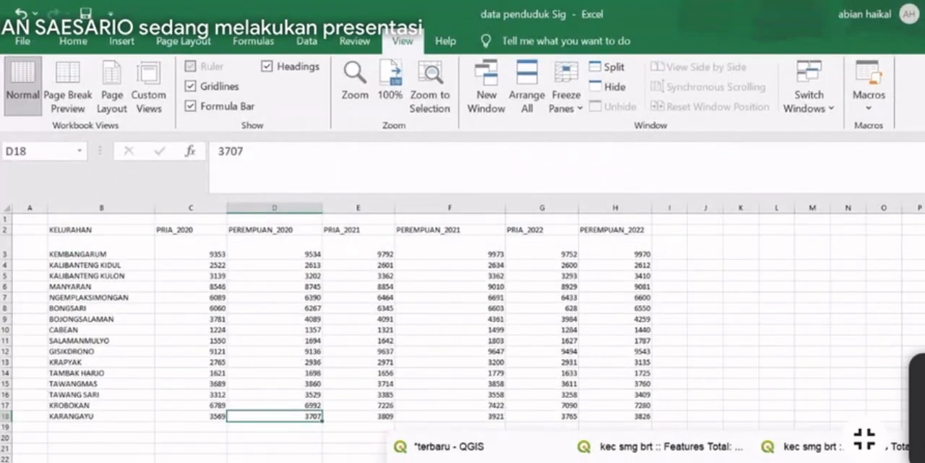
pyautogui.click(445, 448)
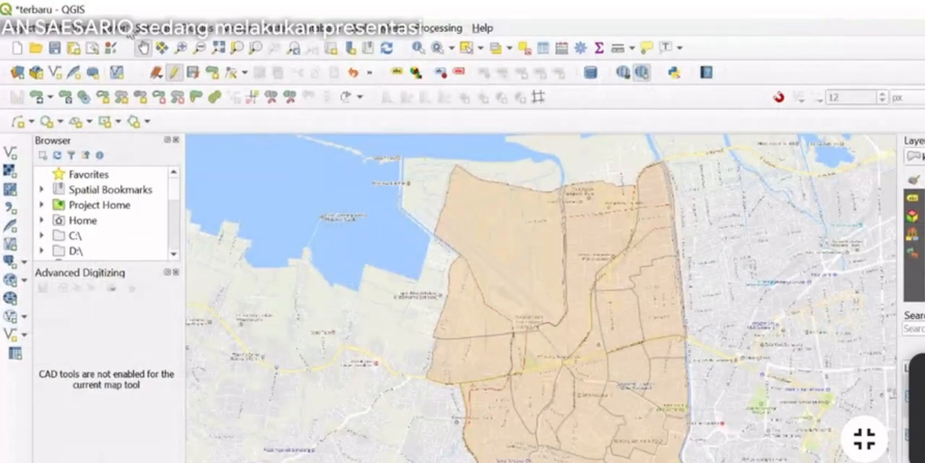
pyautogui.click(202, 32)
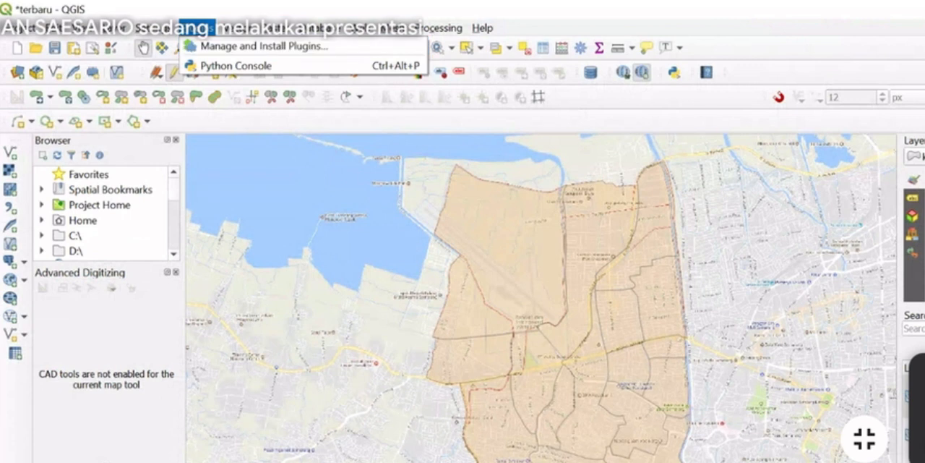
pyautogui.click(259, 48)
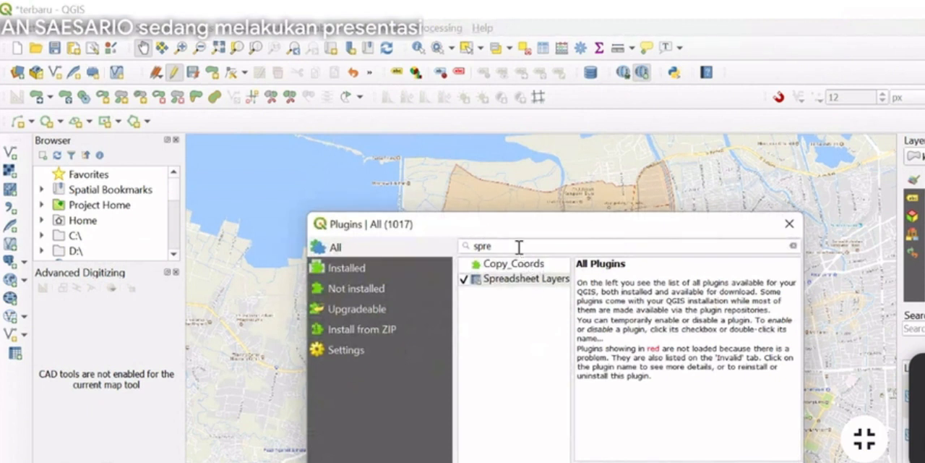
pyautogui.click(518, 247)
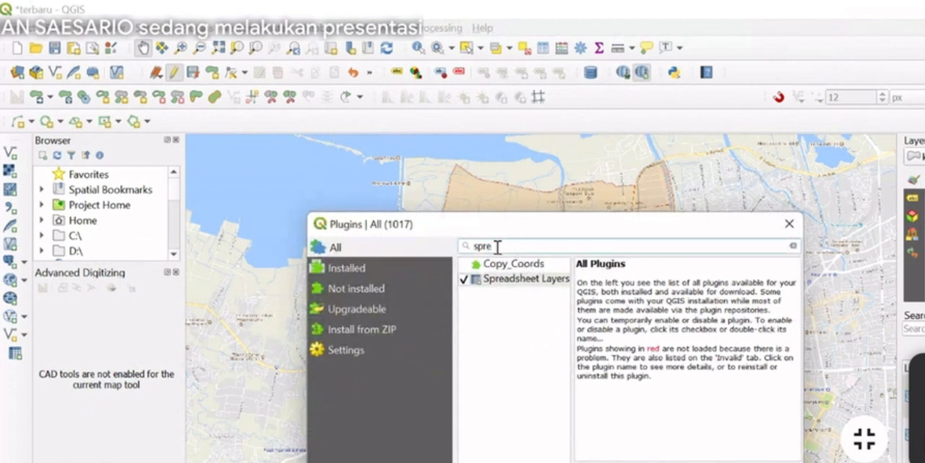
pyautogui.moveTo(496, 247); pyautogui.dragTo(441, 248)
pyautogui.write('SPR')
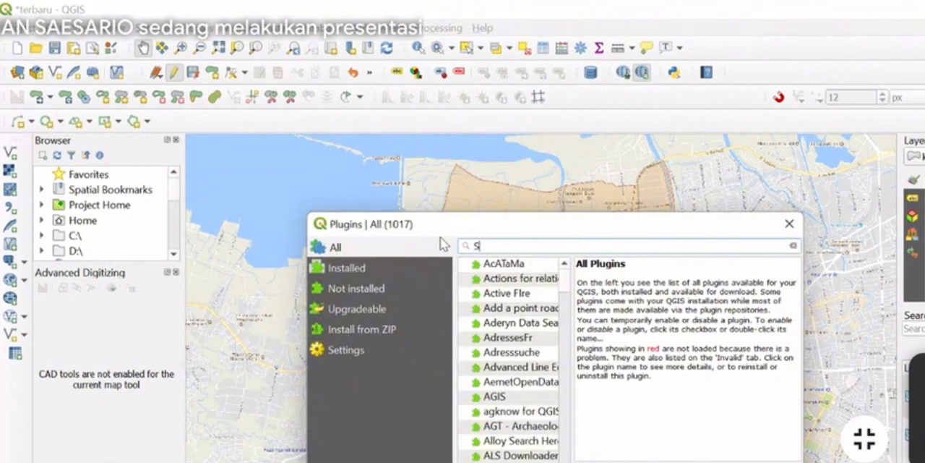
pyautogui.write('E')
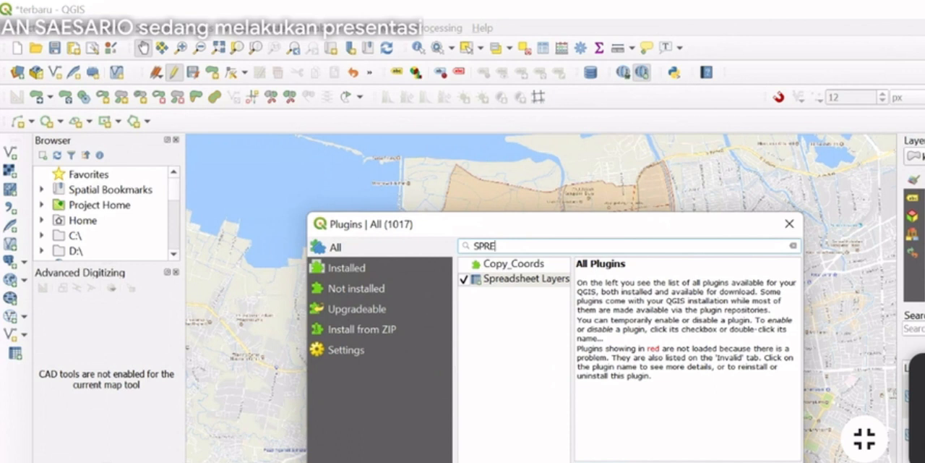
pyautogui.press('Escape')
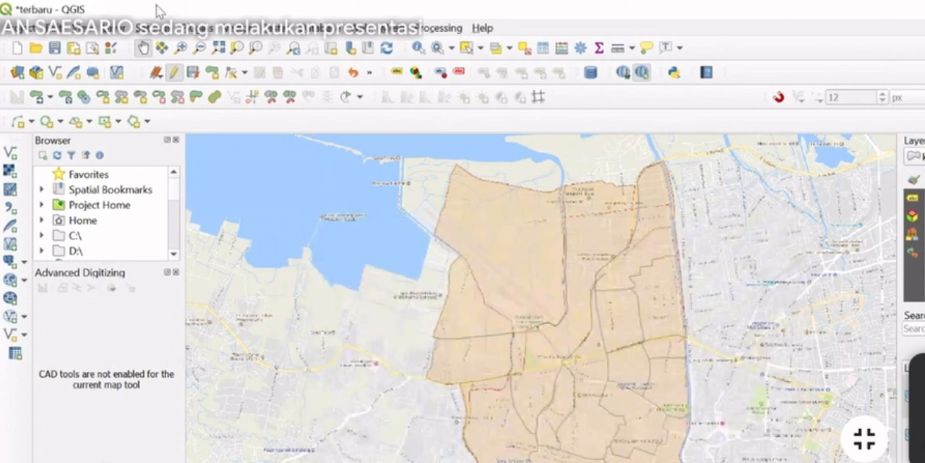
pyautogui.click(107, 31)
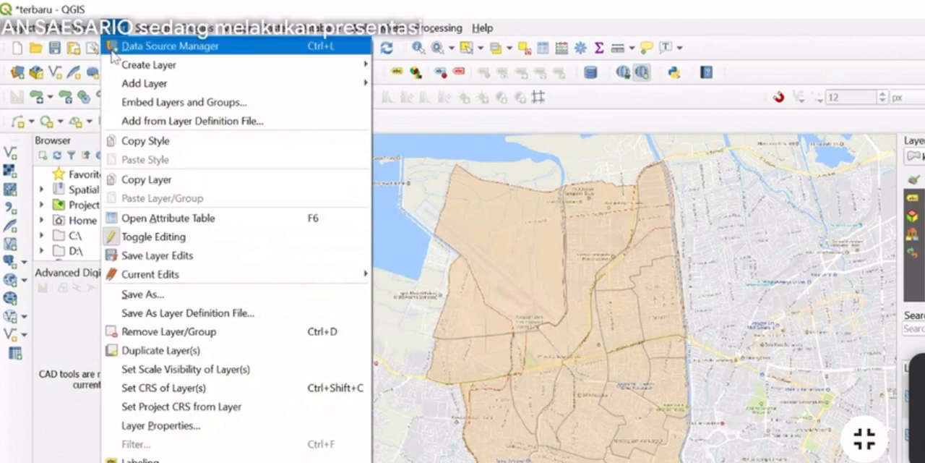
pyautogui.moveTo(137, 65)
pyautogui.click(394, 83)
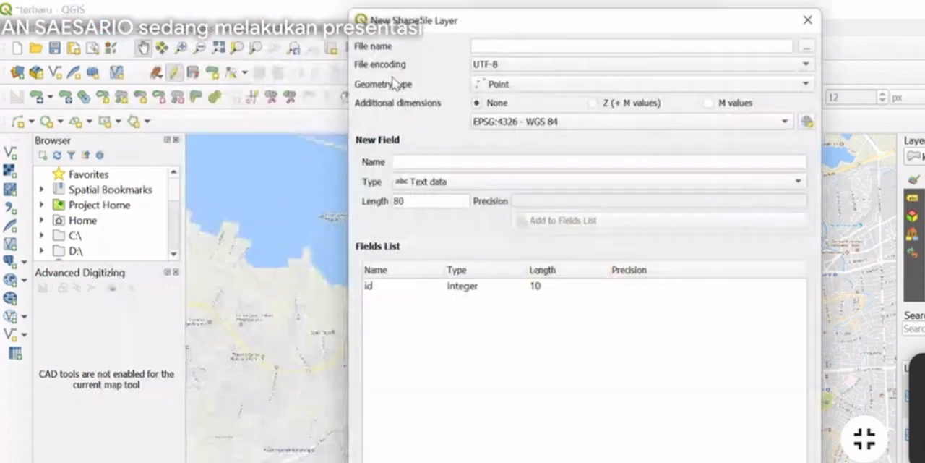
pyautogui.click(814, 13)
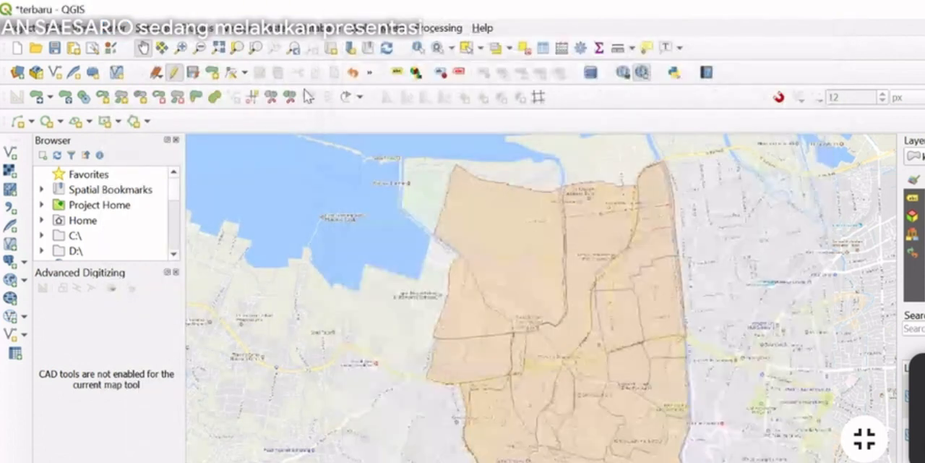
# Choose data penduduk Sig.xlsx from Downloads as the source for a new spreadsheet layer and review the Sheet1 preview
pyautogui.click(113, 32)
pyautogui.moveTo(178, 92)
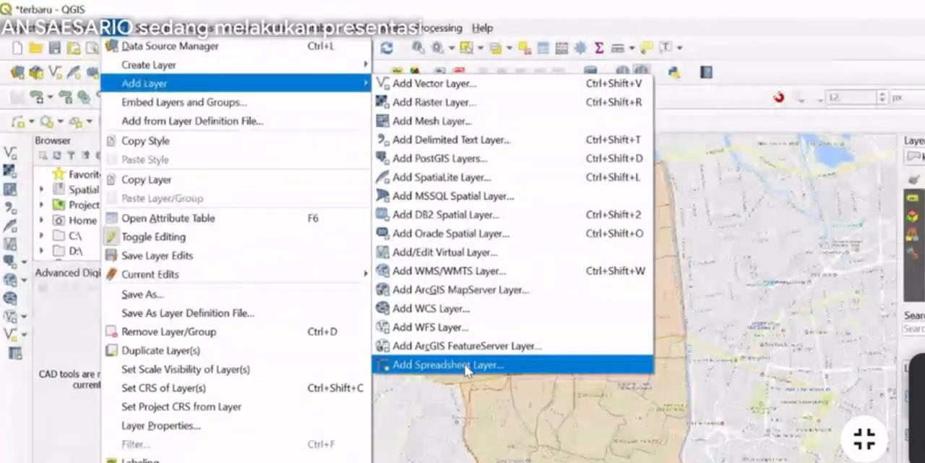
pyautogui.click(466, 365)
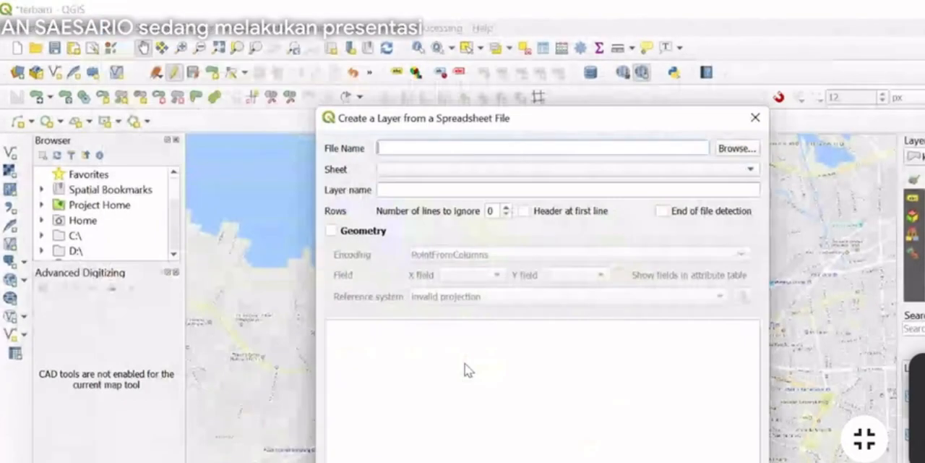
pyautogui.click(732, 148)
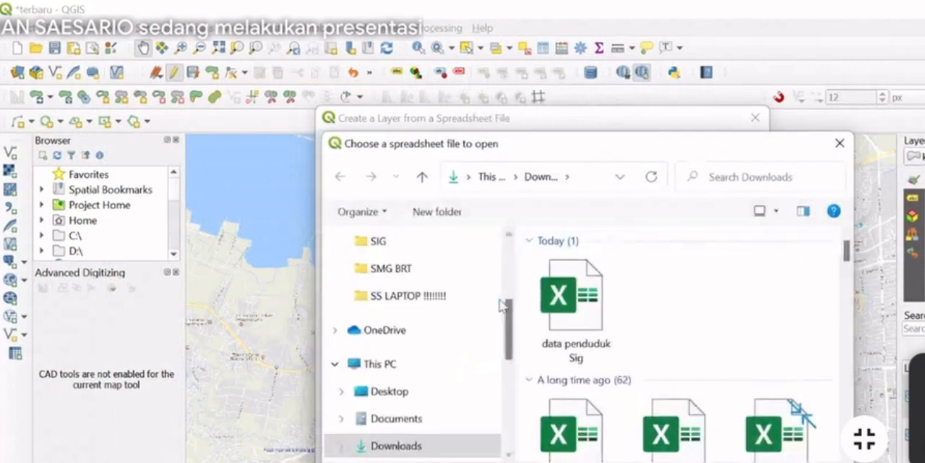
pyautogui.click(592, 302)
pyautogui.click(712, 462)
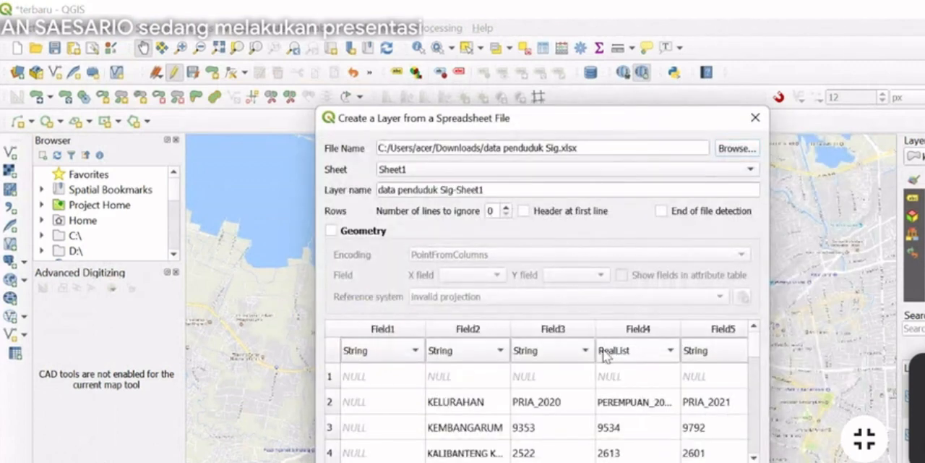
pyautogui.scroll(-1, 598, 372)
pyautogui.scroll(1, 591, 386)
pyautogui.scroll(-1, 592, 390)
pyautogui.scroll(-4, 590, 388)
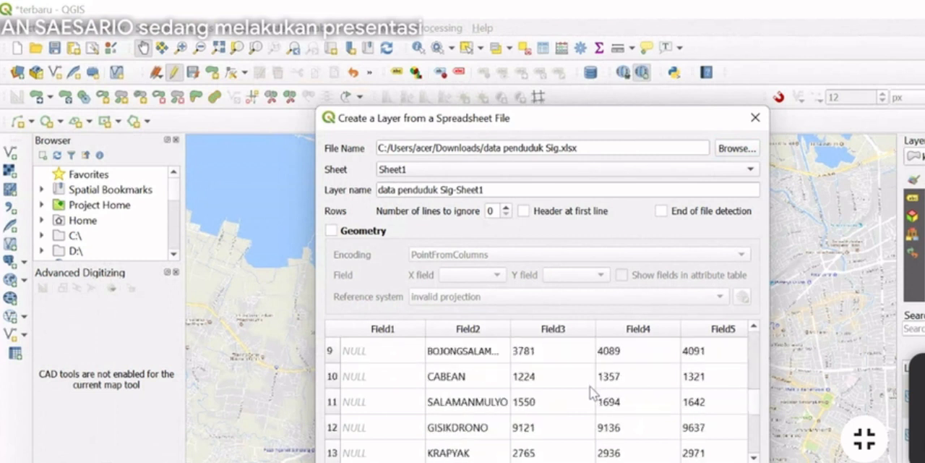
# Examine the rows and year columns in the Sheet1 preview and the data types offered for Field5 and Field4
pyautogui.scroll(1, 590, 389)
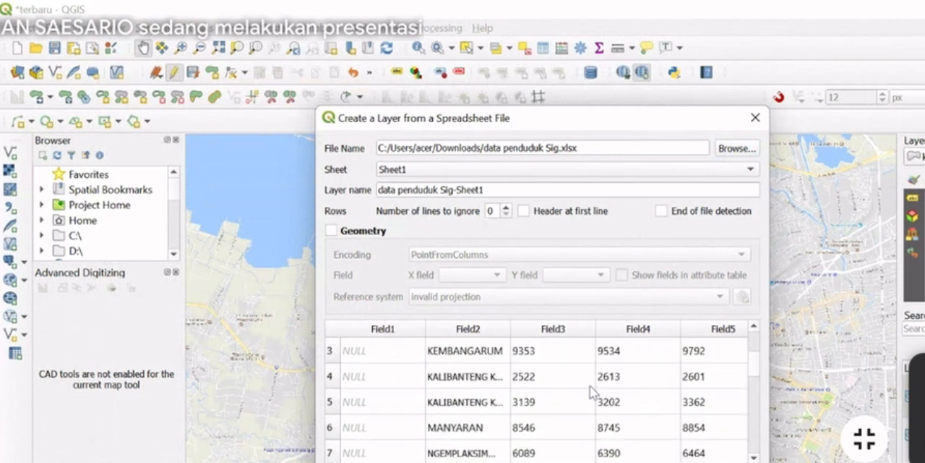
pyautogui.hscroll(3, 537, 390)
pyautogui.hscroll(-3, 537, 390)
pyautogui.hscroll(3, 587, 424)
pyautogui.scroll(-3, 587, 423)
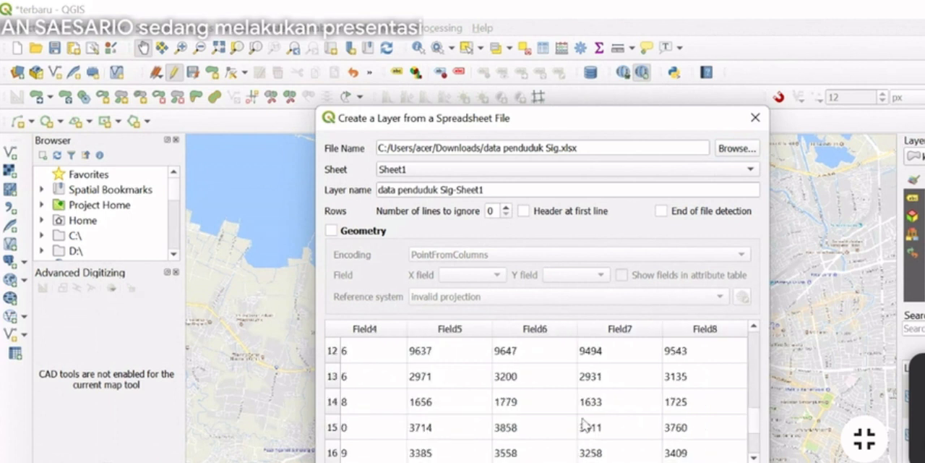
pyautogui.scroll(4, 587, 423)
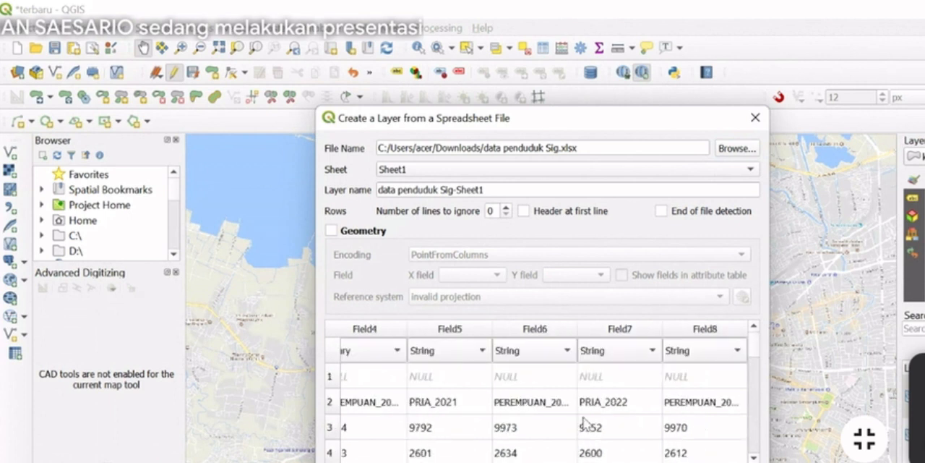
pyautogui.click(481, 354)
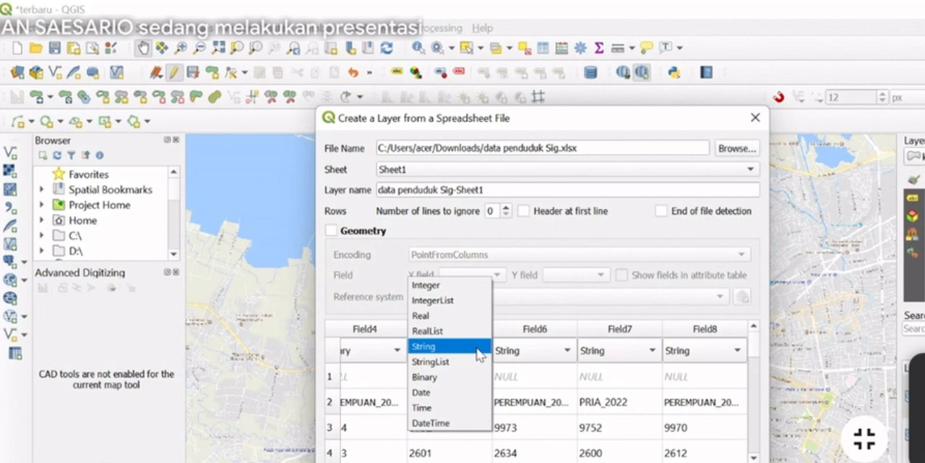
pyautogui.click(478, 347)
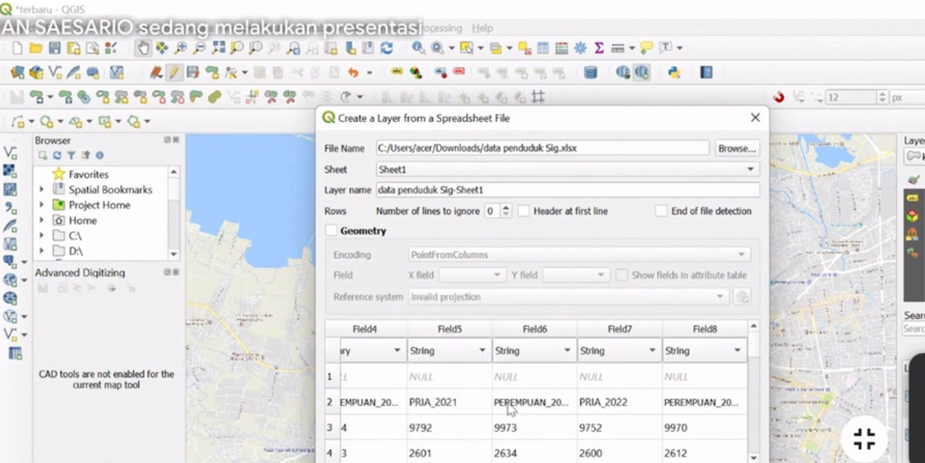
pyautogui.scroll(-1, 504, 406)
pyautogui.scroll(1, 504, 406)
pyautogui.click(381, 351)
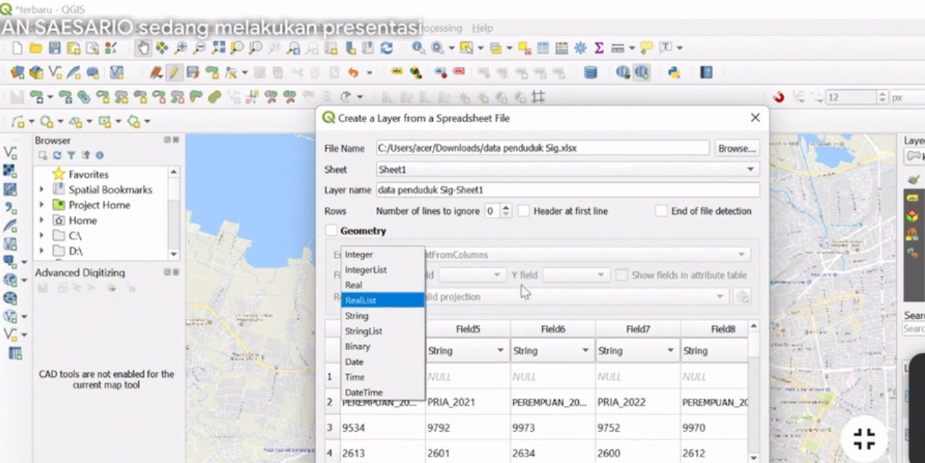
pyautogui.click(587, 250)
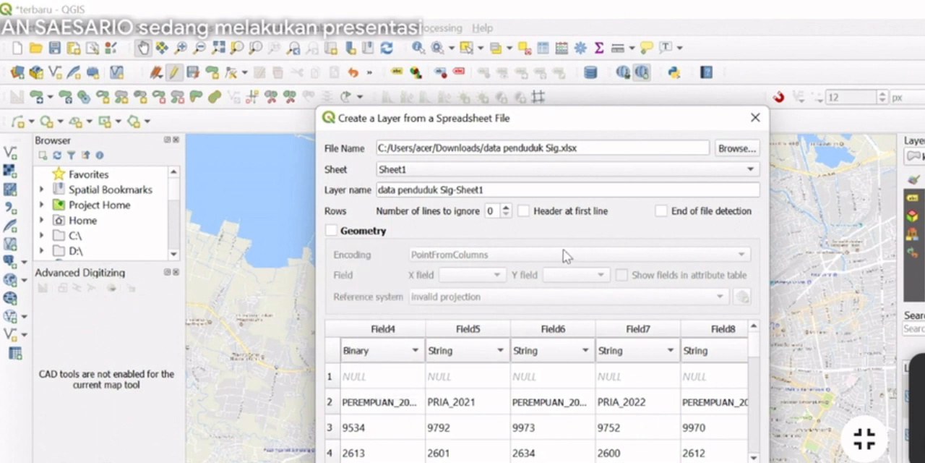
# Treat the first line of Sheet1 as the header, set the number of lines to ignore to 1, and widen the dialog
pyautogui.click(529, 212)
pyautogui.click(524, 211)
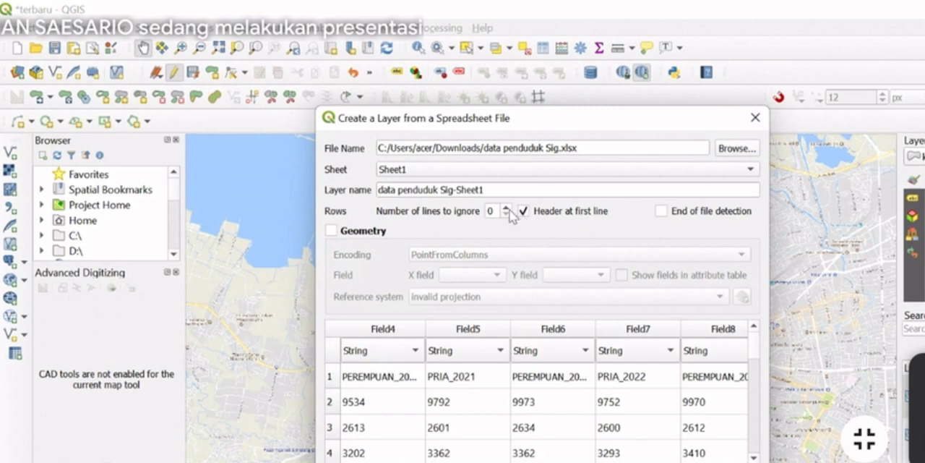
pyautogui.click(507, 207)
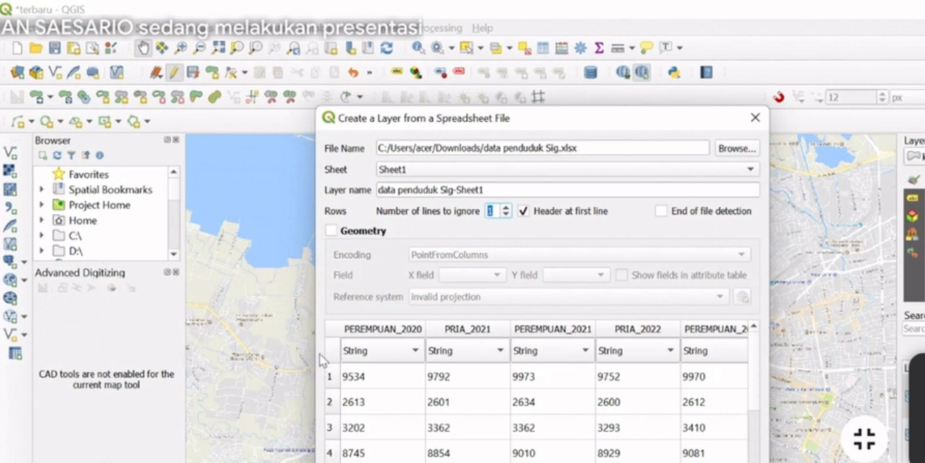
pyautogui.moveTo(315, 375); pyautogui.dragTo(130, 380)
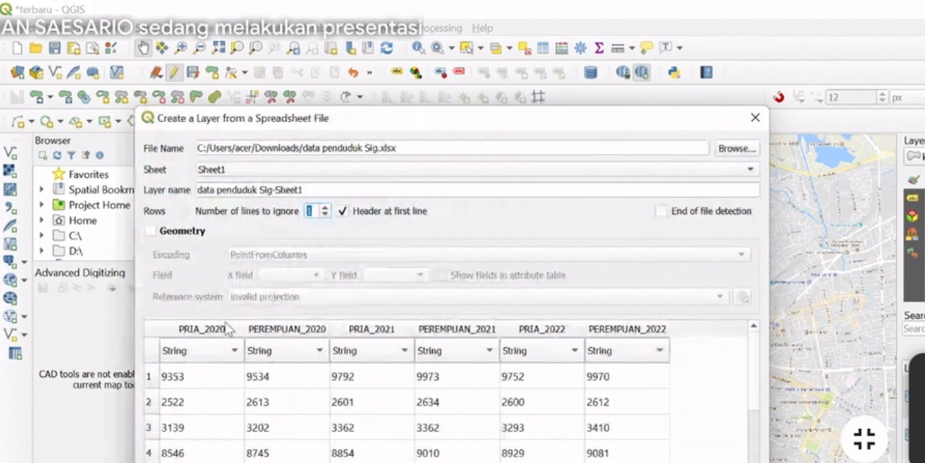
# Try the spreadsheet import with 0 lines to ignore and test the End of file detection option
pyautogui.click(325, 214)
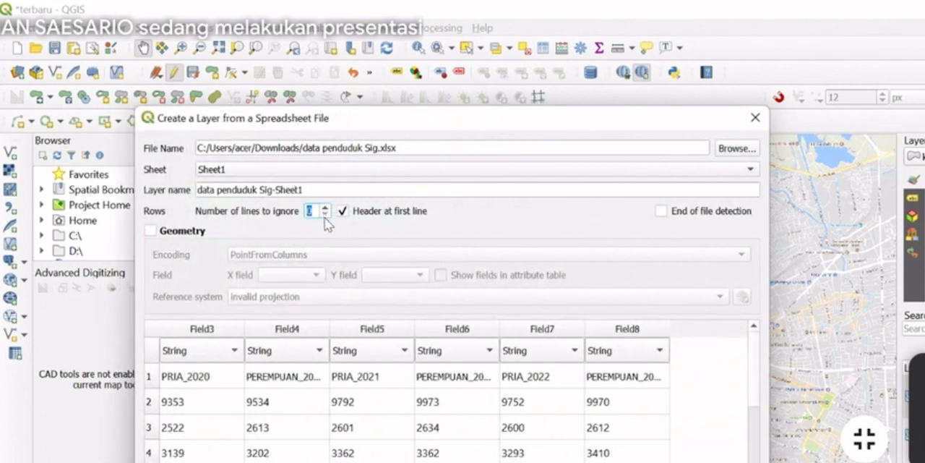
pyautogui.click(668, 209)
pyautogui.click(668, 211)
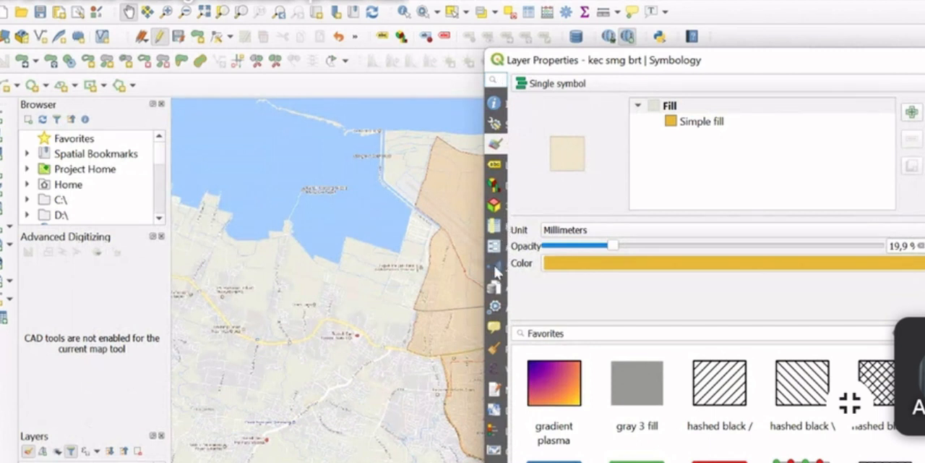
# Start a new vector join for the kec smg brt layer with data penduduk Sig-Sheet1 as the join layer
pyautogui.click(496, 269)
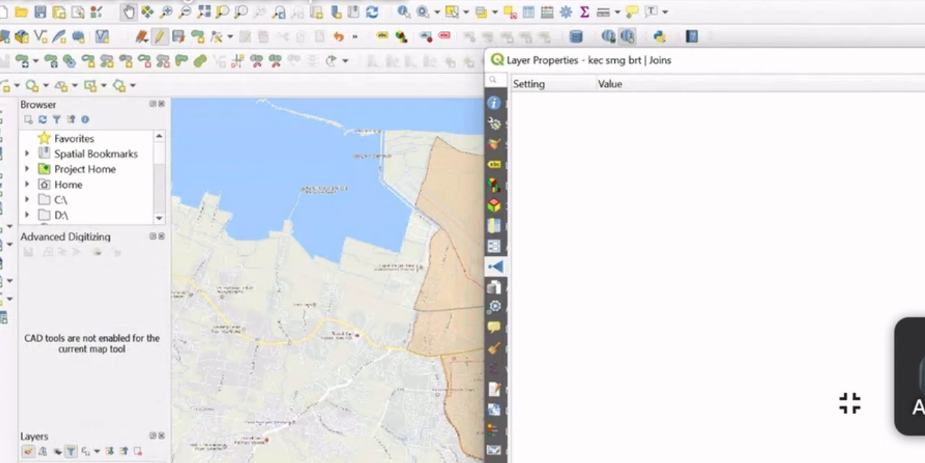
pyautogui.click(518, 461)
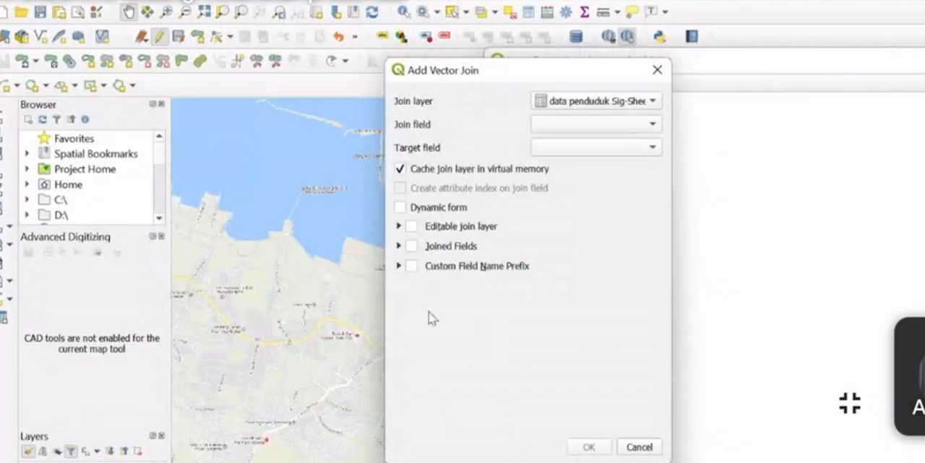
pyautogui.click(654, 101)
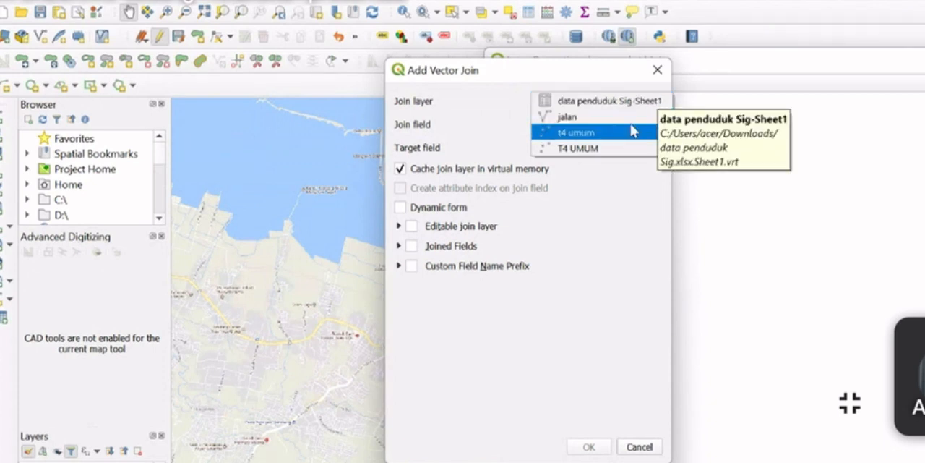
pyautogui.click(568, 197)
# Set KELURAHAN as both the join field and the target field, and enable the Joined Fields selection
pyautogui.click(626, 124)
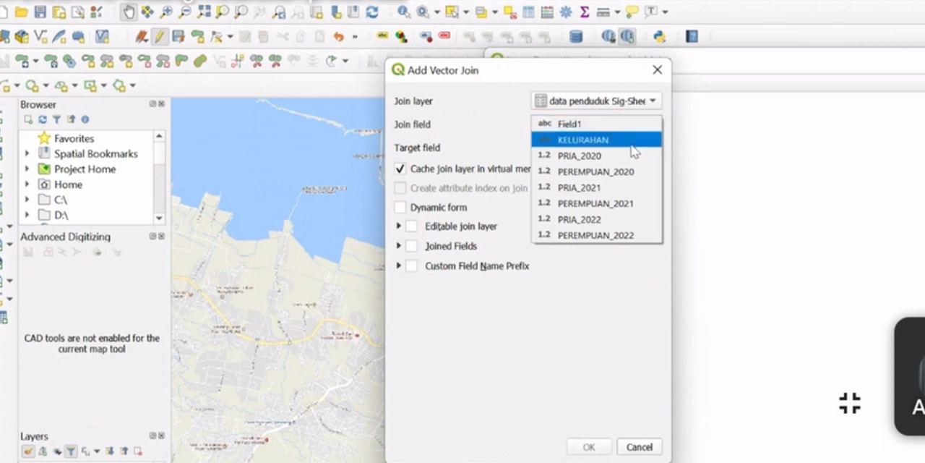
pyautogui.click(632, 144)
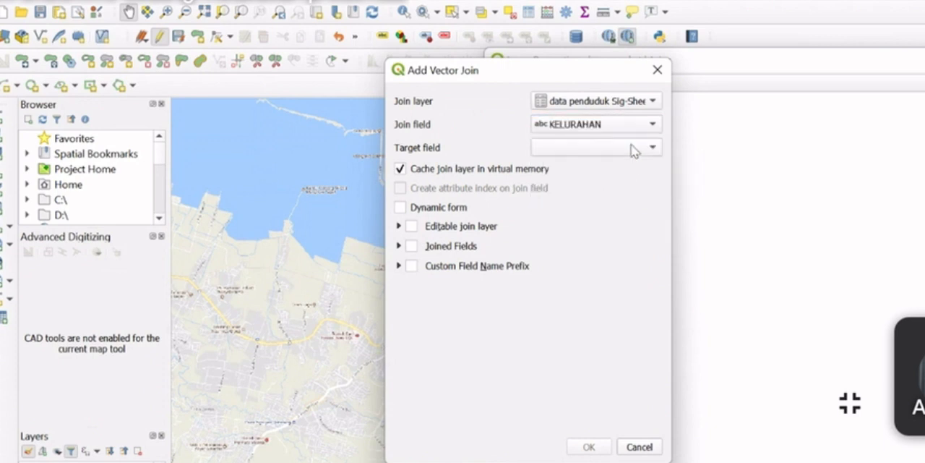
pyautogui.click(632, 149)
pyautogui.click(618, 165)
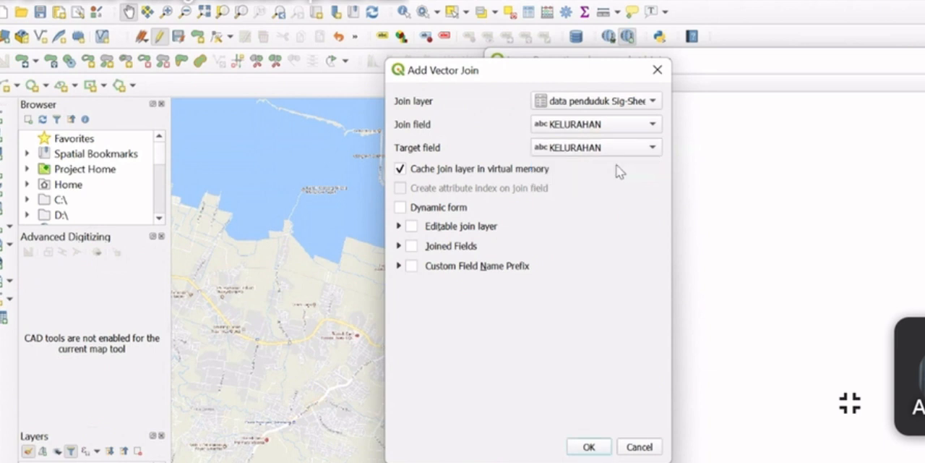
pyautogui.click(412, 246)
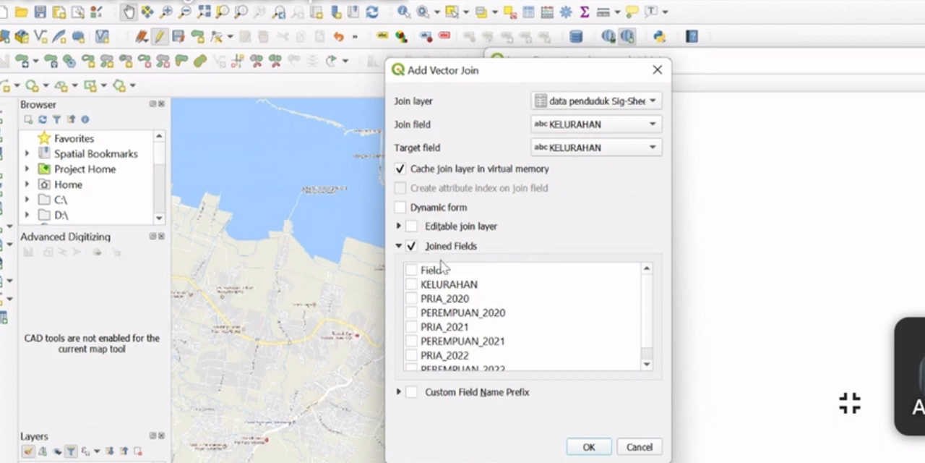
# Include PRIA and PEREMPUAN for 2020, 2021 and 2022 as the joined fields, leaving out Field1 and KELURAHAN
pyautogui.click(412, 299)
pyautogui.click(411, 312)
pyautogui.click(412, 327)
pyautogui.click(412, 341)
pyautogui.click(412, 355)
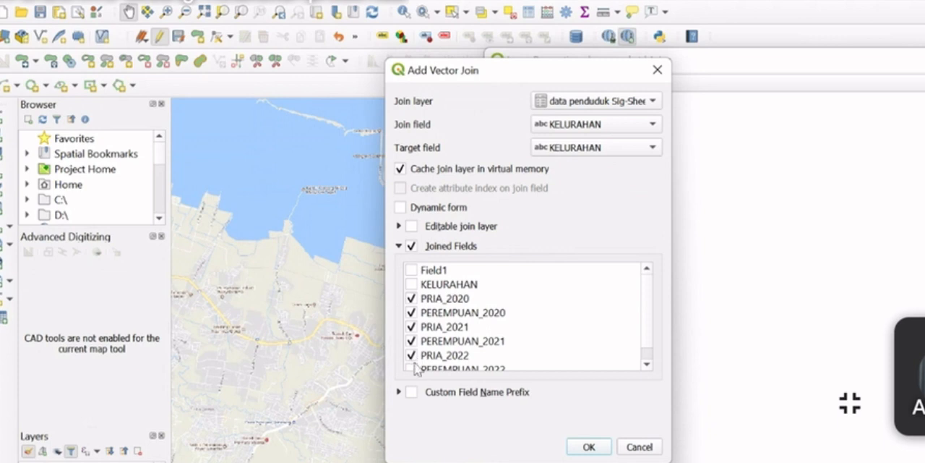
pyautogui.scroll(-1, 413, 350)
pyautogui.click(413, 355)
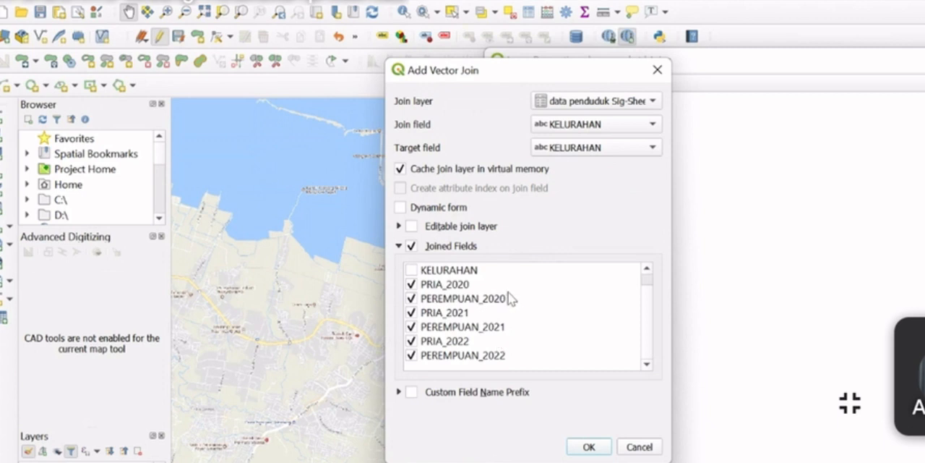
# Set the custom field name prefix to JUMLAH, create the join, apply it to the kec smg brt layer and close its properties
pyautogui.click(477, 391)
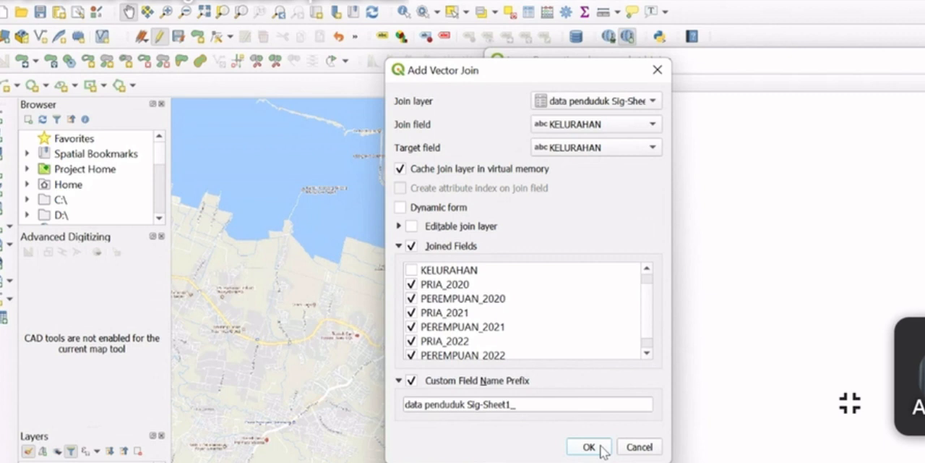
pyautogui.moveTo(482, 405); pyautogui.dragTo(383, 405)
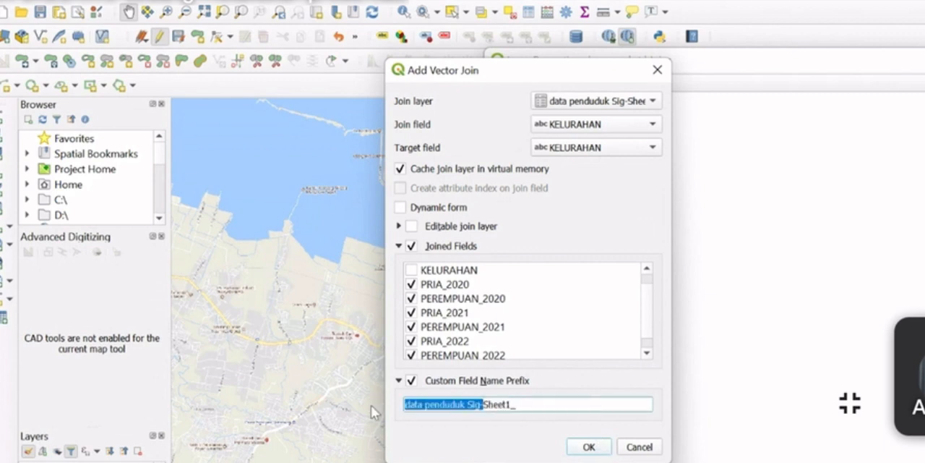
pyautogui.moveTo(545, 405); pyautogui.dragTo(403, 384)
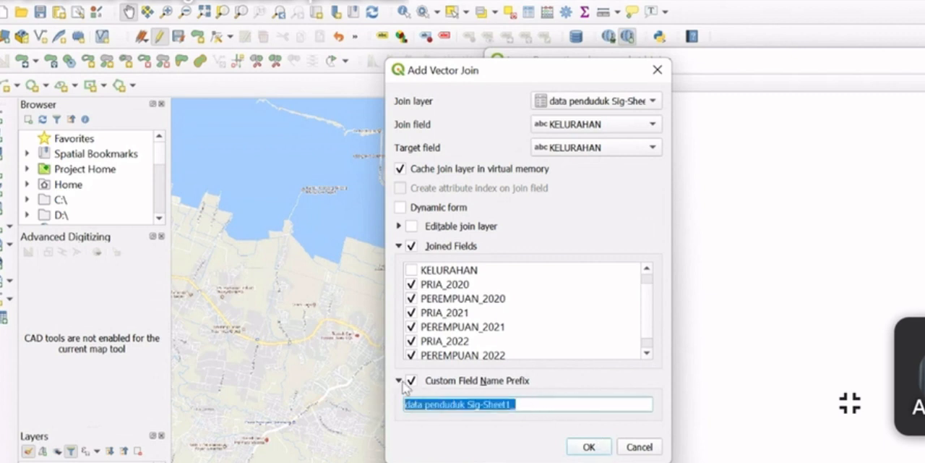
pyautogui.write('JUMLAH')
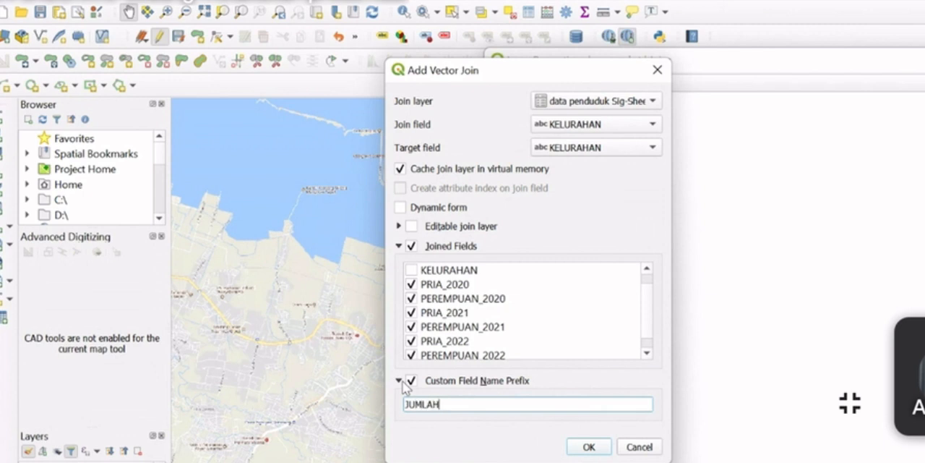
pyautogui.click(589, 447)
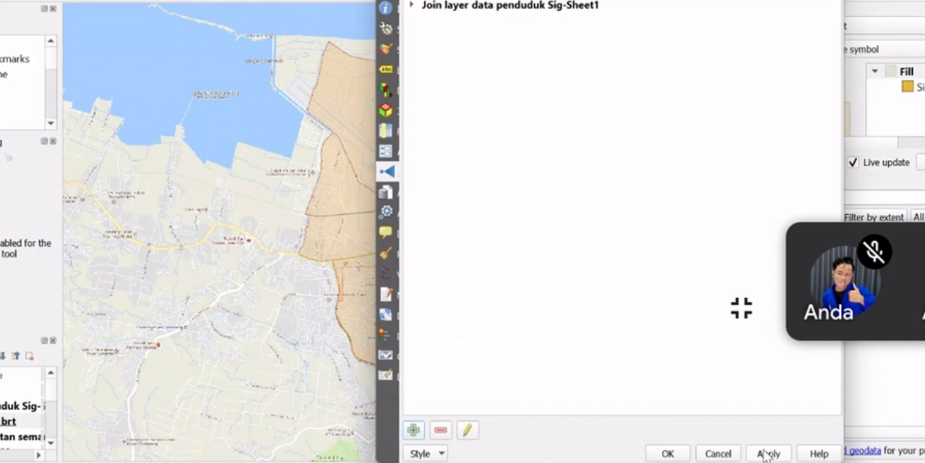
pyautogui.click(765, 454)
pyautogui.moveTo(693, 0); pyautogui.dragTo(716, 47)
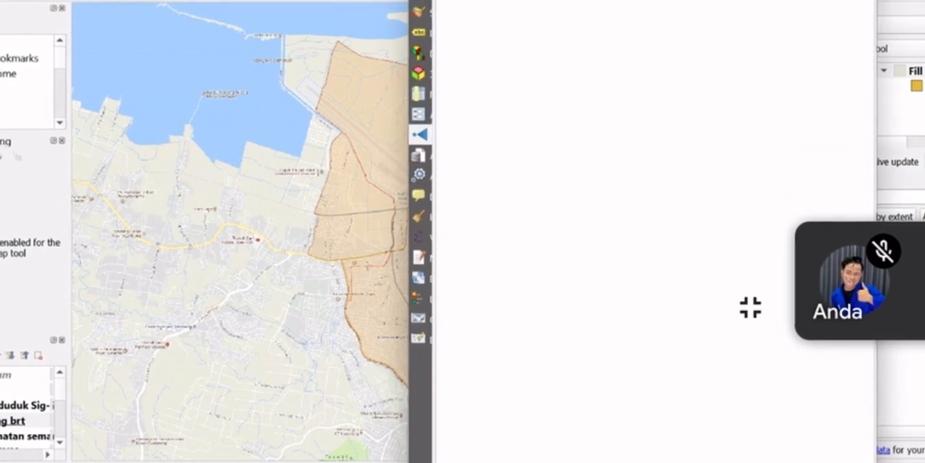
pyautogui.moveTo(644, 0); pyautogui.dragTo(464, 17)
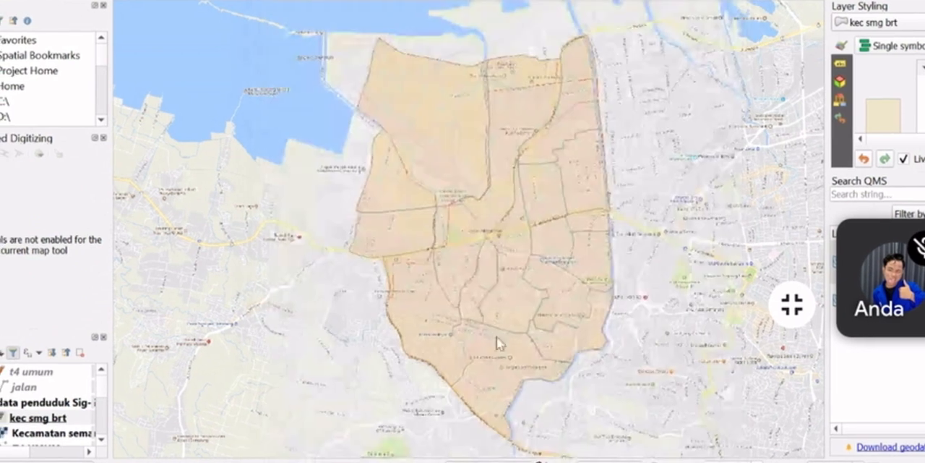
# Examine the attribute table of data penduduk Sig-Sheet1, sorting it by PRIA_2020, and close the table
pyautogui.click(22, 403)
pyautogui.rightClick(43, 401)
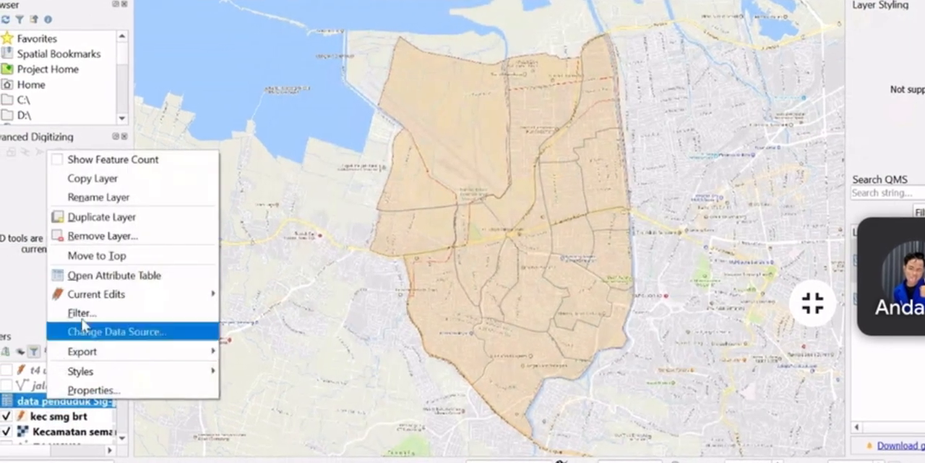
pyautogui.click(109, 272)
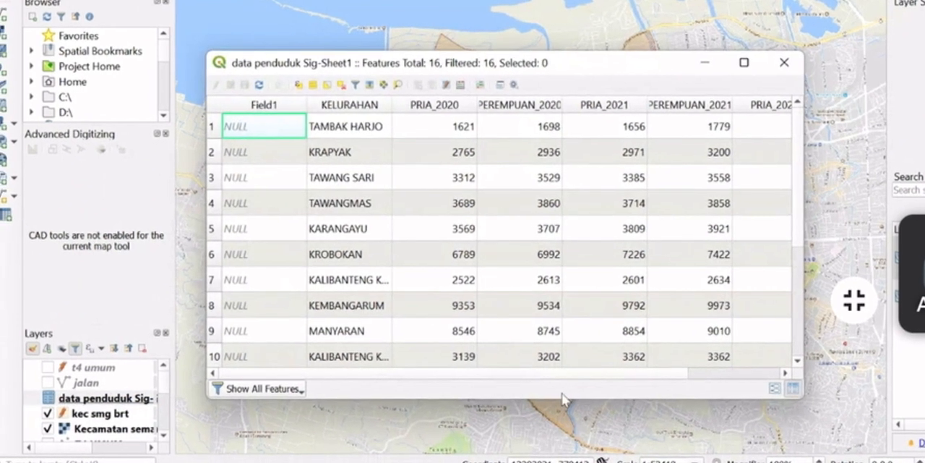
pyautogui.moveTo(551, 374)
pyautogui.mouseDown()
pyautogui.moveTo(741, 378)
pyautogui.moveTo(549, 380)
pyautogui.mouseUp()
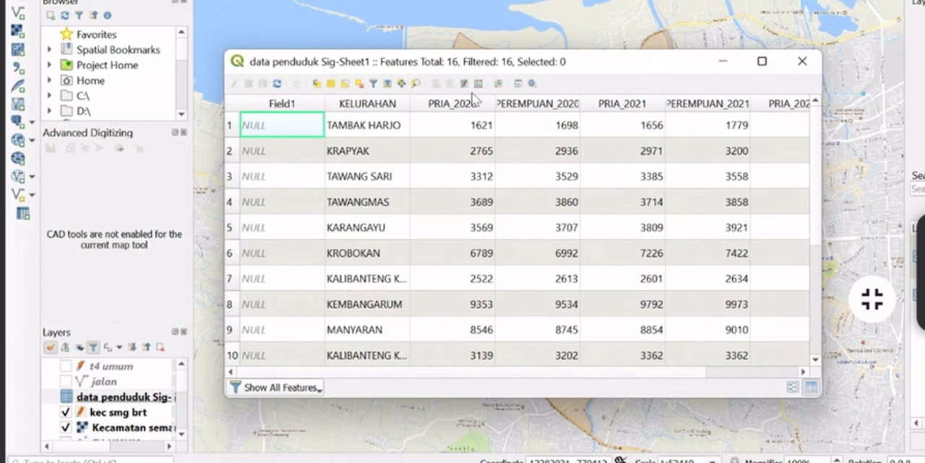
pyautogui.click(440, 114)
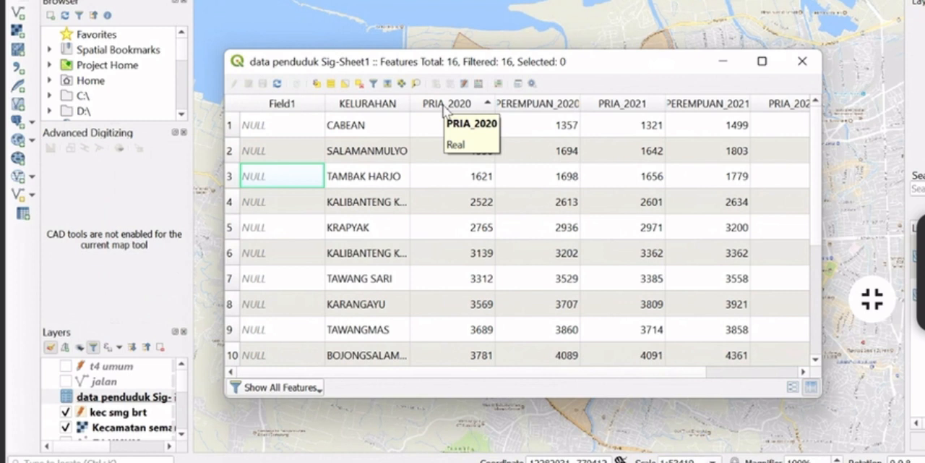
pyautogui.click(496, 14)
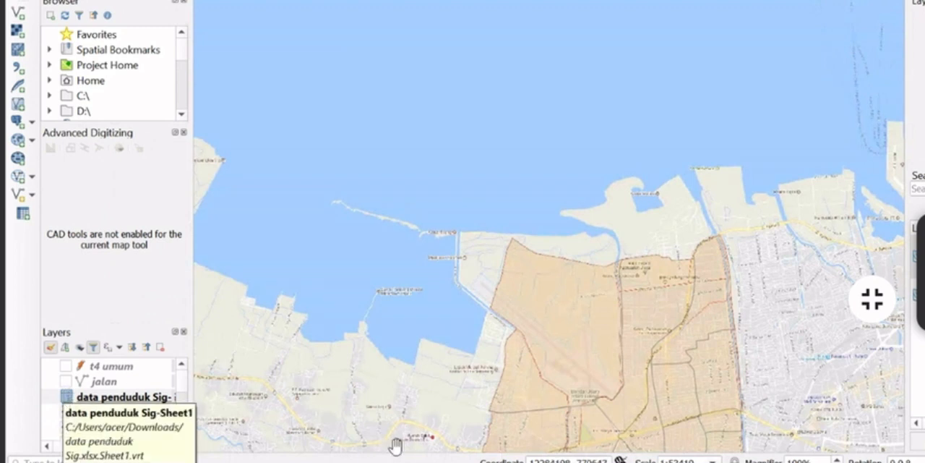
pyautogui.scroll(1, 588, 386)
pyautogui.moveTo(589, 386); pyautogui.dragTo(570, 172)
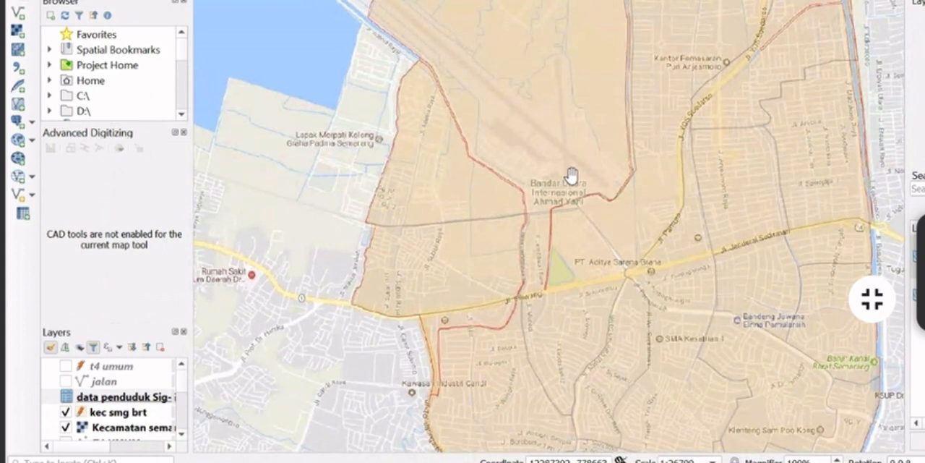
pyautogui.click(124, 417)
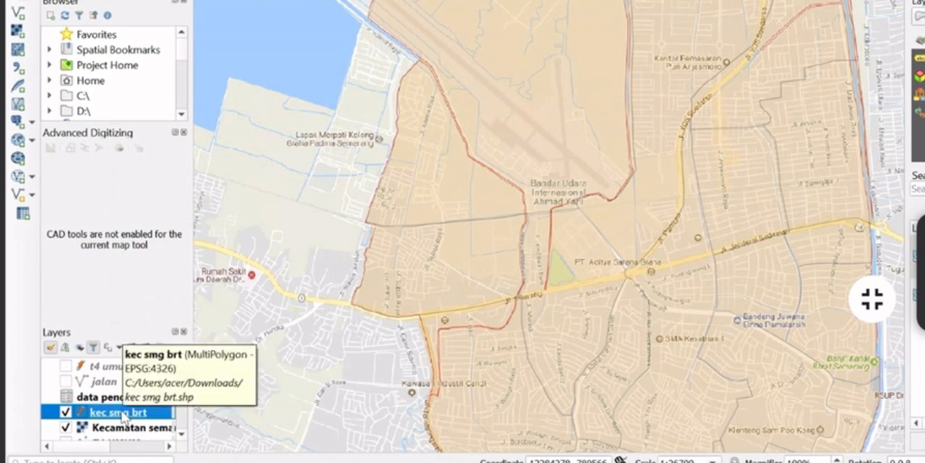
pyautogui.rightClick(123, 416)
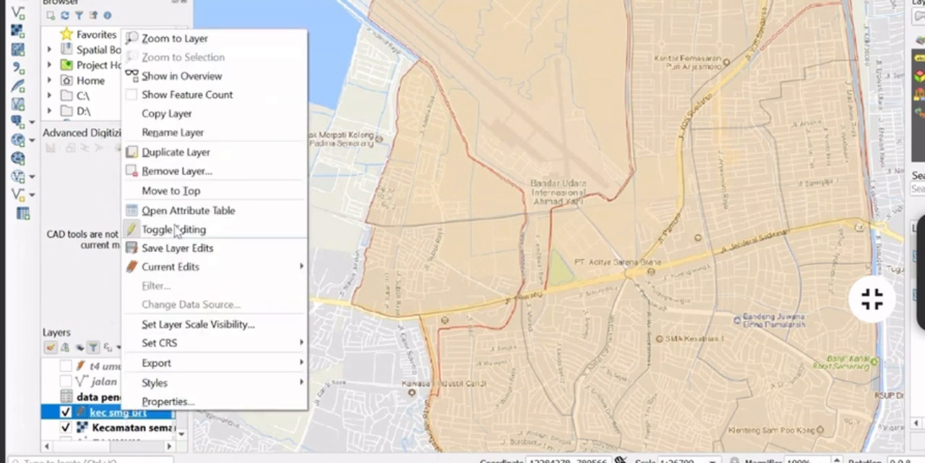
pyautogui.moveTo(186, 362)
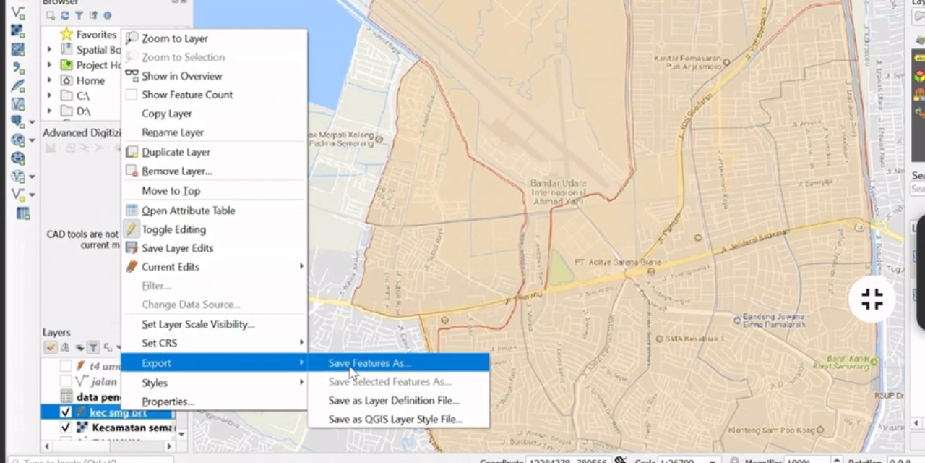
pyautogui.click(350, 366)
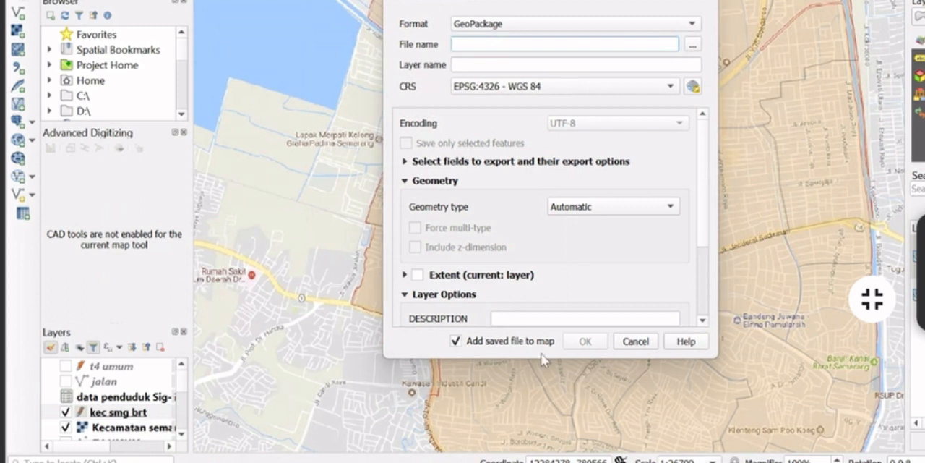
pyautogui.click(633, 341)
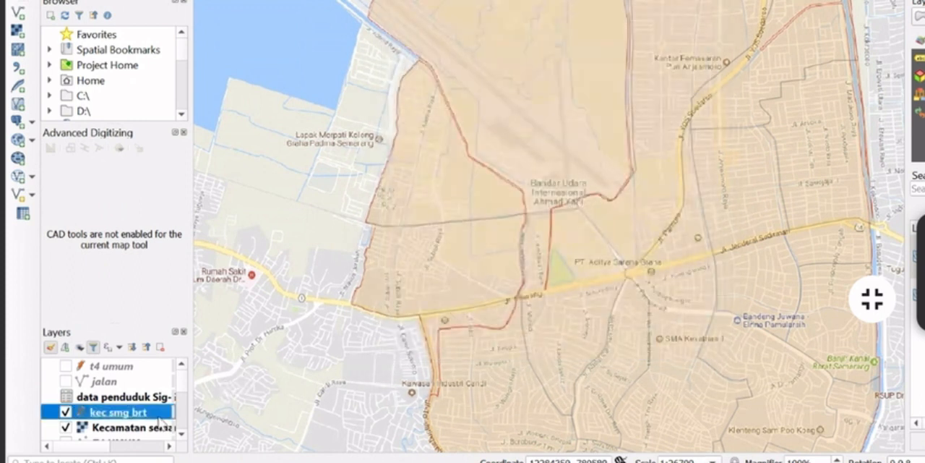
# Start exporting the kec smg brt layer's features with ESRI Shapefile as the output format
pyautogui.rightClick(160, 421)
pyautogui.moveTo(220, 371)
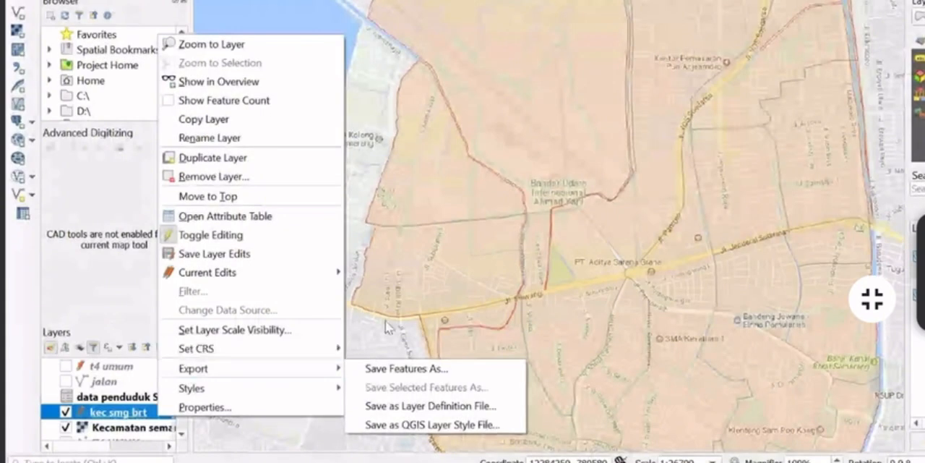
pyautogui.click(466, 367)
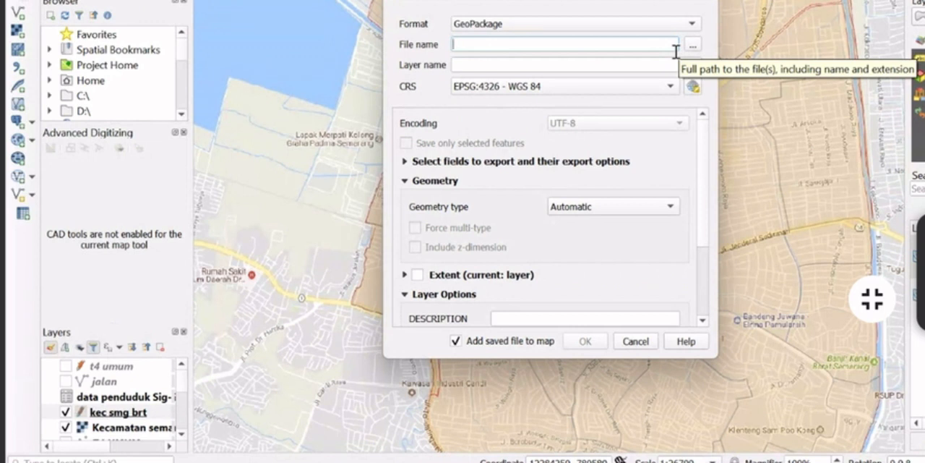
pyautogui.click(684, 26)
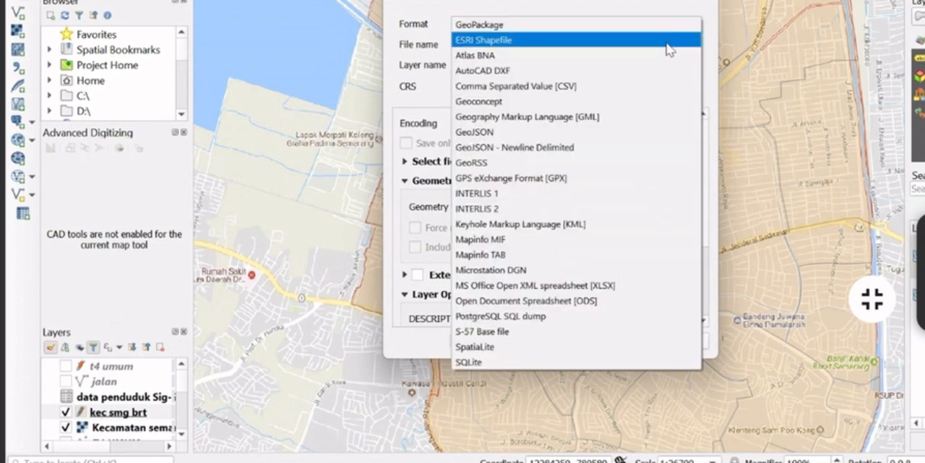
pyautogui.click(670, 44)
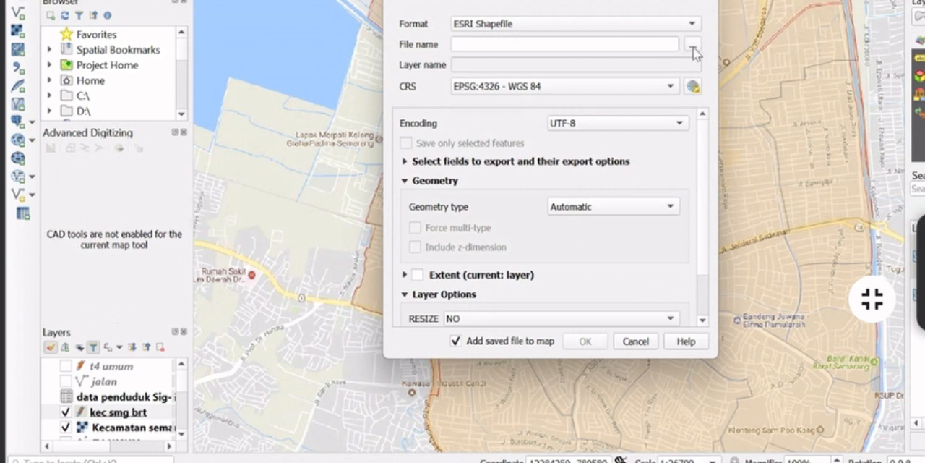
# Name the export file DATA KELURAHAN SMG BRT in the SIG folder and save it, adding the result to the map
pyautogui.click(693, 44)
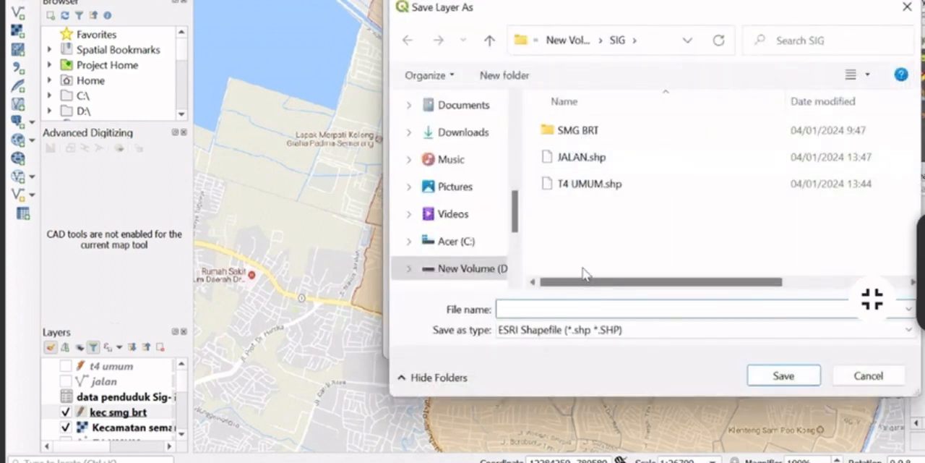
pyautogui.write('DATA ')
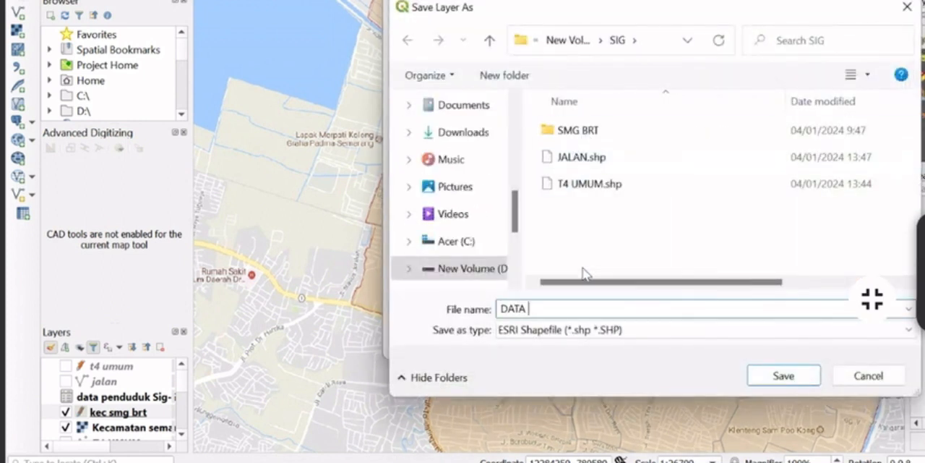
pyautogui.write('KELURAHAN ')
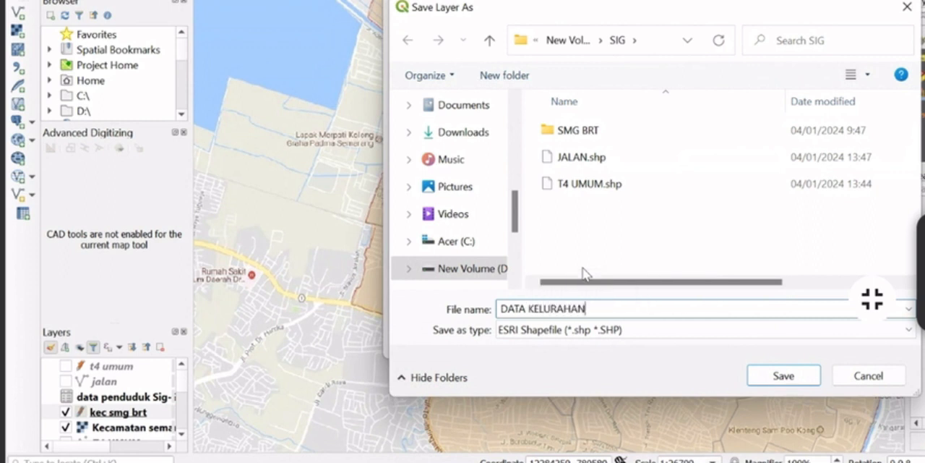
pyautogui.write('SMG BRT')
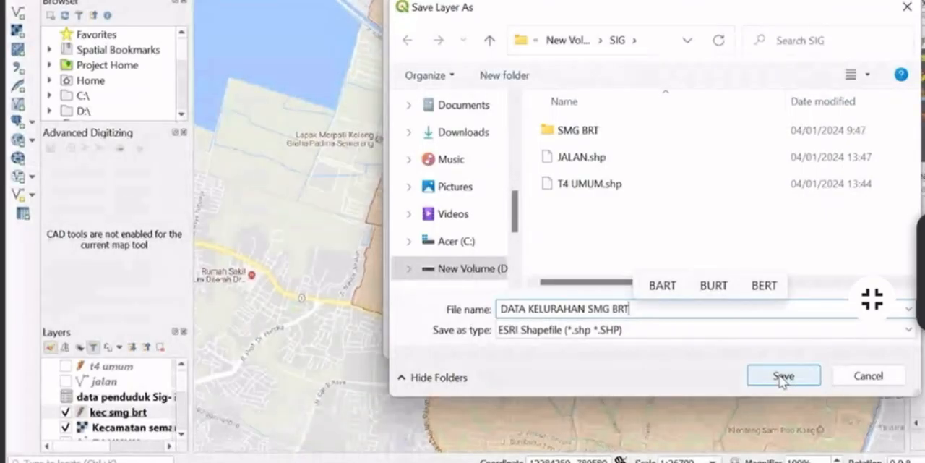
pyautogui.click(783, 377)
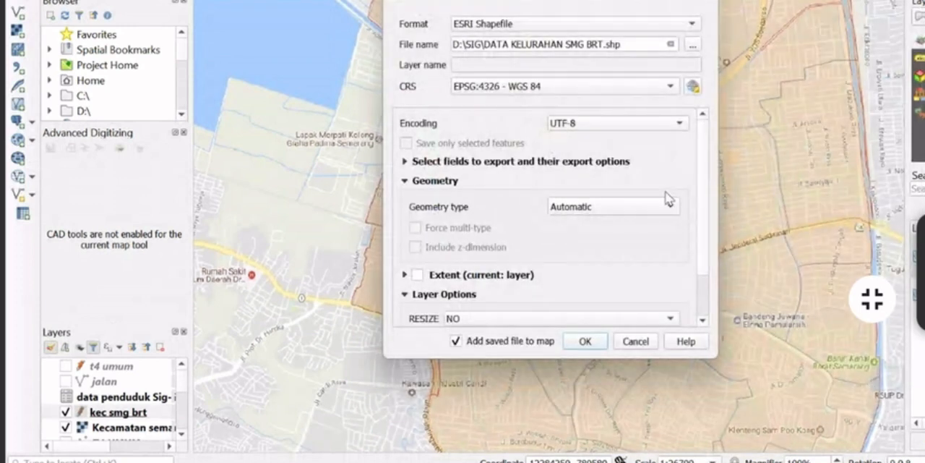
pyautogui.click(585, 341)
pyautogui.scroll(-1, 584, 280)
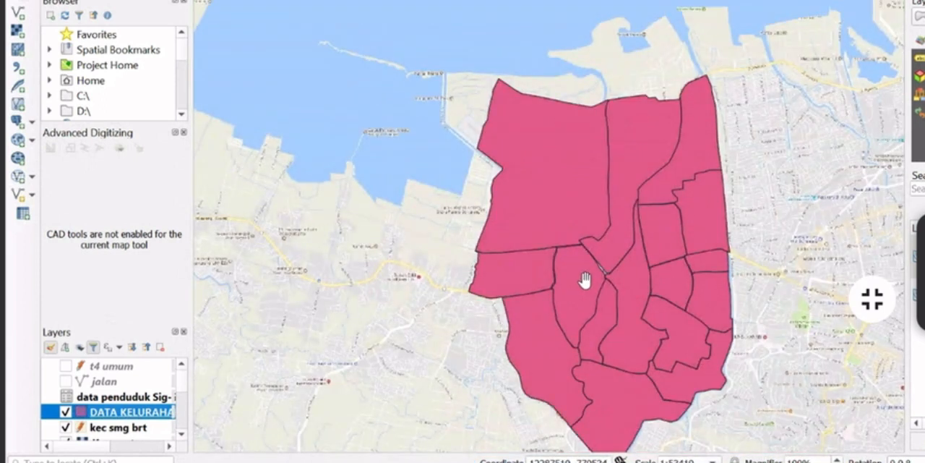
pyautogui.press('Up')
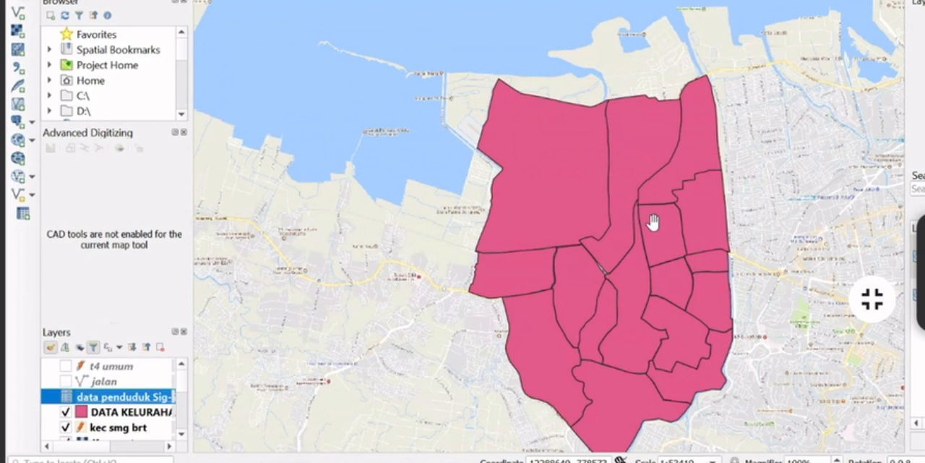
pyautogui.rightClick(87, 411)
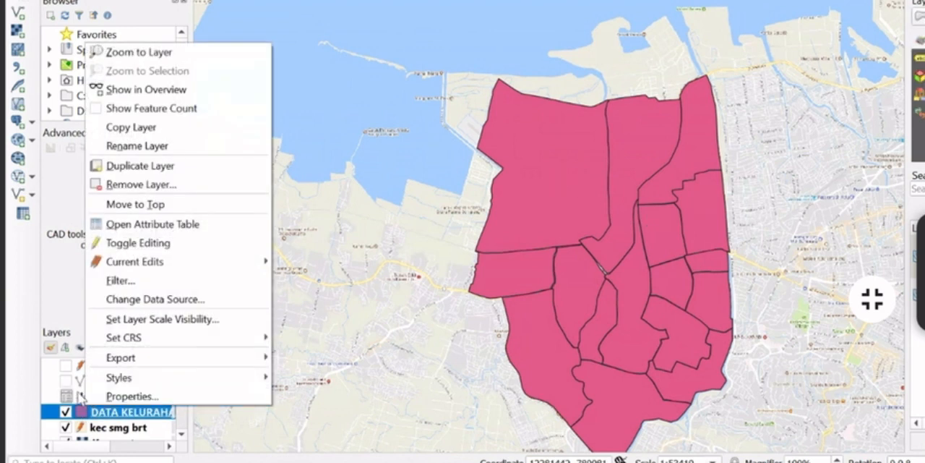
pyautogui.click(82, 396)
pyautogui.doubleClick(86, 397)
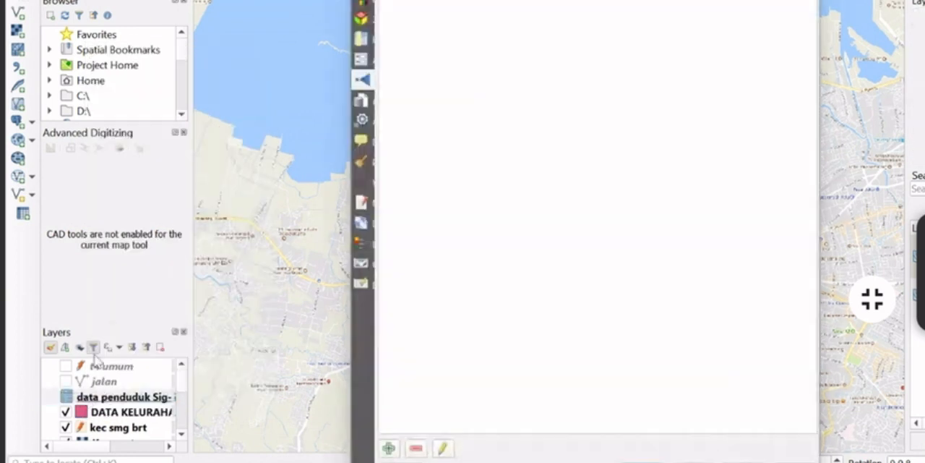
pyautogui.press('Escape')
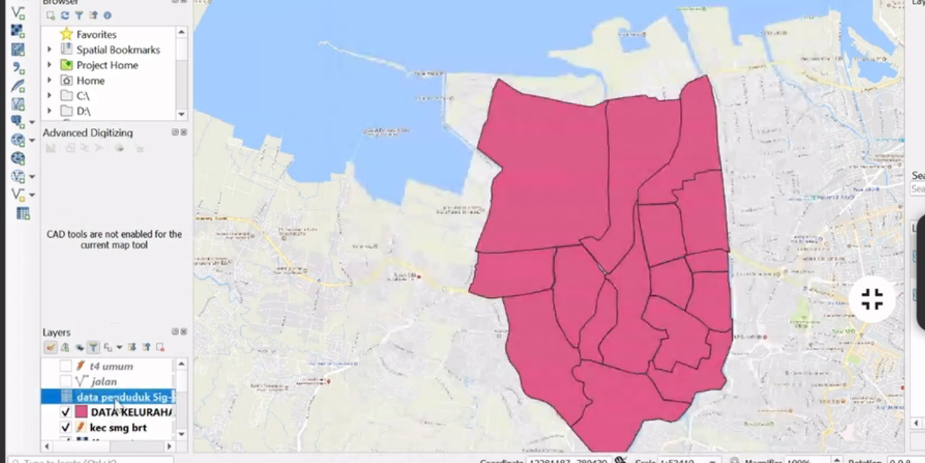
# Examine the attribute table of the data penduduk Sig-Sheet1 layer
pyautogui.rightClick(119, 397)
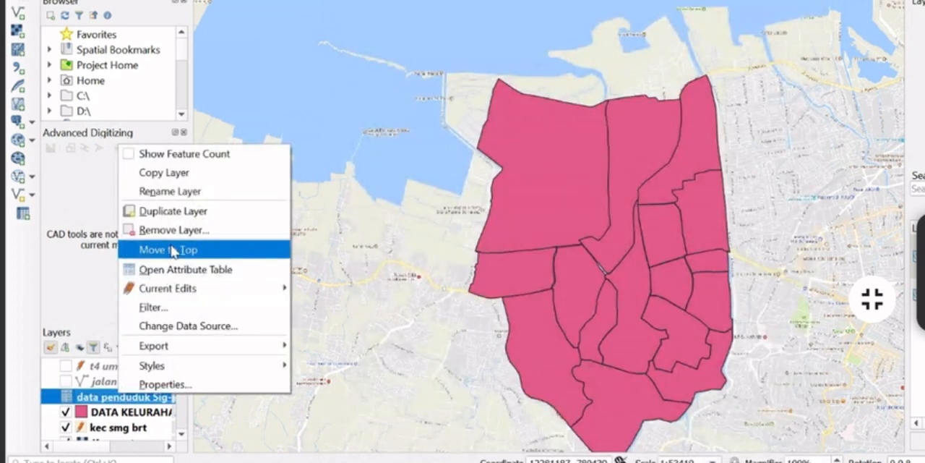
pyautogui.click(181, 270)
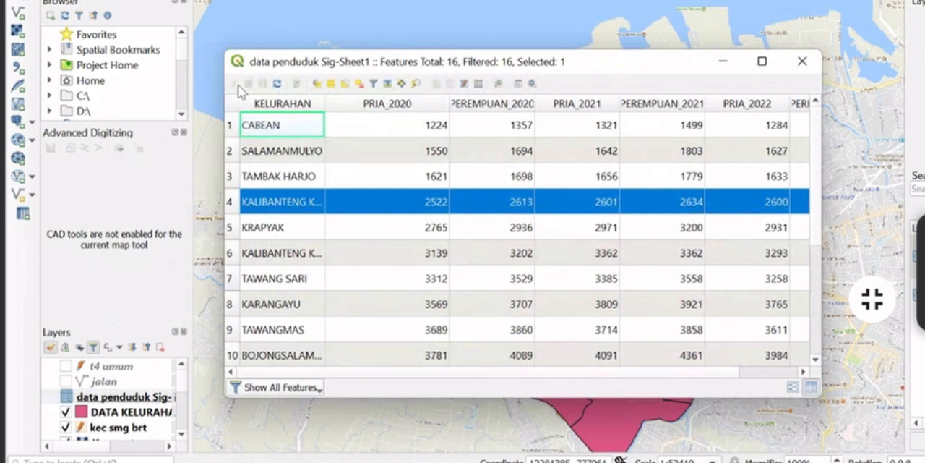
pyautogui.click(109, 403)
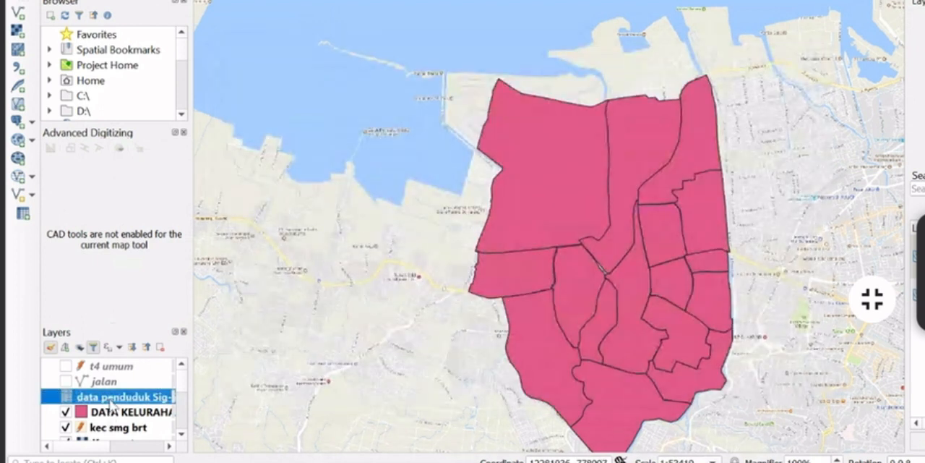
pyautogui.rightClick(110, 402)
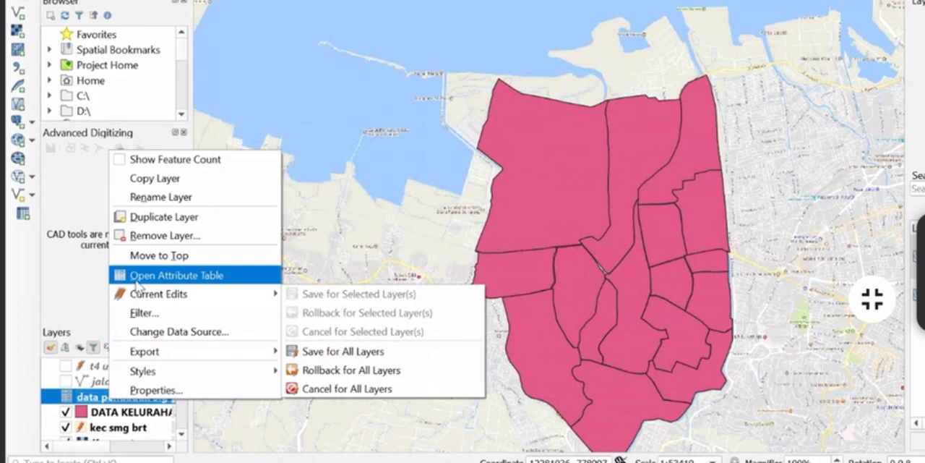
pyautogui.click(137, 285)
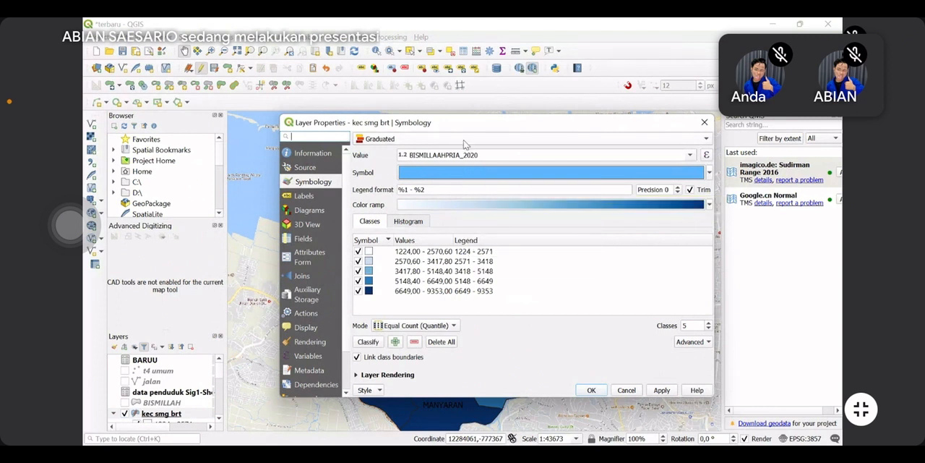
# Set the kec smg brt layer's graduated symbology to use the PENDUDUK20 field with the Greens color ramp
pyautogui.click(372, 139)
pyautogui.click(385, 139)
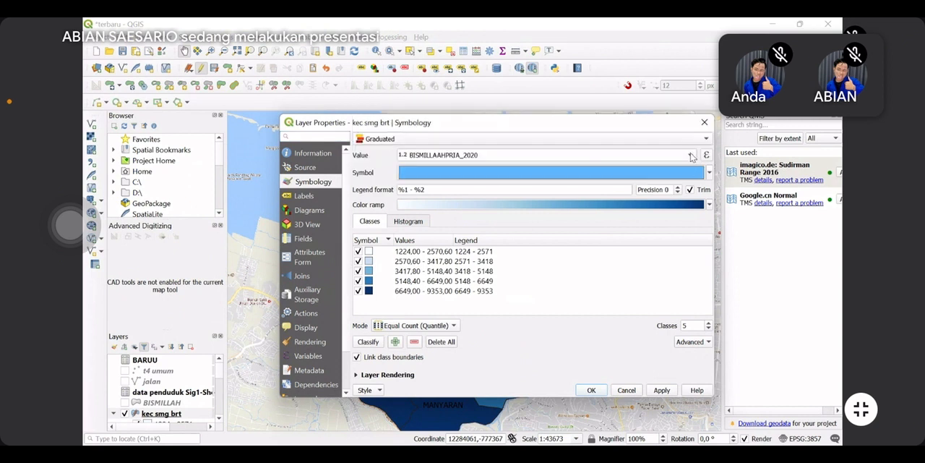
pyautogui.click(690, 156)
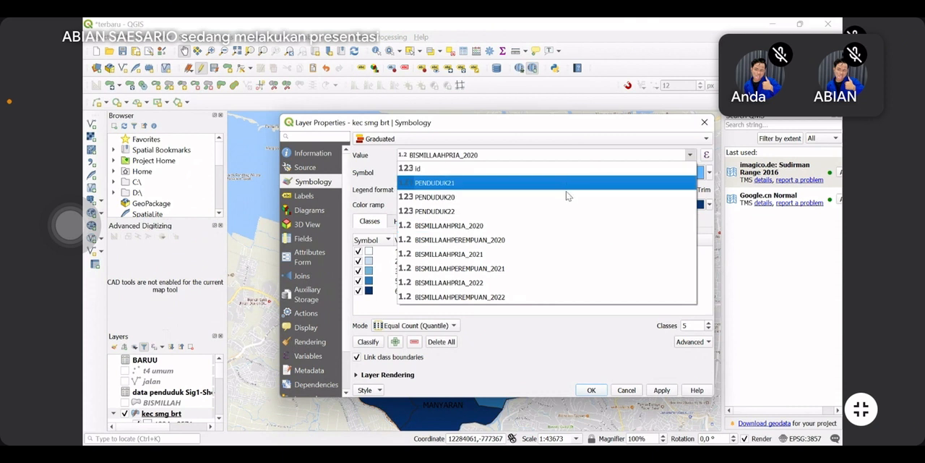
pyautogui.click(557, 201)
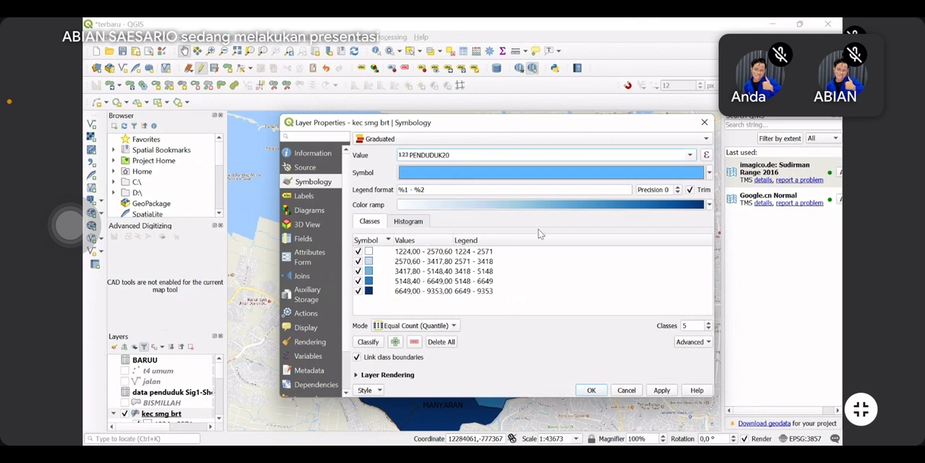
pyautogui.click(710, 205)
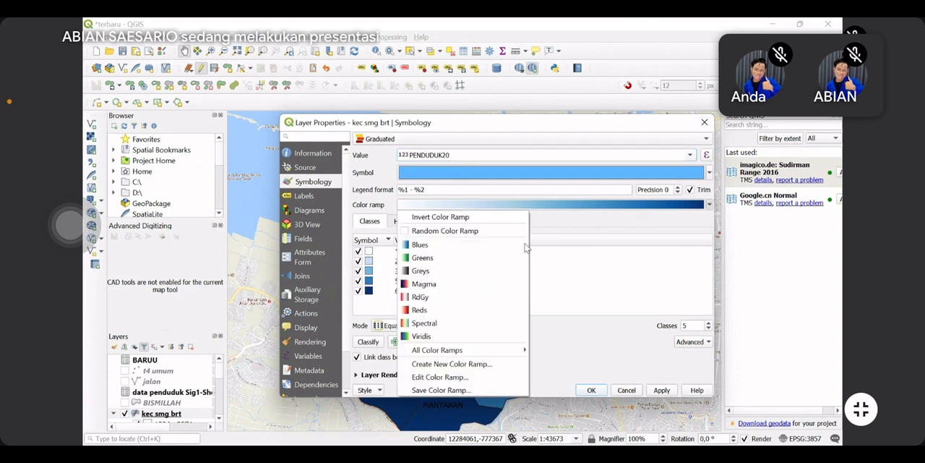
pyautogui.click(460, 260)
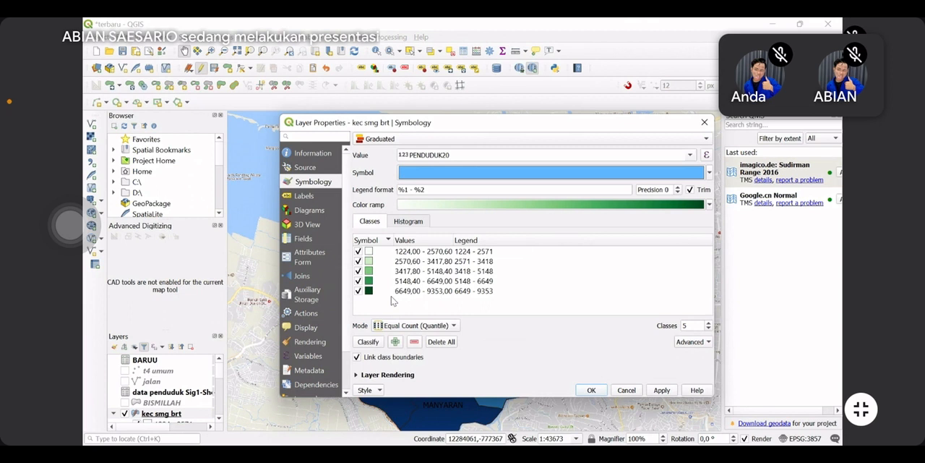
# Classify the PENDUDUK20 values in Equal Interval mode and apply the symbology to the map
pyautogui.click(427, 327)
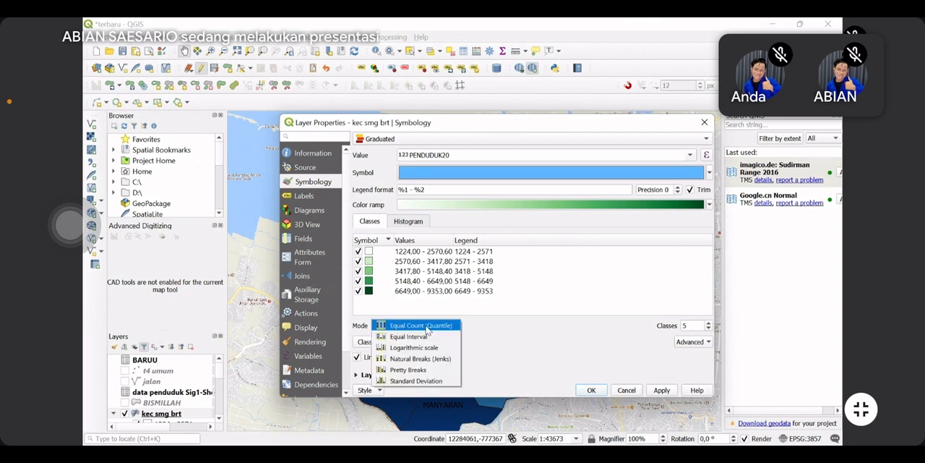
pyautogui.click(416, 336)
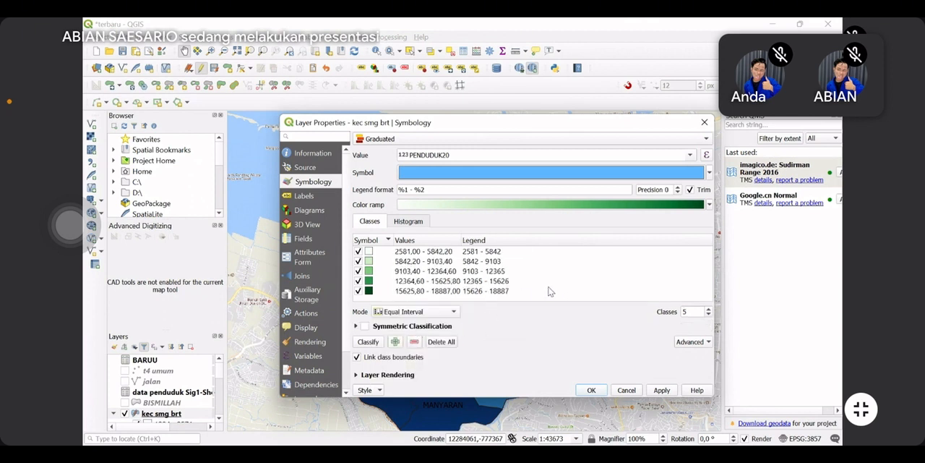
pyautogui.click(669, 394)
pyautogui.click(599, 392)
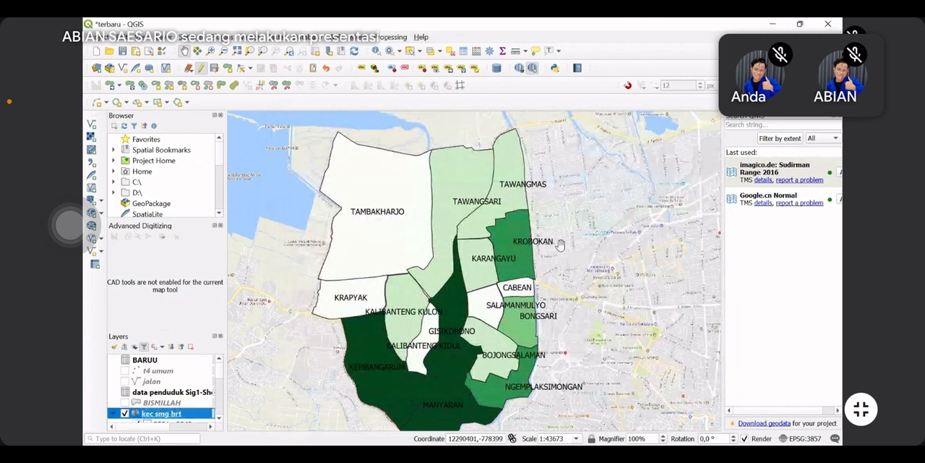
pyautogui.moveTo(561, 244); pyautogui.dragTo(564, 229)
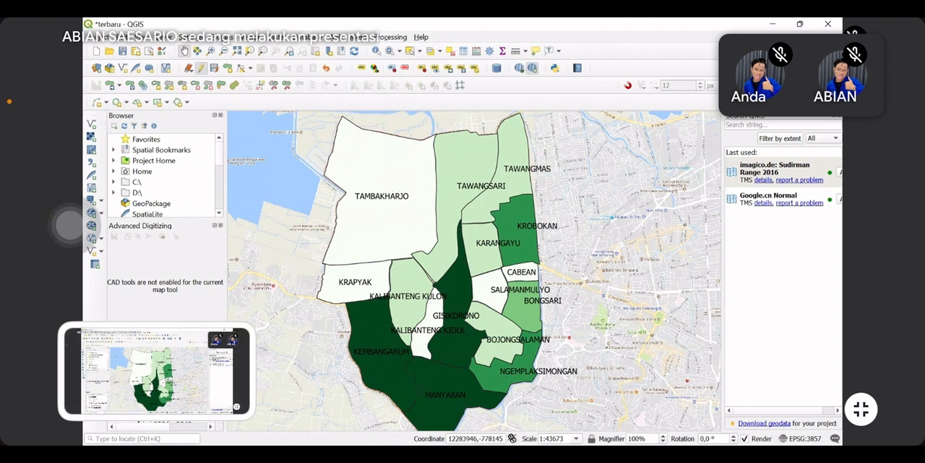
# Change the kec smg brt layer's graduated symbology to the PENDUDUK21 field with the Blues color ramp and apply it
pyautogui.rightClick(156, 413)
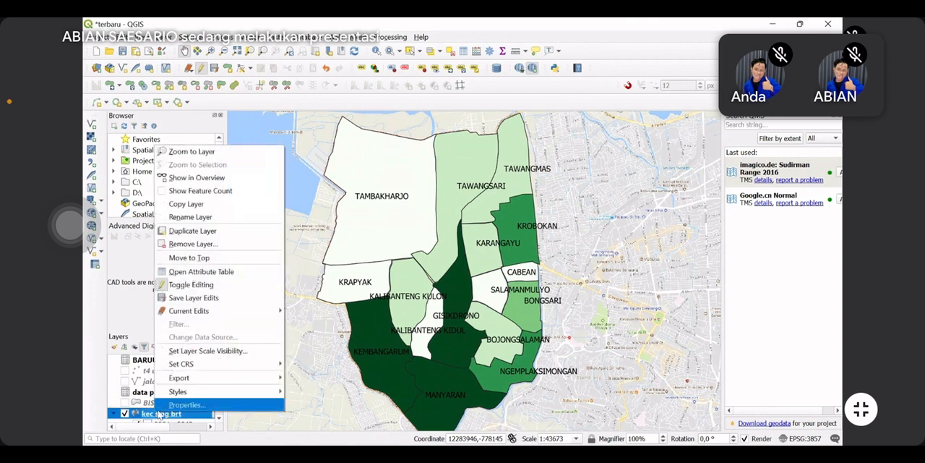
pyautogui.click(192, 406)
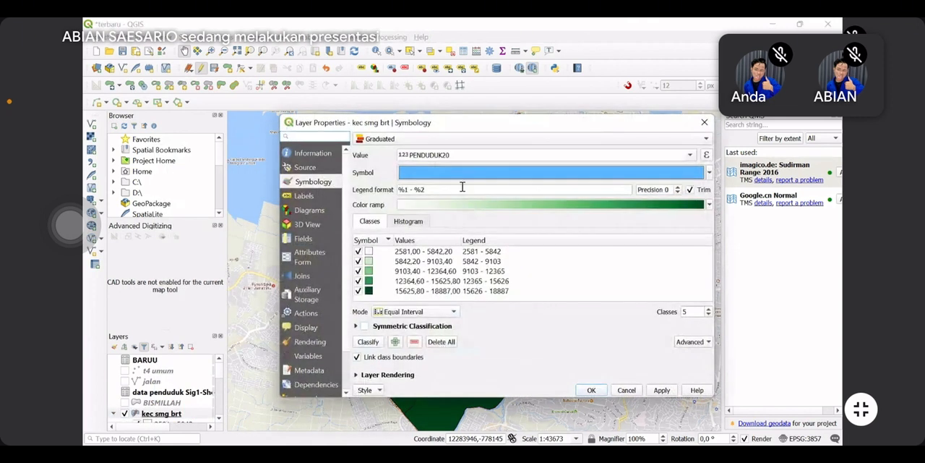
pyautogui.click(690, 155)
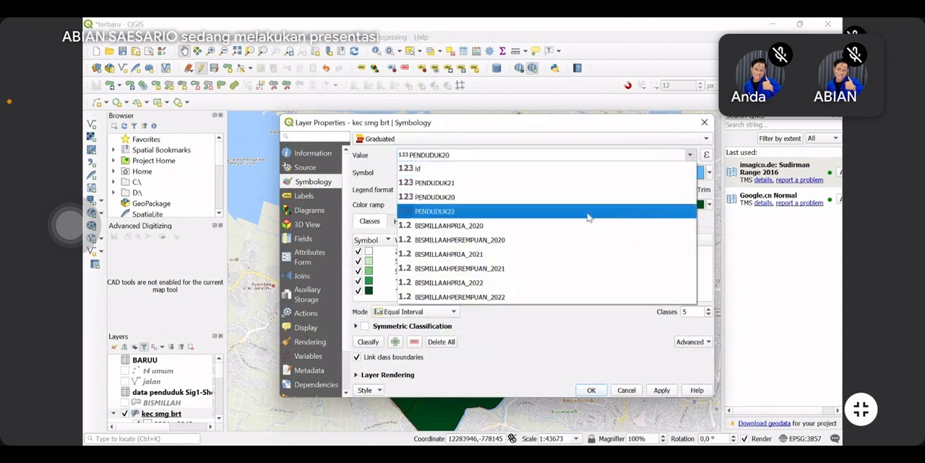
pyautogui.click(549, 184)
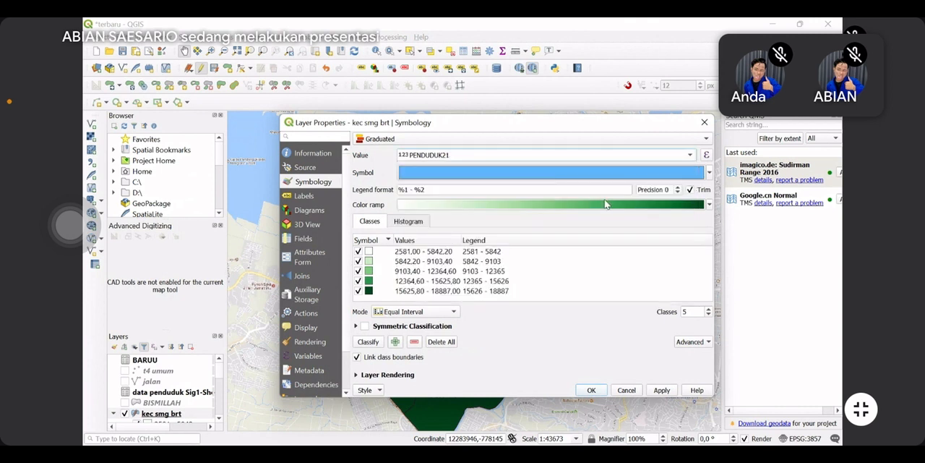
pyautogui.click(711, 208)
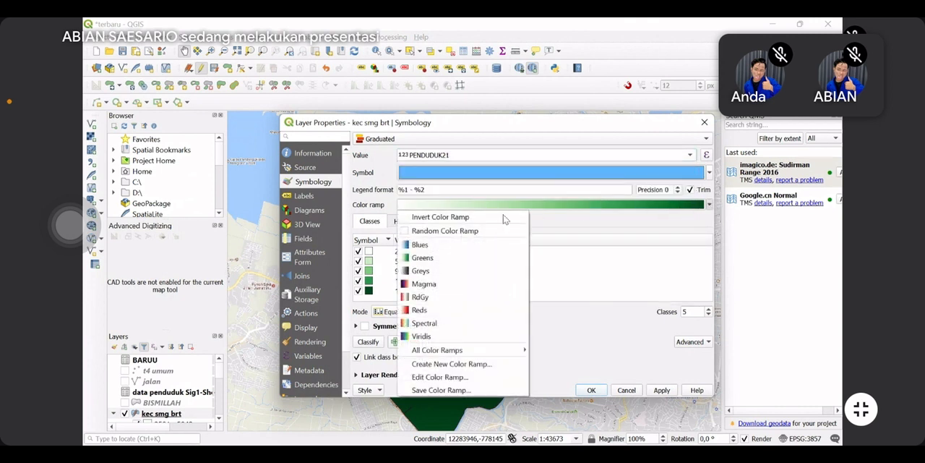
pyautogui.click(456, 246)
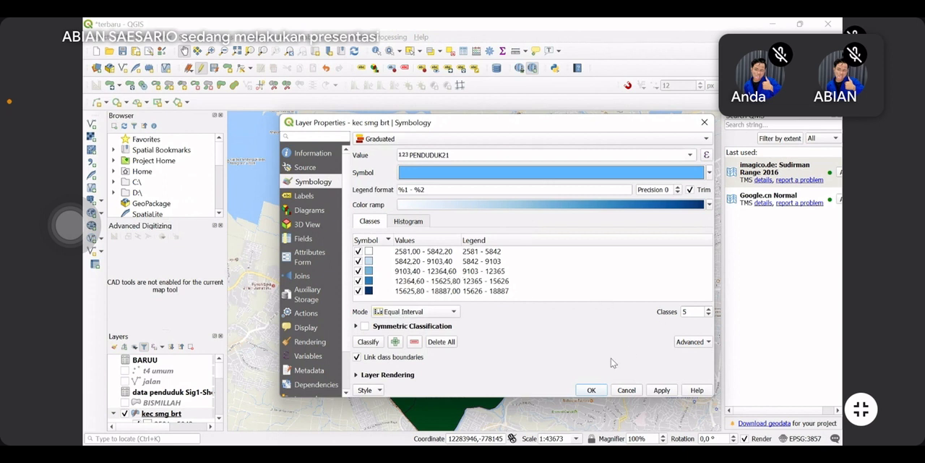
pyautogui.click(662, 391)
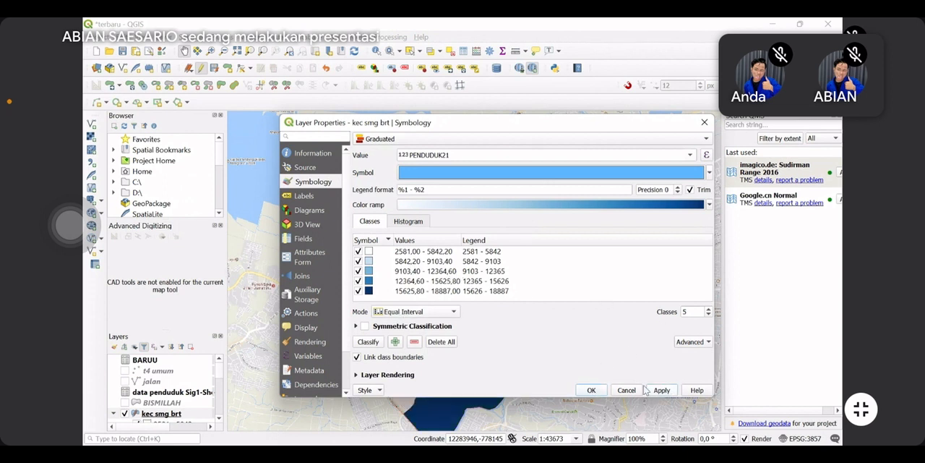
pyautogui.click(591, 389)
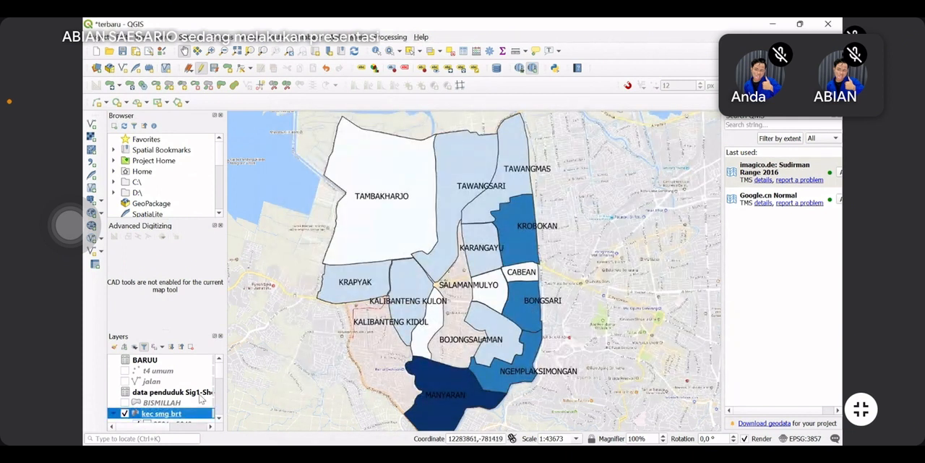
# Reopen the kec smg brt symbology settings, raise the legend precision of the classes and apply it
pyautogui.rightClick(179, 416)
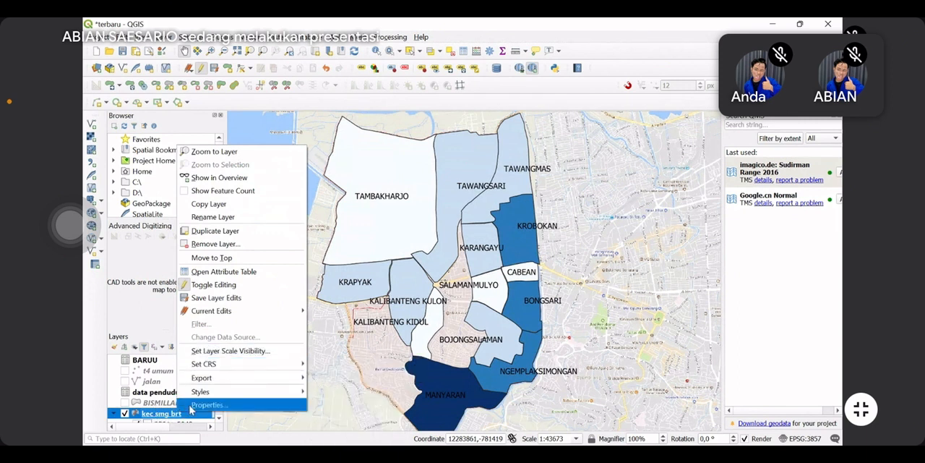
pyautogui.click(196, 405)
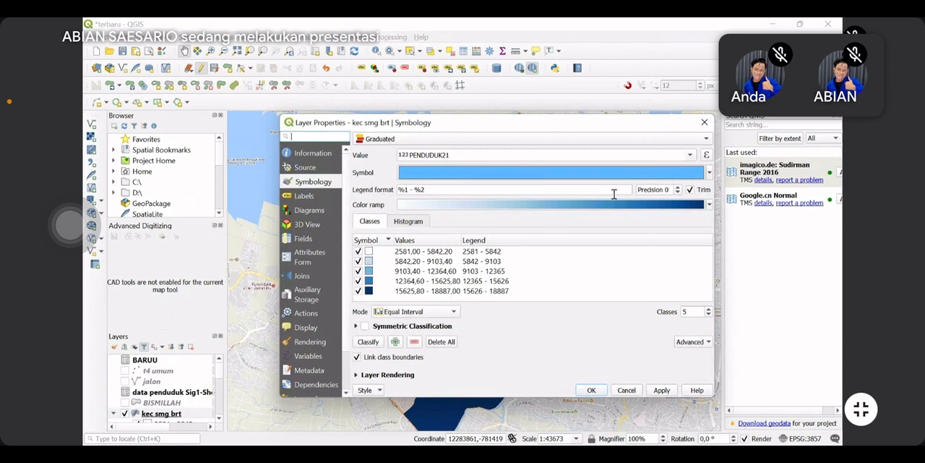
pyautogui.click(658, 392)
pyautogui.click(708, 205)
pyautogui.click(678, 188)
pyautogui.click(677, 188)
pyautogui.click(678, 188)
pyautogui.click(677, 188)
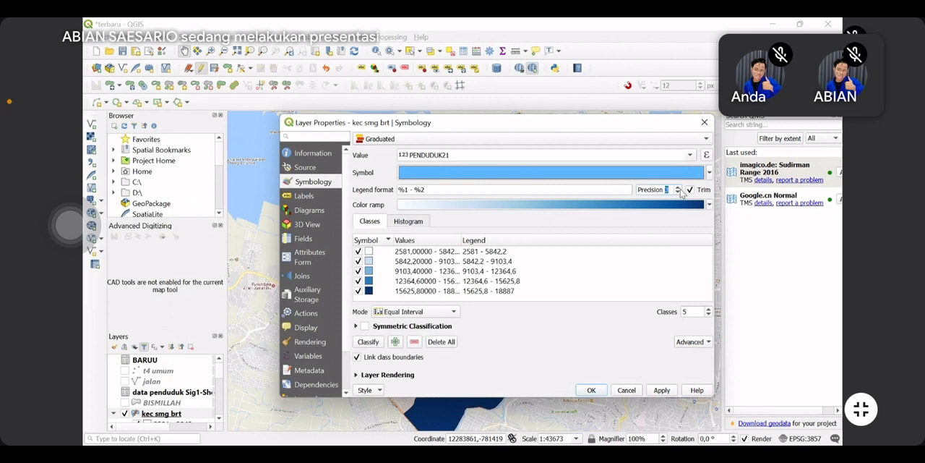
pyautogui.click(658, 391)
# Switch the PENDUDUK21 classification mode to Equal Count (Quantile) and confirm the symbology
pyautogui.click(442, 312)
pyautogui.click(405, 322)
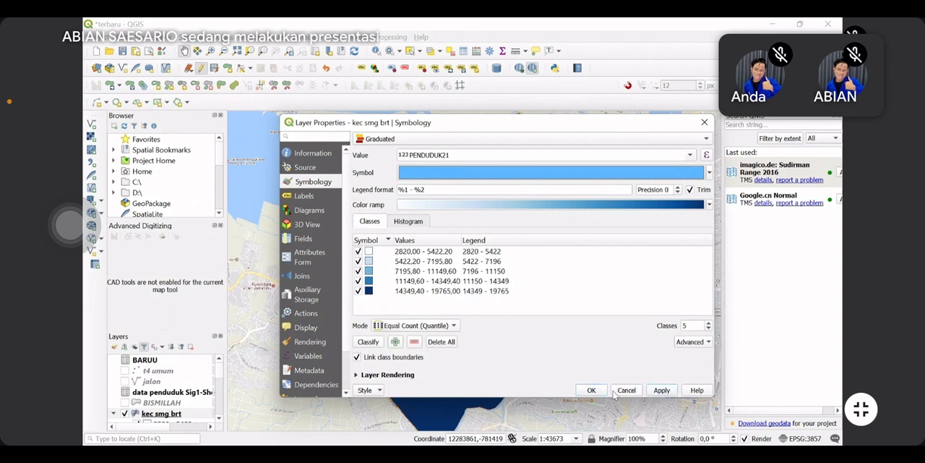
pyautogui.click(591, 390)
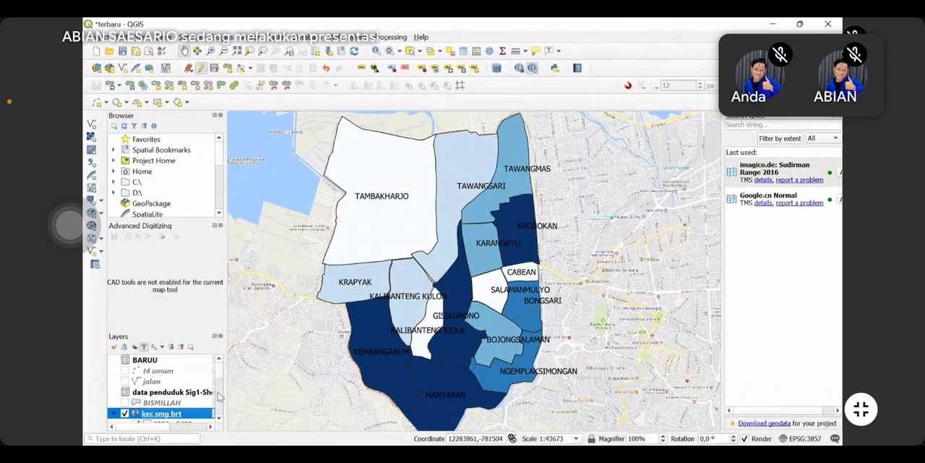
# Open the kec smg brt symbology settings again and list the fields available as the classification value
pyautogui.rightClick(173, 416)
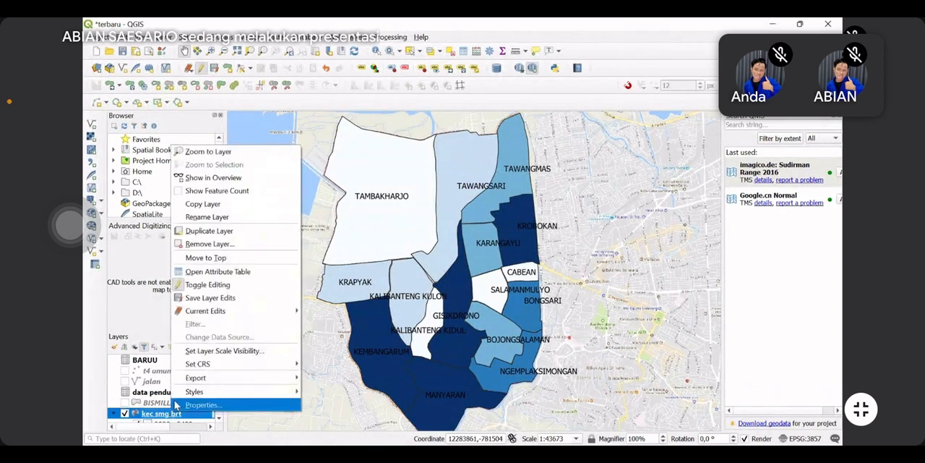
pyautogui.click(224, 403)
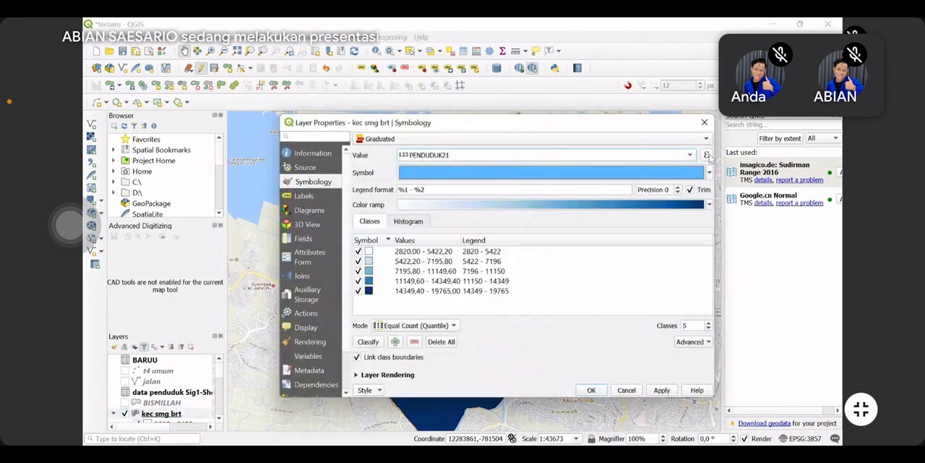
pyautogui.click(691, 155)
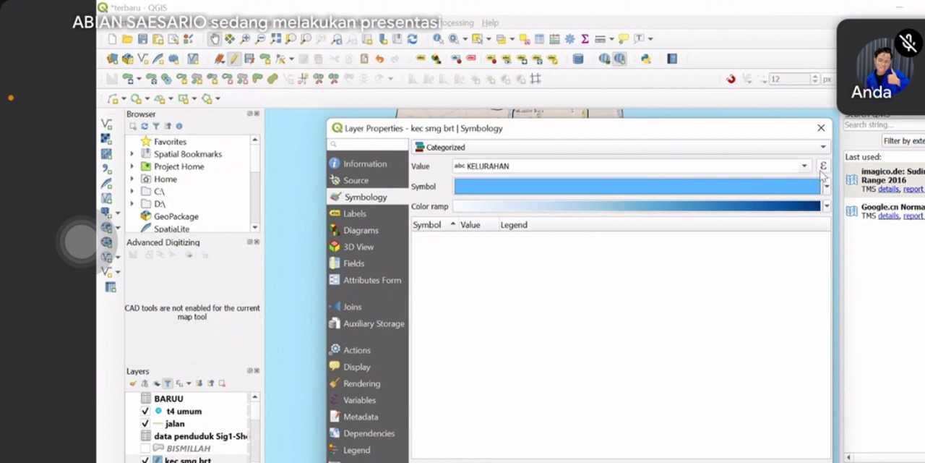
# Classify the kec smg brt layer's categorized symbology by KELURAHAN, apply it and close the layer properties
pyautogui.click(439, 462)
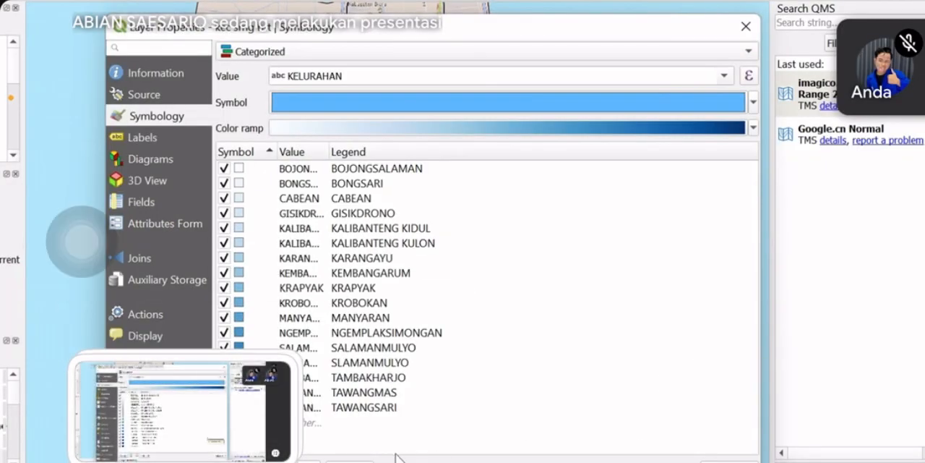
pyautogui.moveTo(696, 29); pyautogui.dragTo(688, 0)
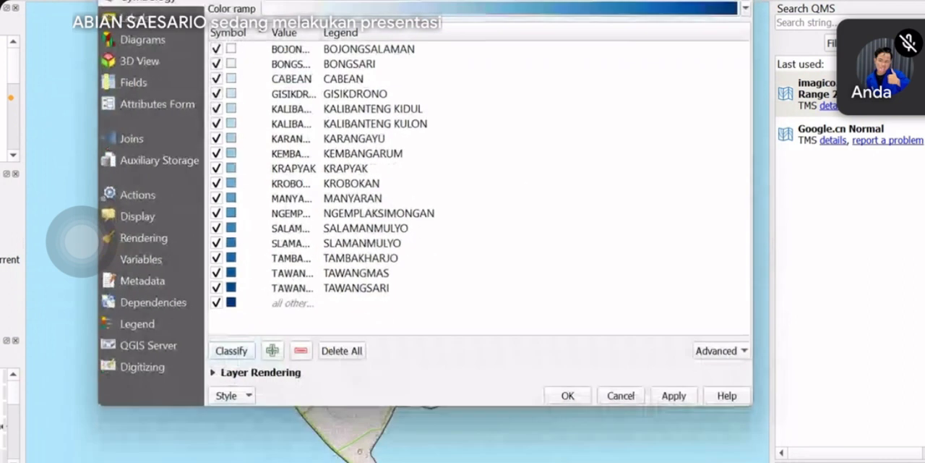
pyautogui.click(673, 398)
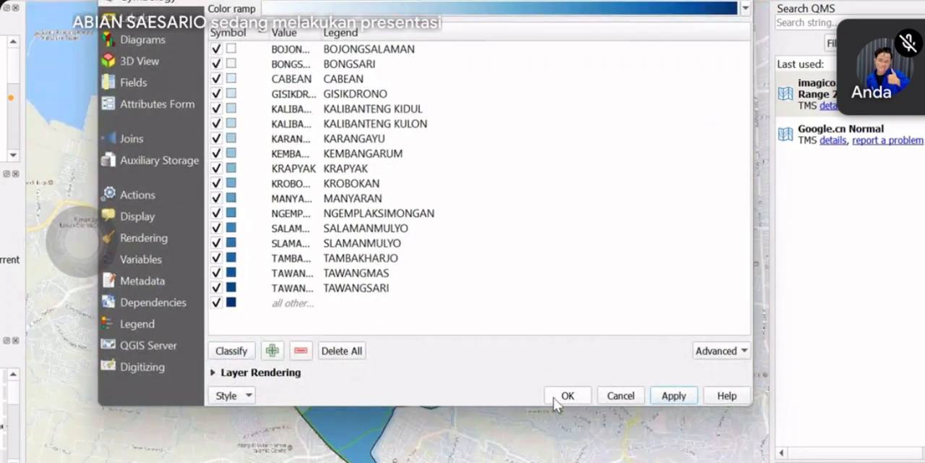
pyautogui.click(555, 397)
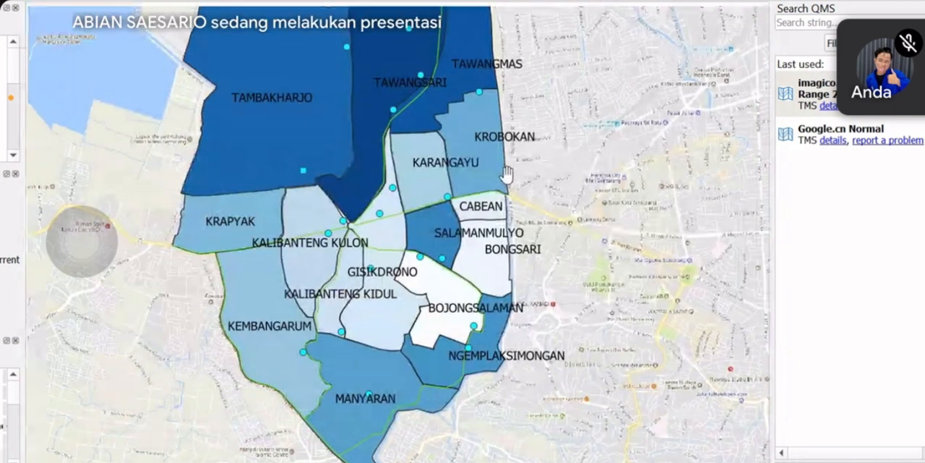
pyautogui.moveTo(471, 111); pyautogui.dragTo(502, 279)
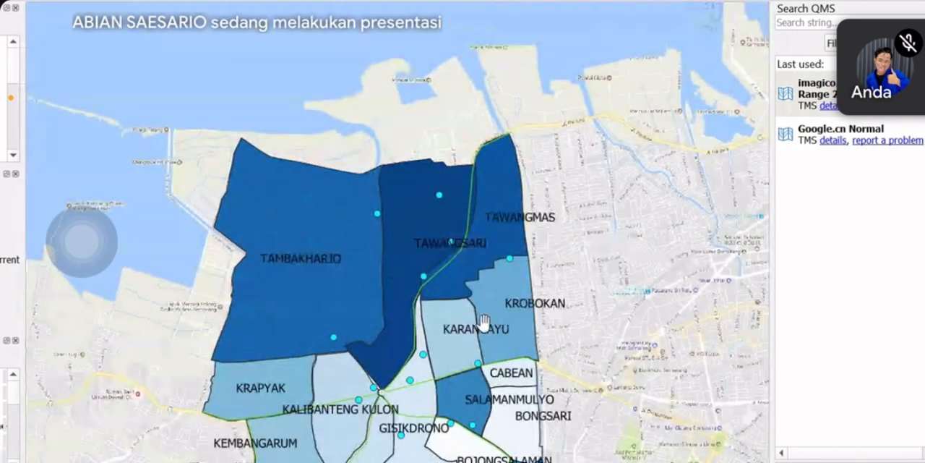
pyautogui.moveTo(484, 323); pyautogui.dragTo(461, 123)
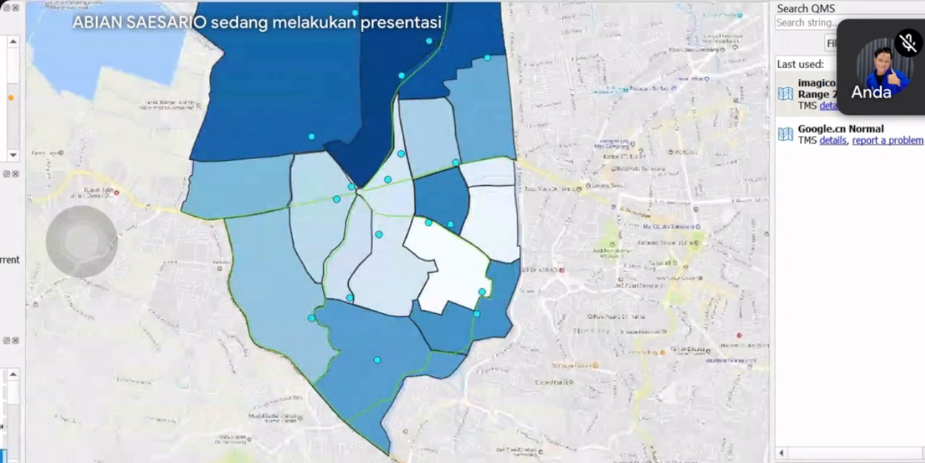
# Hide the public facility point layer and the road layer so only the kec smg brt polygons remain over the basemap
pyautogui.click(2, 433)
pyautogui.moveTo(397, 219); pyautogui.dragTo(402, 310)
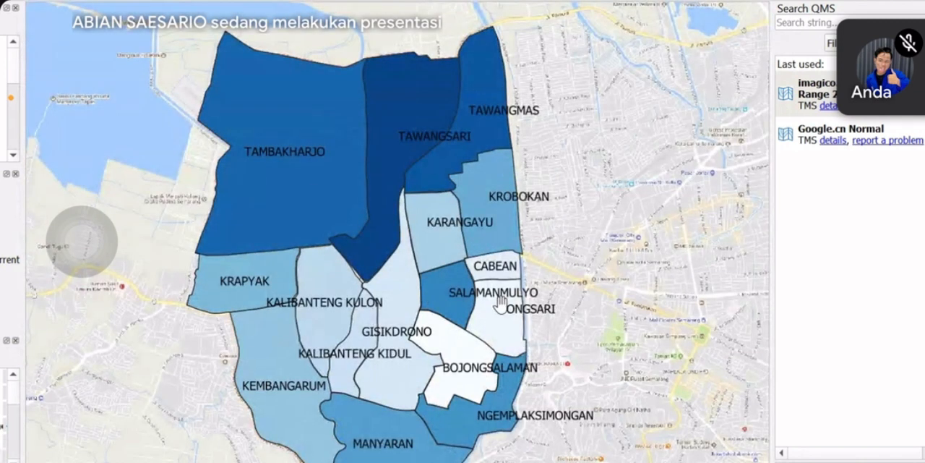
pyautogui.moveTo(399, 128); pyautogui.dragTo(420, 166)
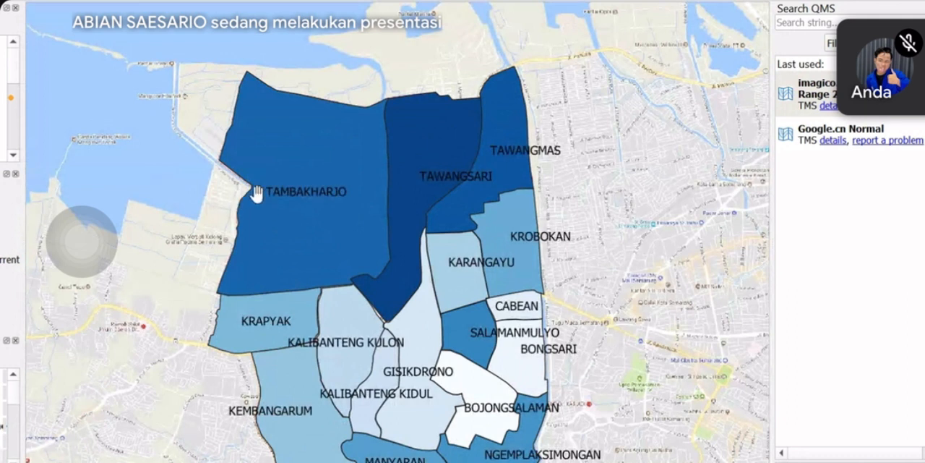
# Label the kec smg brt layer with the KELURAHAN field, apply it and close the layer properties
pyautogui.rightClick(1, 455)
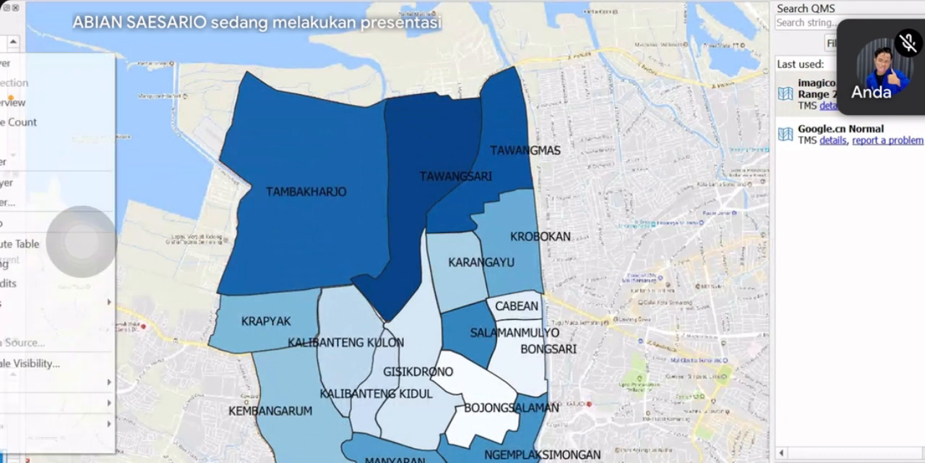
pyautogui.click(3, 443)
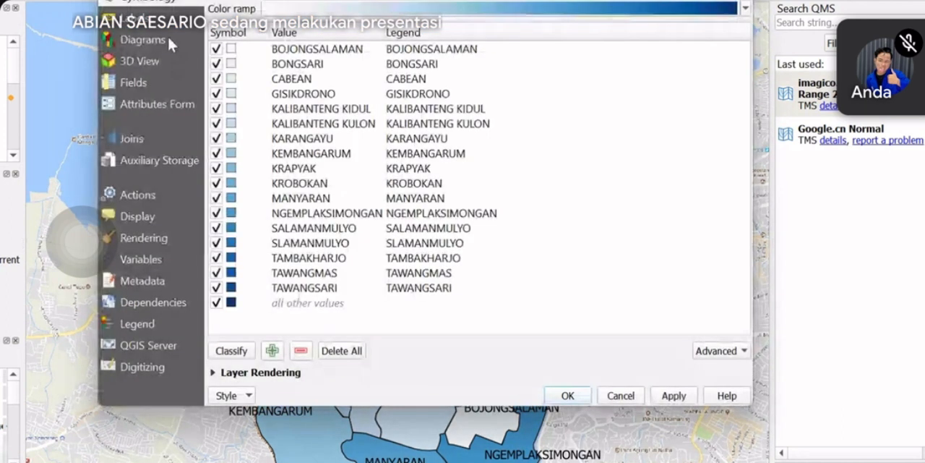
pyautogui.click(145, 19)
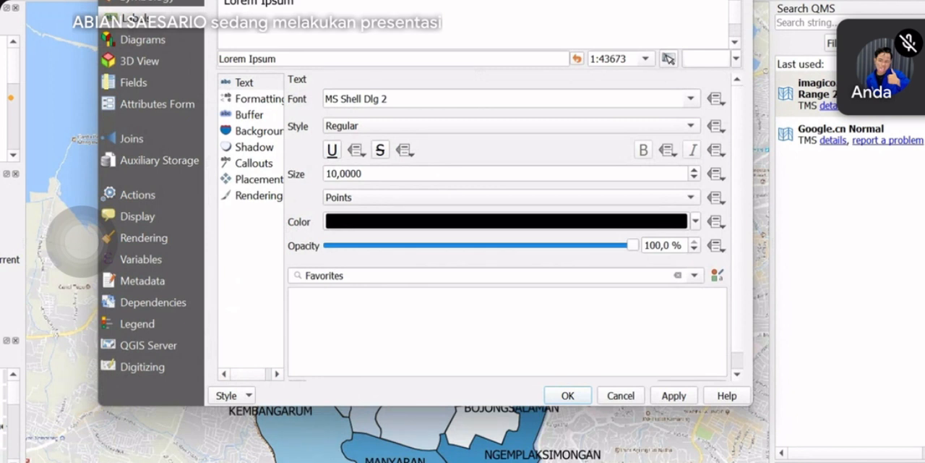
pyautogui.click(504, 1)
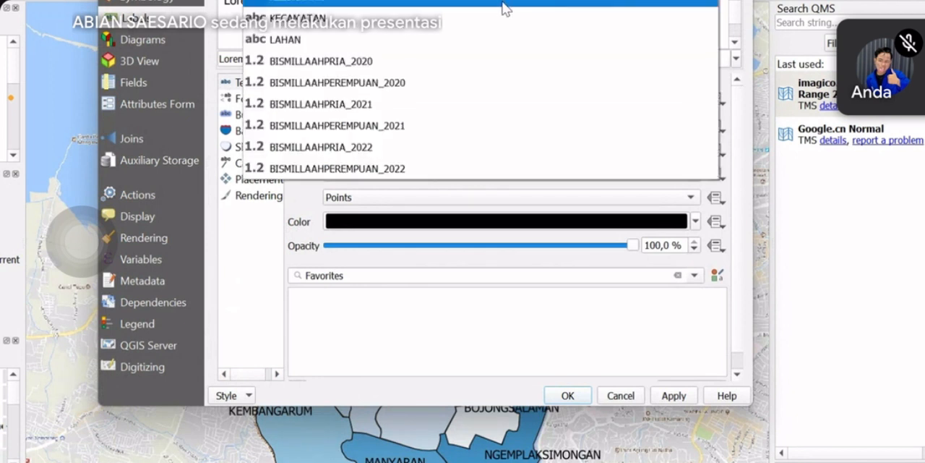
pyautogui.click(503, 3)
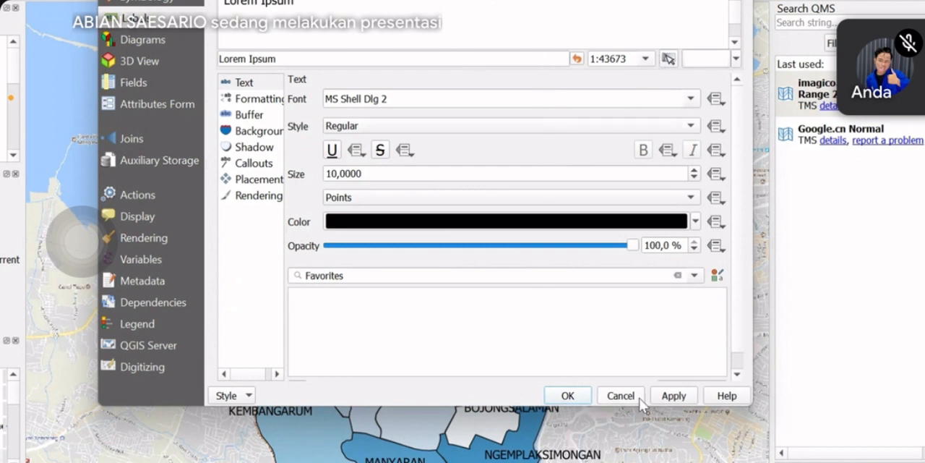
pyautogui.click(677, 395)
pyautogui.click(568, 395)
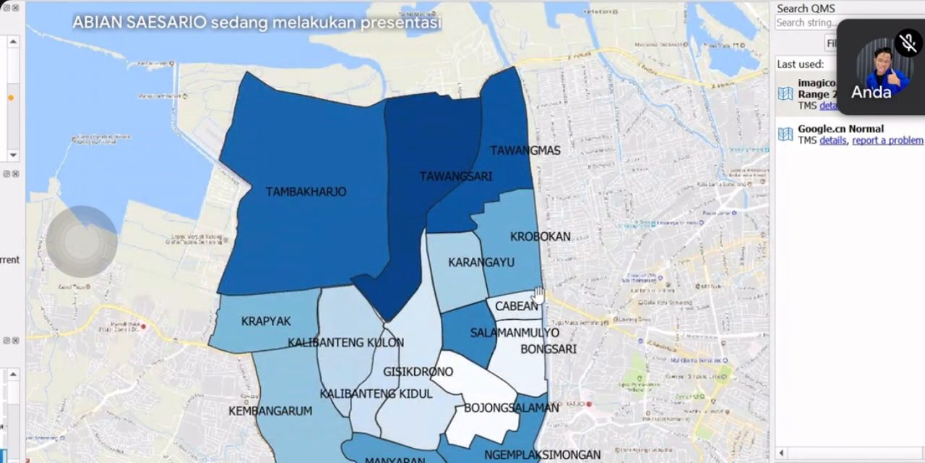
pyautogui.scroll(-1, 535, 293)
pyautogui.scroll(1, 452, 257)
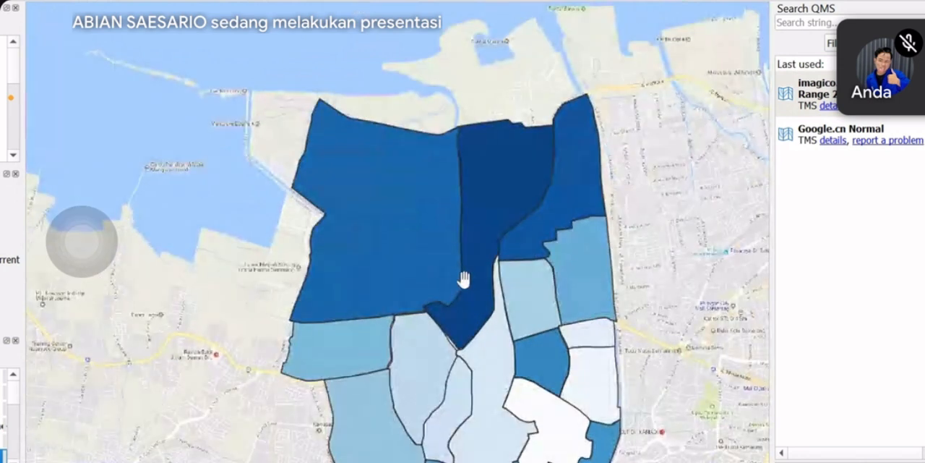
pyautogui.moveTo(465, 277); pyautogui.dragTo(440, 151)
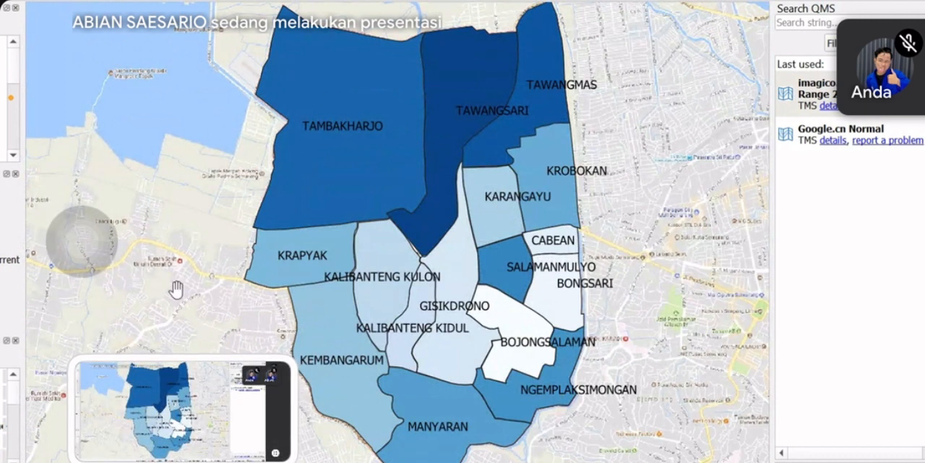
pyautogui.rightClick(2, 397)
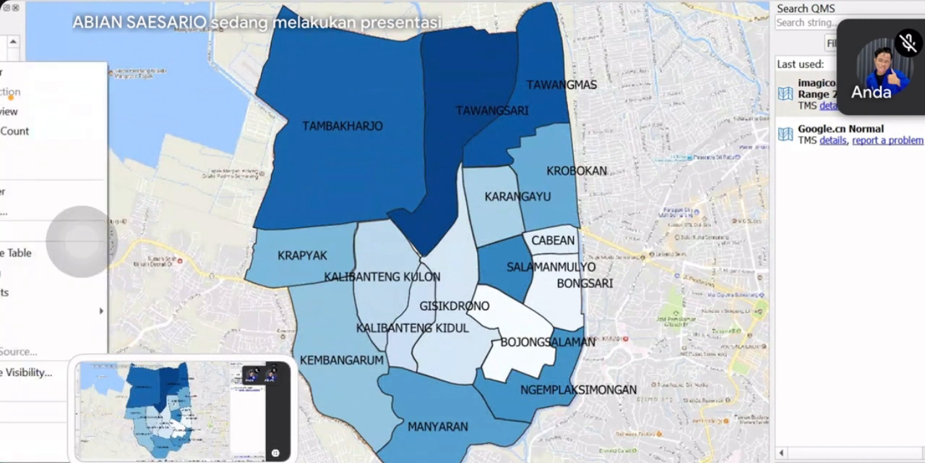
pyautogui.click(22, 452)
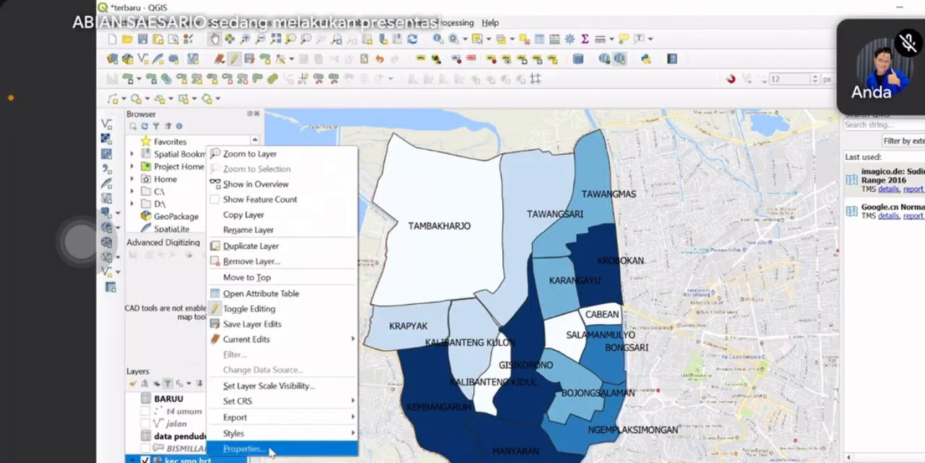
pyautogui.click(238, 446)
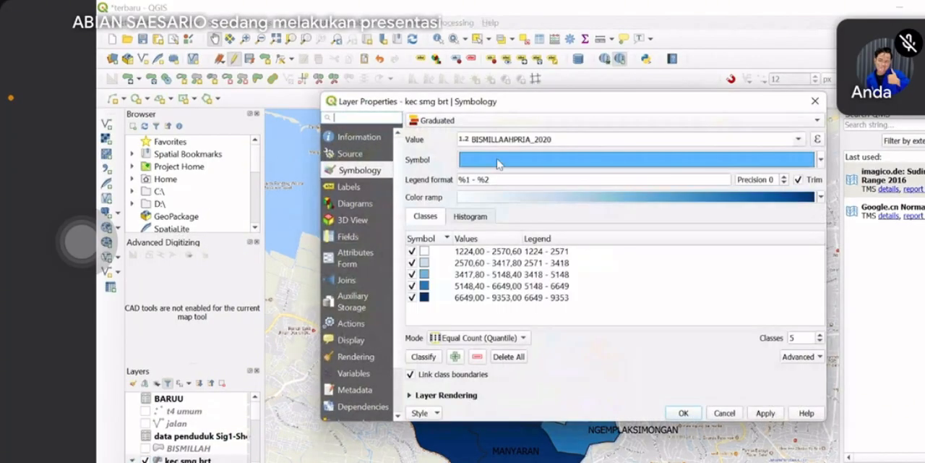
pyautogui.click(473, 122)
pyautogui.click(445, 133)
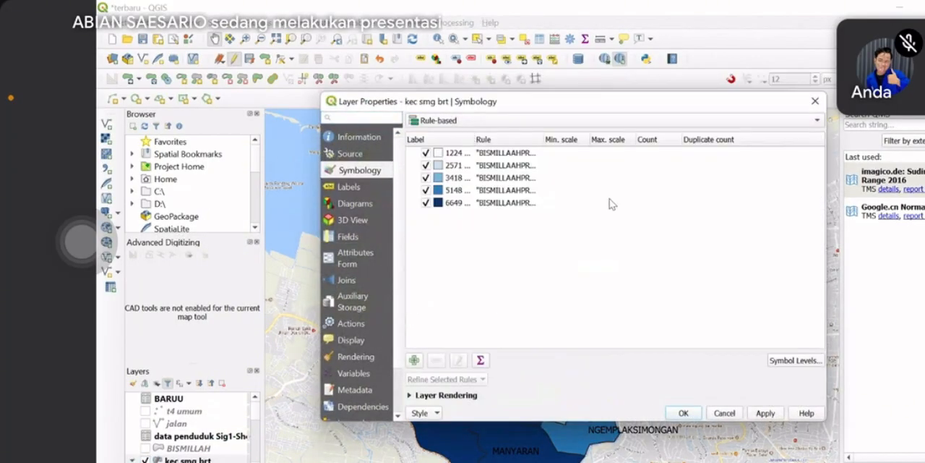
pyautogui.moveTo(558, 214); pyautogui.dragTo(449, 158)
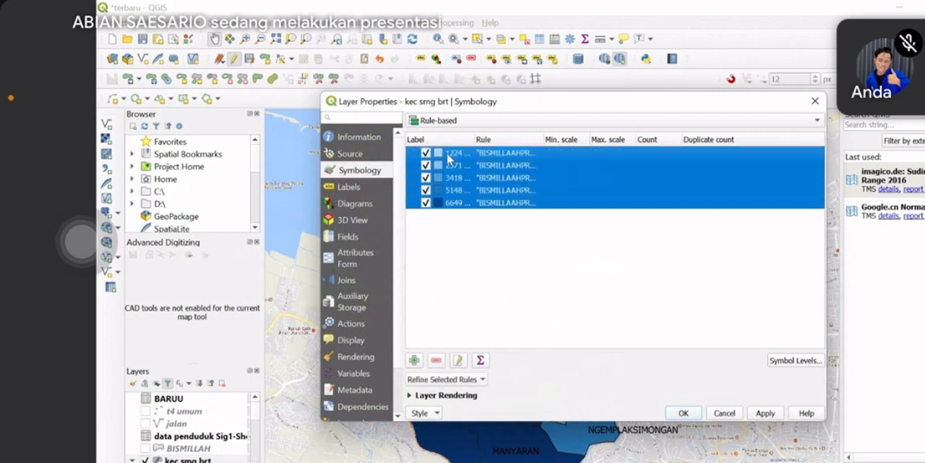
pyautogui.click(433, 359)
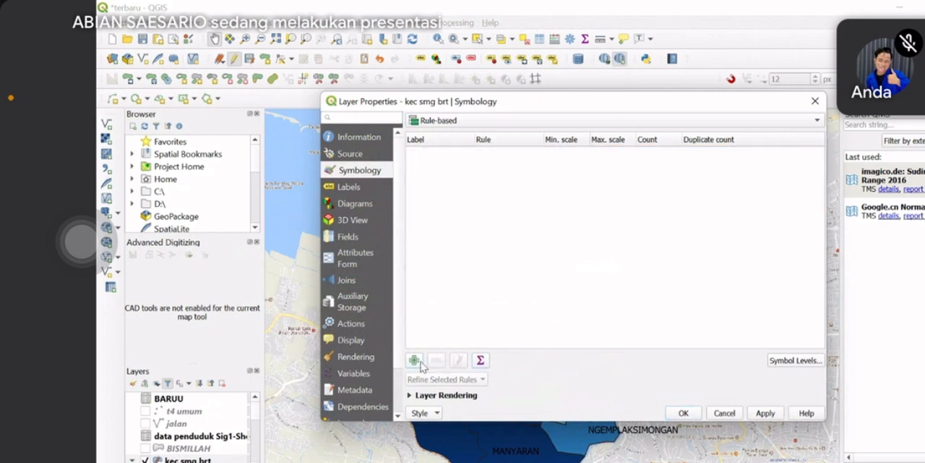
pyautogui.click(414, 359)
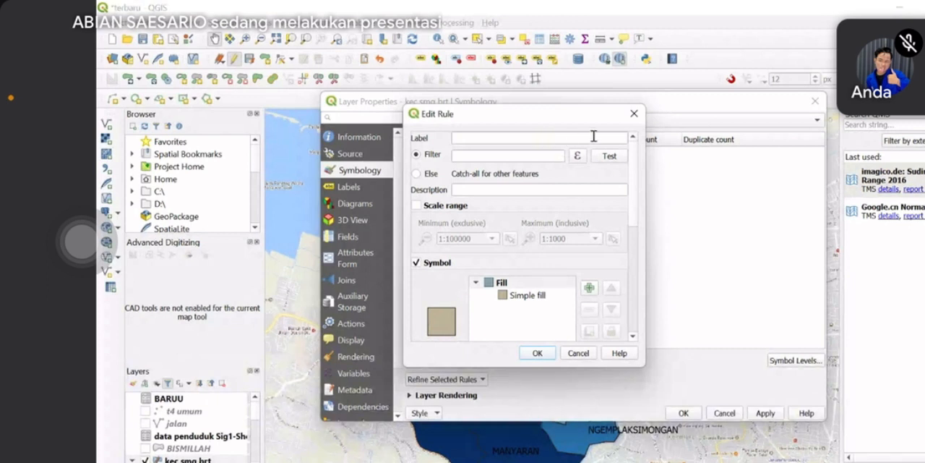
pyautogui.click(634, 113)
pyautogui.click(724, 413)
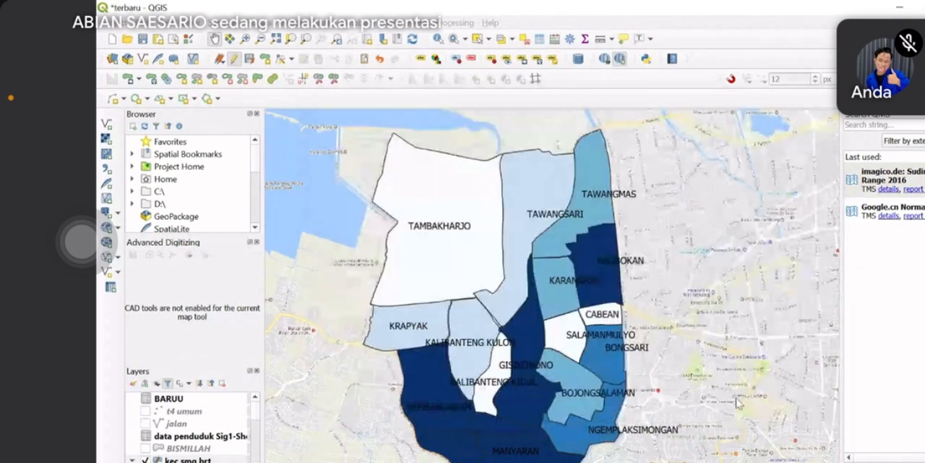
# Open the kec smg brt layer's rule-based symbology and remove its existing LAHAN rule
pyautogui.rightClick(186, 459)
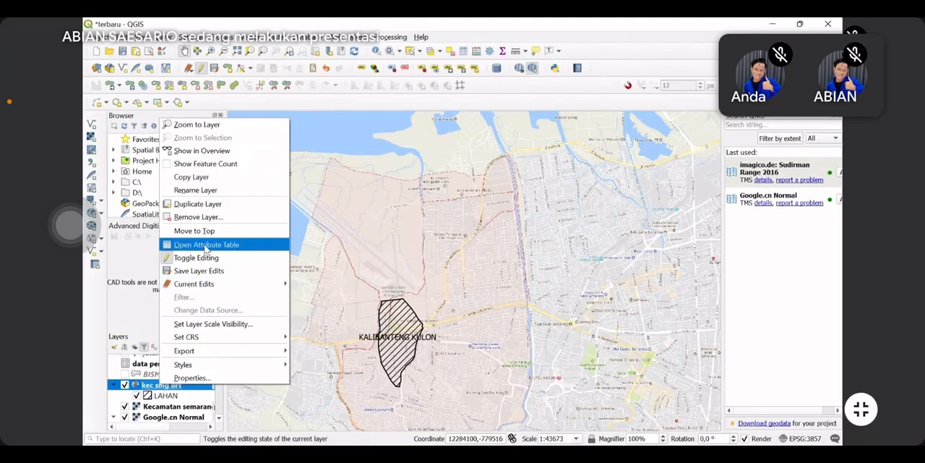
pyautogui.click(208, 376)
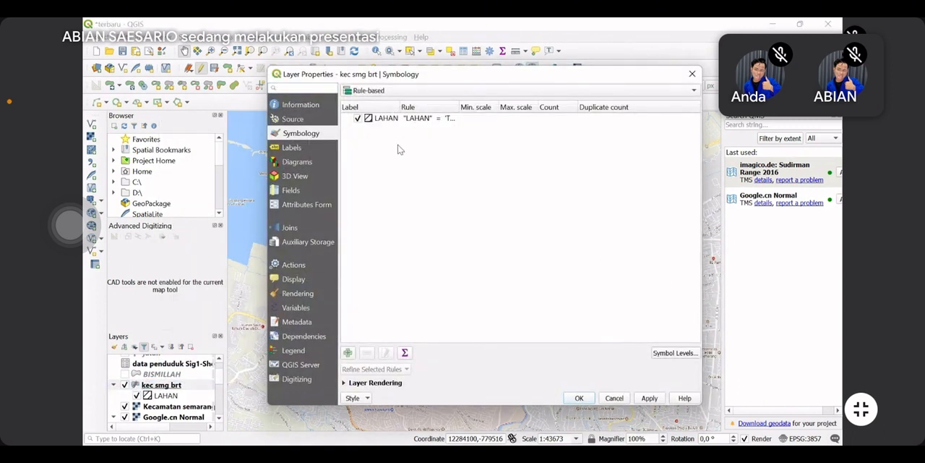
pyautogui.click(390, 118)
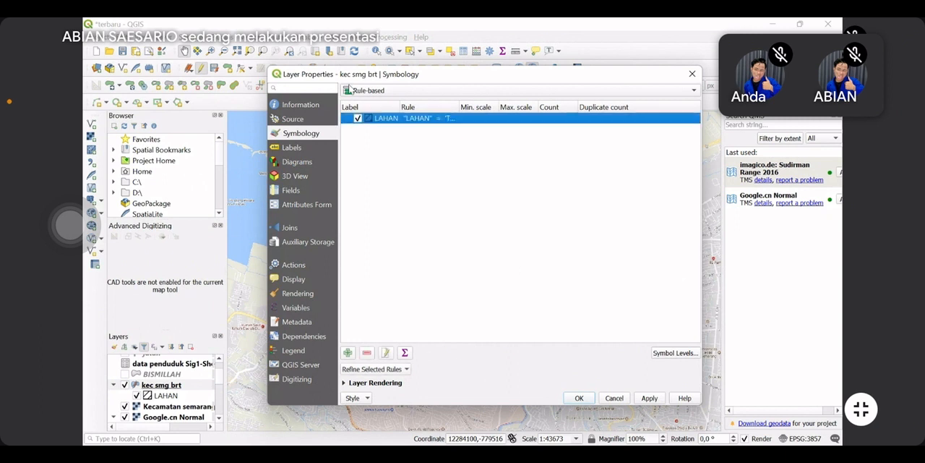
pyautogui.rightClick(408, 121)
pyautogui.click(366, 352)
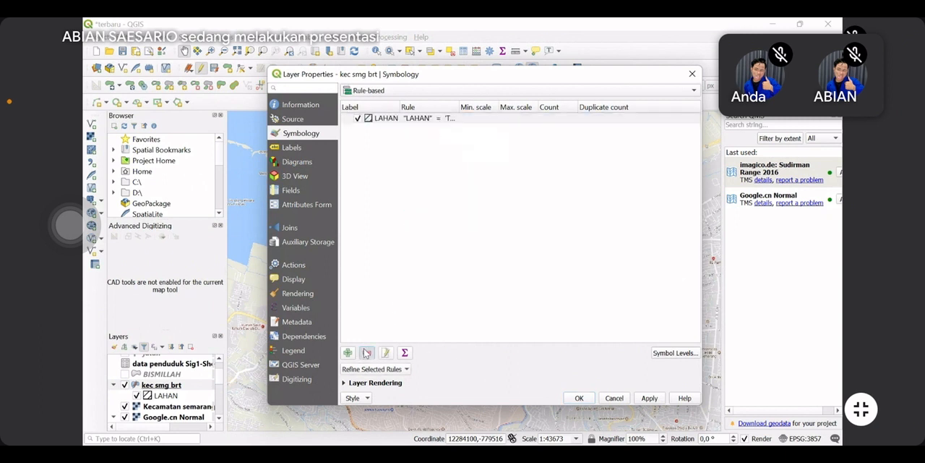
# Add a rule labelled LAHAN and list all unique values of the LAHAN field in its filter expression builder
pyautogui.click(348, 352)
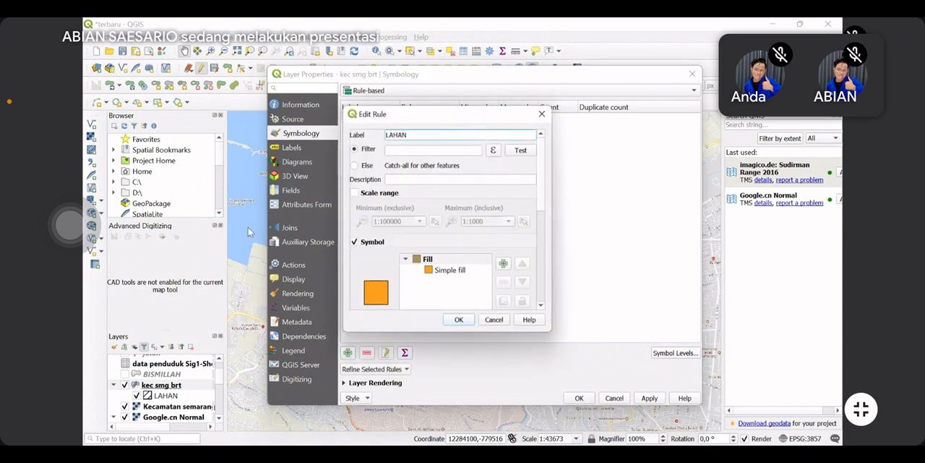
pyautogui.click(466, 150)
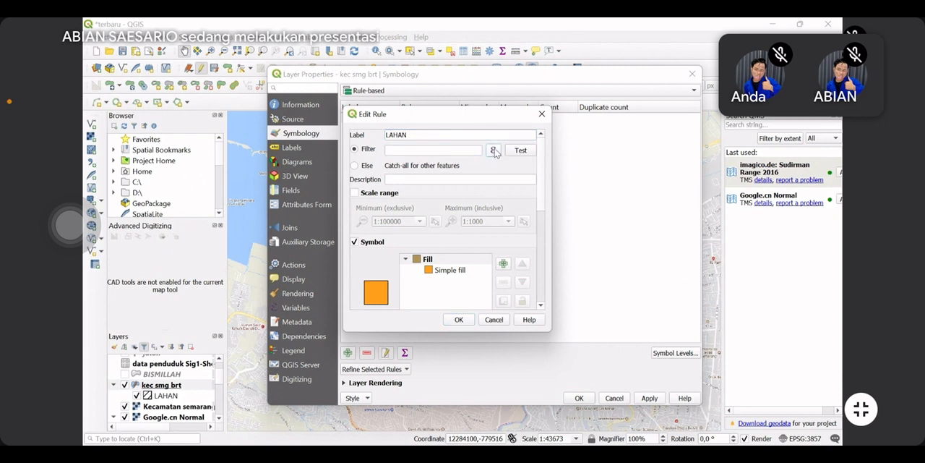
pyautogui.click(493, 150)
pyautogui.click(478, 333)
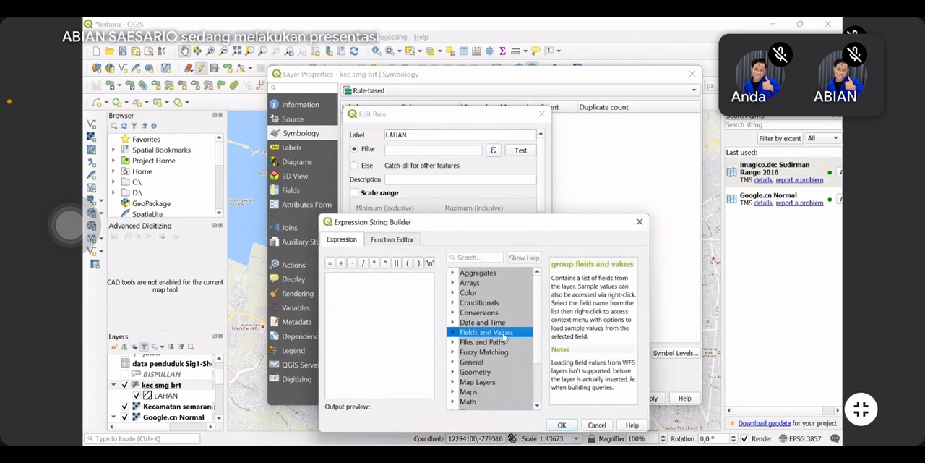
pyautogui.click(454, 333)
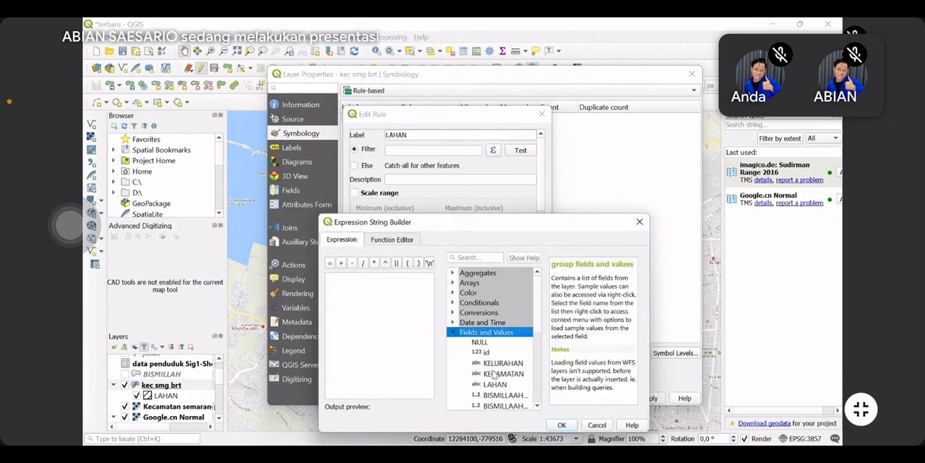
pyautogui.click(495, 384)
pyautogui.click(578, 339)
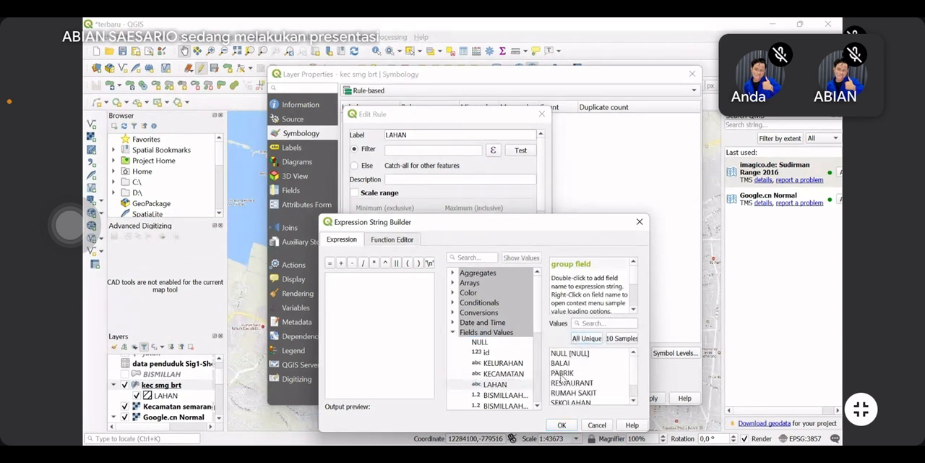
pyautogui.doubleClick(561, 373)
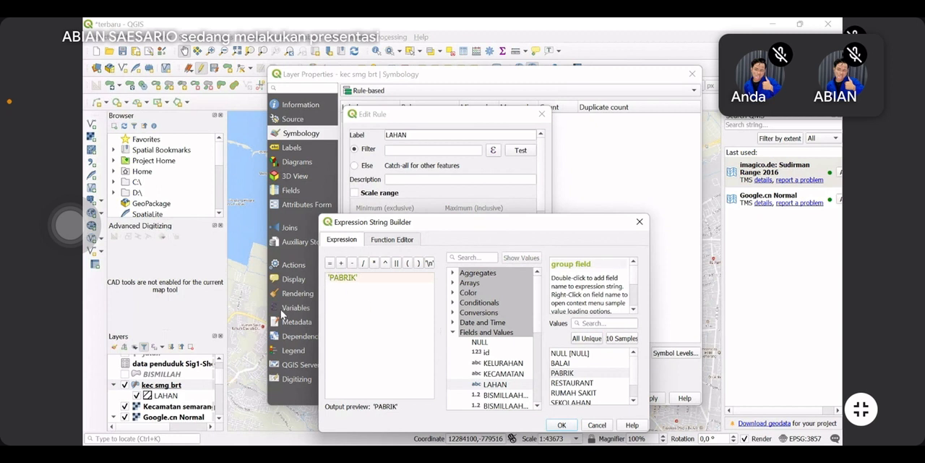
pyautogui.write('L')
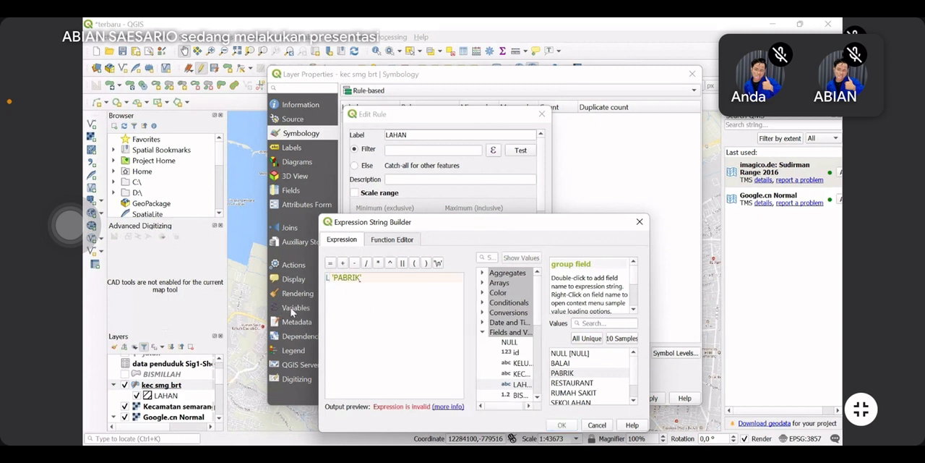
pyautogui.moveTo(331, 278); pyautogui.dragTo(326, 282)
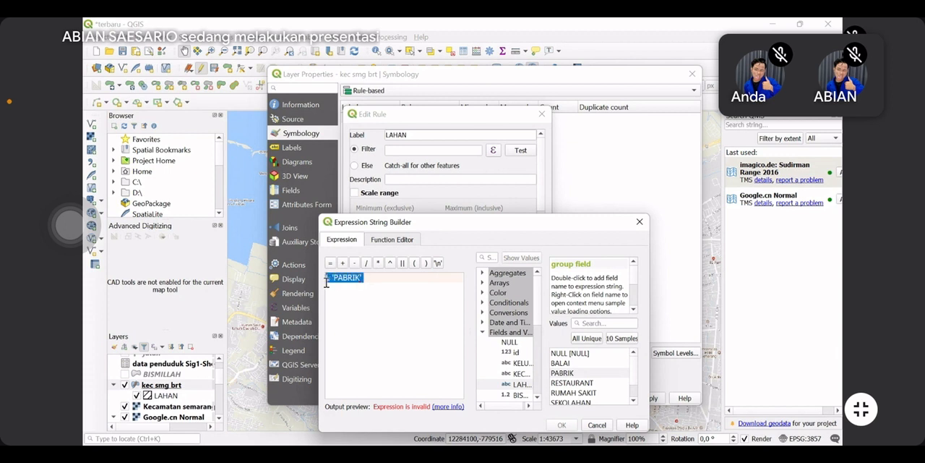
# Set the rule's filter expression to "LAHAN" = 'PABRIK' and confirm it
pyautogui.doubleClick(518, 385)
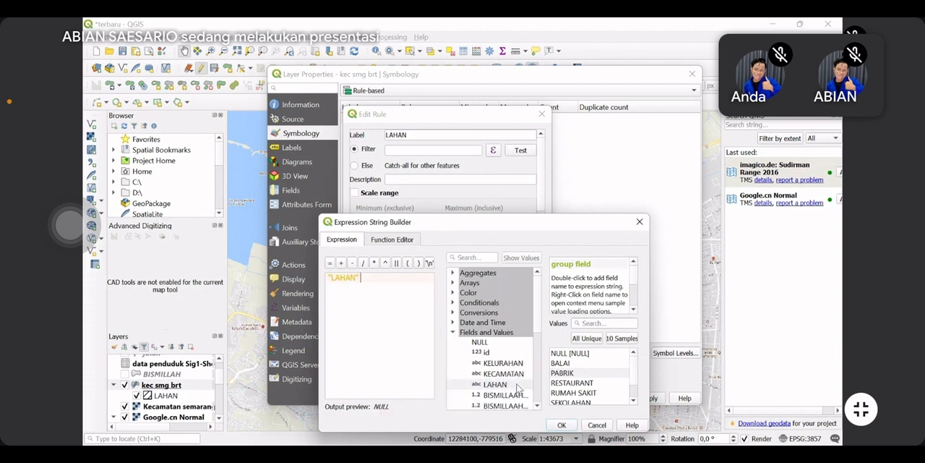
pyautogui.click(331, 263)
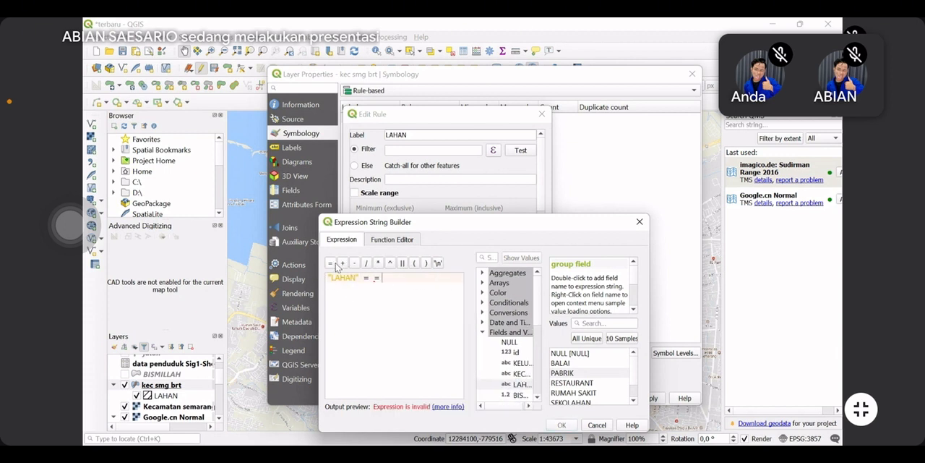
pyautogui.doubleClick(574, 373)
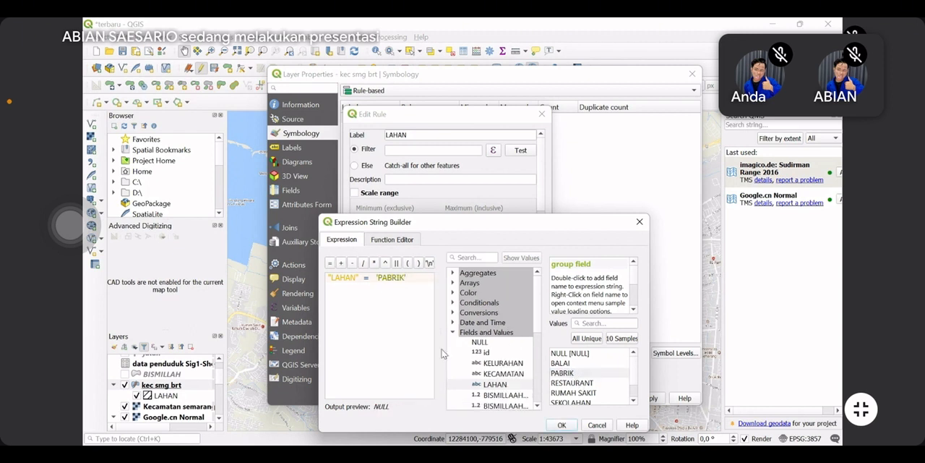
pyautogui.click(565, 425)
# Give the PABRIK rule the gradient plasma fill, and apply the symbology to the kec smg brt layer
pyautogui.scroll(-5, 477, 269)
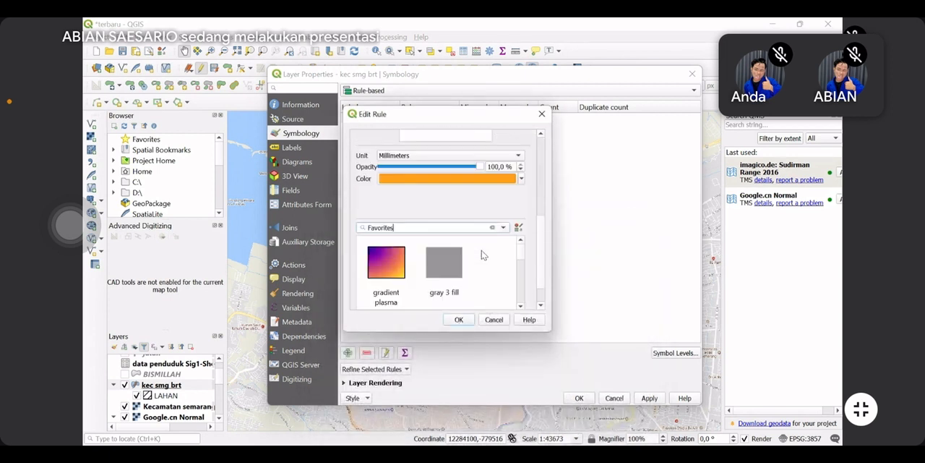
pyautogui.click(381, 225)
pyautogui.scroll(5, 428, 237)
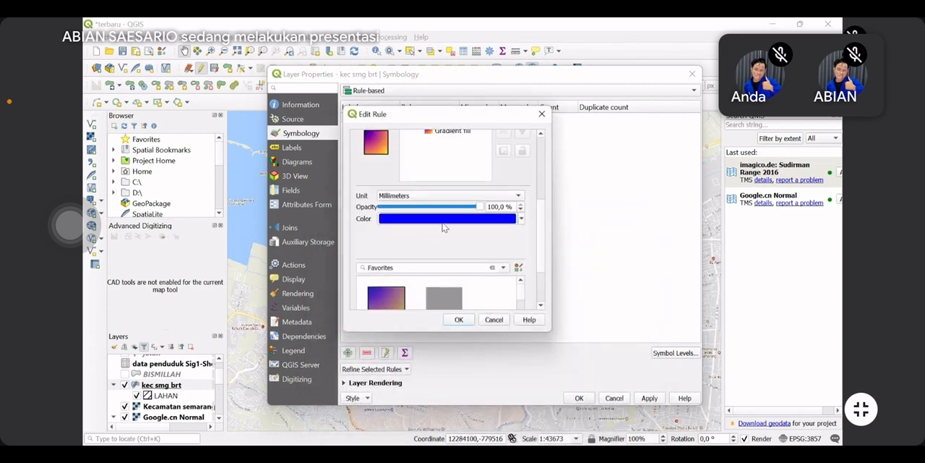
pyautogui.scroll(-5, 478, 238)
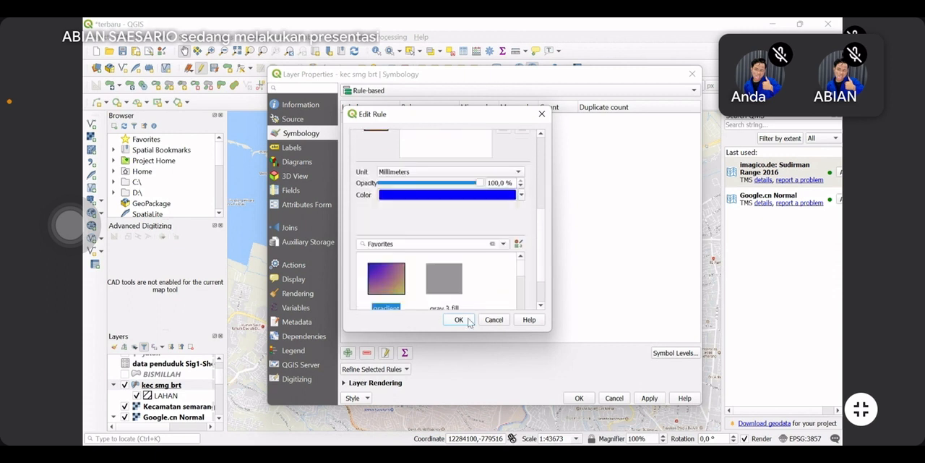
pyautogui.scroll(5, 489, 241)
pyautogui.click(458, 318)
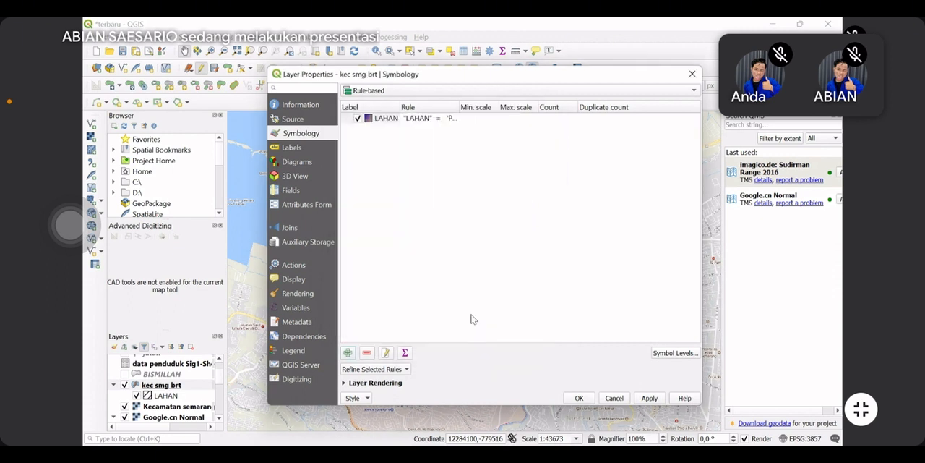
pyautogui.click(649, 397)
pyautogui.click(569, 400)
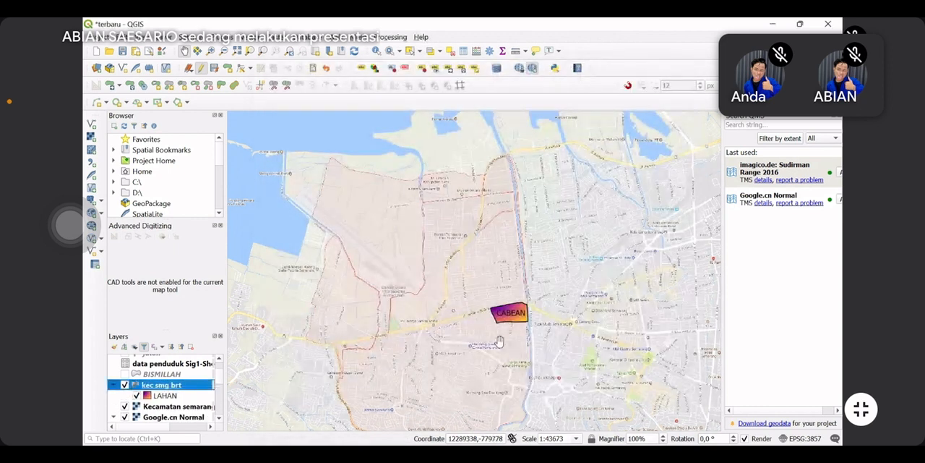
pyautogui.scroll(1, 497, 343)
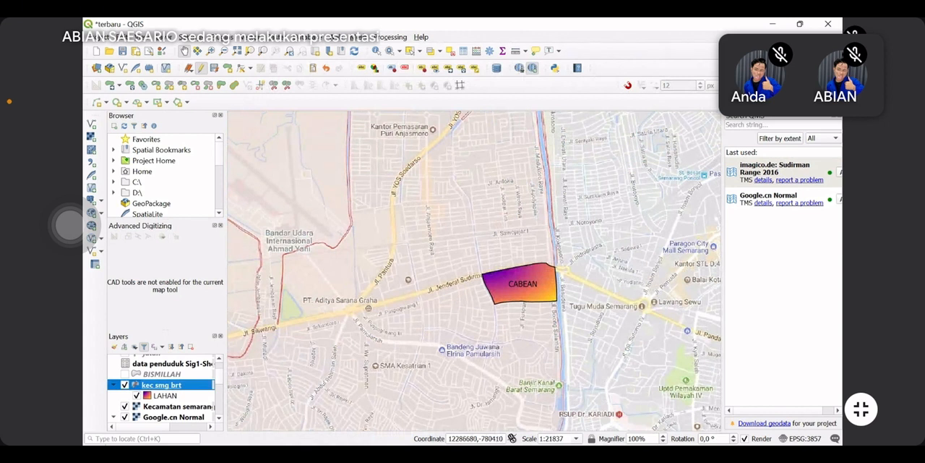
# Reopen the kec smg brt layer's symbology, add a second rule labelled LAHAN and open its filter expression builder
pyautogui.rightClick(176, 396)
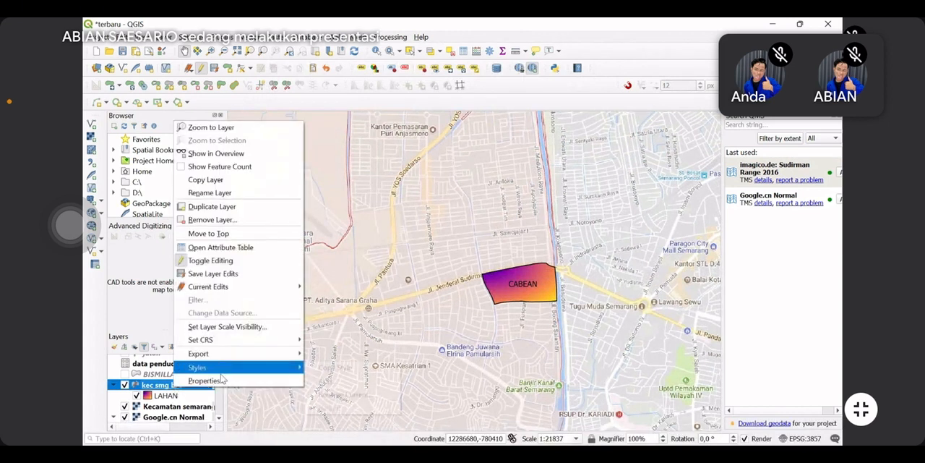
pyautogui.click(273, 381)
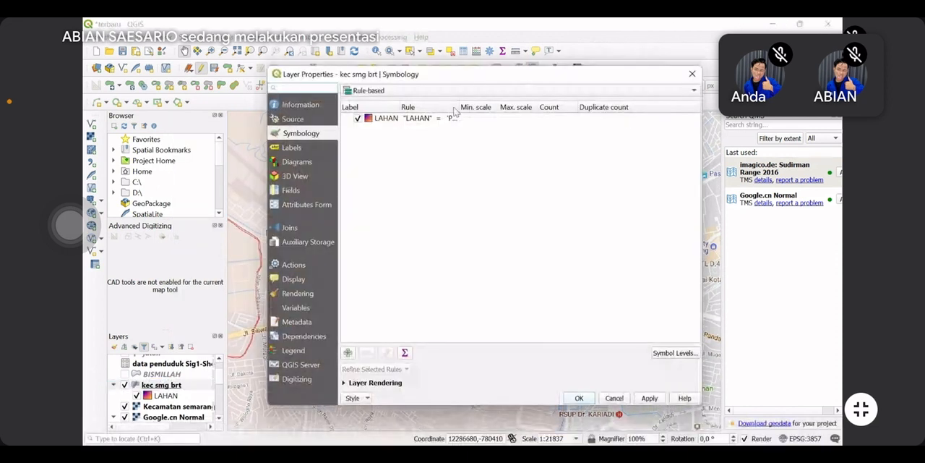
pyautogui.click(347, 352)
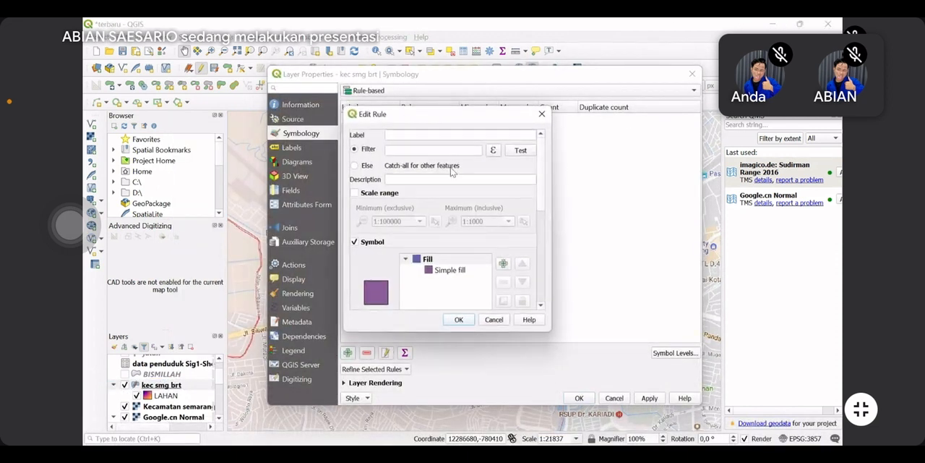
pyautogui.click(456, 137)
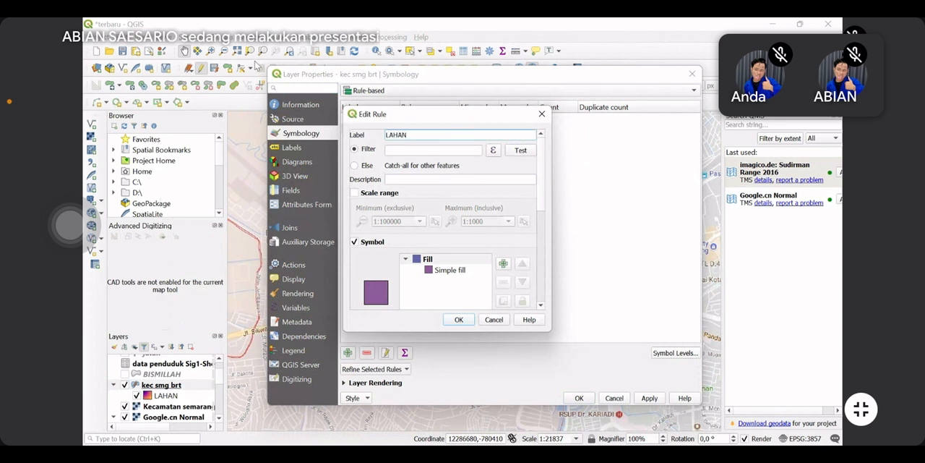
pyautogui.click(493, 150)
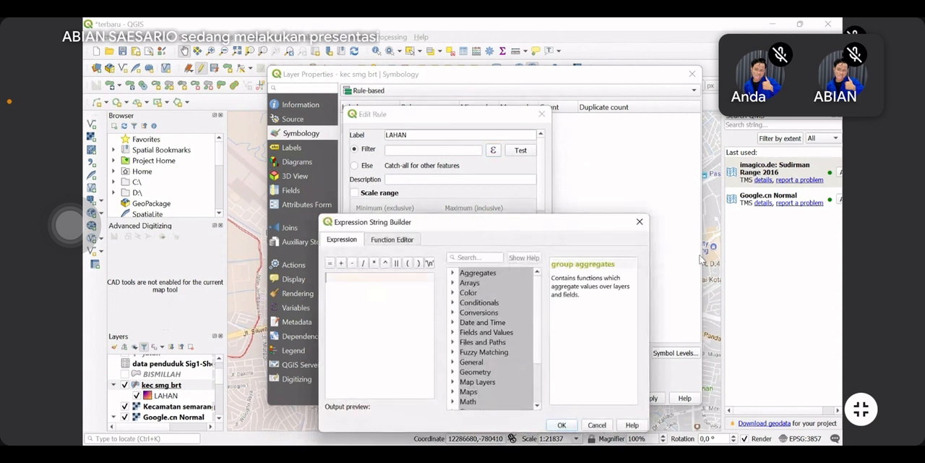
# Set the second rule's filter expression to "LAHAN" = 'RESTAURANT' using the field's unique values, and confirm it
pyautogui.click(453, 331)
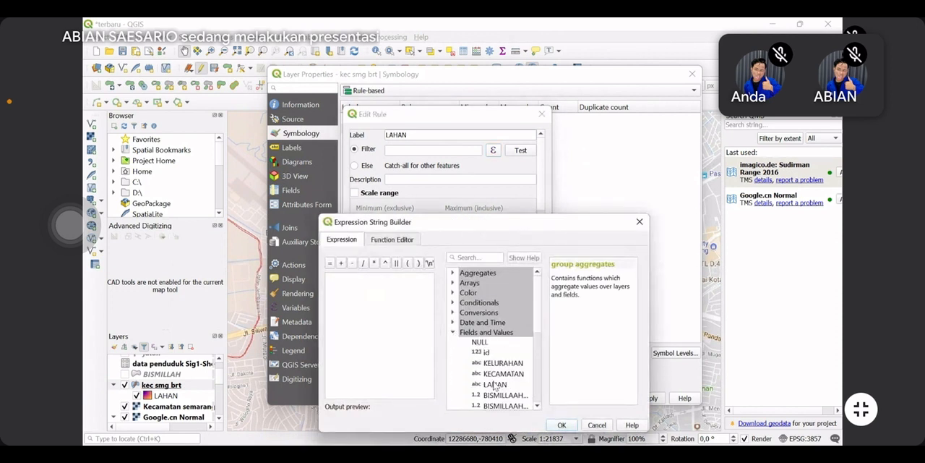
pyautogui.doubleClick(495, 385)
pyautogui.click(334, 262)
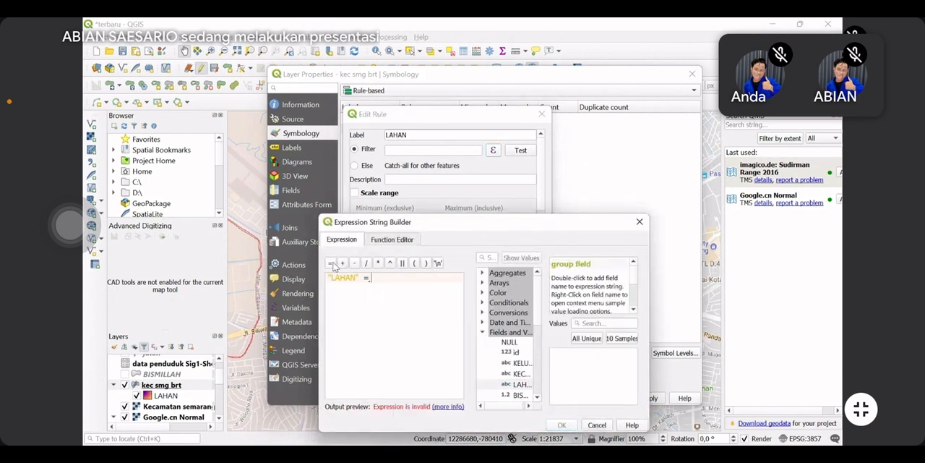
pyautogui.click(334, 262)
pyautogui.doubleClick(376, 277)
pyautogui.click(587, 337)
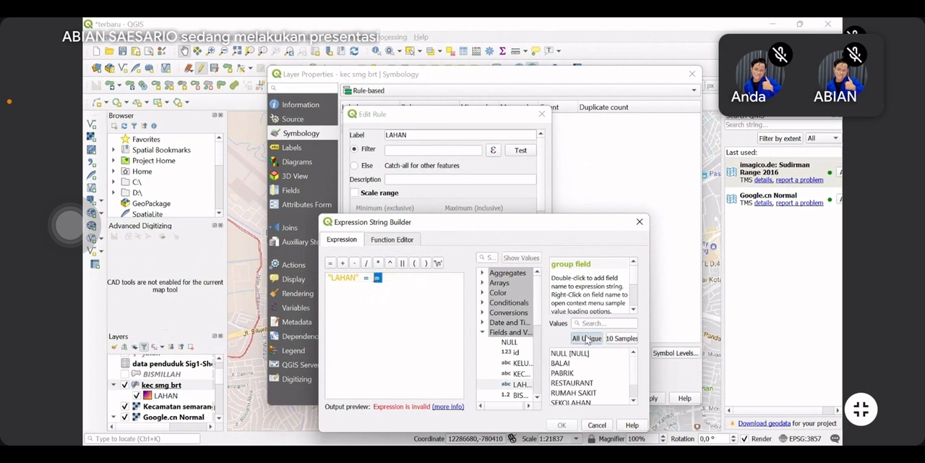
pyautogui.click(571, 383)
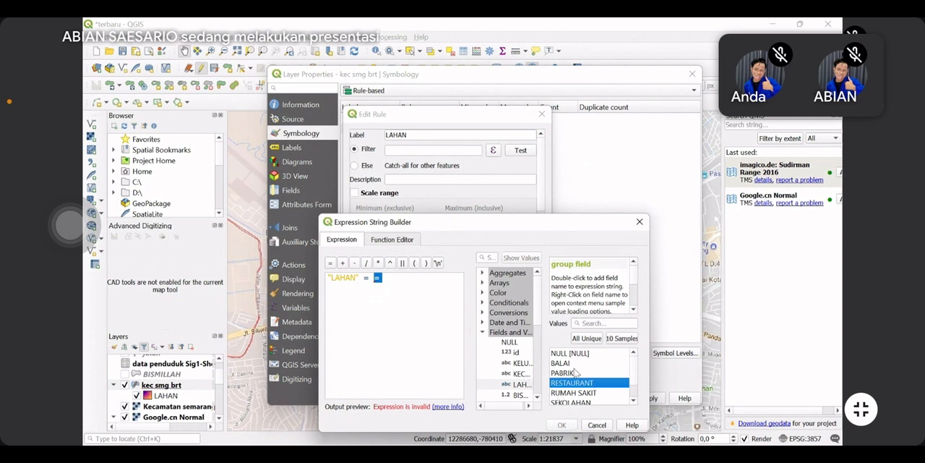
pyautogui.doubleClick(576, 388)
pyautogui.click(562, 425)
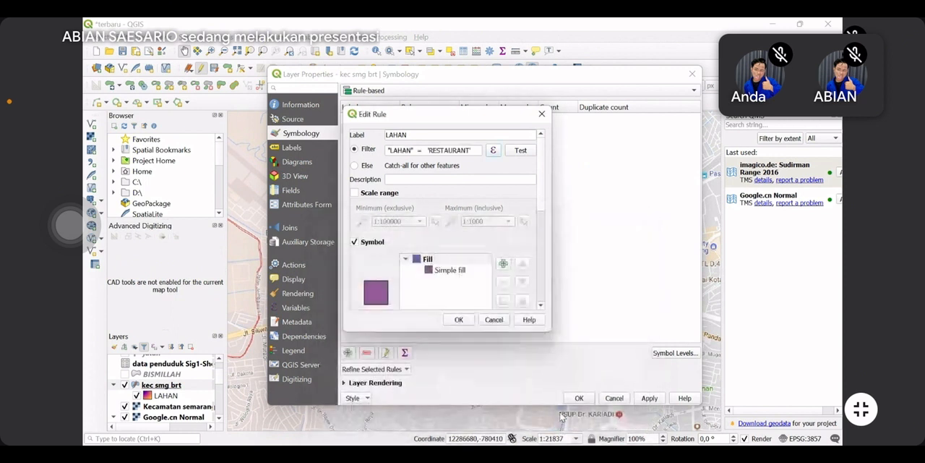
# Give the RESTAURANT rule the hashed black \ fill, and apply the symbology to the layer
pyautogui.scroll(-5, 471, 301)
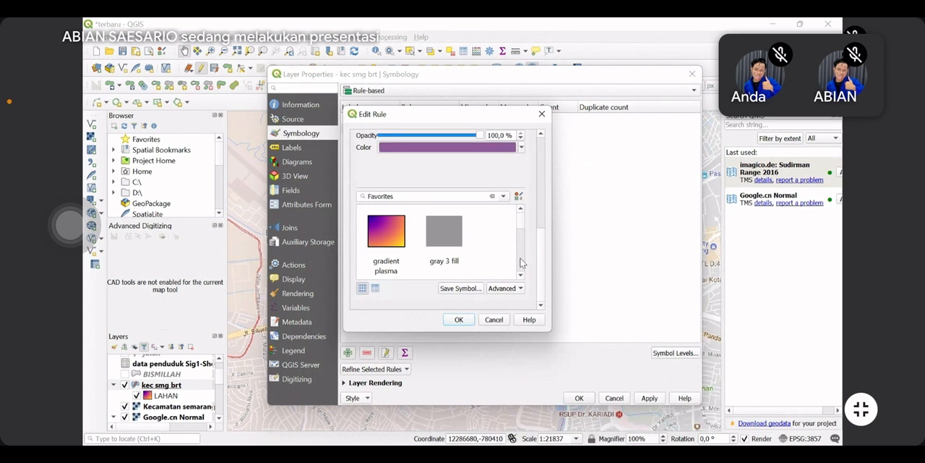
pyautogui.click(443, 233)
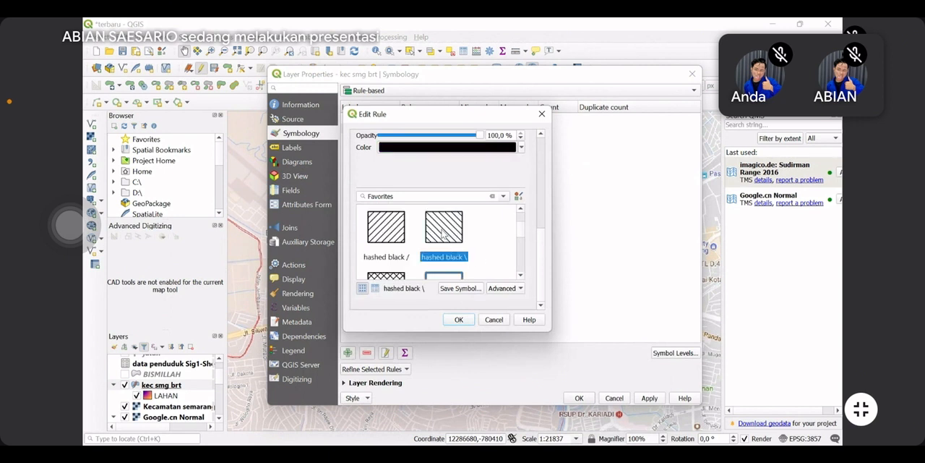
pyautogui.click(461, 319)
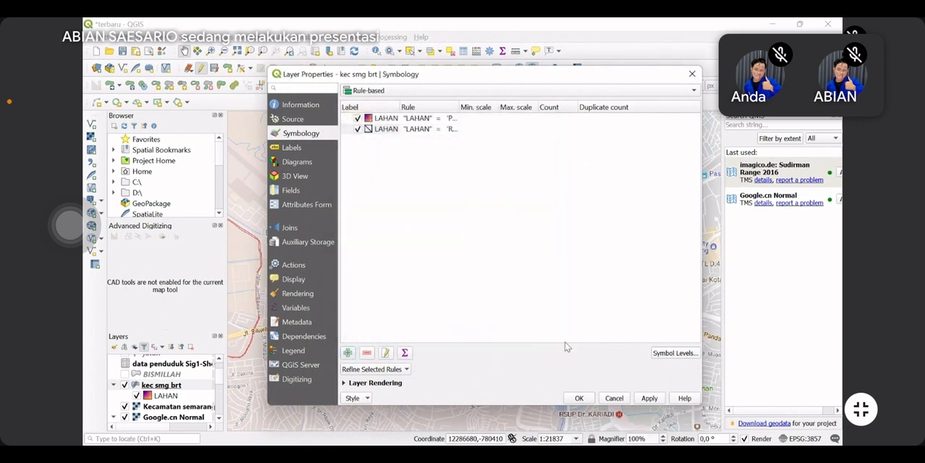
pyautogui.click(641, 397)
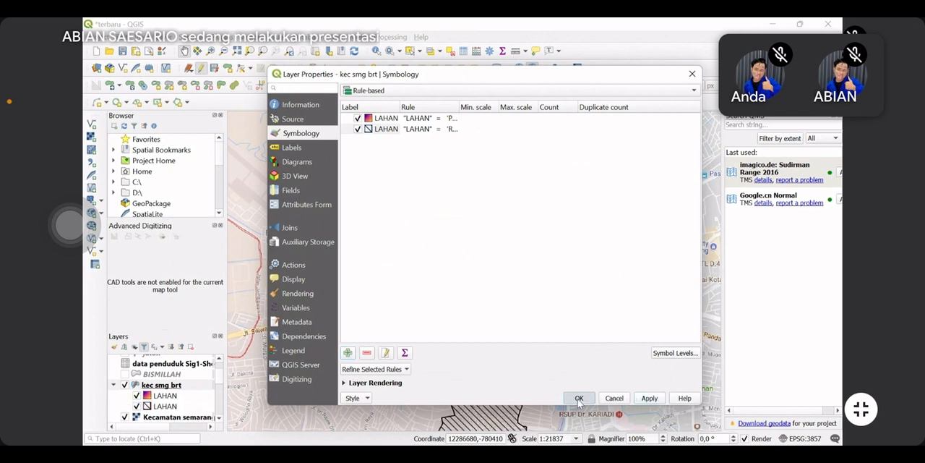
pyautogui.click(579, 398)
pyautogui.scroll(-1, 537, 335)
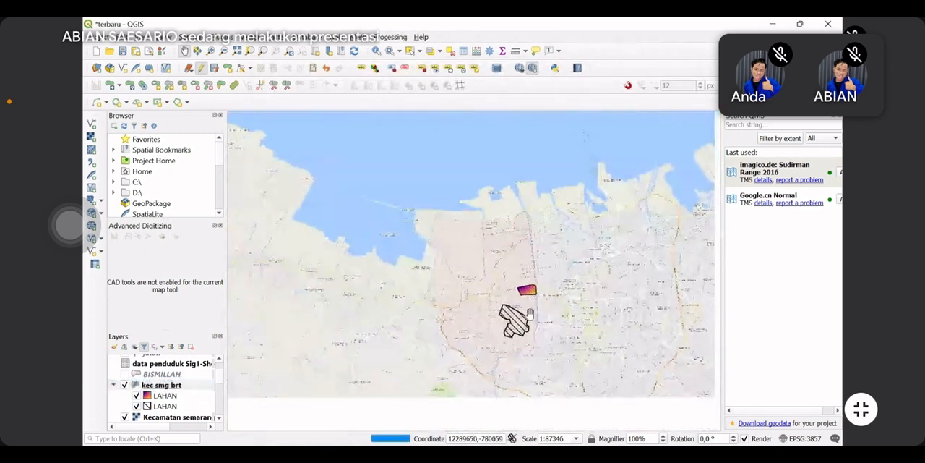
pyautogui.scroll(1, 511, 314)
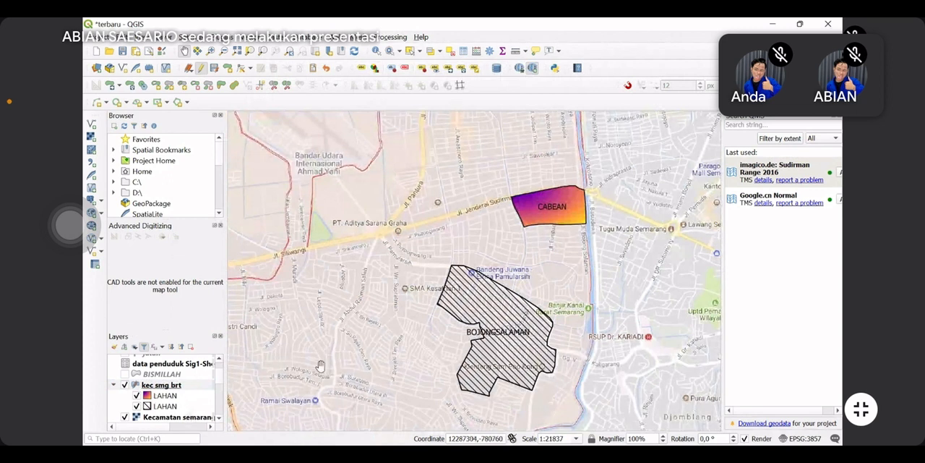
# Reopen the kec smg brt layer's rule-based symbology and start a third rule
pyautogui.rightClick(179, 388)
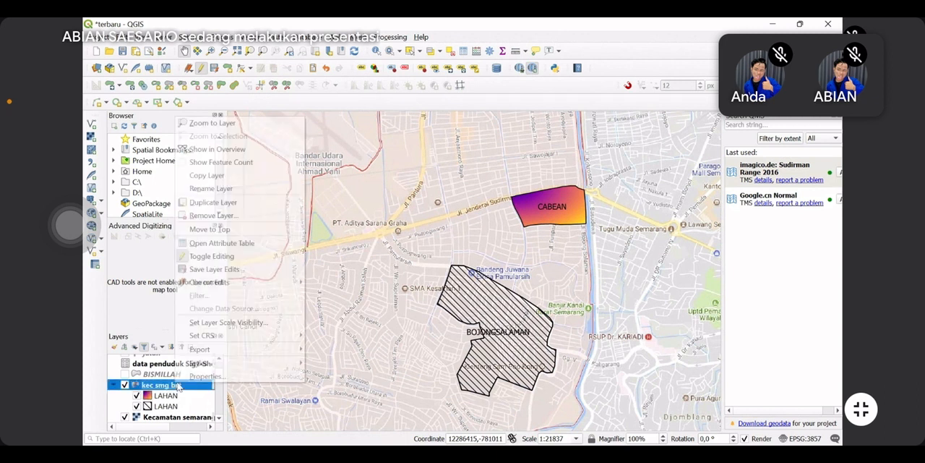
pyautogui.click(231, 381)
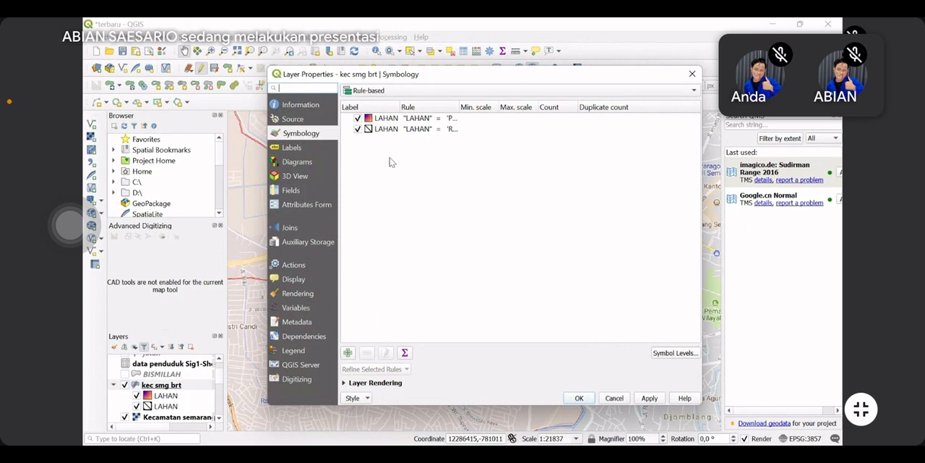
pyautogui.click(348, 352)
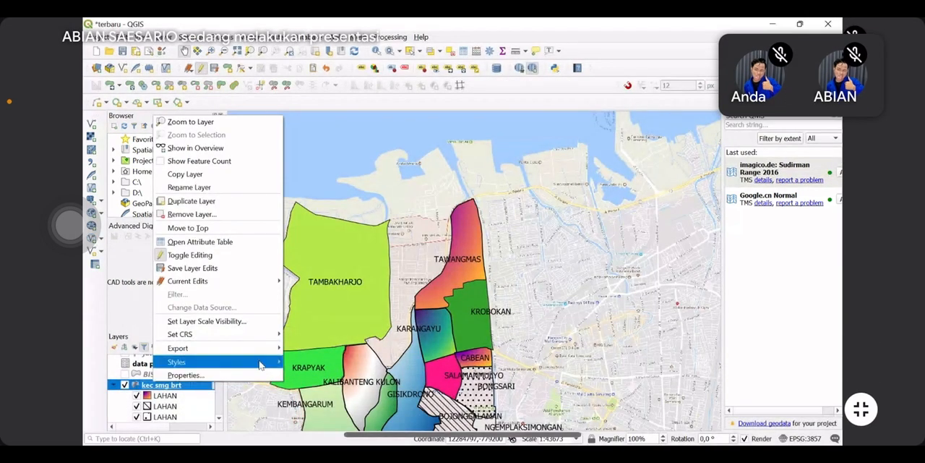
# Add another rule labelled LAHAN to the kec smg brt layer's symbology and open its filter expression builder
pyautogui.click(538, 168)
pyautogui.rightClick(159, 387)
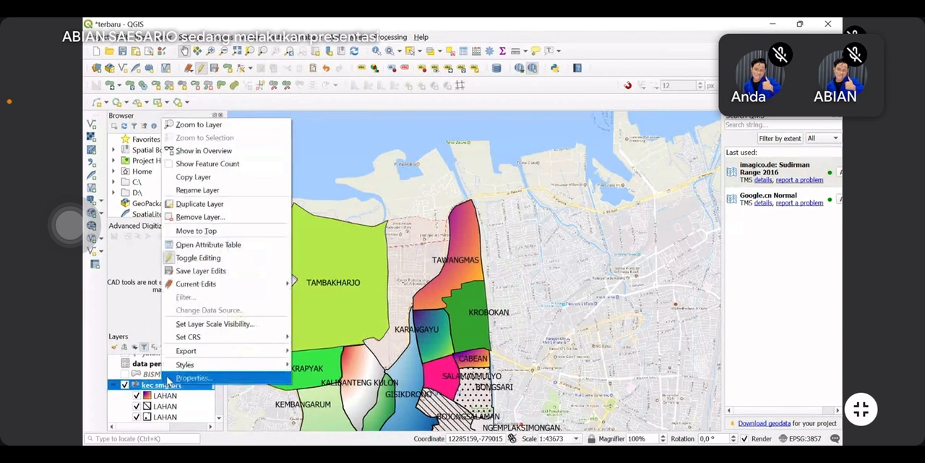
pyautogui.click(171, 379)
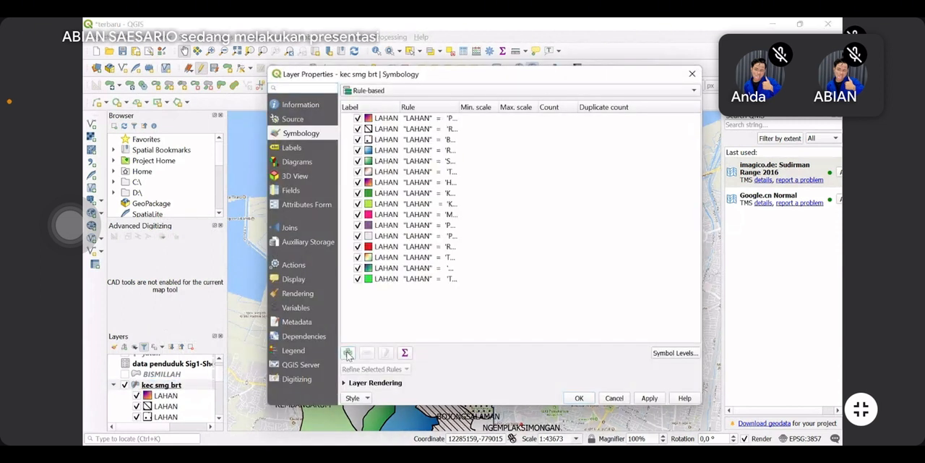
pyautogui.click(347, 352)
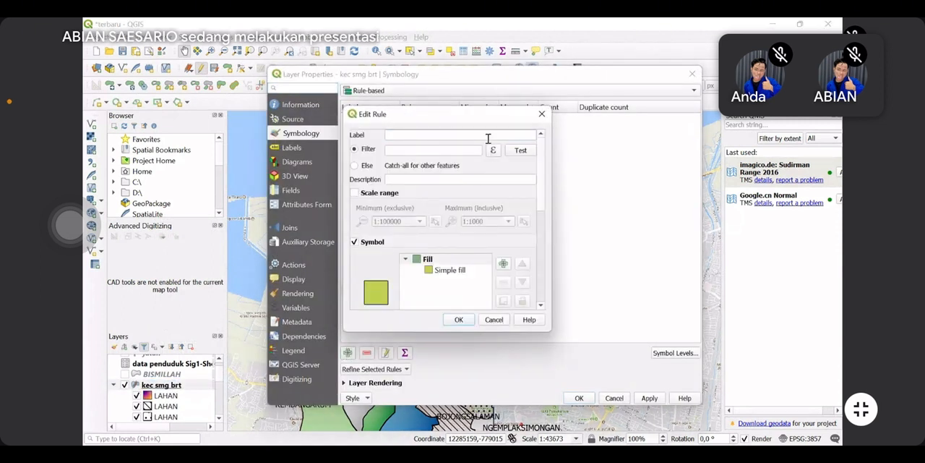
pyautogui.click(488, 136)
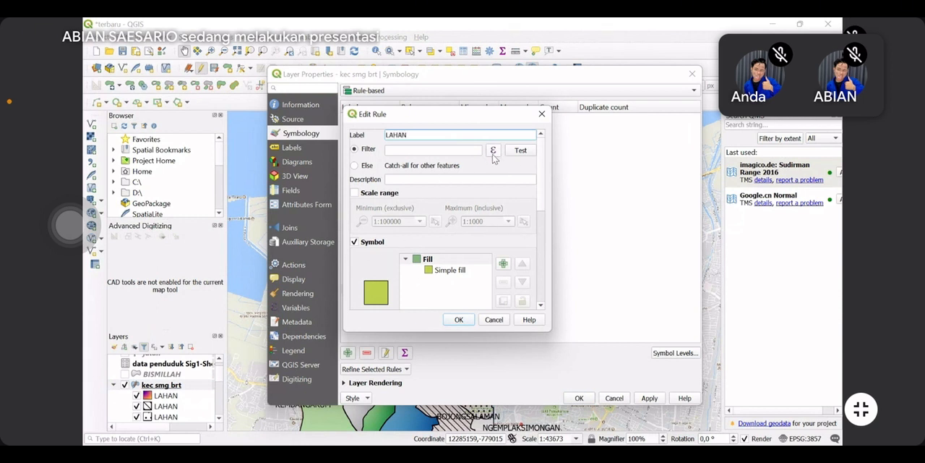
pyautogui.click(493, 151)
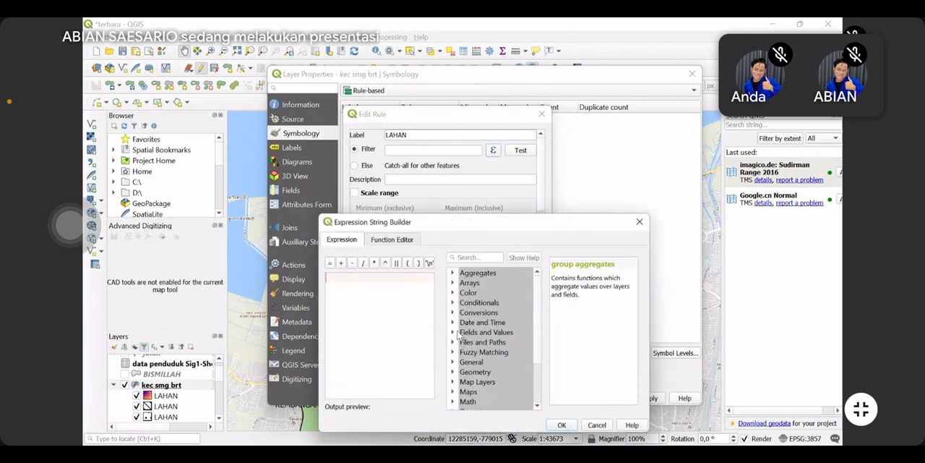
# Set the new LAHAN rule's filter expression to "LAHAN" = 'SWALAYAN' using the field's unique values, and confirm it
pyautogui.click(453, 333)
pyautogui.doubleClick(494, 384)
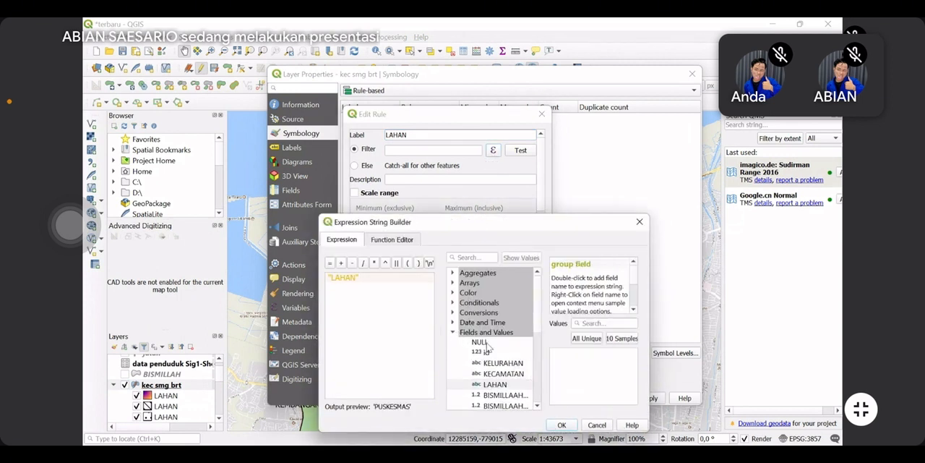
pyautogui.click(330, 263)
pyautogui.click(597, 338)
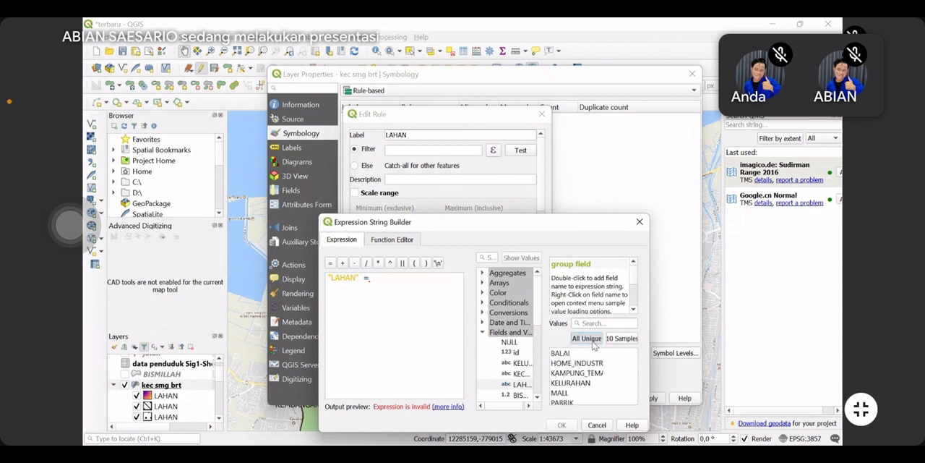
pyautogui.scroll(-1, 593, 372)
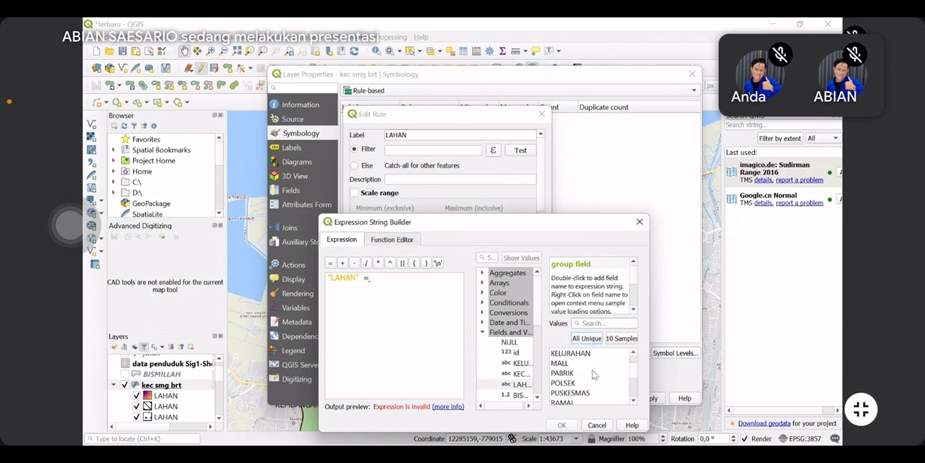
pyautogui.scroll(-2, 593, 374)
pyautogui.doubleClick(587, 372)
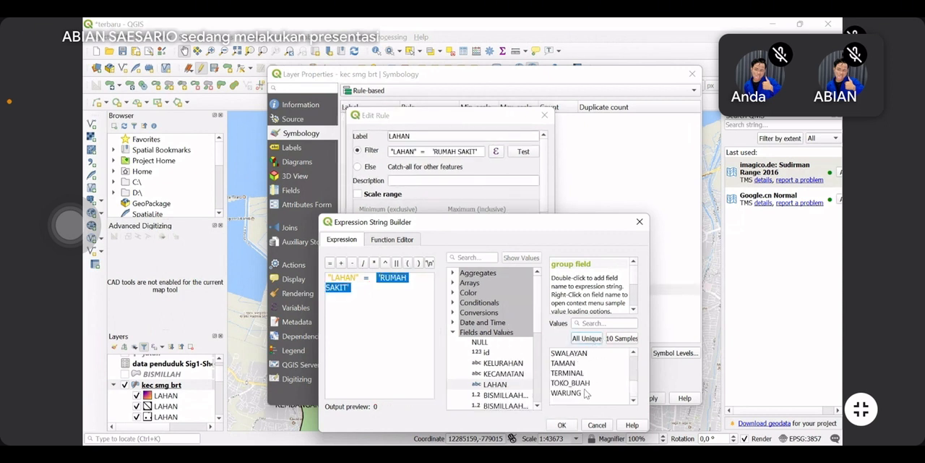
pyautogui.doubleClick(578, 354)
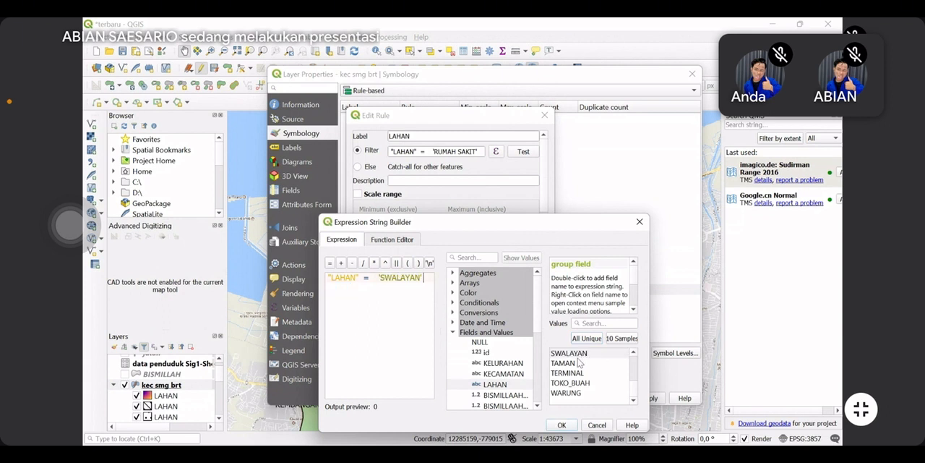
pyautogui.click(562, 426)
# Give the SWALAYAN rule a bright magenta fill colour and apply the rule-based symbology to the layer
pyautogui.scroll(-3, 494, 288)
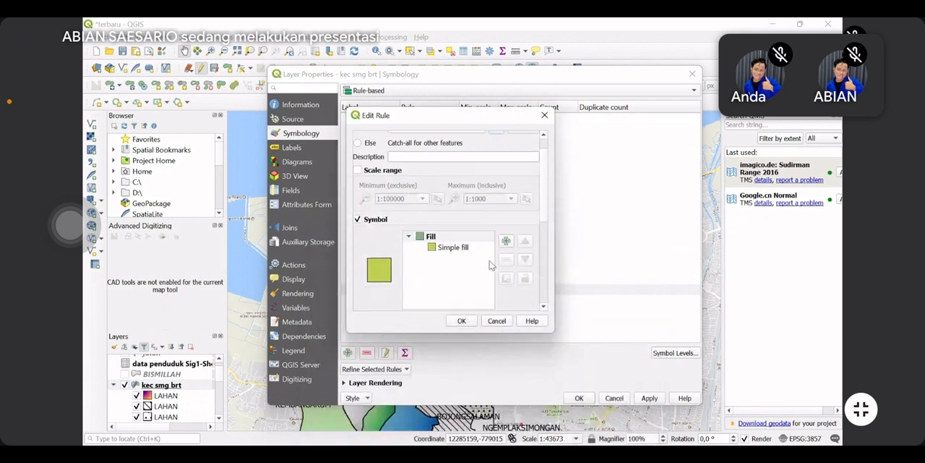
pyautogui.click(524, 299)
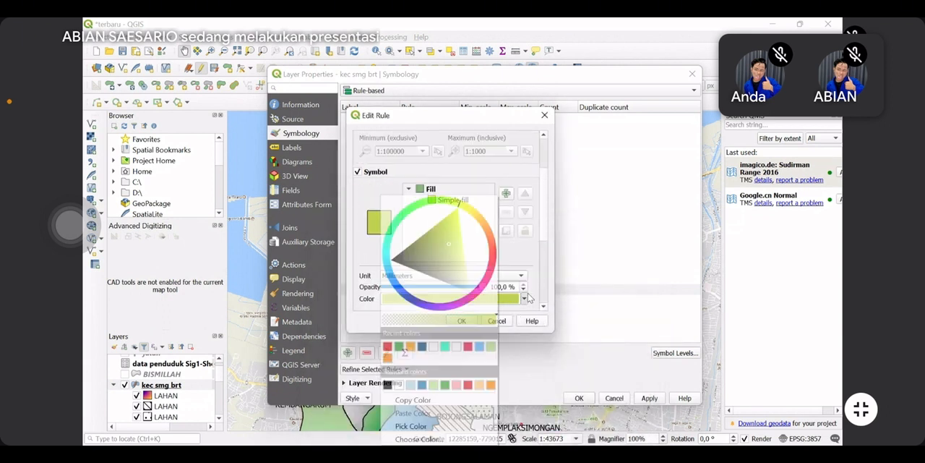
pyautogui.click(464, 303)
pyautogui.click(462, 282)
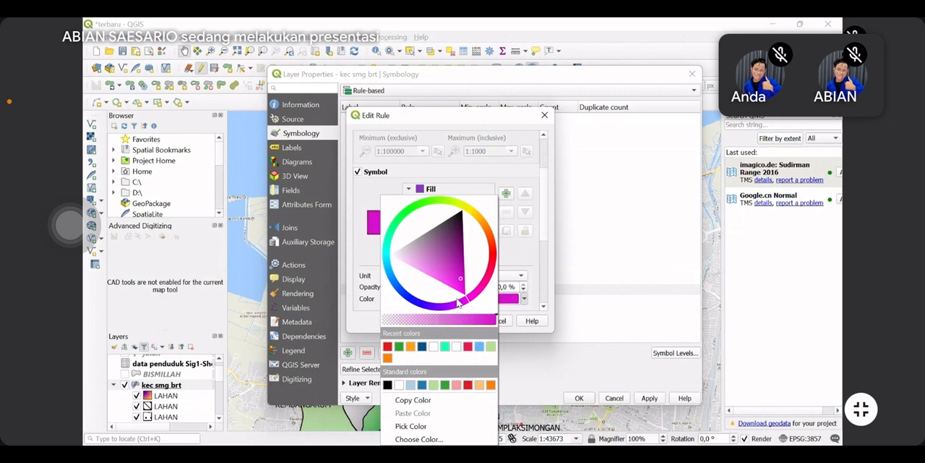
pyautogui.click(461, 293)
pyautogui.click(524, 299)
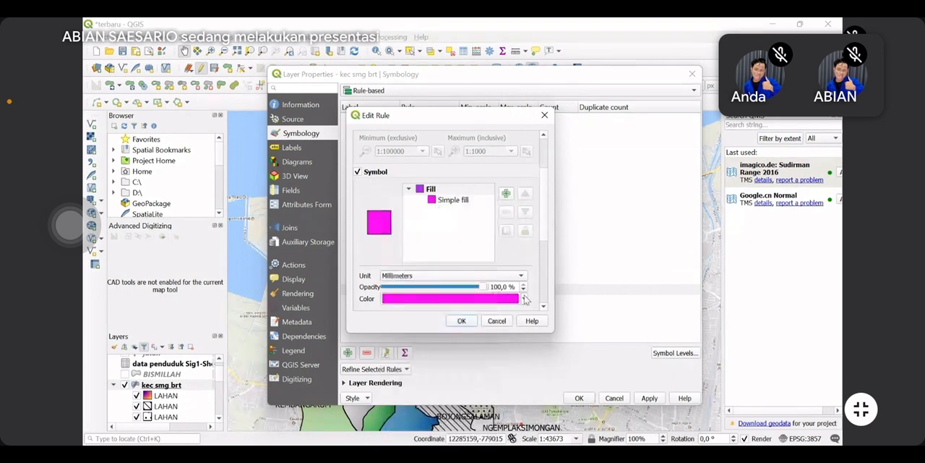
pyautogui.click(460, 323)
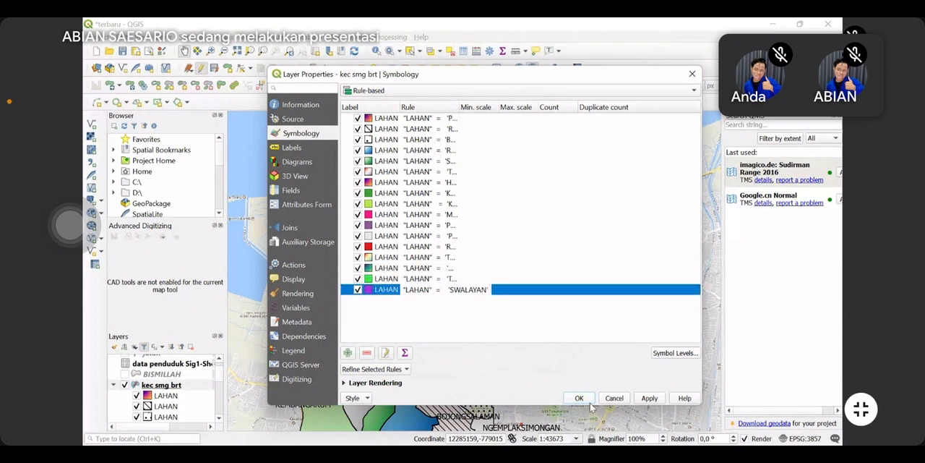
pyautogui.click(579, 397)
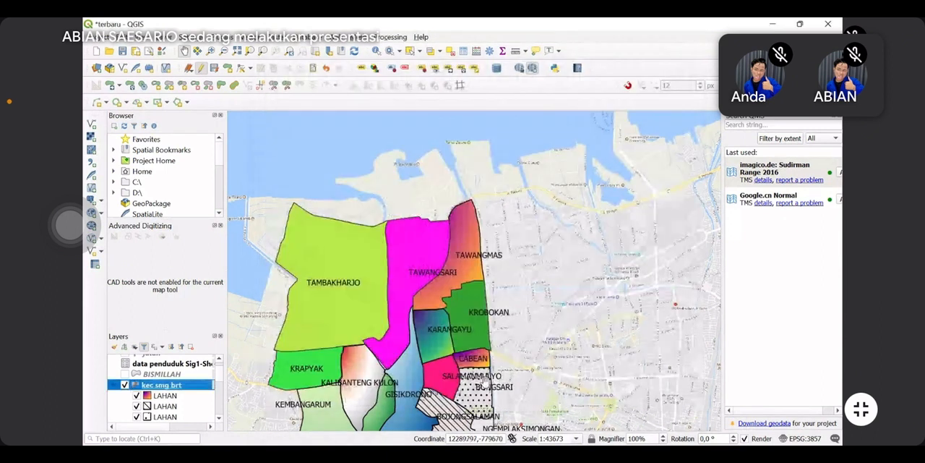
# Reopen the kec smg brt layer's symbology and switch it to Inverted polygons with a Single symbol sub renderer
pyautogui.scroll(-1, 504, 246)
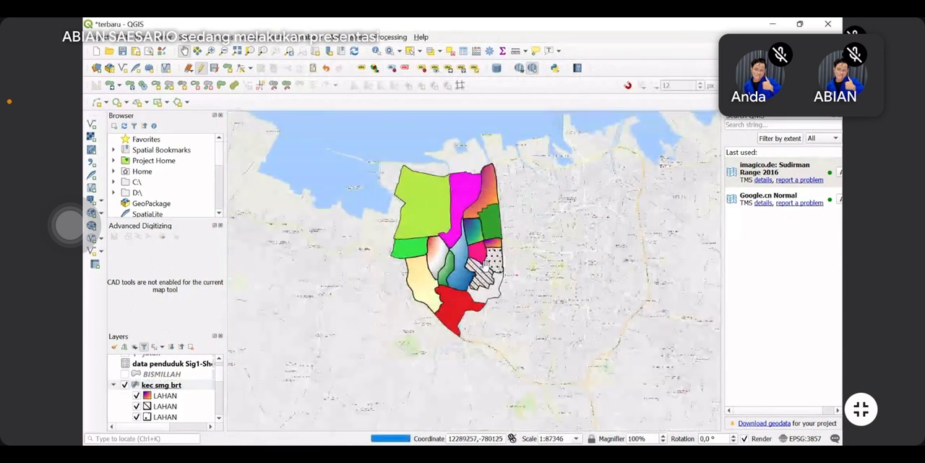
pyautogui.scroll(1, 461, 308)
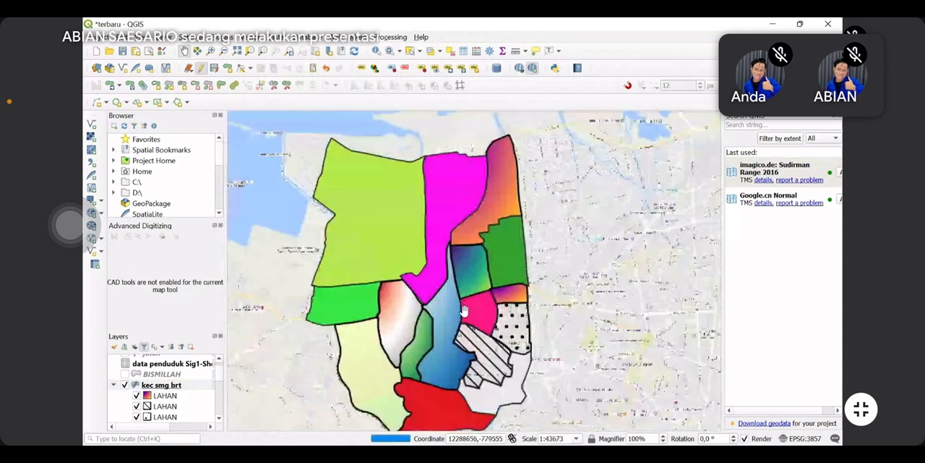
pyautogui.scroll(-1, 461, 308)
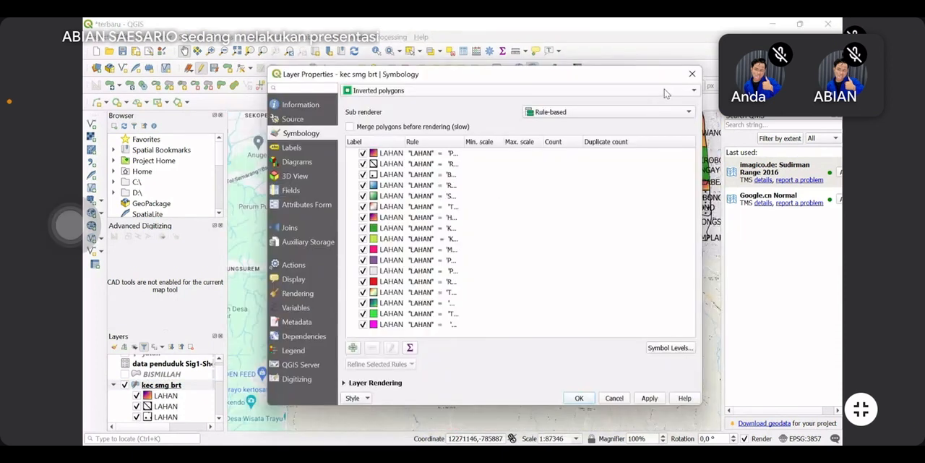
pyautogui.click(537, 93)
pyautogui.click(531, 91)
pyautogui.click(632, 112)
pyautogui.click(578, 78)
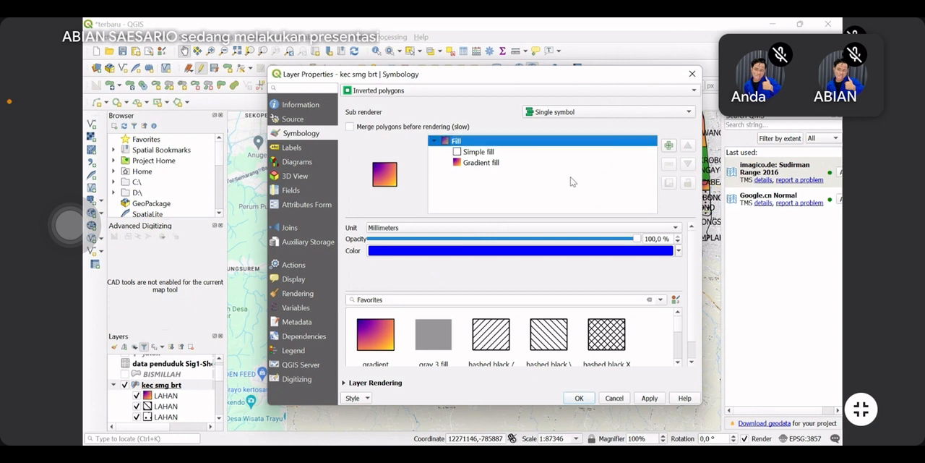
# Remove the gradient fill symbol layer from the inverted polygons symbol
pyautogui.click(490, 142)
pyautogui.click(460, 163)
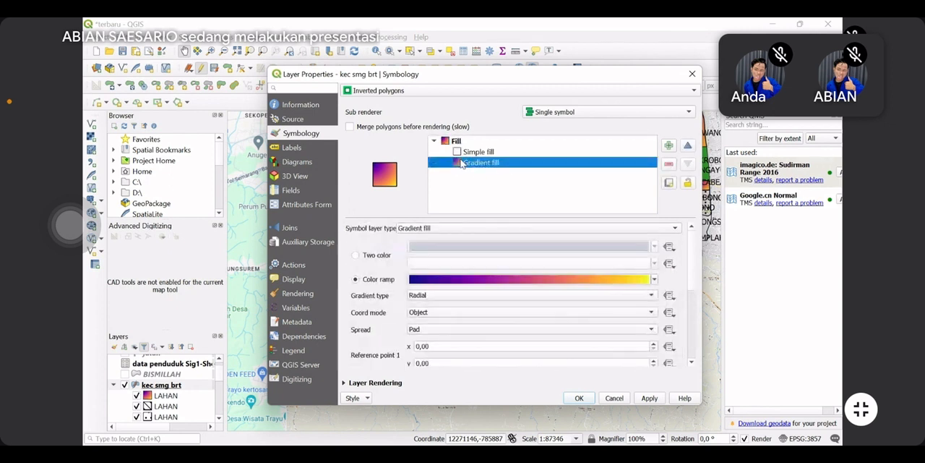
pyautogui.click(668, 163)
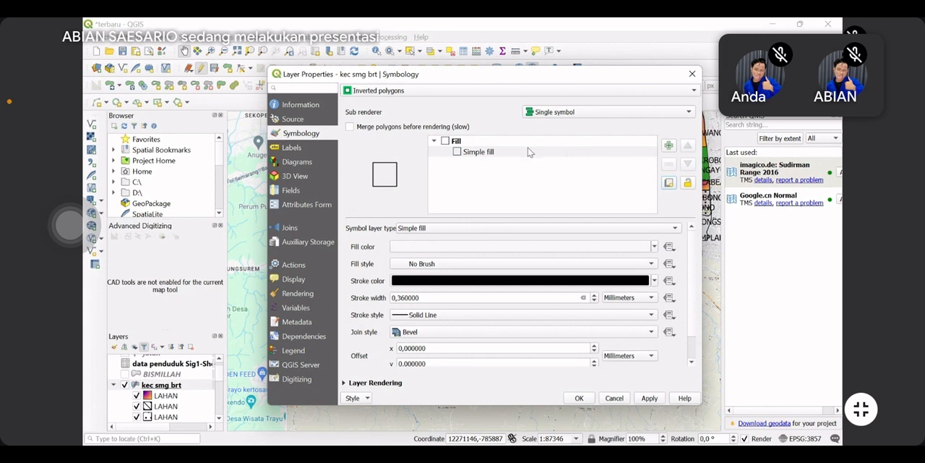
# Add a solid simple fill to the inverted polygons symbol and remove the original No Brush simple fill
pyautogui.click(499, 157)
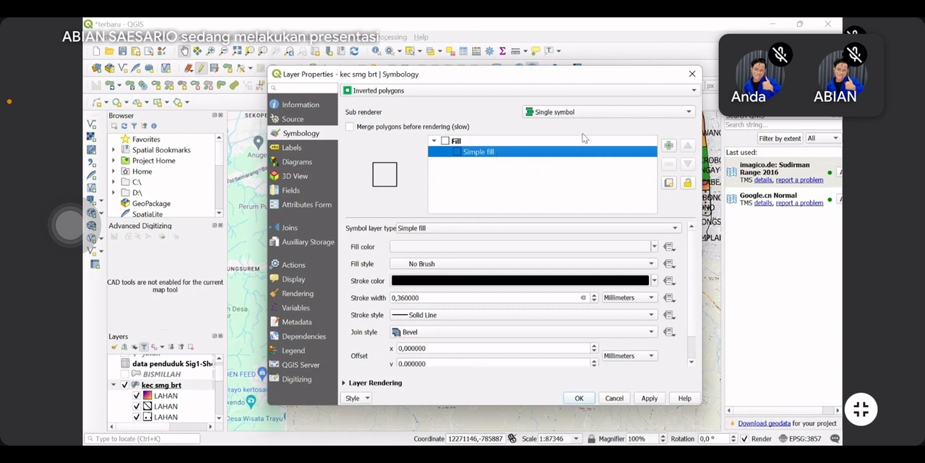
pyautogui.click(668, 145)
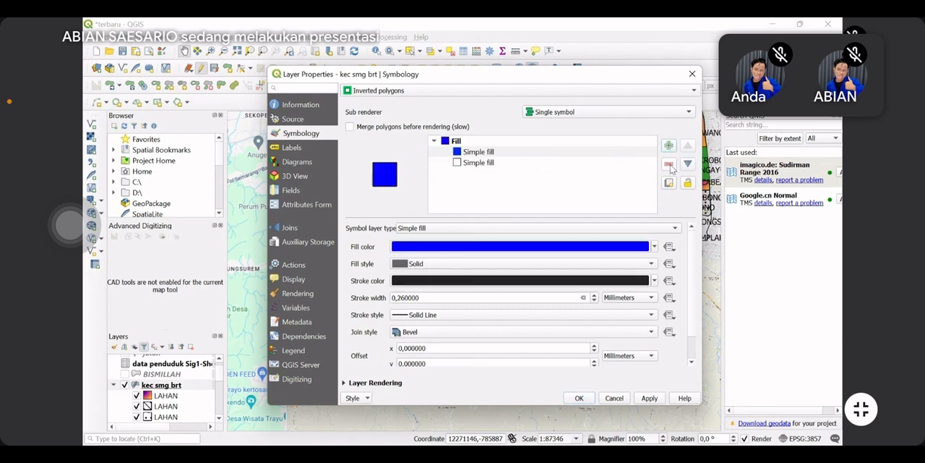
pyautogui.click(610, 154)
pyautogui.click(615, 162)
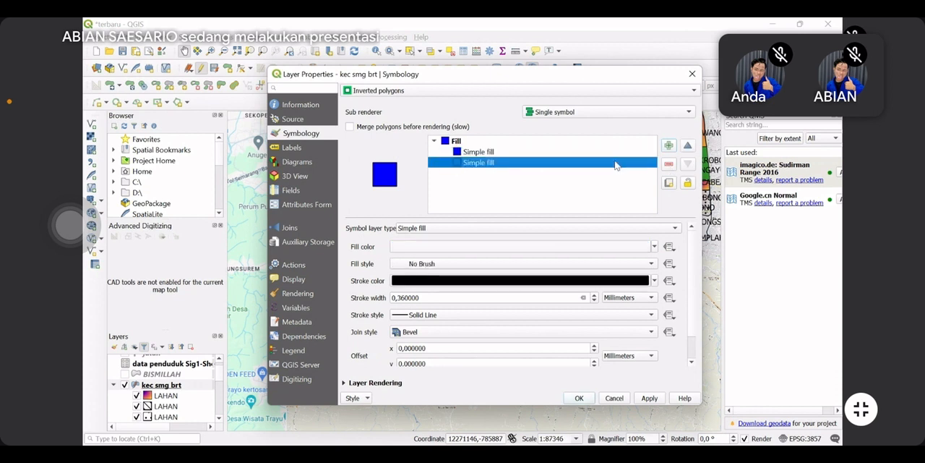
pyautogui.click(669, 164)
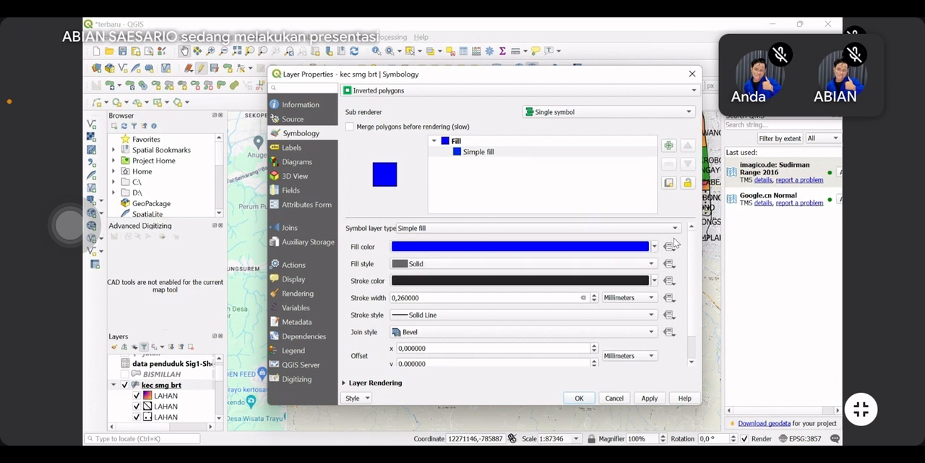
# Set the simple fill's colour to pink #ff5eb7
pyautogui.moveTo(655, 249)
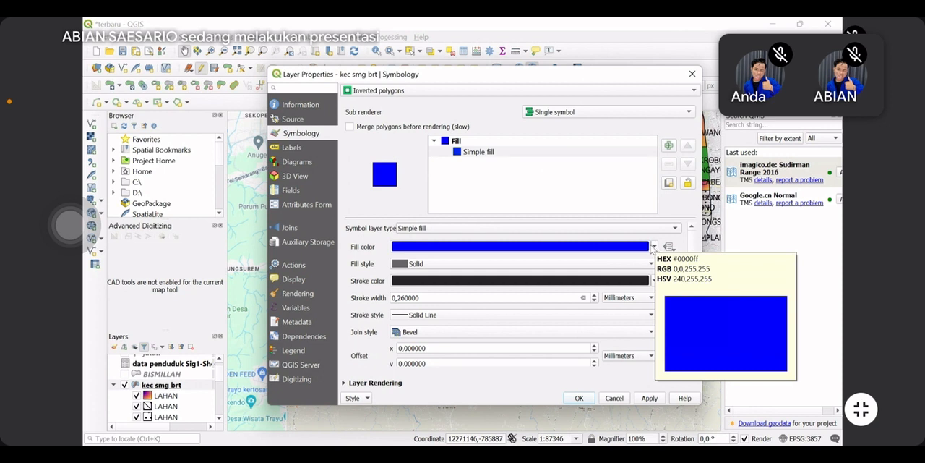
pyautogui.click(652, 247)
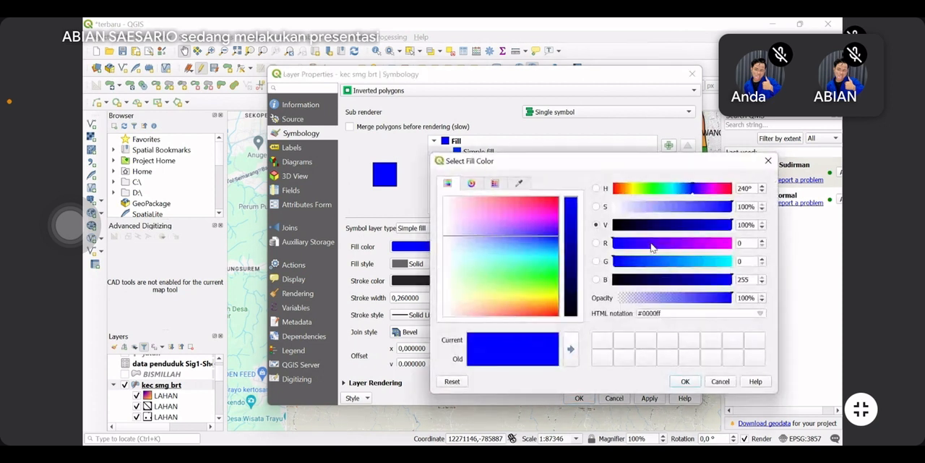
pyautogui.moveTo(529, 230); pyautogui.dragTo(516, 207)
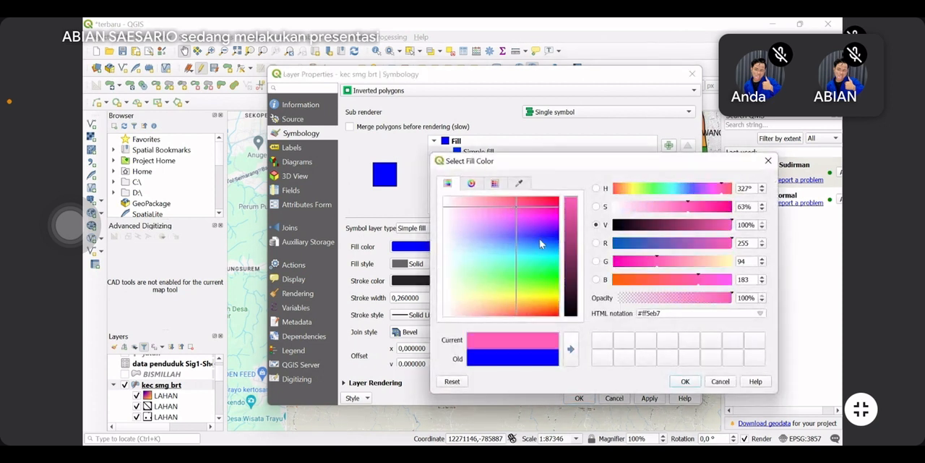
pyautogui.click(685, 380)
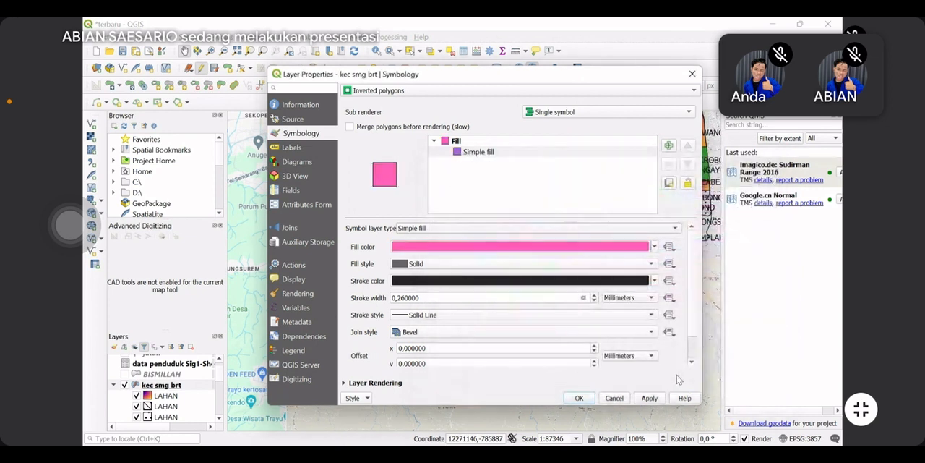
# Set the simple fill's colour to light blue and apply the inverted polygons symbology to the layer
pyautogui.click(655, 247)
pyautogui.moveTo(459, 247)
pyautogui.mouseDown()
pyautogui.moveTo(454, 238)
pyautogui.moveTo(444, 278)
pyautogui.moveTo(432, 281)
pyautogui.mouseUp()
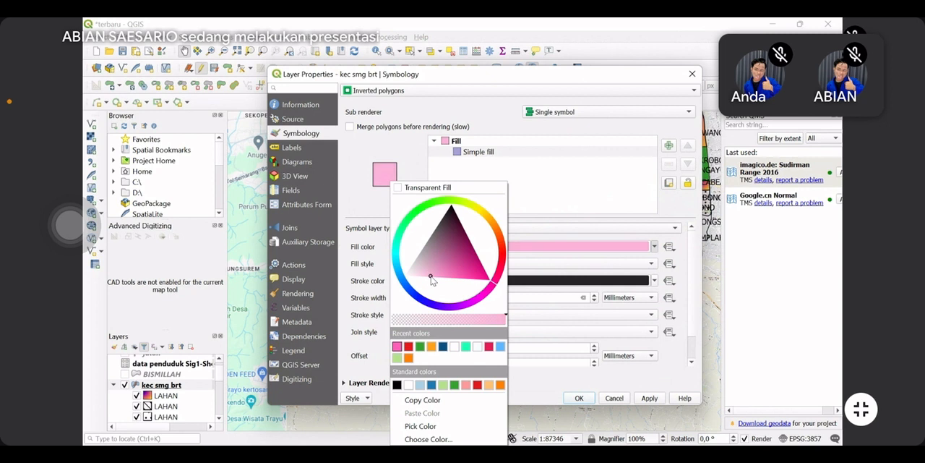
pyautogui.click(403, 275)
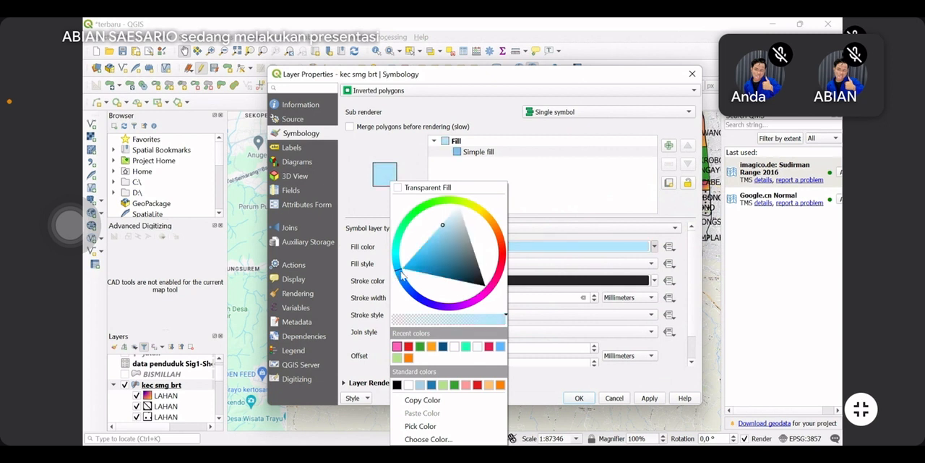
pyautogui.click(526, 285)
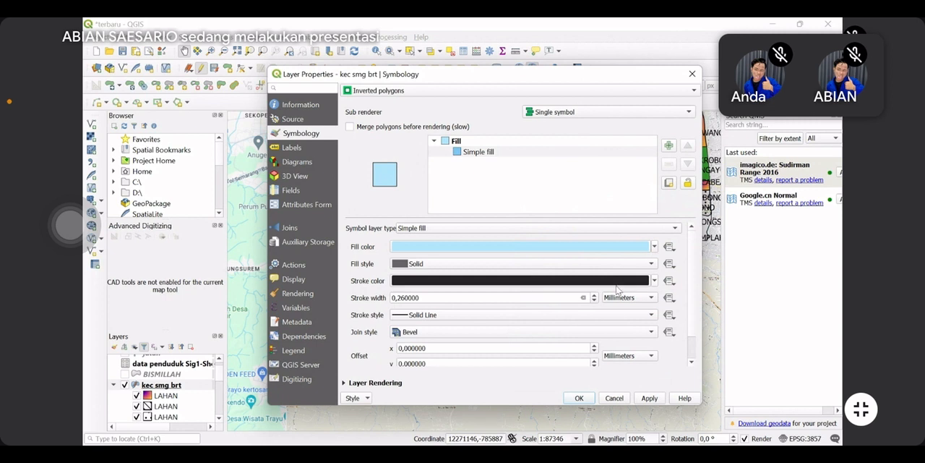
pyautogui.click(648, 398)
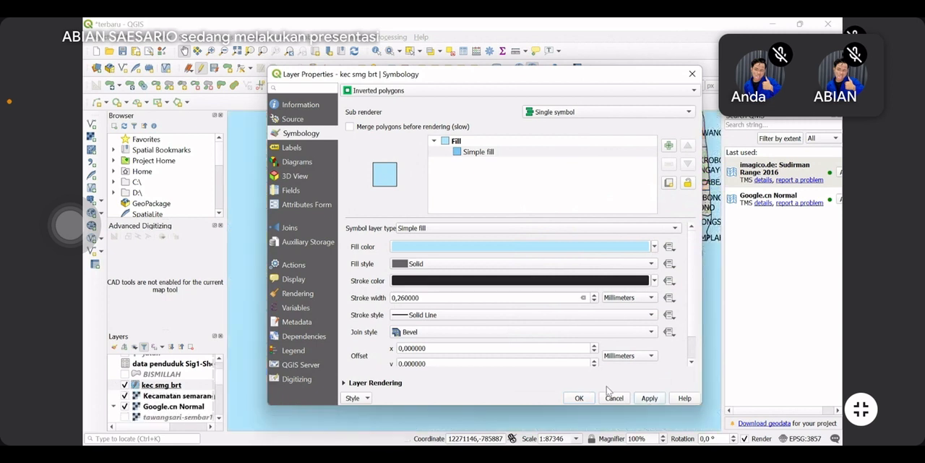
pyautogui.click(579, 399)
pyautogui.moveTo(615, 263); pyautogui.dragTo(314, 342)
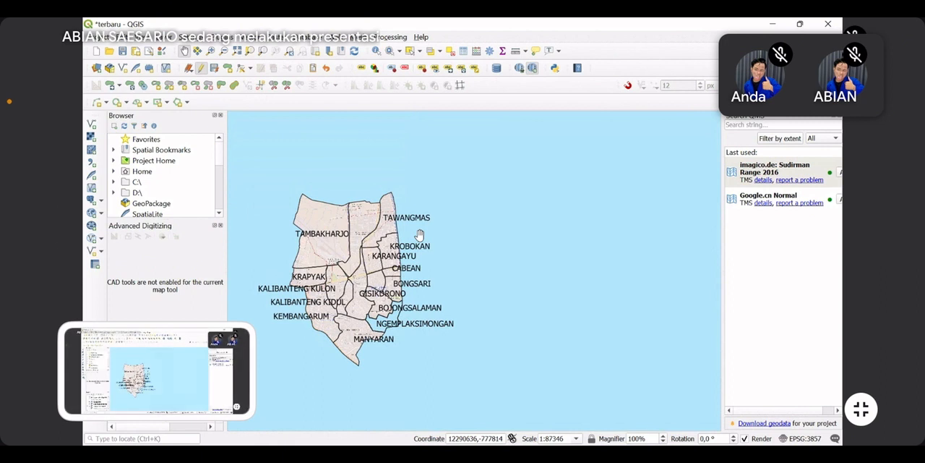
pyautogui.moveTo(419, 235); pyautogui.dragTo(499, 239)
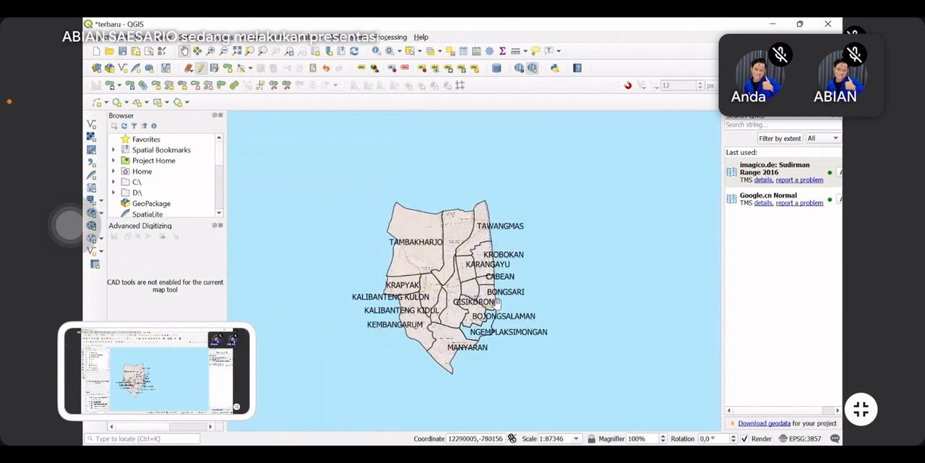
pyautogui.scroll(1, 497, 303)
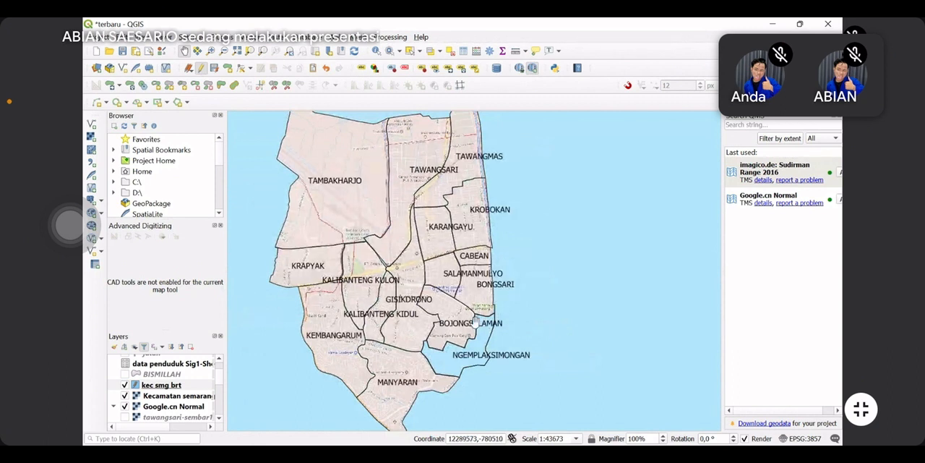
pyautogui.scroll(1, 475, 321)
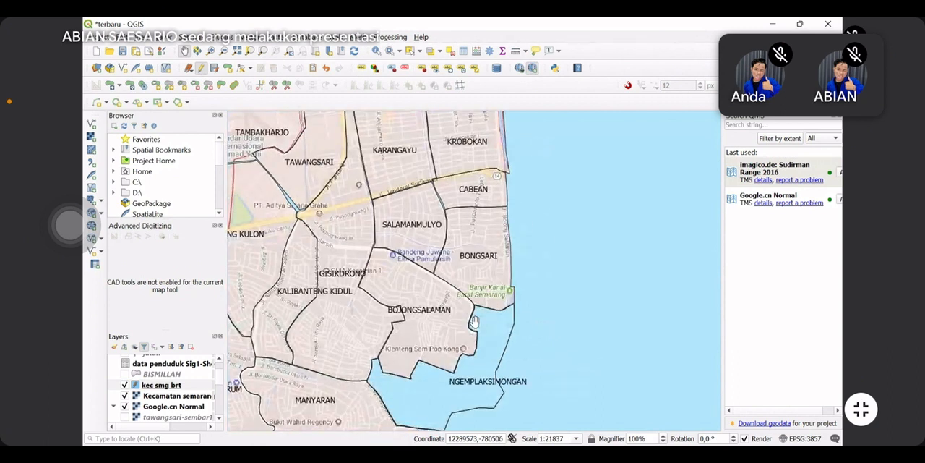
pyautogui.moveTo(475, 322); pyautogui.dragTo(461, 253)
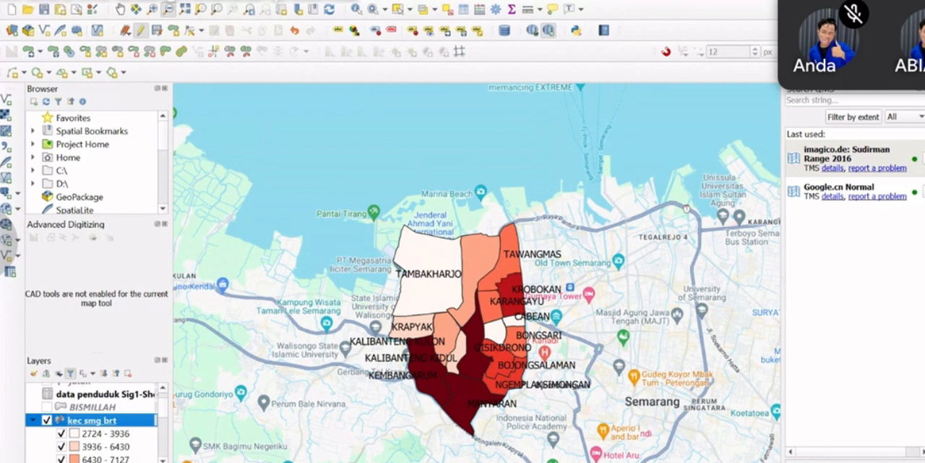
# Create a new print layout titled "kecamatan smg barat"
pyautogui.click(12, 1)
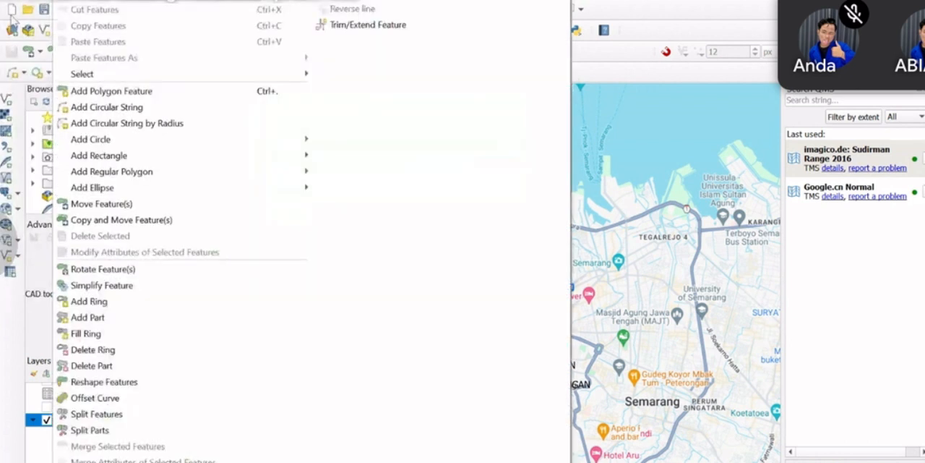
pyautogui.click(9, 3)
pyautogui.click(7, 2)
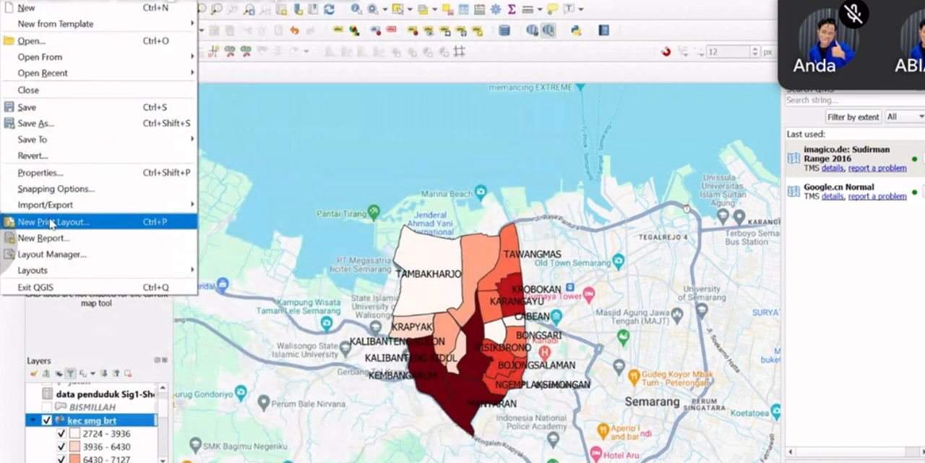
pyautogui.click(106, 228)
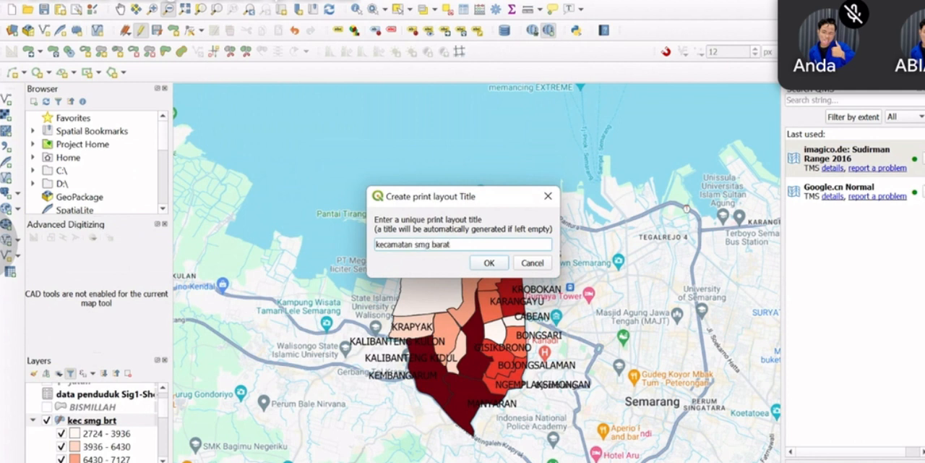
pyautogui.click(489, 264)
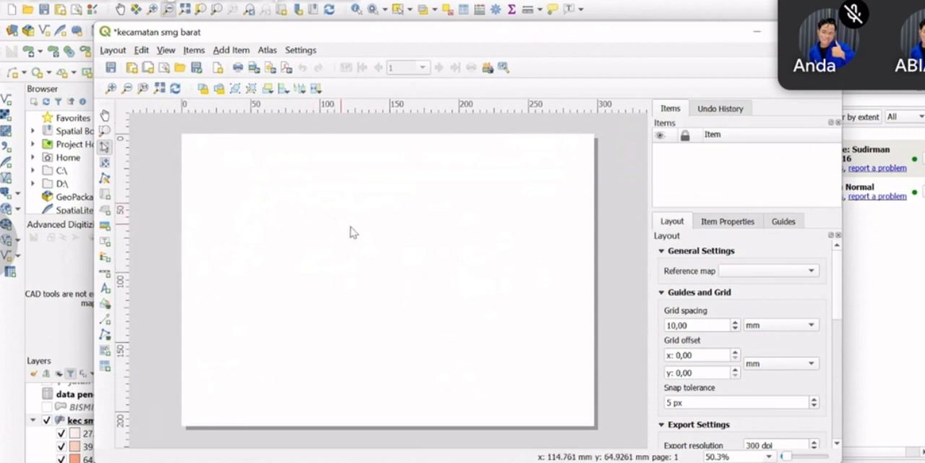
# Set the layout page size to A3 with landscape orientation
pyautogui.rightClick(397, 241)
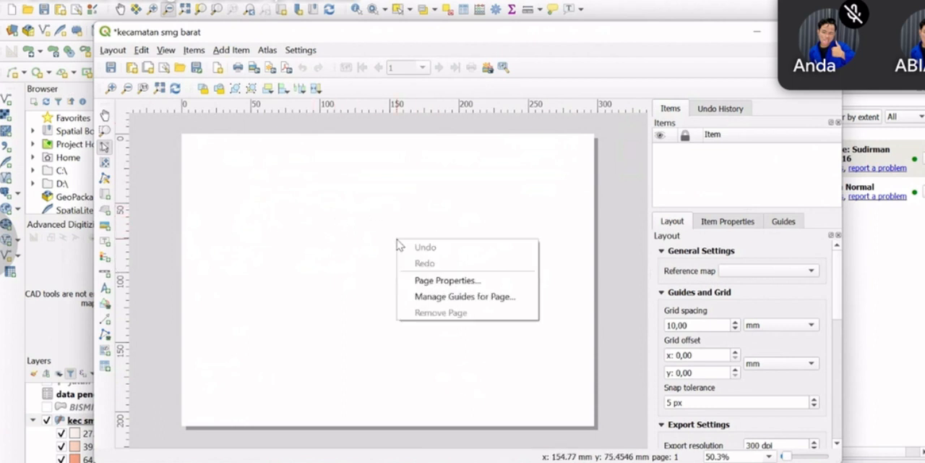
pyautogui.click(446, 281)
pyautogui.click(771, 275)
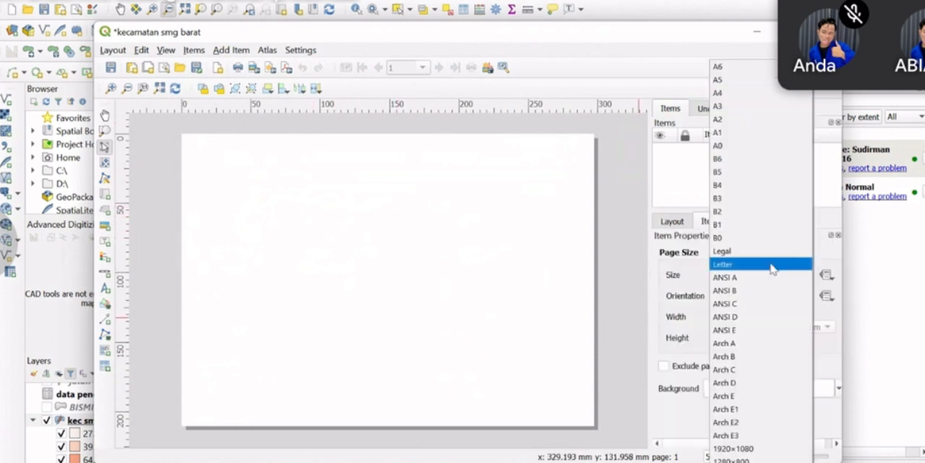
pyautogui.click(755, 106)
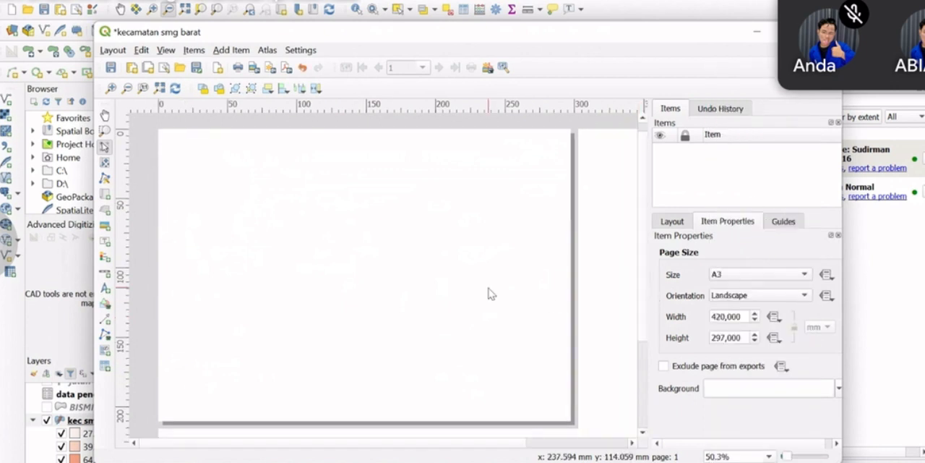
pyautogui.scroll(-1, 481, 289)
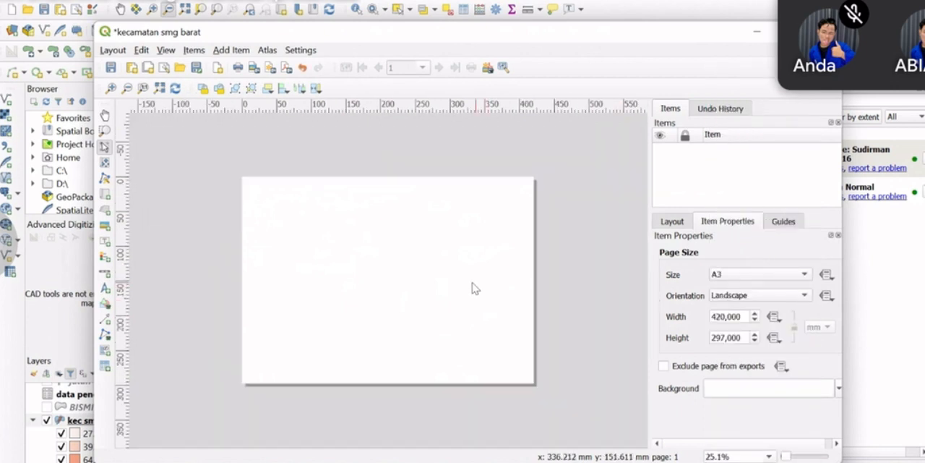
# Draw two adjoining full-height rectangles inside the page margins, a large one covering the left two-thirds and a narrow one filling the right side
pyautogui.click(104, 304)
pyautogui.click(154, 307)
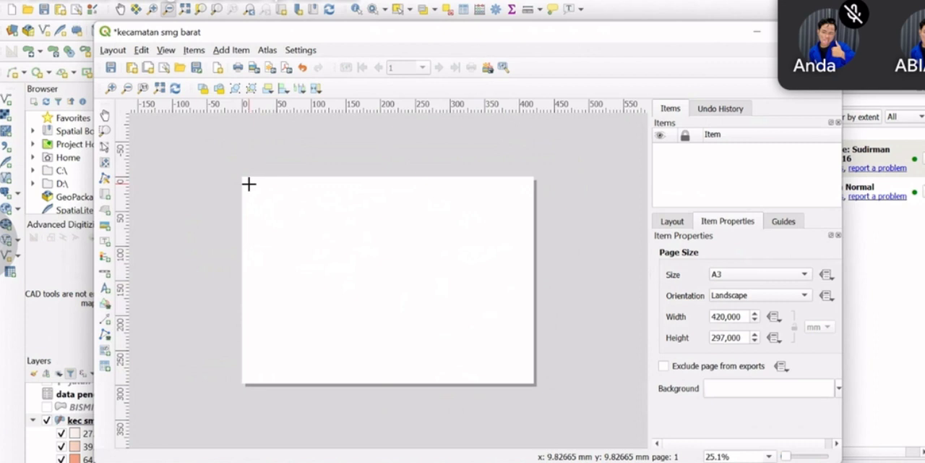
pyautogui.moveTo(249, 184); pyautogui.dragTo(442, 377)
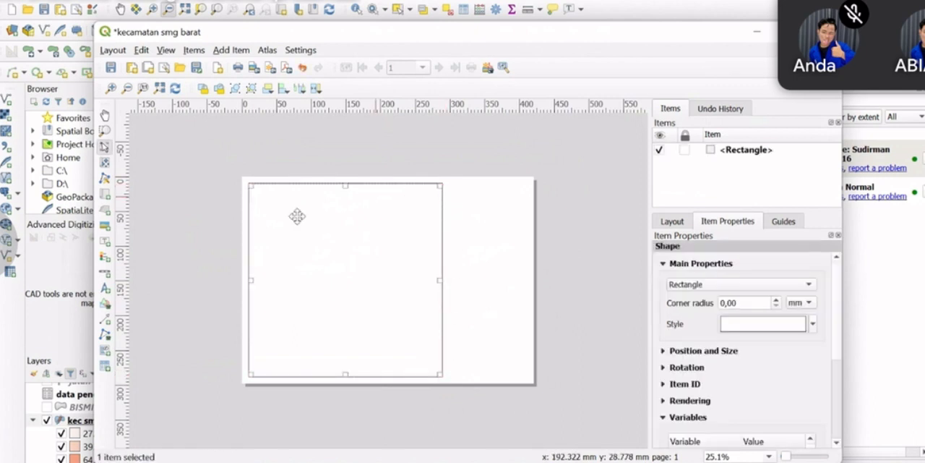
pyautogui.click(102, 301)
pyautogui.click(148, 304)
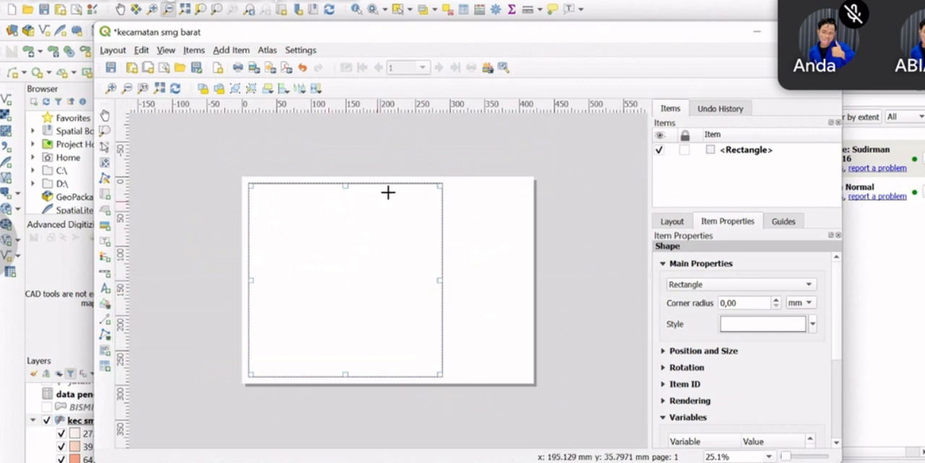
pyautogui.moveTo(441, 183); pyautogui.dragTo(525, 376)
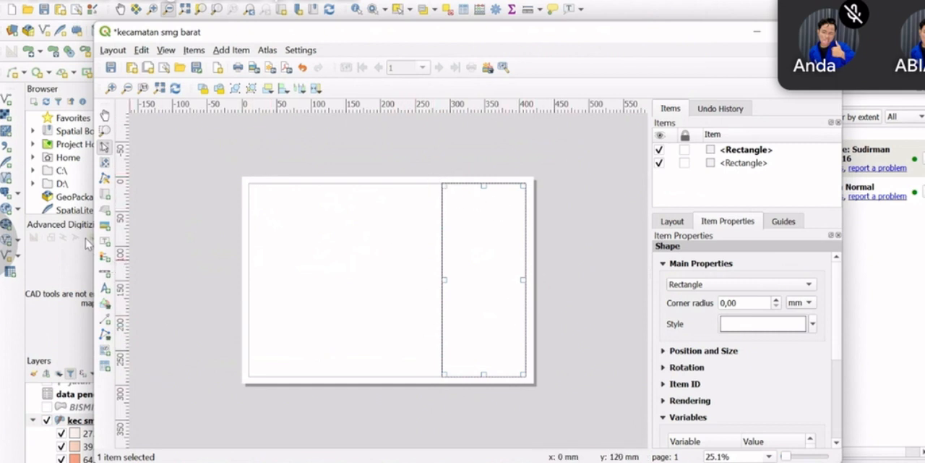
pyautogui.doubleClick(776, 301)
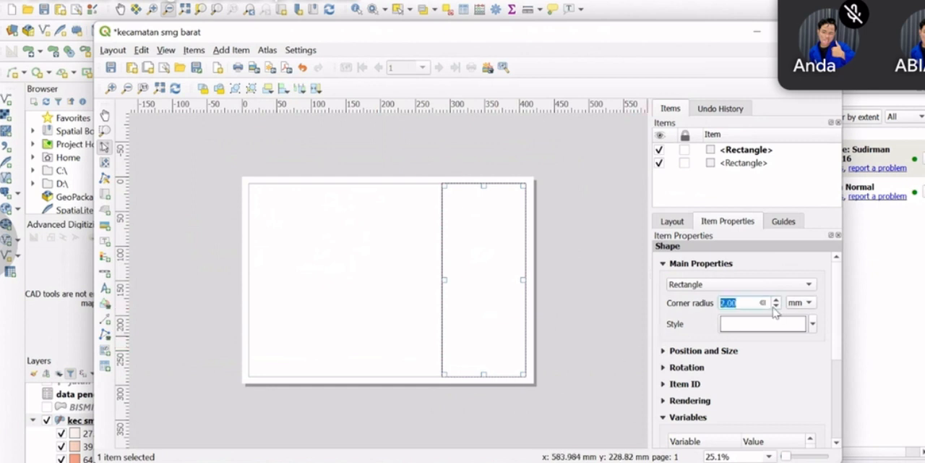
pyautogui.scroll(-1, 778, 349)
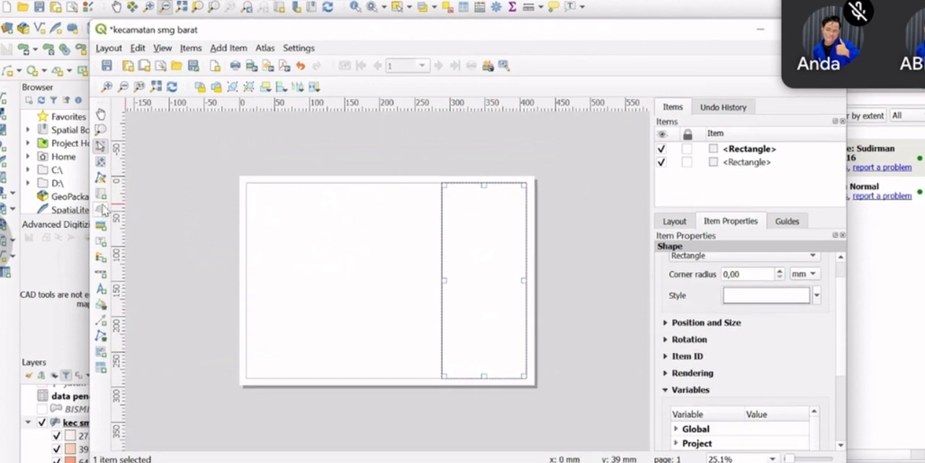
# Add a map about 257 by 255 mm inside the large rectangle and set its scale to 27000
pyautogui.click(101, 195)
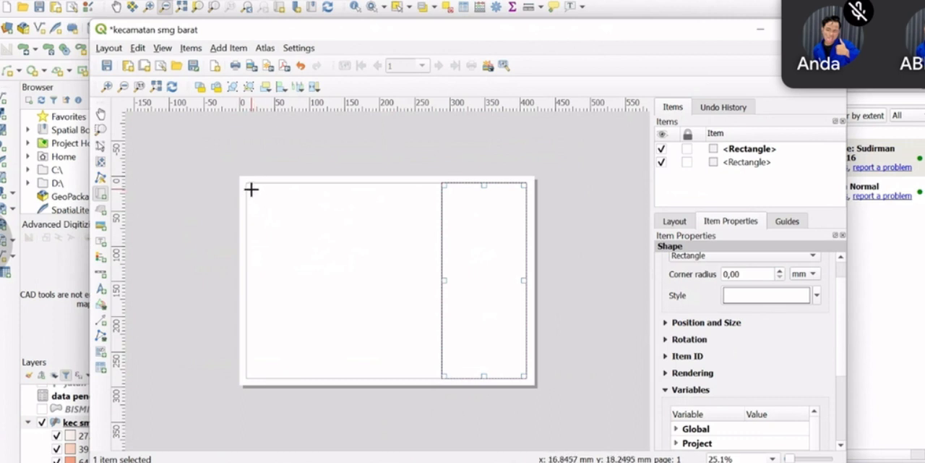
pyautogui.moveTo(254, 189); pyautogui.dragTo(432, 370)
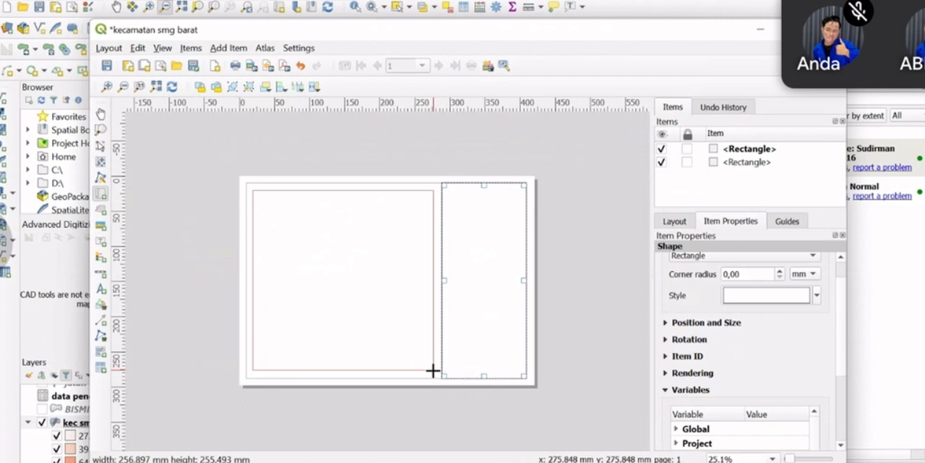
pyautogui.moveTo(432, 370); pyautogui.dragTo(430, 369)
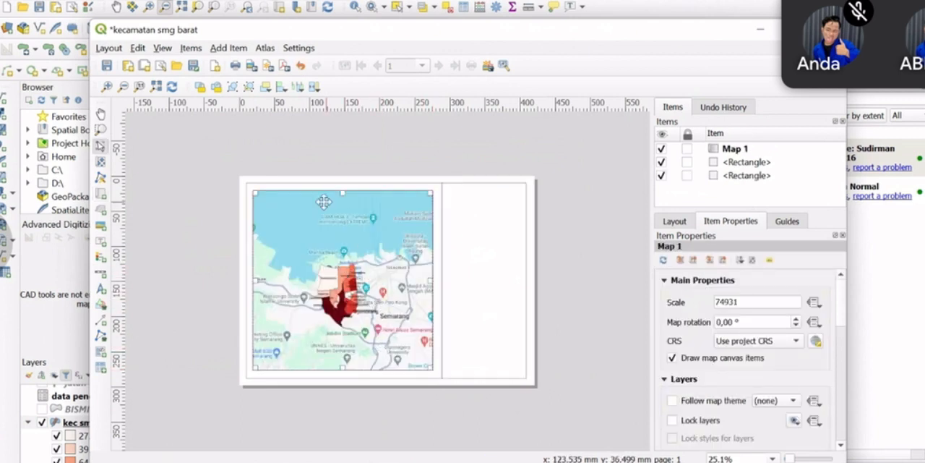
pyautogui.doubleClick(757, 303)
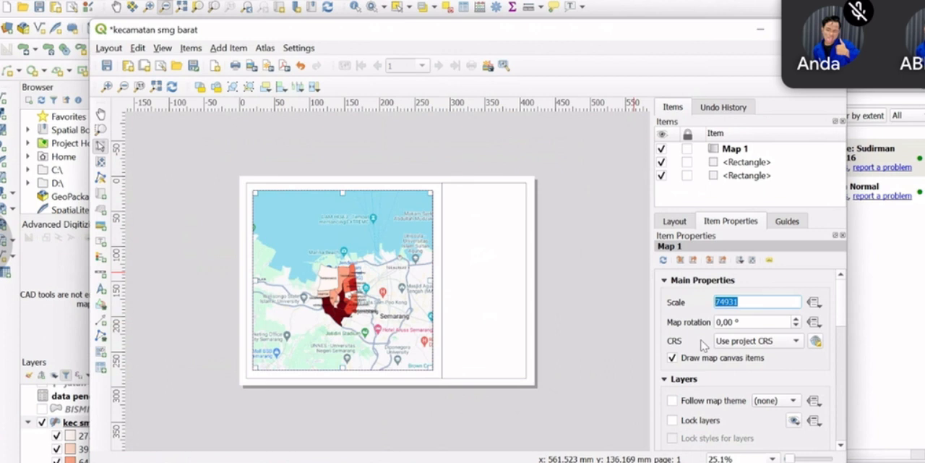
pyautogui.write('27000')
pyautogui.press('Return')
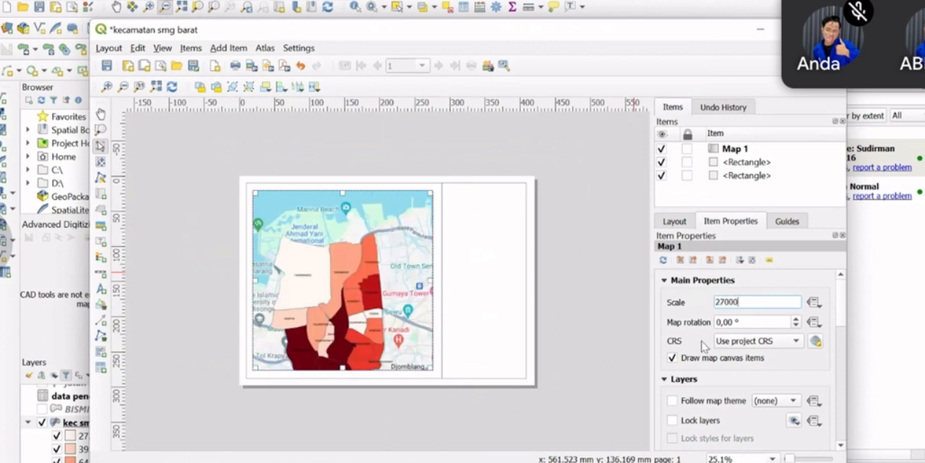
# Move the map content so the whole kecamatan fits within the map frame and set the scale to 29000
pyautogui.click(100, 161)
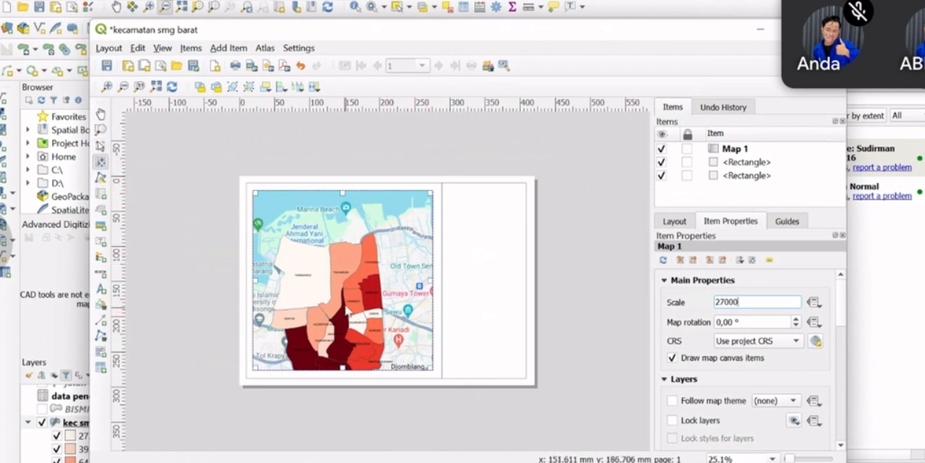
pyautogui.moveTo(318, 282); pyautogui.dragTo(330, 246)
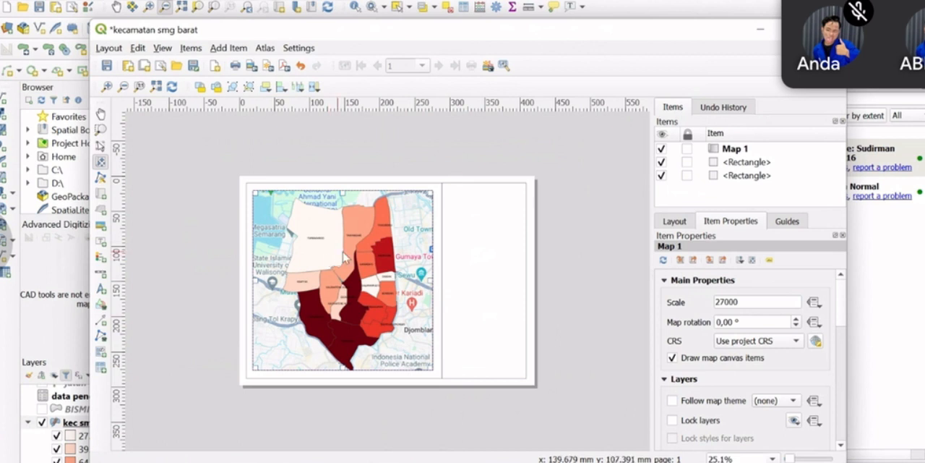
pyautogui.doubleClick(734, 304)
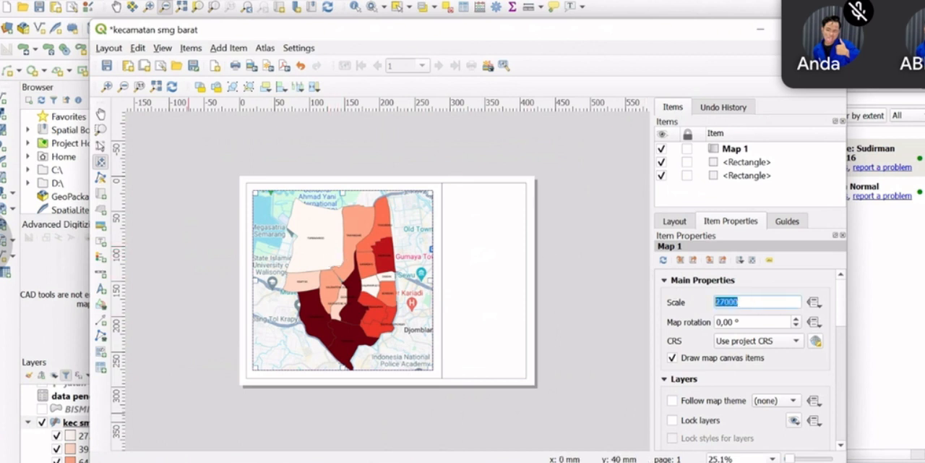
pyautogui.write('2')
pyautogui.press('Return')
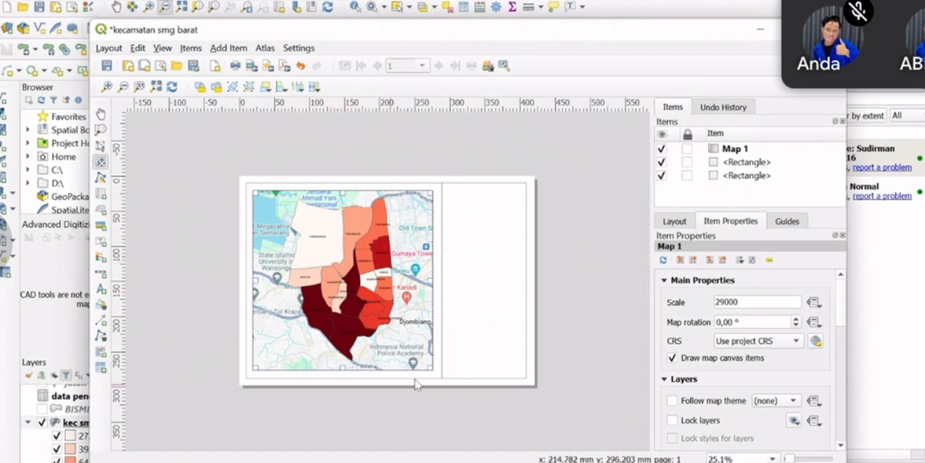
# Hide the Google.cn Normal basemap in the main project and return to the kecamatan smg barat layout
pyautogui.click(760, 28)
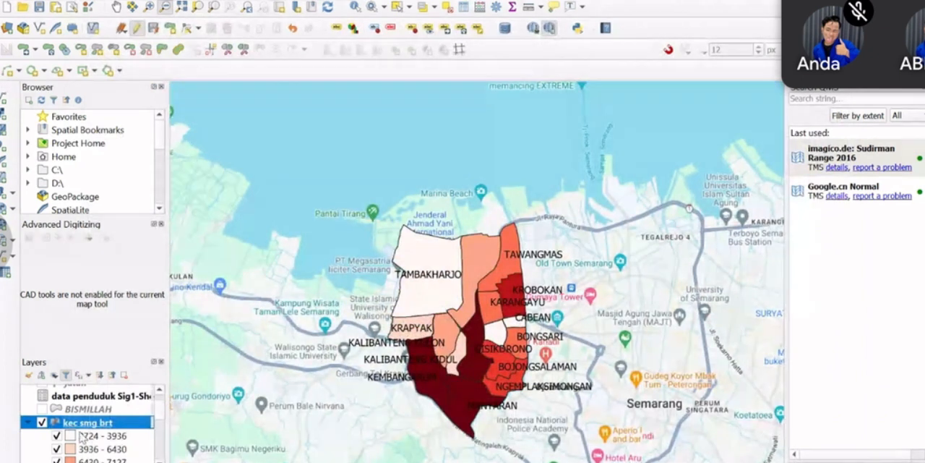
pyautogui.scroll(-2, 79, 436)
pyautogui.scroll(-3, 75, 439)
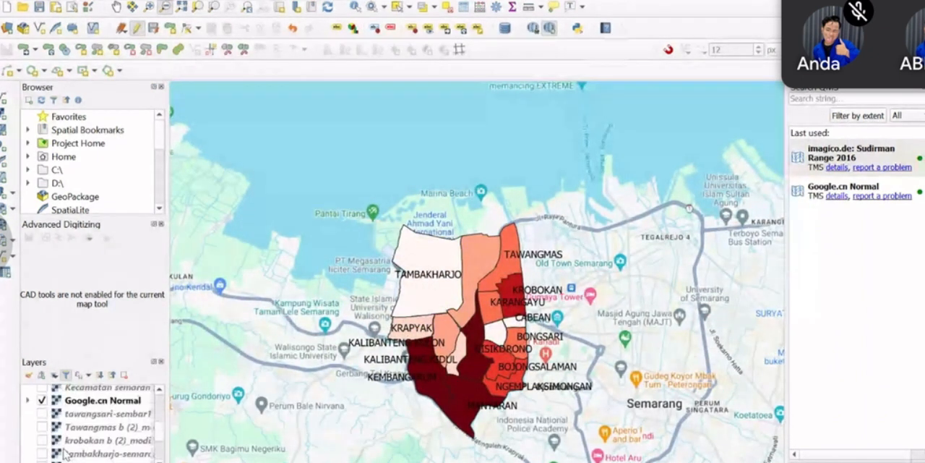
pyautogui.click(42, 400)
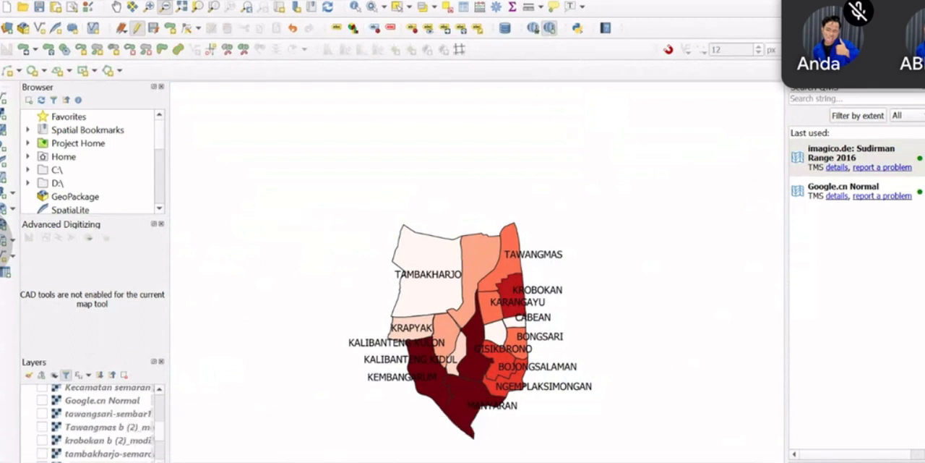
pyautogui.moveTo(649, 462)
pyautogui.click(587, 441)
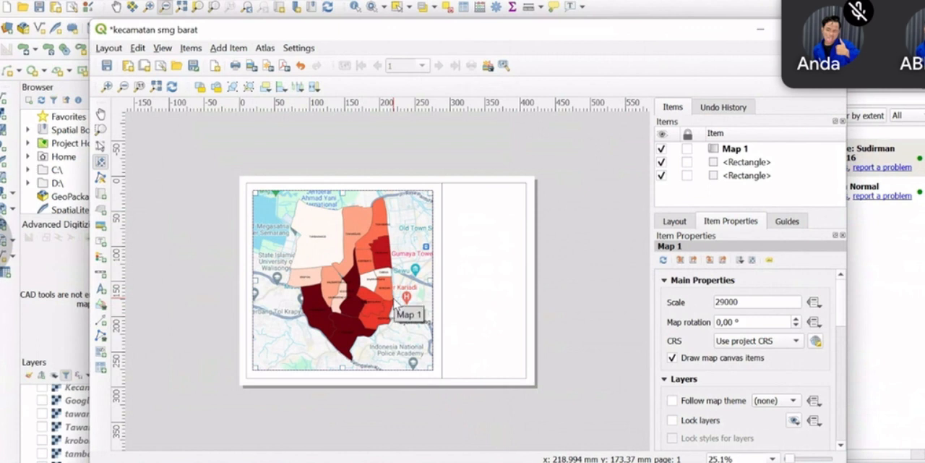
pyautogui.click(759, 30)
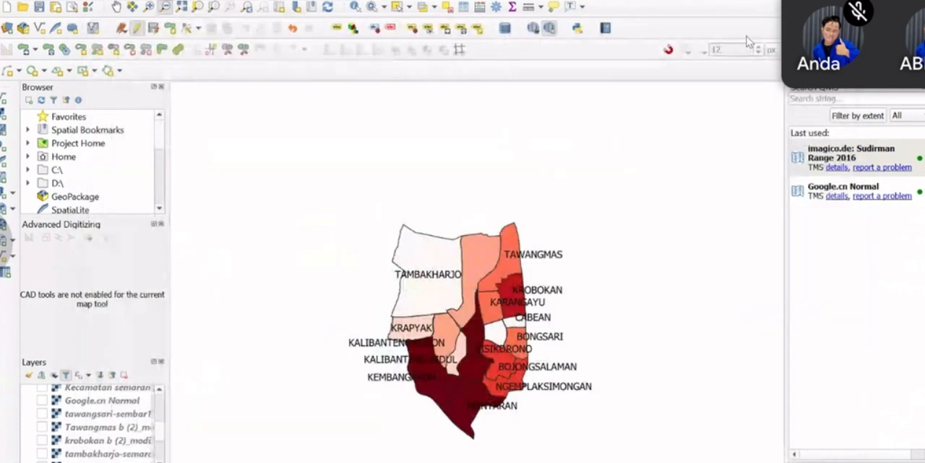
pyautogui.moveTo(649, 461)
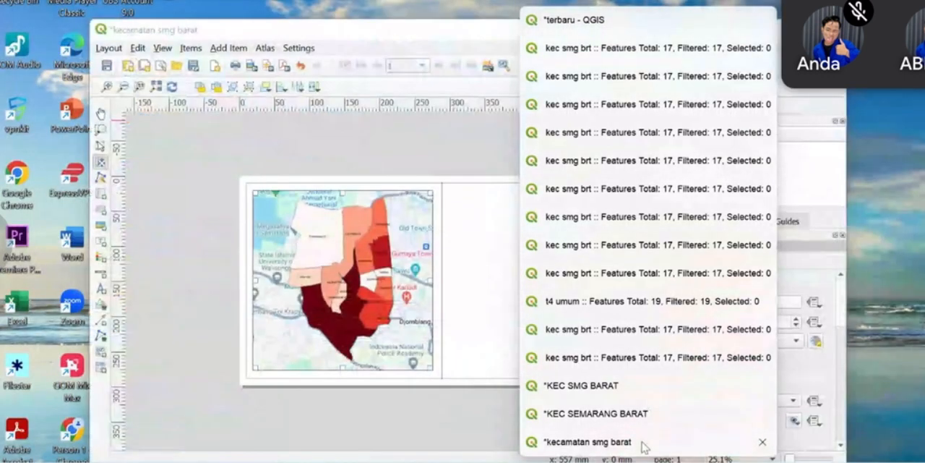
pyautogui.click(644, 441)
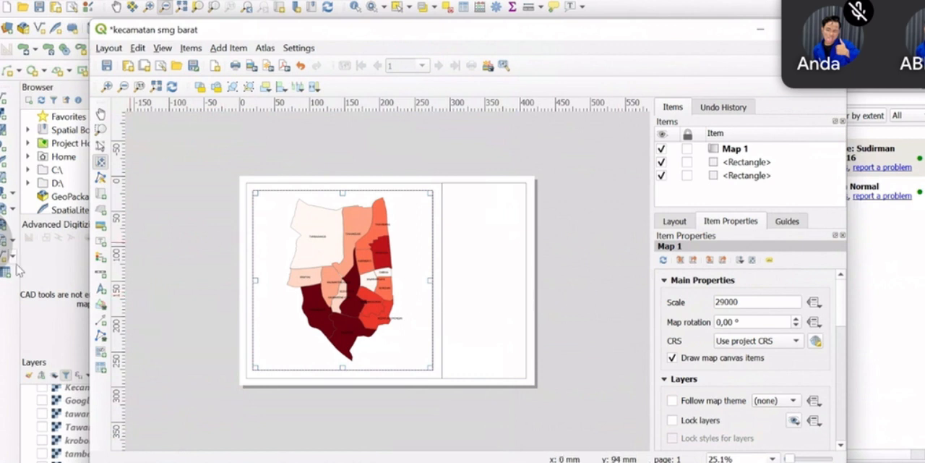
# Add a text label about 99 by 110 mm in the upper part of the narrow right-hand rectangle
pyautogui.click(104, 246)
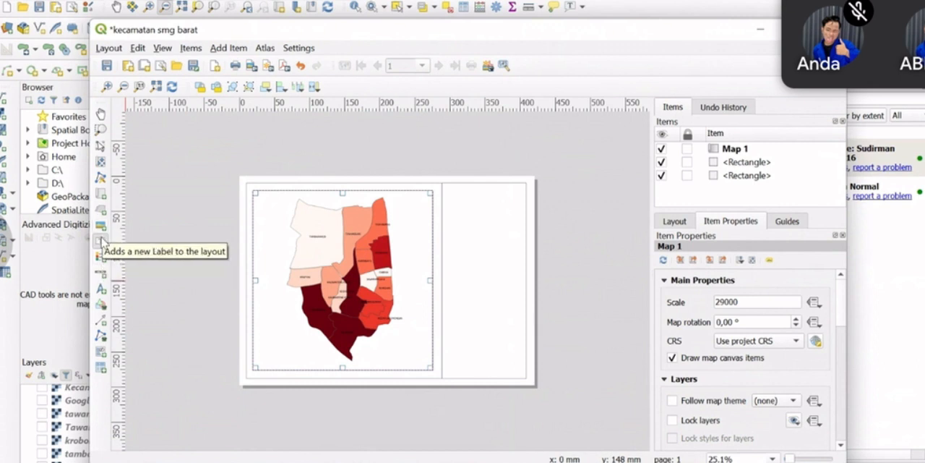
pyautogui.click(102, 240)
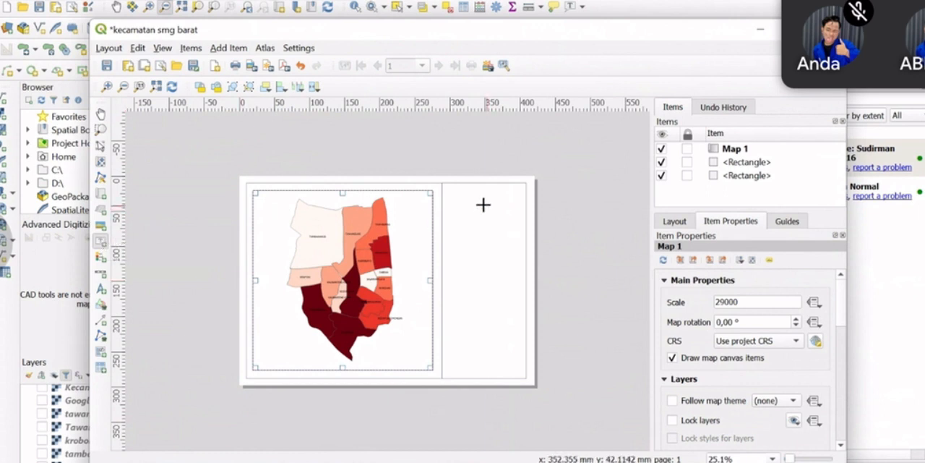
pyautogui.scroll(1, 460, 207)
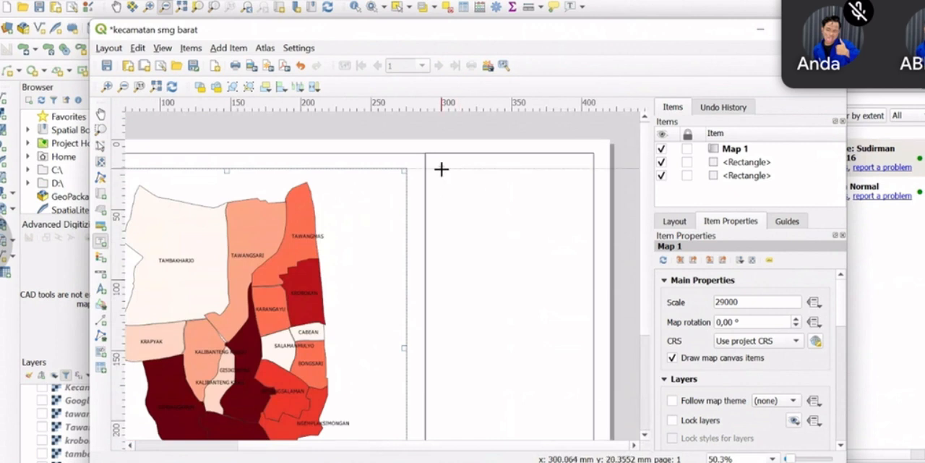
pyautogui.moveTo(441, 168)
pyautogui.mouseDown()
pyautogui.moveTo(549, 225)
pyautogui.moveTo(576, 283)
pyautogui.moveTo(584, 346)
pyautogui.moveTo(581, 324)
pyautogui.mouseUp()
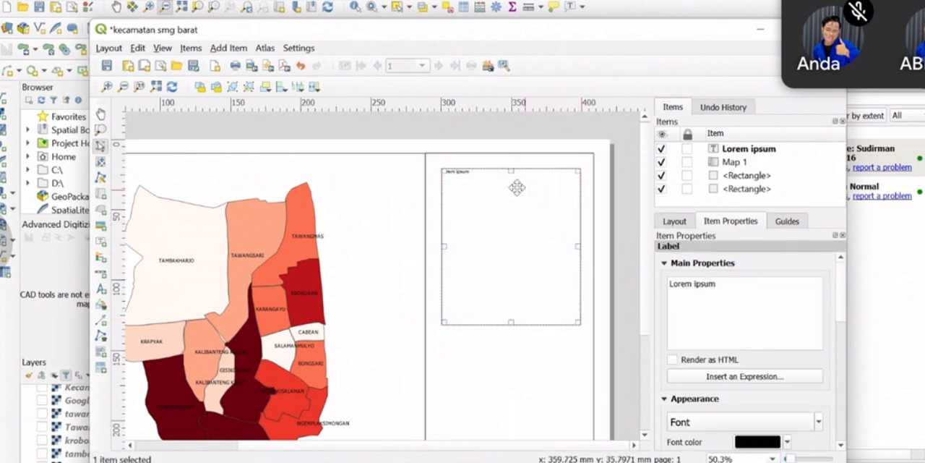
# Replace the label's placeholder text with "PETA KECAMATAN SEMARANG BARAT 2022"
pyautogui.moveTo(762, 295); pyautogui.dragTo(526, 294)
pyautogui.press('capslock')
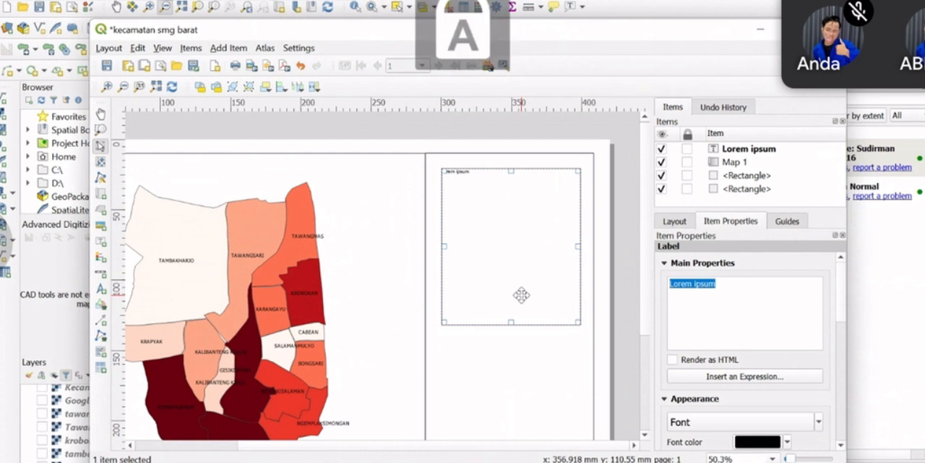
pyautogui.write('PETA')
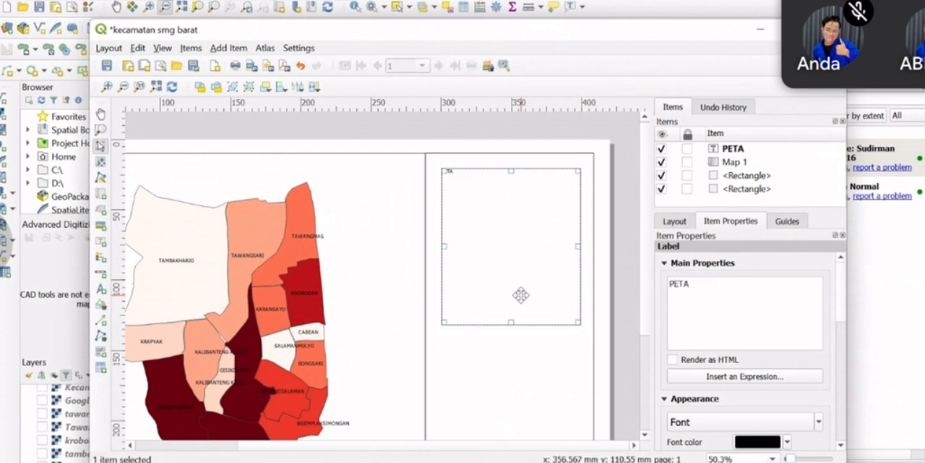
pyautogui.write(' KECAMATAN SE')
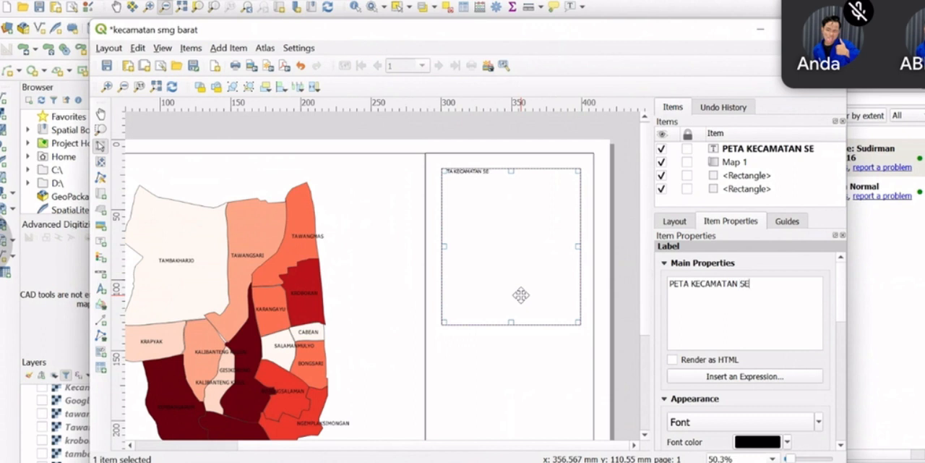
pyautogui.write('MARANG')
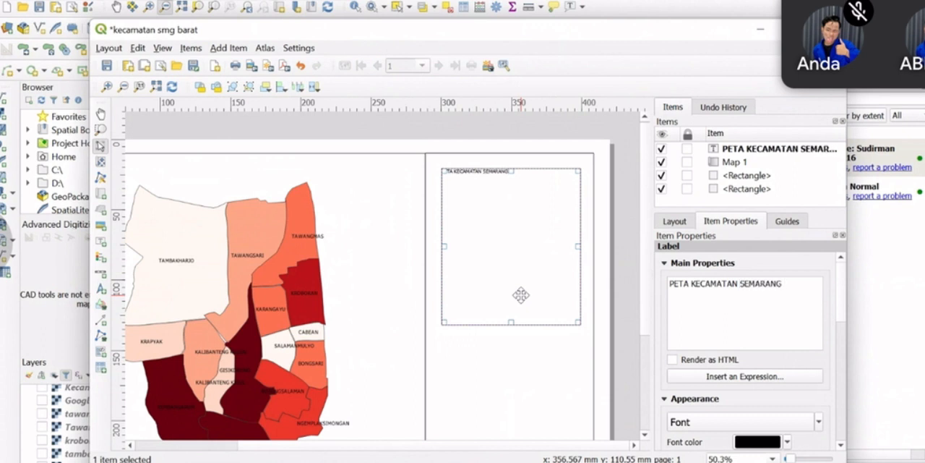
pyautogui.write(' BARAT')
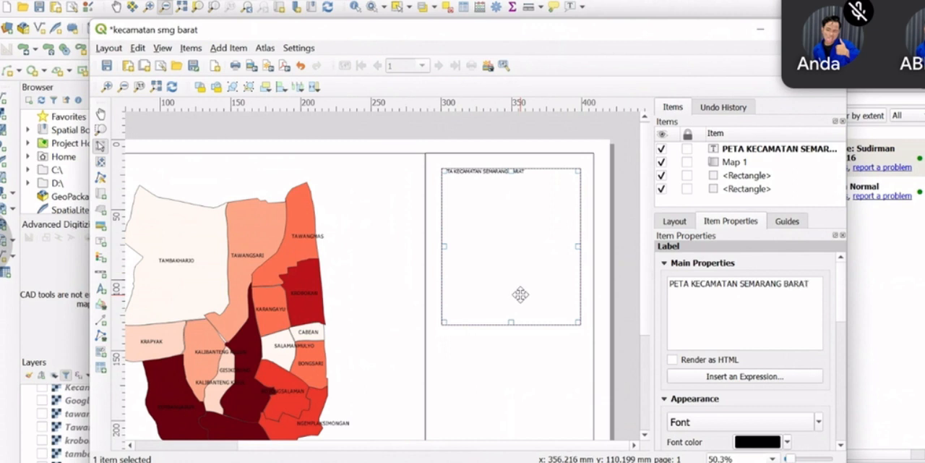
pyautogui.write(' 2022')
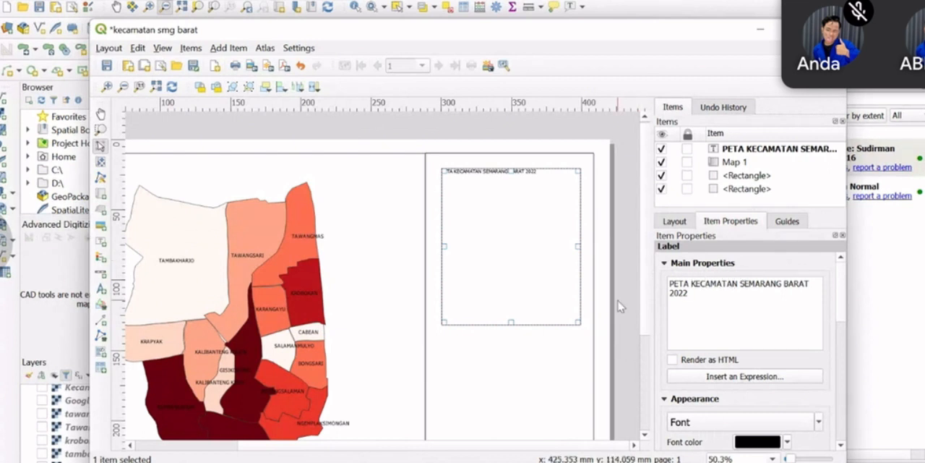
# Insert "PENDUDUK" after "PETA" in the title and break it into three lines before "KECAMATAN" and before "2022"
pyautogui.write('PENDUDUK')
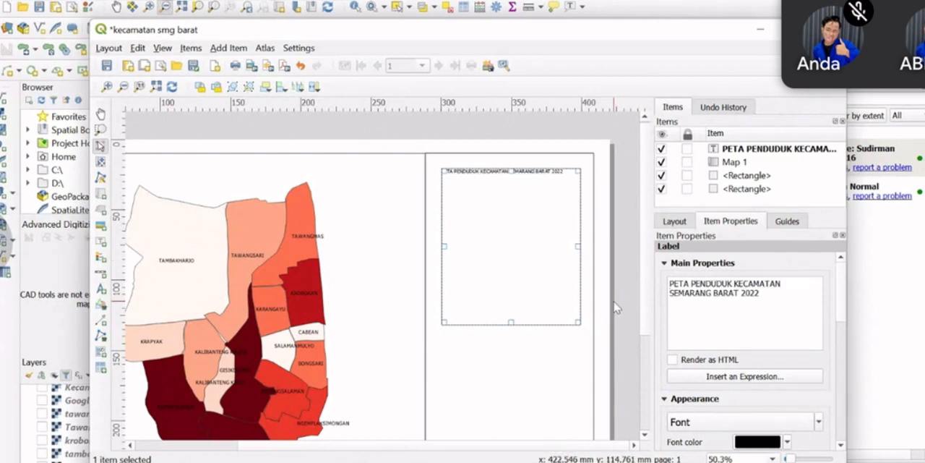
pyautogui.press('Return')
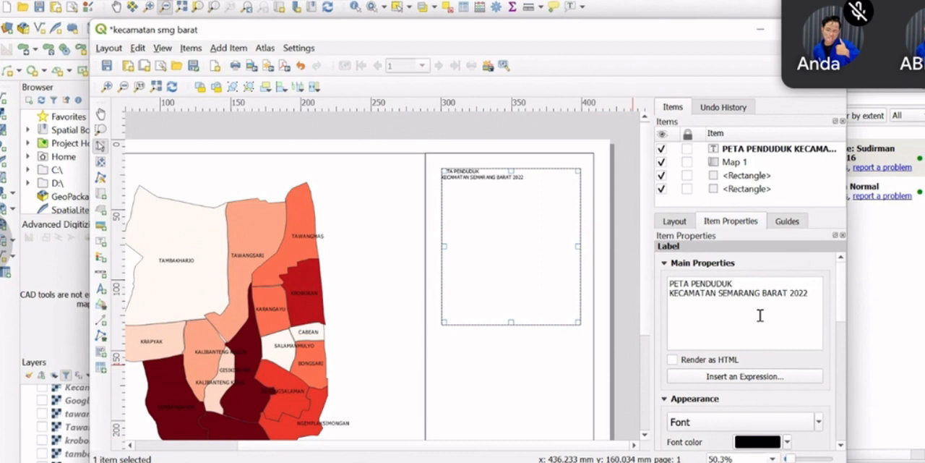
pyautogui.click(788, 293)
pyautogui.press('Return')
# Apply the recently used font Gill Sans Ultra Bold to the title label
pyautogui.scroll(-3, 724, 404)
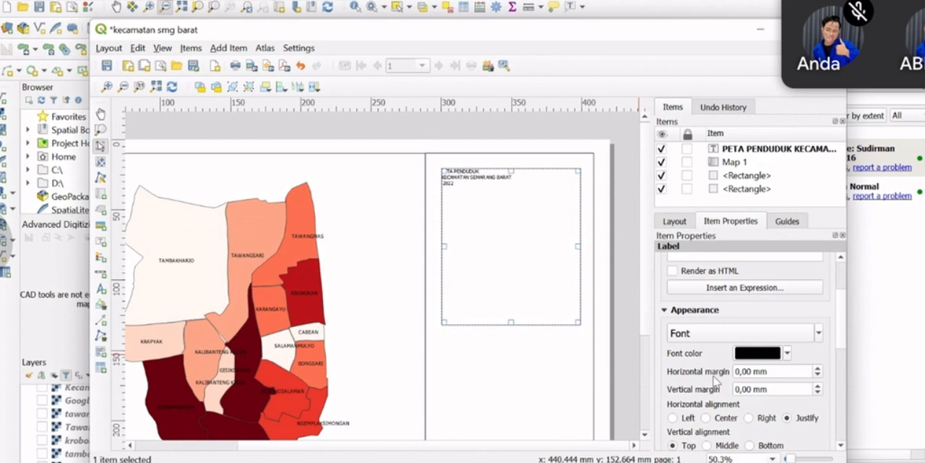
pyautogui.click(818, 333)
pyautogui.moveTo(723, 381)
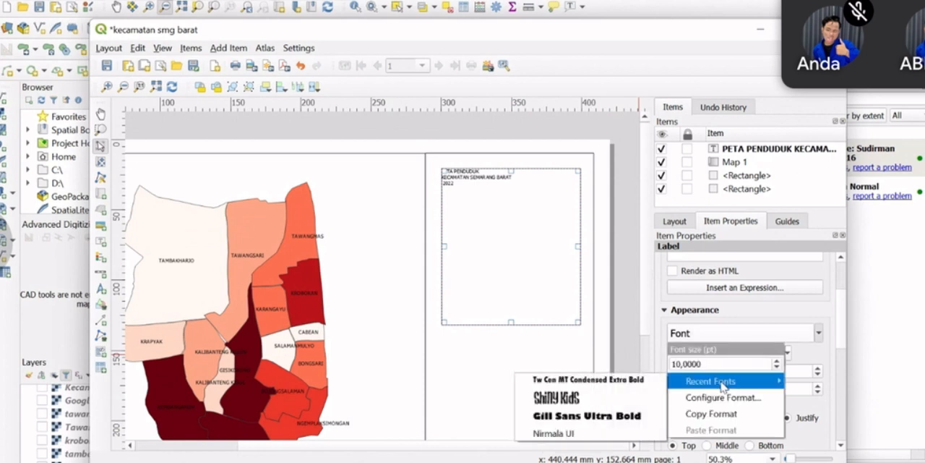
pyautogui.click(604, 416)
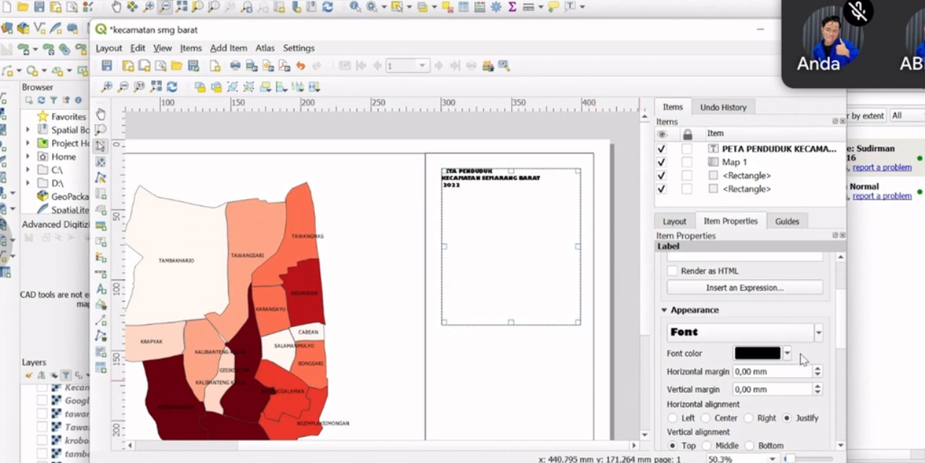
pyautogui.click(819, 333)
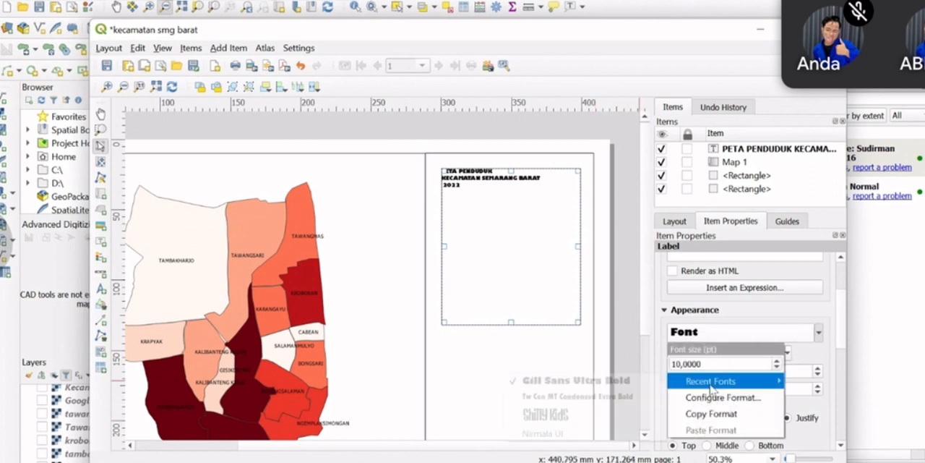
pyautogui.moveTo(712, 383)
pyautogui.click(614, 381)
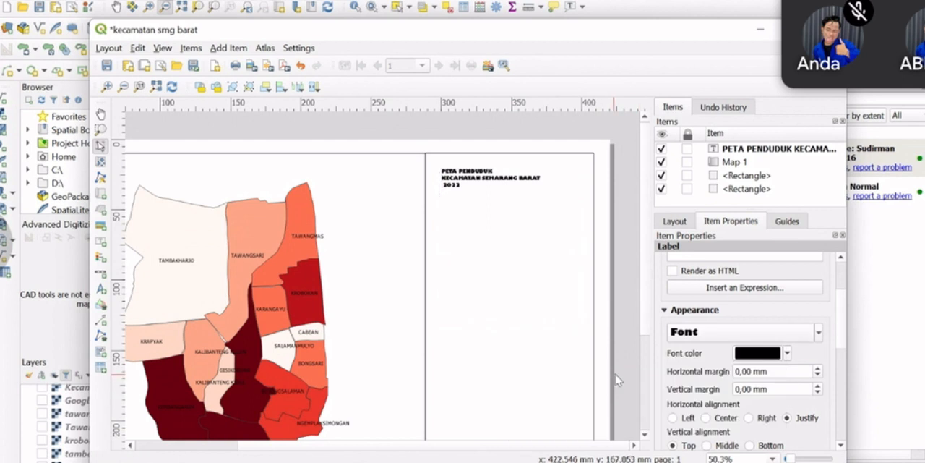
# Set the title label's font to Humnst777 Blk BT, style Black, at size 17
pyautogui.click(786, 331)
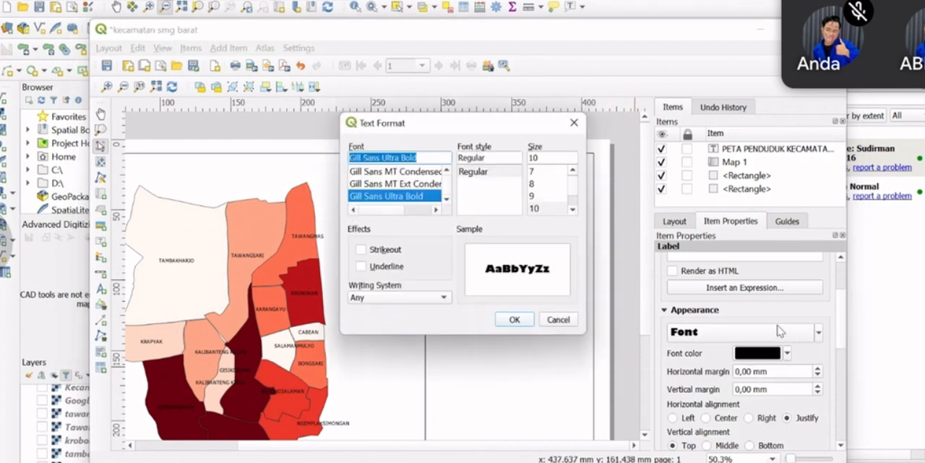
pyautogui.scroll(-2, 399, 190)
pyautogui.click(398, 196)
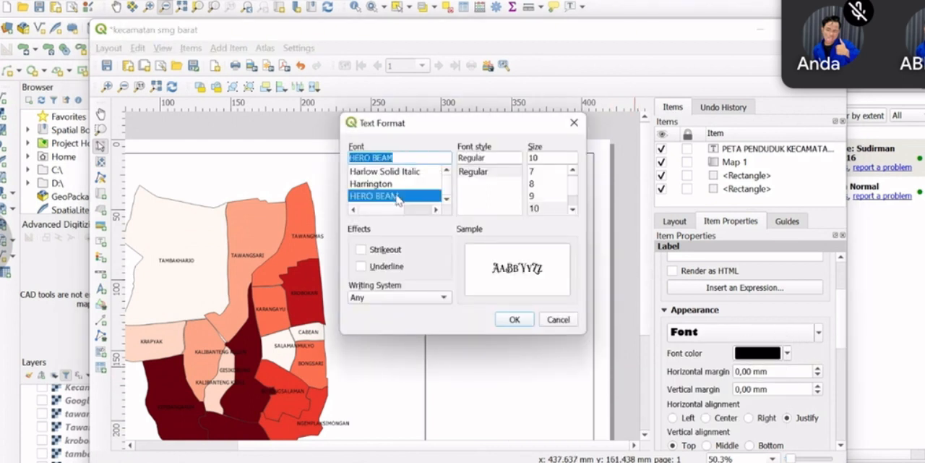
pyautogui.press('Up')
pyautogui.press('Up')
pyautogui.click(395, 196)
pyautogui.scroll(-1, 396, 199)
pyautogui.click(394, 185)
pyautogui.click(391, 197)
pyautogui.scroll(-1, 391, 199)
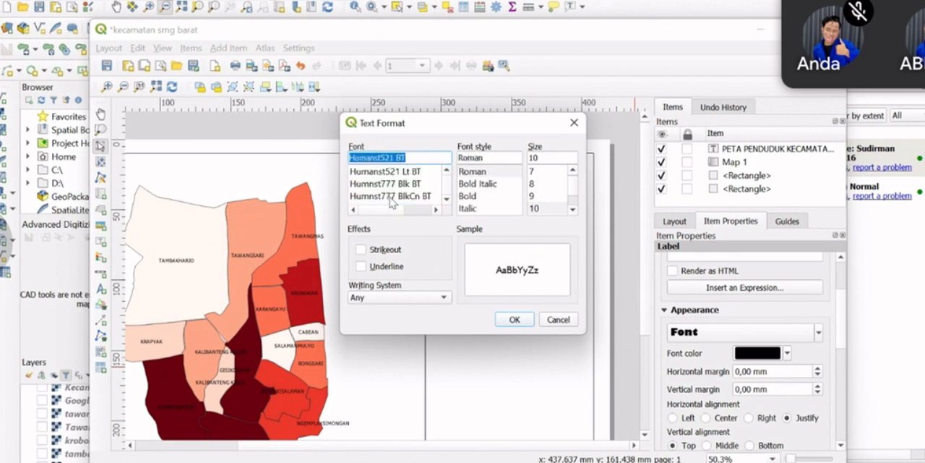
pyautogui.click(394, 196)
pyautogui.click(394, 185)
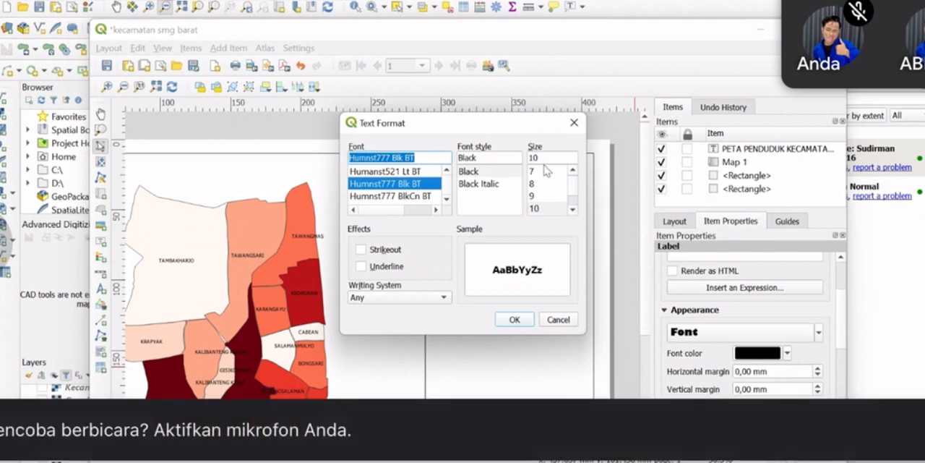
pyautogui.moveTo(545, 157); pyautogui.dragTo(521, 156)
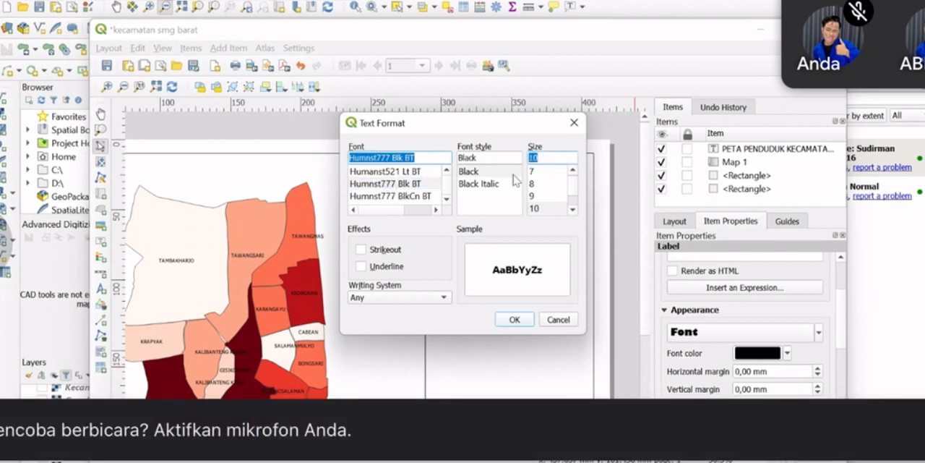
pyautogui.write('17')
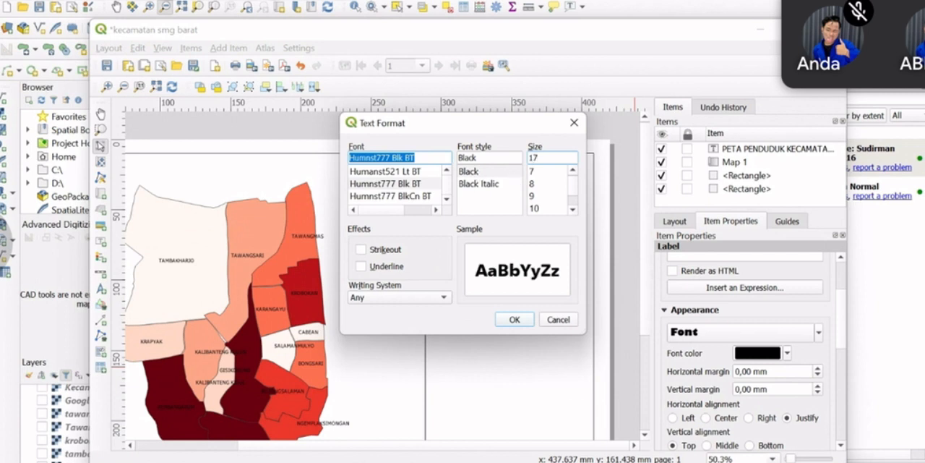
pyautogui.click(514, 318)
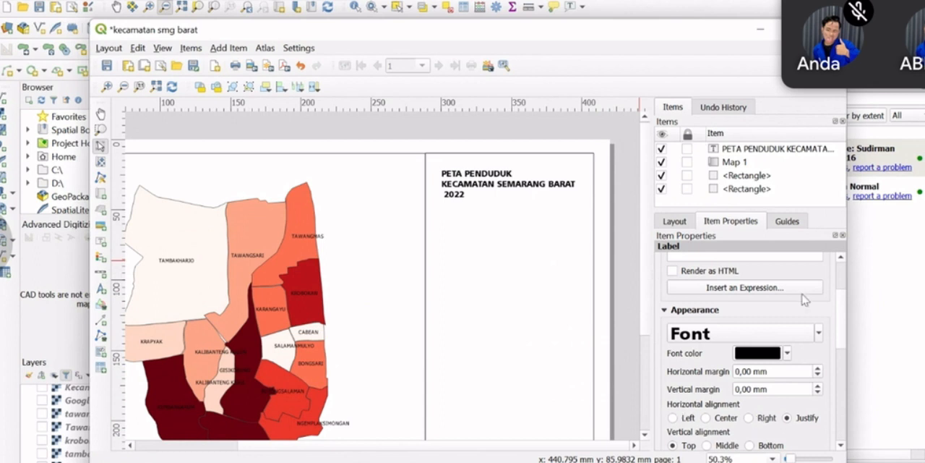
# Center the title text horizontally and set its font size to 22
pyautogui.scroll(-1, 793, 278)
pyautogui.scroll(-1, 794, 279)
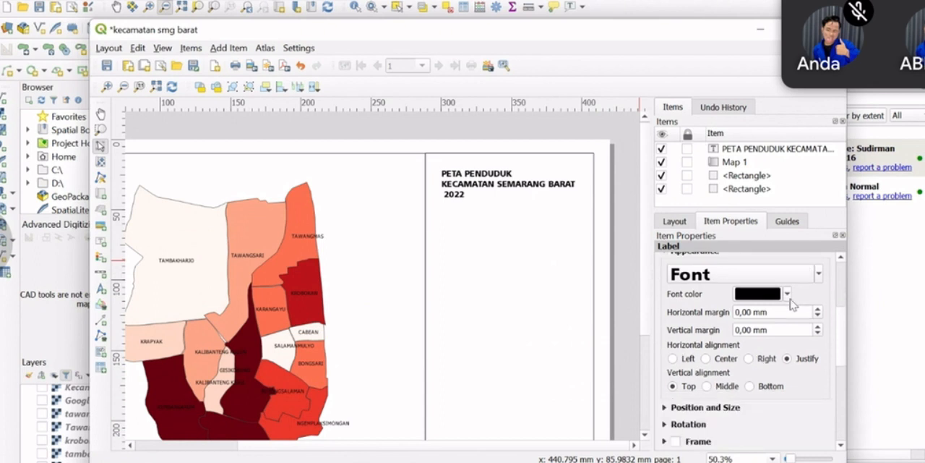
pyautogui.click(723, 358)
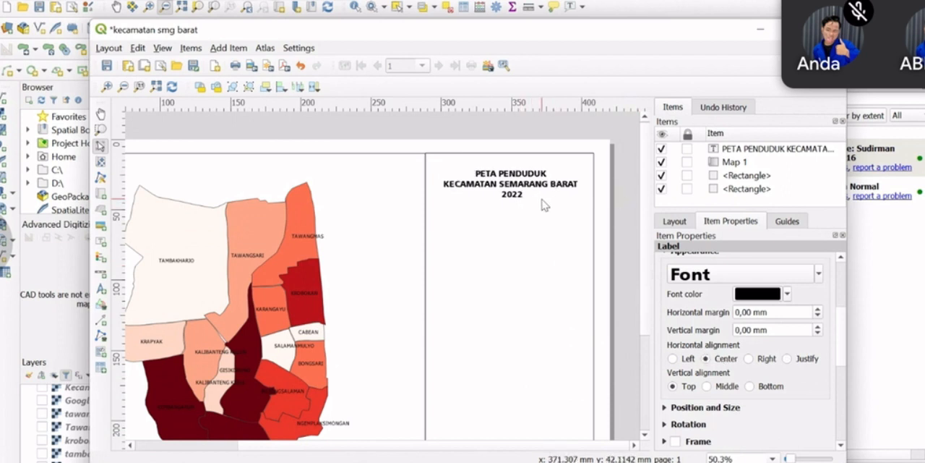
pyautogui.click(813, 276)
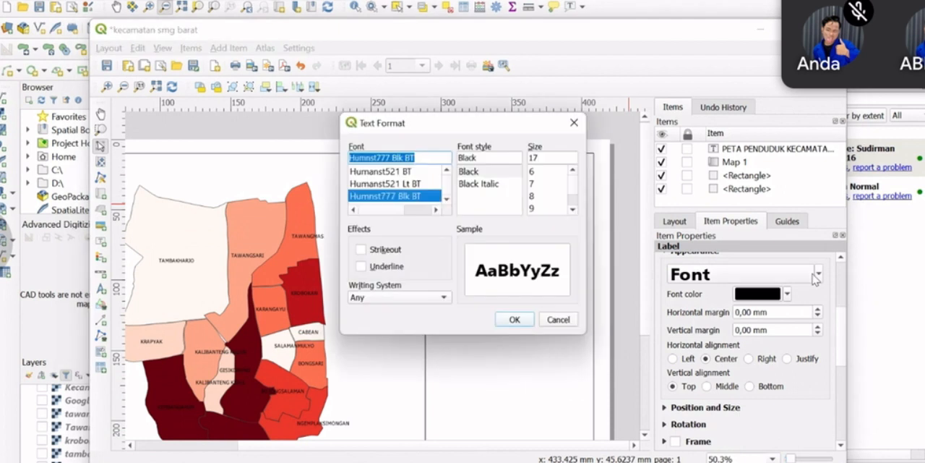
pyautogui.scroll(-2, 566, 193)
pyautogui.scroll(-1, 539, 208)
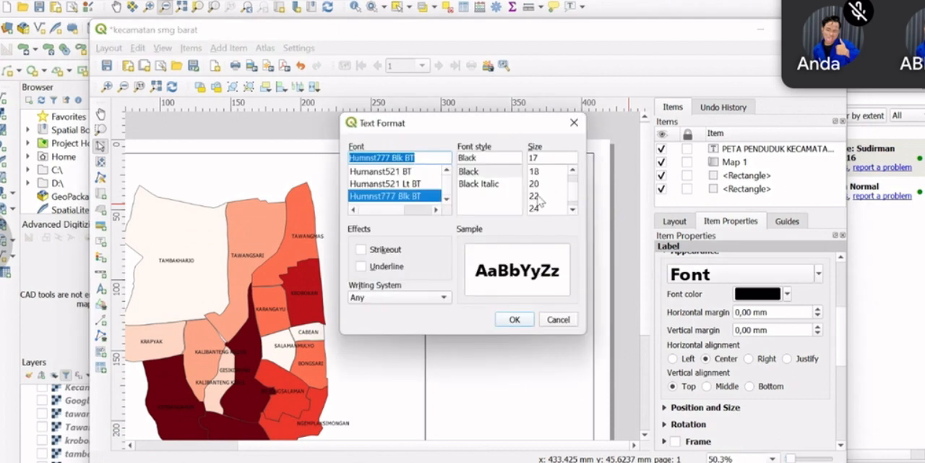
pyautogui.click(539, 198)
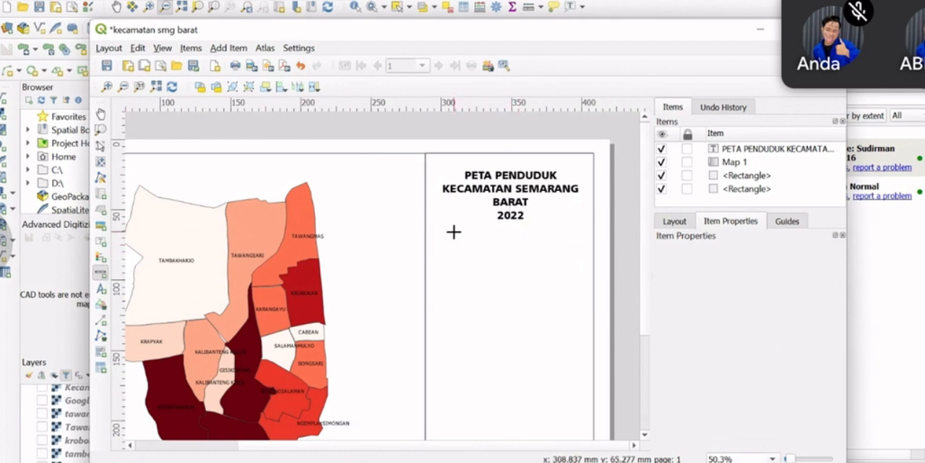
# Add a scale bar for Map 1 below the title and give it 0 left and 5 right segments
pyautogui.moveTo(446, 244); pyautogui.dragTo(573, 256)
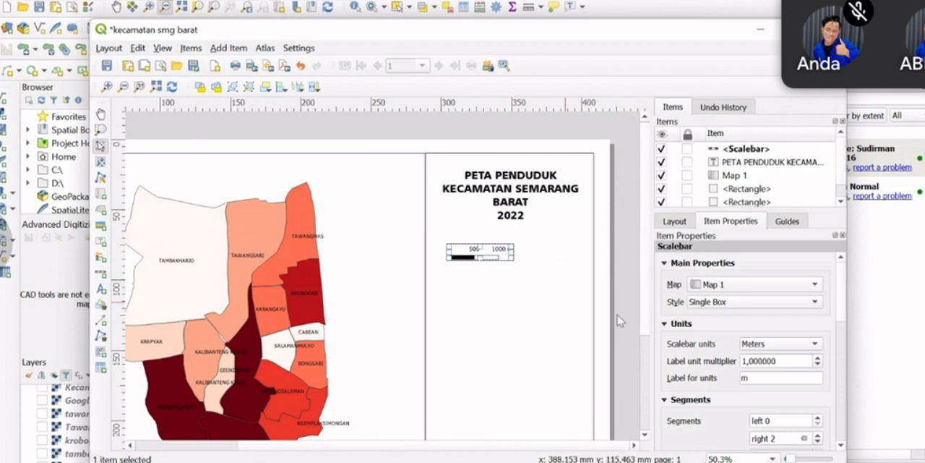
pyautogui.scroll(-2, 772, 324)
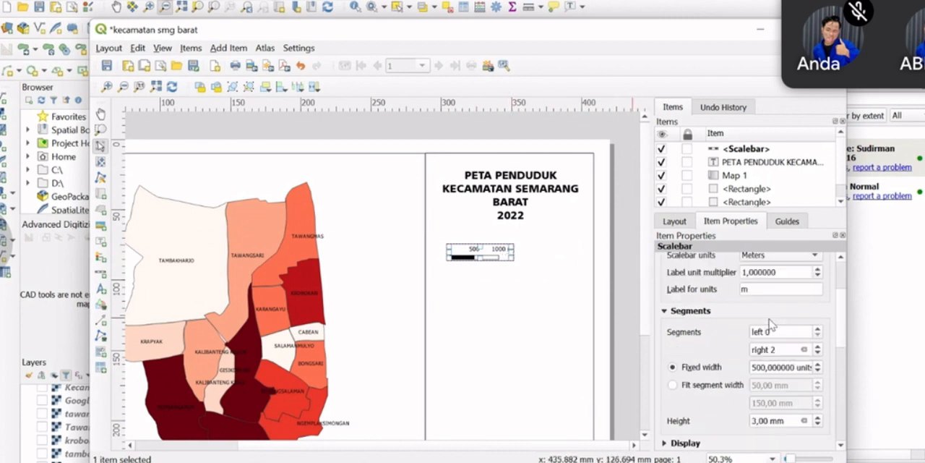
pyautogui.click(818, 329)
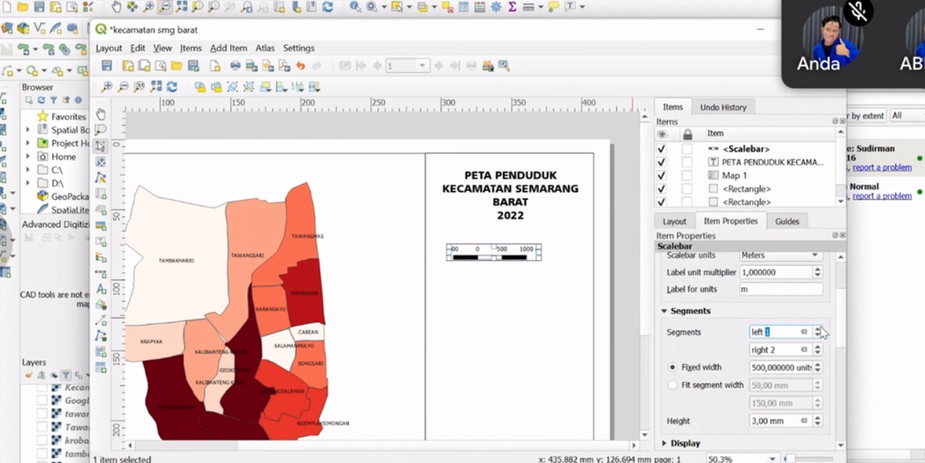
pyautogui.click(819, 329)
pyautogui.click(818, 334)
pyautogui.click(818, 334)
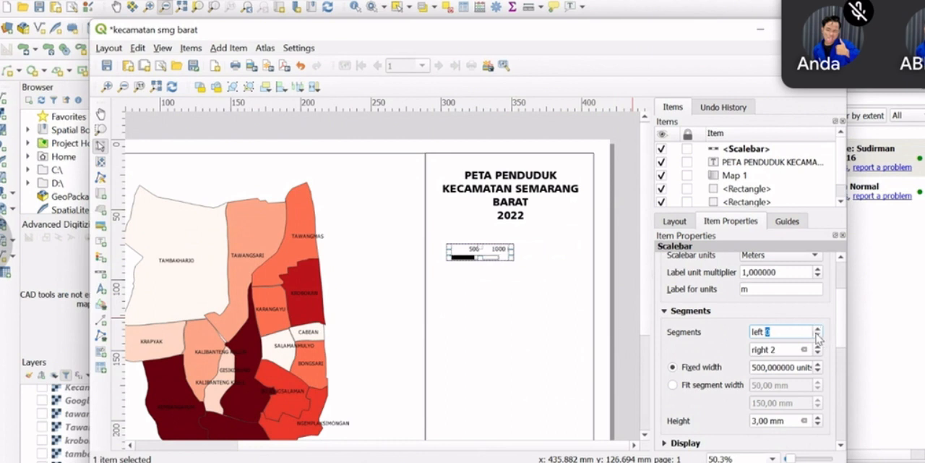
pyautogui.click(818, 345)
pyautogui.click(819, 346)
pyautogui.click(820, 347)
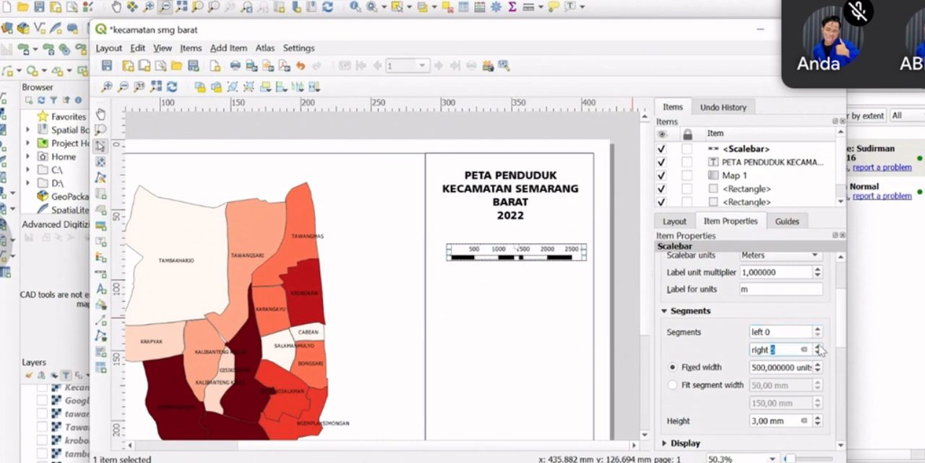
pyautogui.click(616, 266)
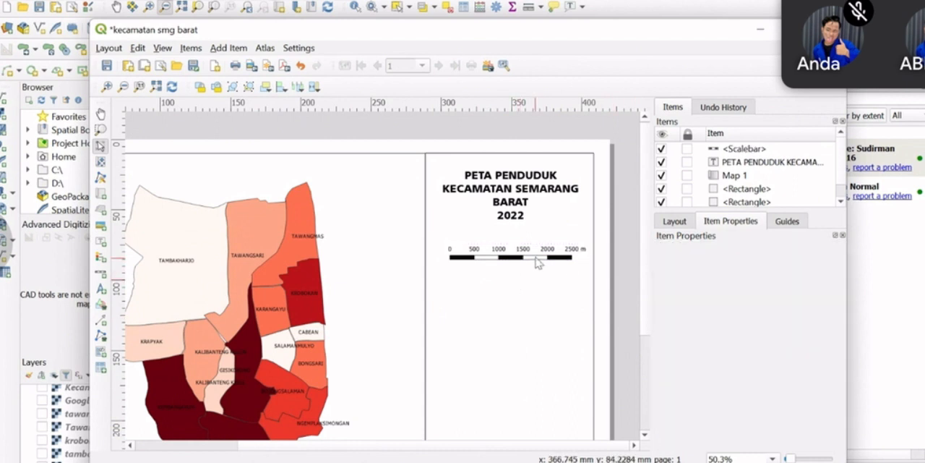
# Move the scale bar slightly lower beneath the title to leave room above it
pyautogui.moveTo(571, 258)
pyautogui.mouseDown()
pyautogui.moveTo(556, 260)
pyautogui.moveTo(565, 259)
pyautogui.moveTo(560, 249)
pyautogui.moveTo(560, 266)
pyautogui.mouseUp()
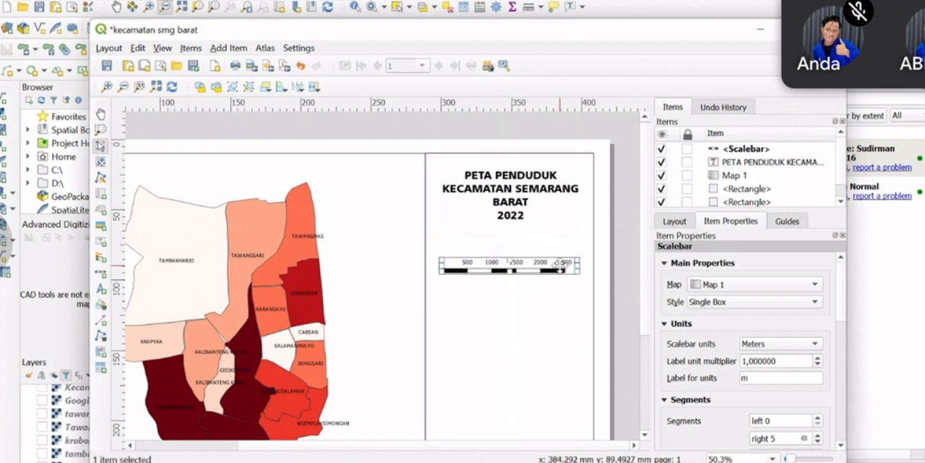
pyautogui.click(618, 242)
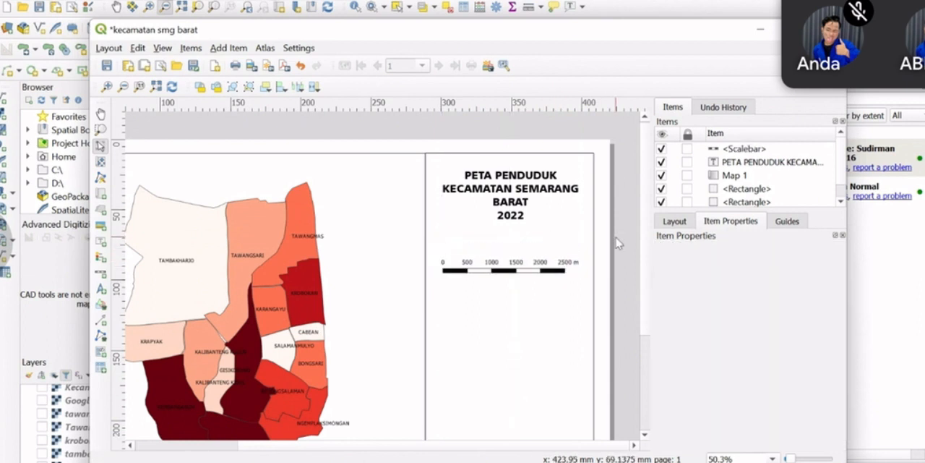
pyautogui.click(571, 268)
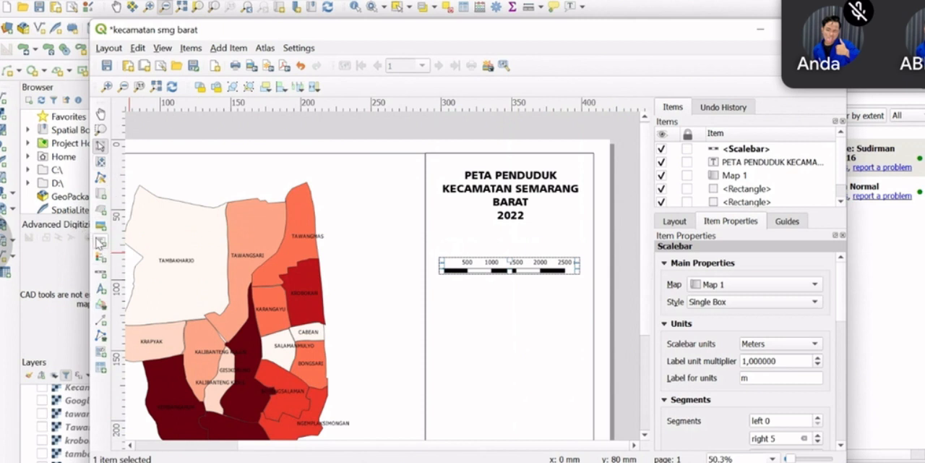
# Add a label between the title and the scale bar with the text SKALA 1 : 2,5KM
pyautogui.click(99, 242)
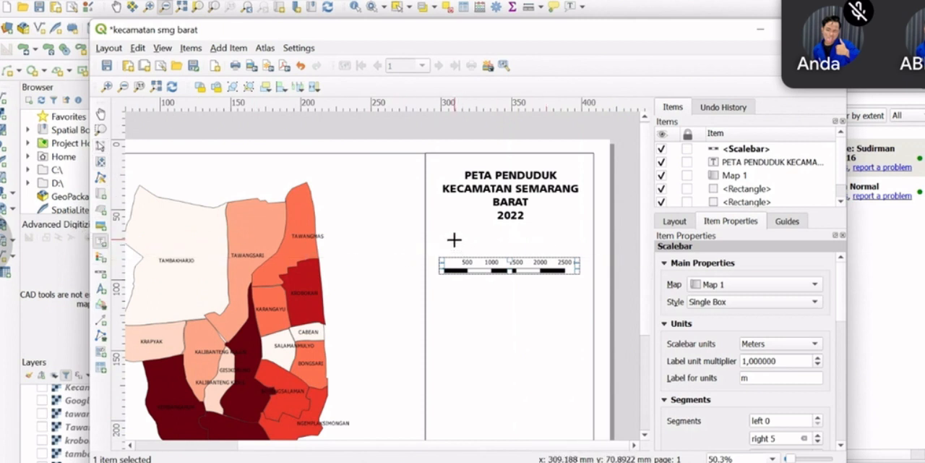
pyautogui.moveTo(454, 240); pyautogui.dragTo(563, 252)
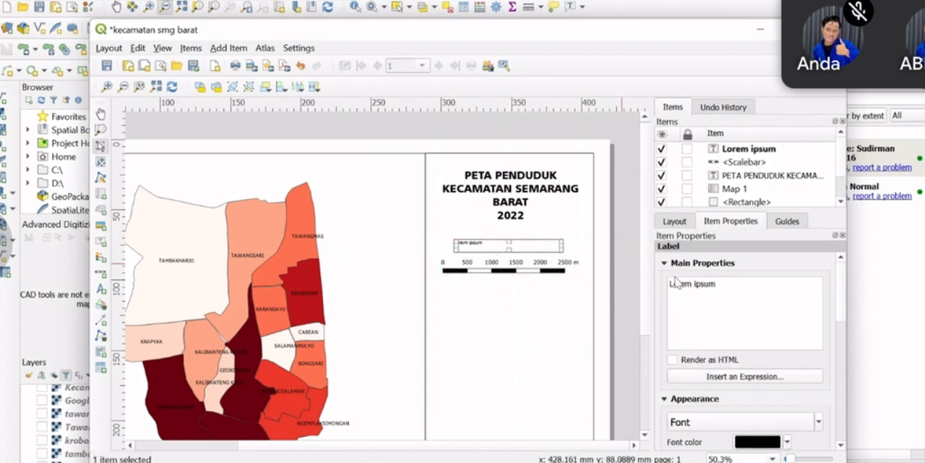
pyautogui.moveTo(712, 282); pyautogui.dragTo(602, 288)
pyautogui.write('SKALA 1 : 2,')
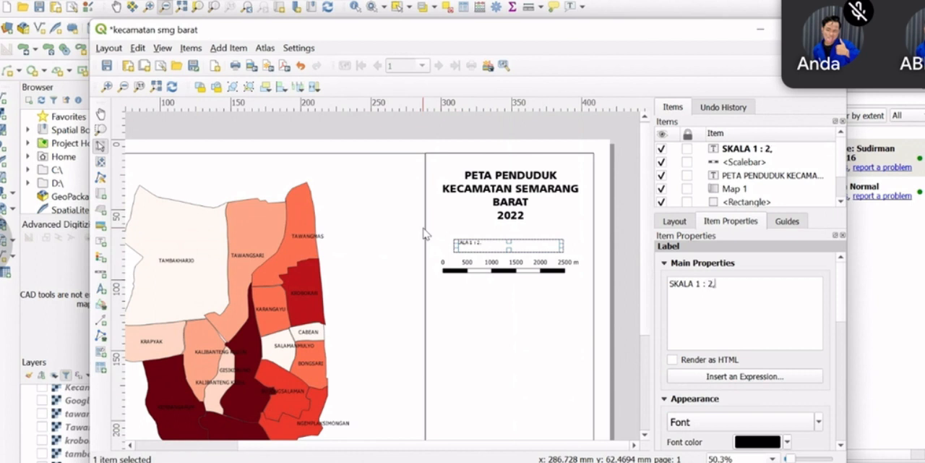
pyautogui.write('KM')
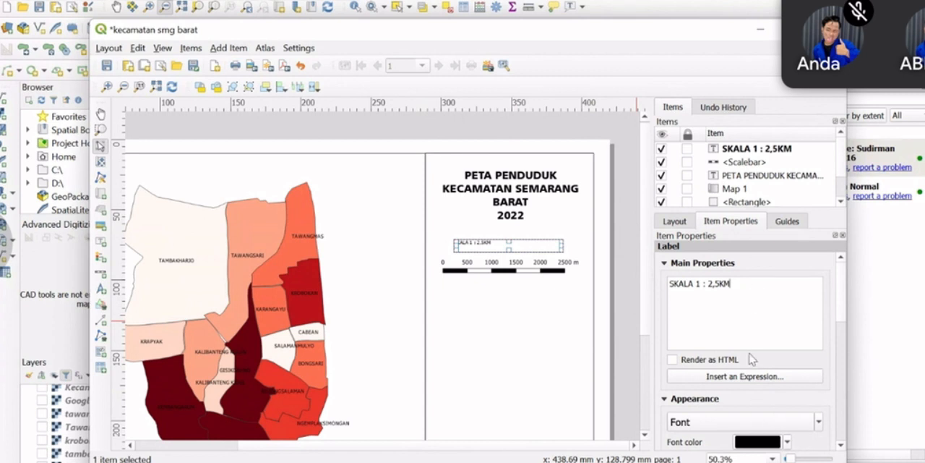
# Open the text format settings of the SKALA 1 : 2,5KM label
pyautogui.scroll(-2, 749, 351)
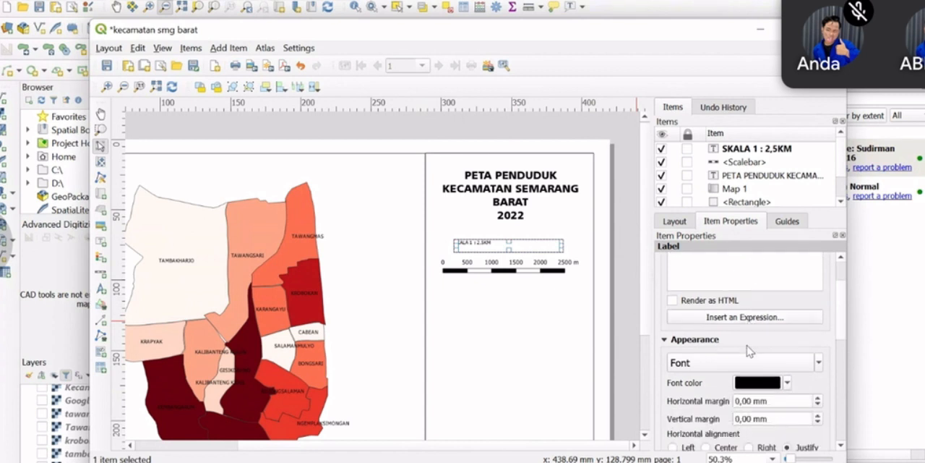
pyautogui.scroll(2, 742, 318)
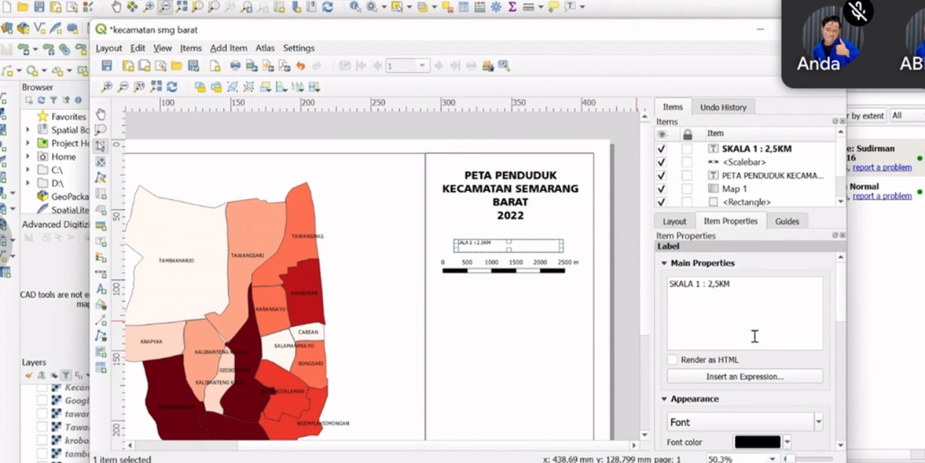
pyautogui.scroll(-3, 751, 347)
pyautogui.scroll(3, 749, 361)
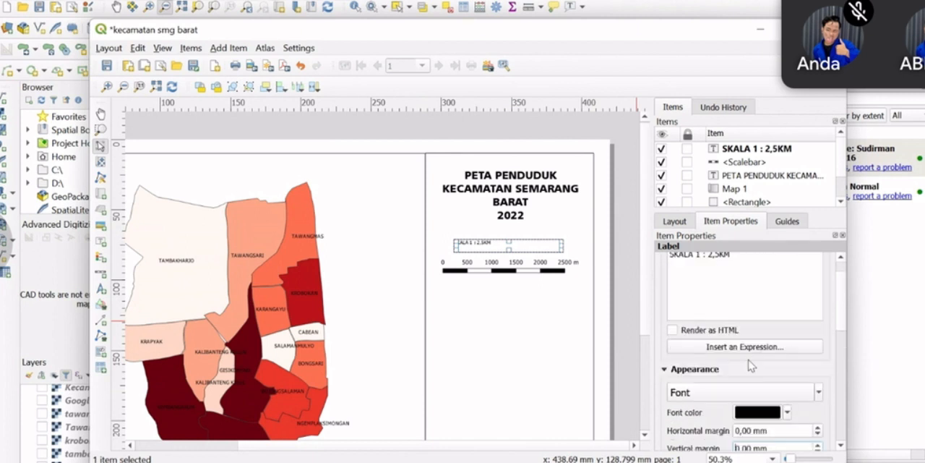
pyautogui.click(599, 327)
pyautogui.click(474, 244)
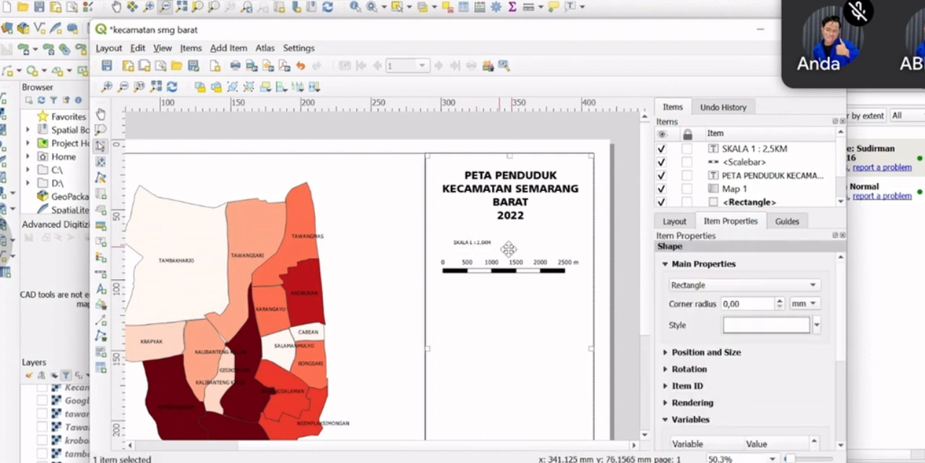
pyautogui.click(483, 248)
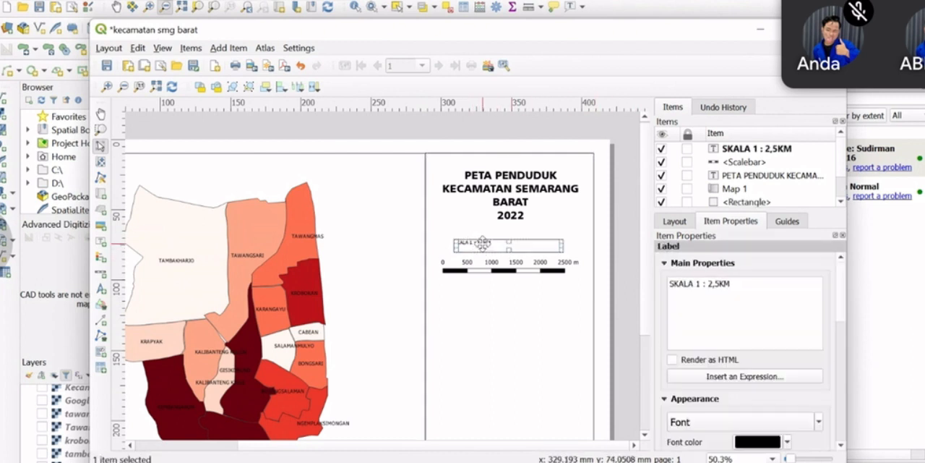
pyautogui.scroll(-2, 770, 370)
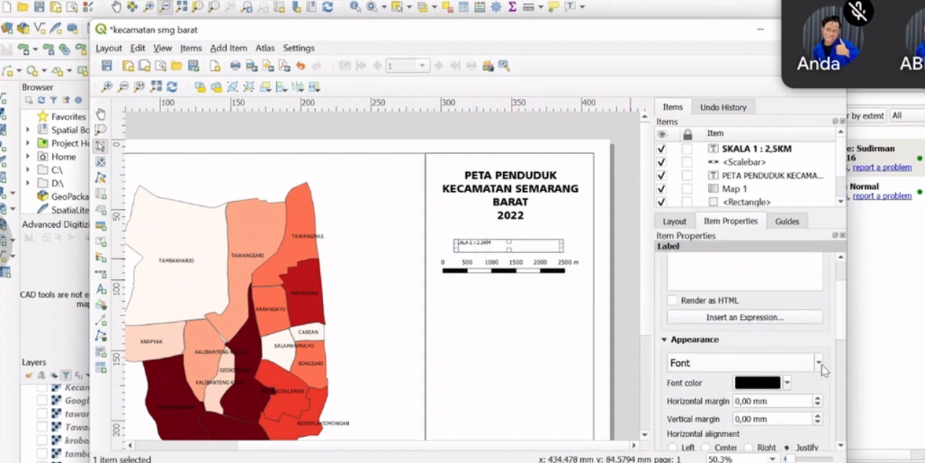
pyautogui.click(820, 363)
pyautogui.moveTo(713, 414)
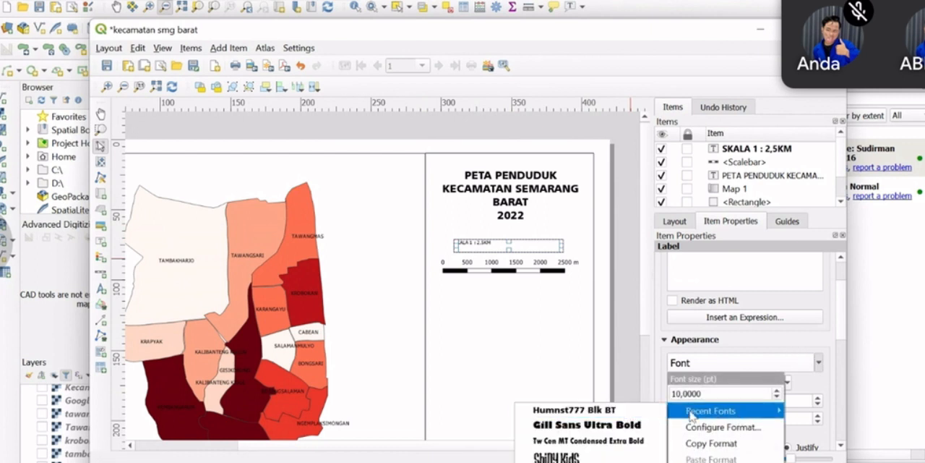
pyautogui.click(699, 364)
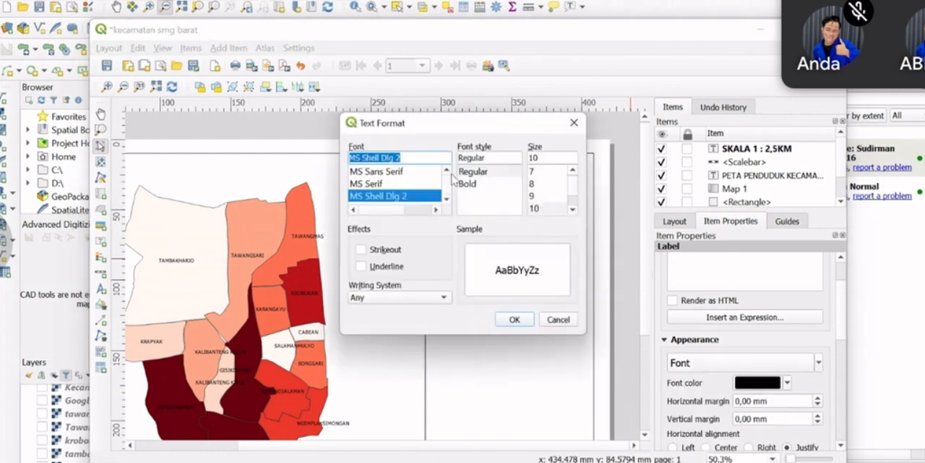
# Try the fonts Roman, Rockwell Extra Bold, Sarah Jason and Segoe MDL2 Assets for the scale label
pyautogui.scroll(-6, 419, 190)
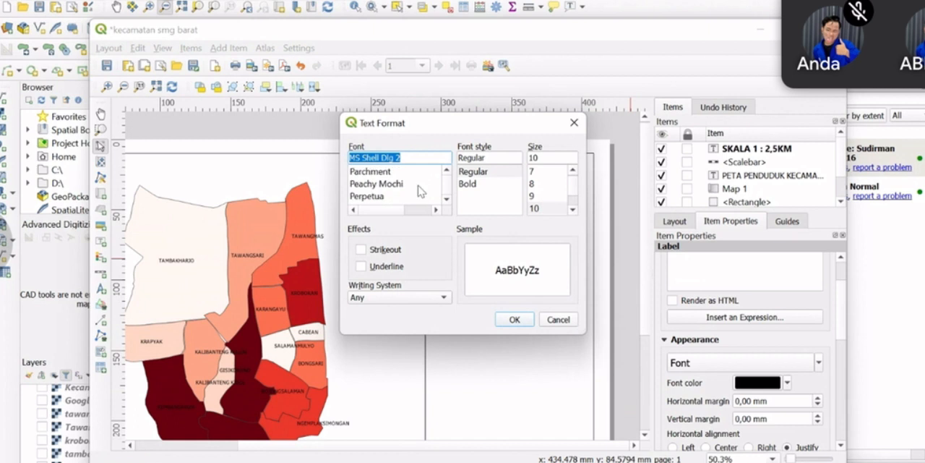
pyautogui.scroll(-5, 419, 190)
pyautogui.click(418, 196)
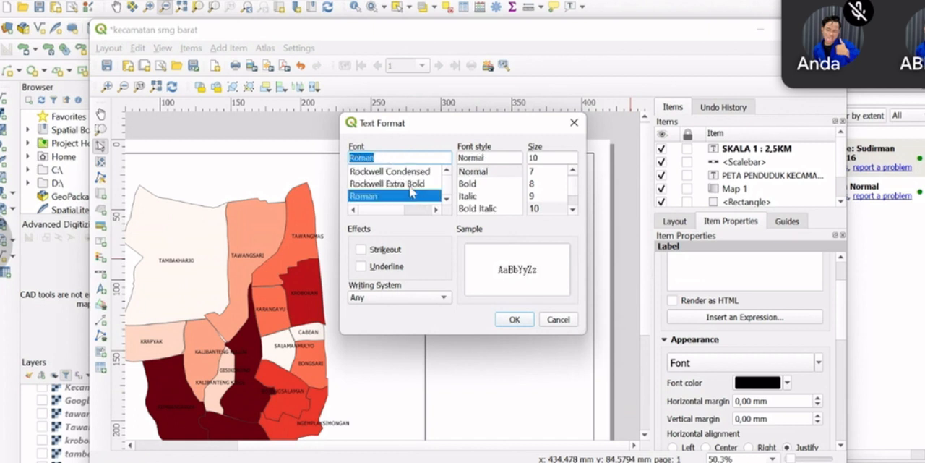
pyautogui.click(410, 185)
pyautogui.scroll(-2, 411, 191)
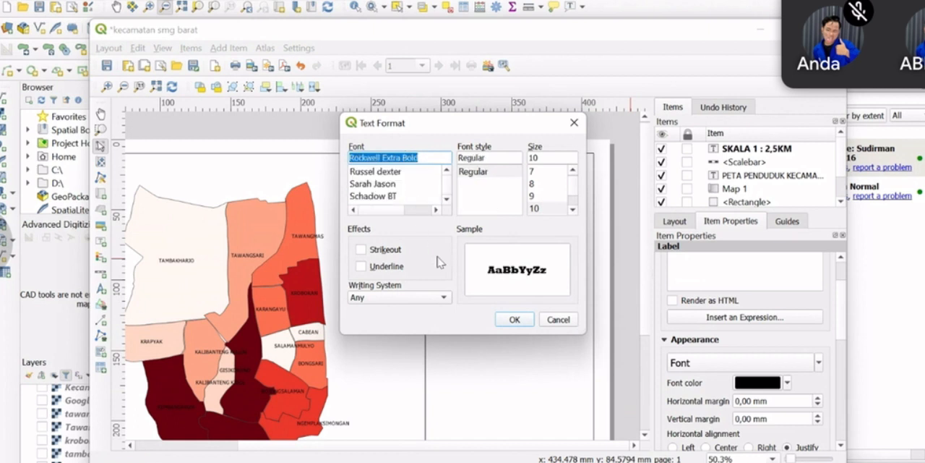
pyautogui.click(407, 196)
pyautogui.click(405, 183)
pyautogui.scroll(-2, 409, 201)
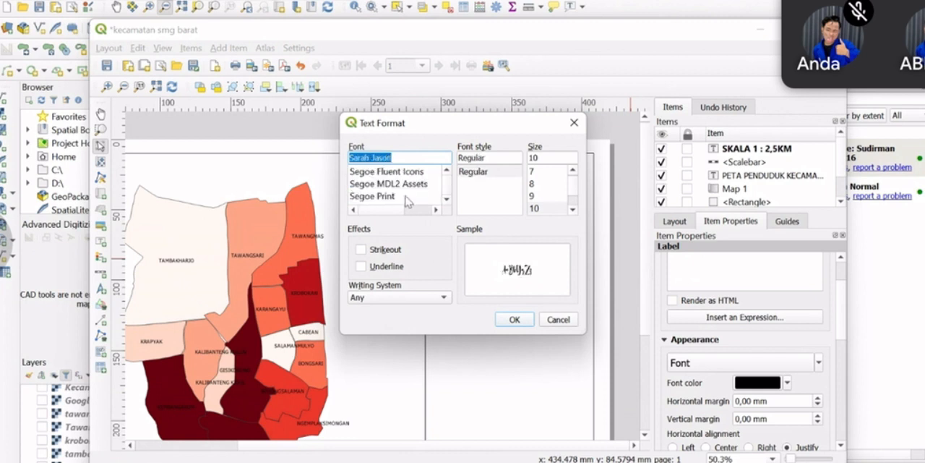
pyautogui.click(408, 197)
pyautogui.click(403, 185)
pyautogui.scroll(-1, 403, 191)
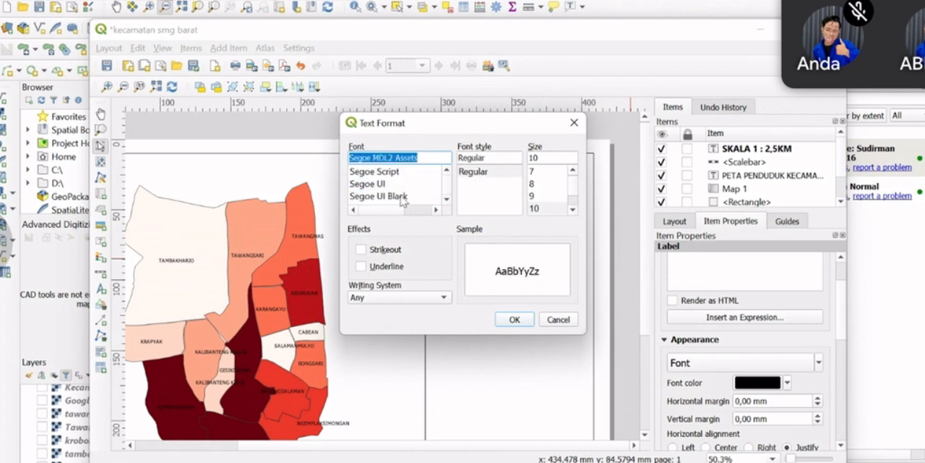
# Apply a bold serif font to the scale label and move the label slightly down toward the scale bar
pyautogui.click(404, 196)
pyautogui.scroll(-2, 403, 200)
pyautogui.click(402, 197)
pyautogui.moveTo(494, 245); pyautogui.dragTo(512, 250)
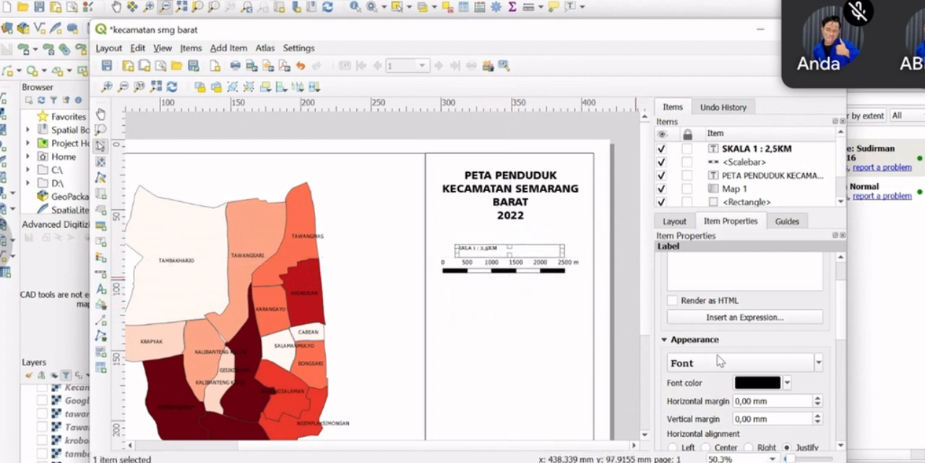
# Set the scale label's horizontal alignment to Center and its vertical alignment to Middle
pyautogui.scroll(2, 725, 342)
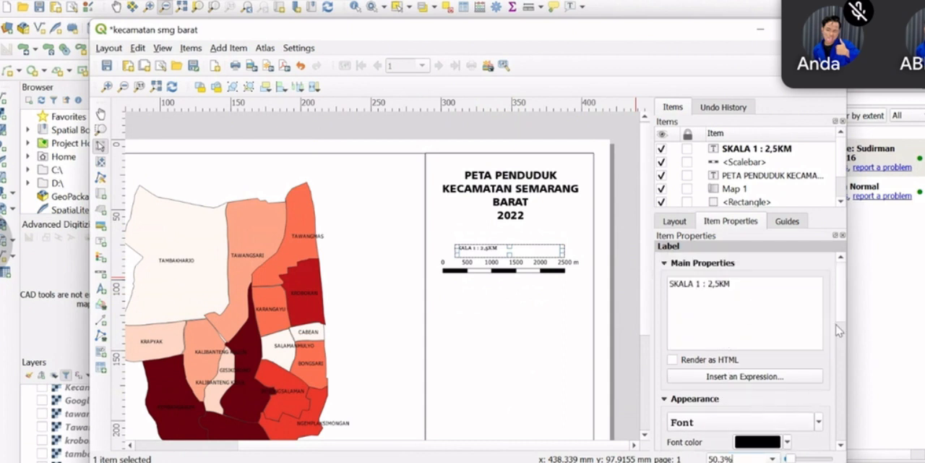
pyautogui.scroll(-5, 729, 332)
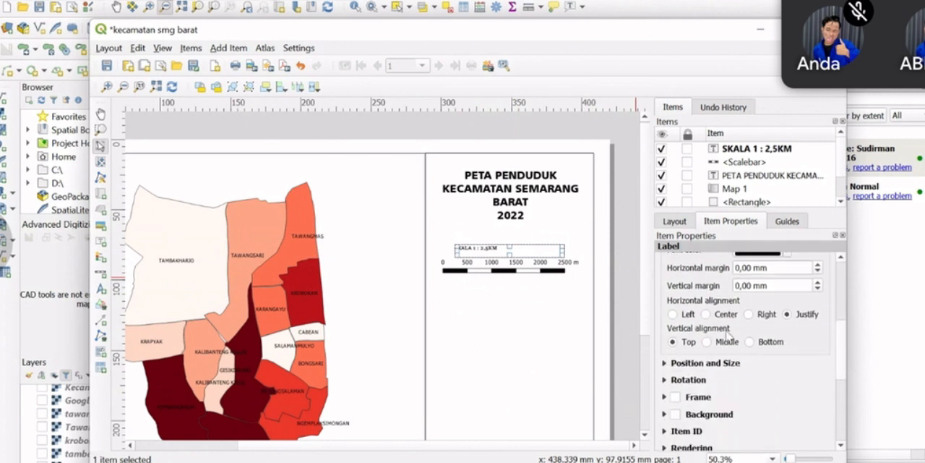
pyautogui.click(726, 315)
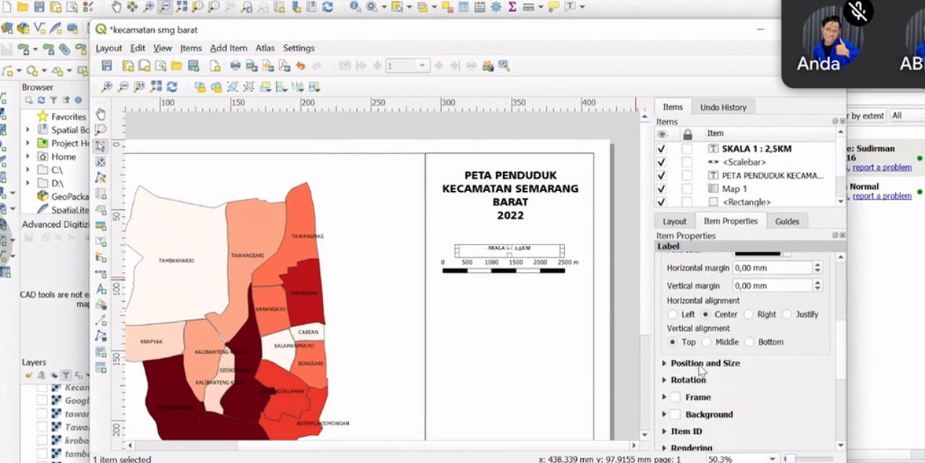
pyautogui.scroll(1, 732, 329)
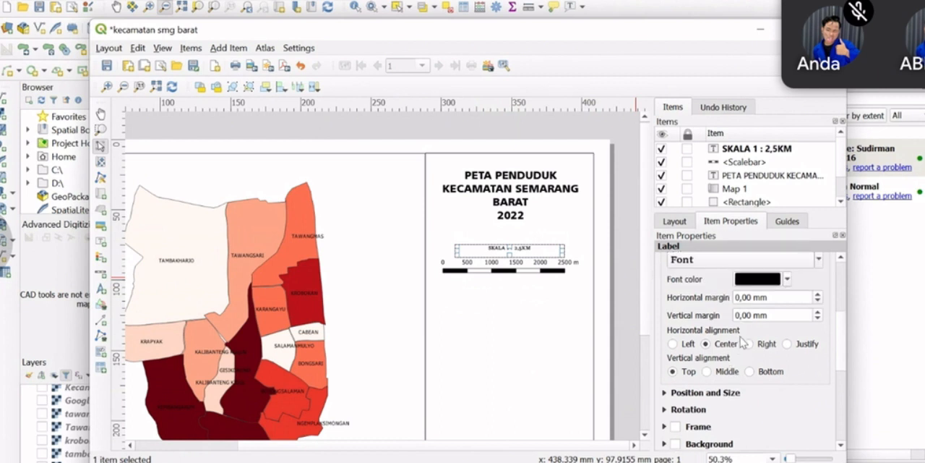
pyautogui.click(708, 371)
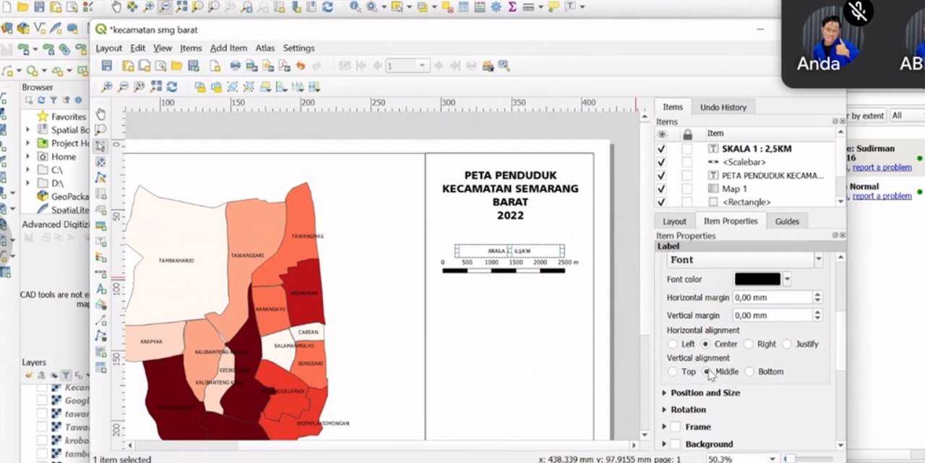
pyautogui.click(506, 358)
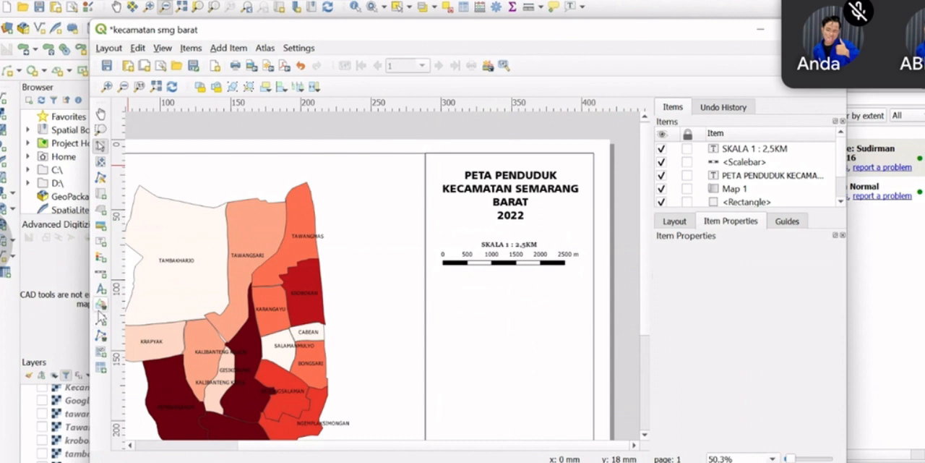
# Add a north arrow centered below the scale bar and shift it slightly down
pyautogui.click(102, 310)
pyautogui.click(123, 305)
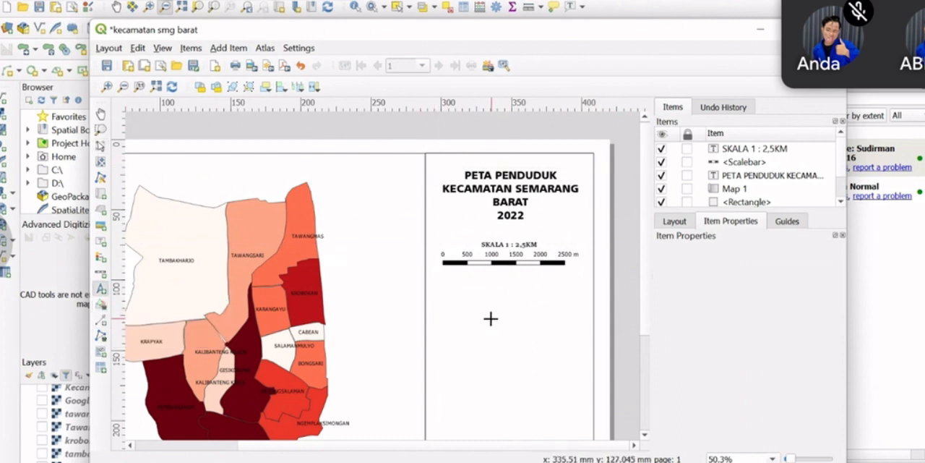
pyautogui.moveTo(490, 318)
pyautogui.mouseDown()
pyautogui.moveTo(509, 310)
pyautogui.moveTo(537, 266)
pyautogui.moveTo(551, 281)
pyautogui.moveTo(535, 289)
pyautogui.moveTo(528, 280)
pyautogui.mouseUp()
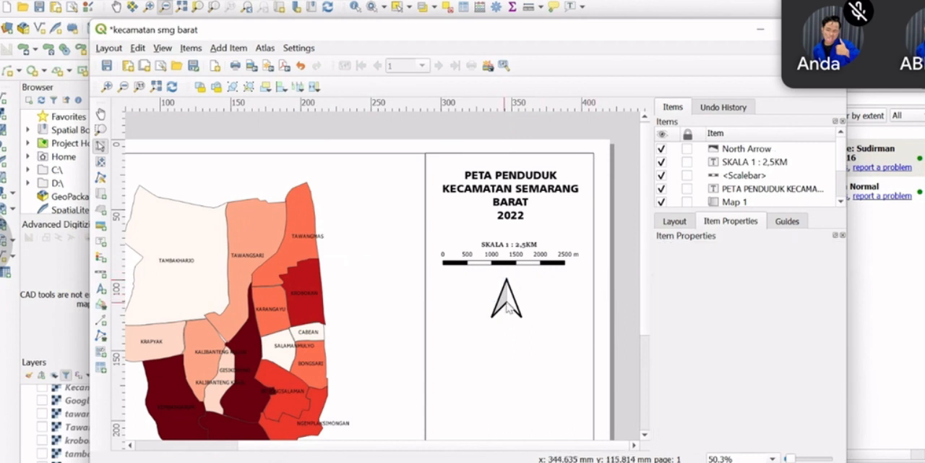
pyautogui.moveTo(511, 301)
pyautogui.mouseDown()
pyautogui.moveTo(523, 329)
pyautogui.moveTo(509, 313)
pyautogui.mouseUp()
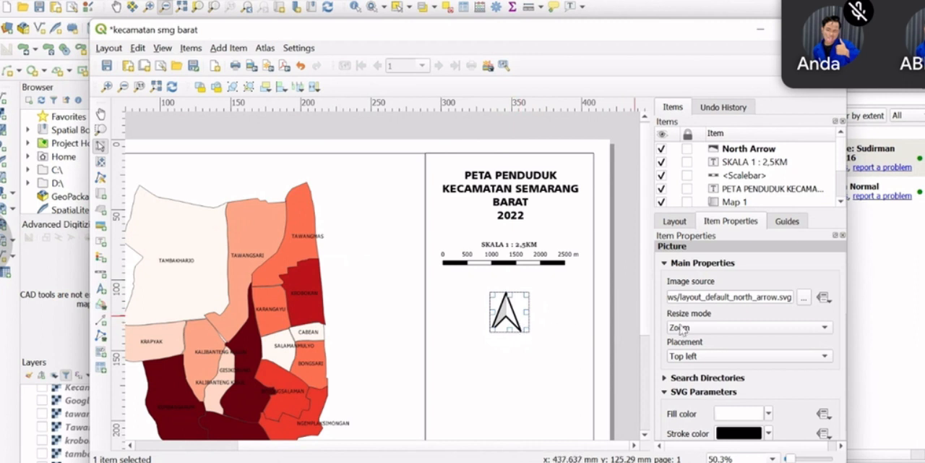
# Set the north arrow's rotation offset to -3,00°, synced with Map 1 and aligned to grid north
pyautogui.scroll(-8, 768, 371)
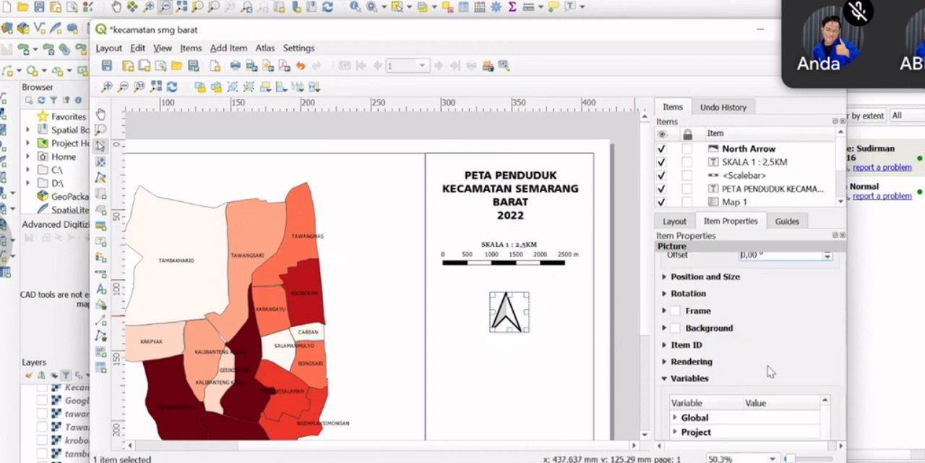
pyautogui.scroll(2, 771, 371)
pyautogui.scroll(-3, 780, 316)
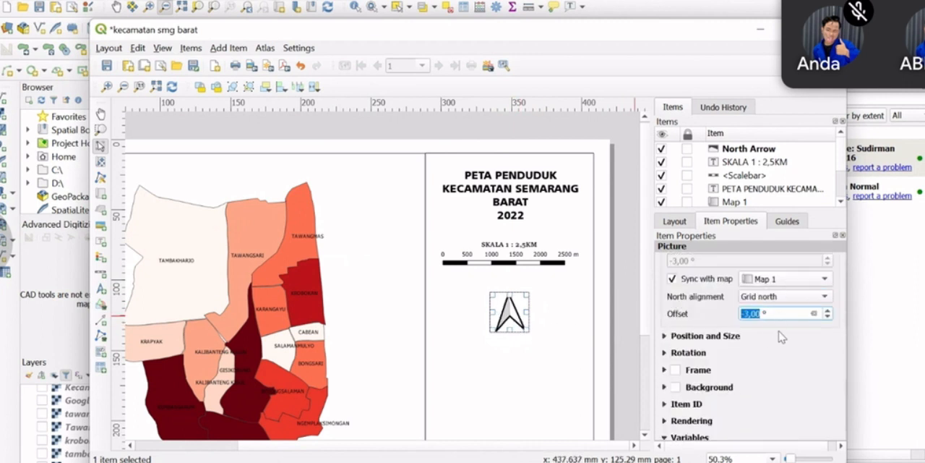
pyautogui.scroll(-5, 775, 339)
pyautogui.scroll(5, 781, 300)
pyautogui.click(827, 311)
pyautogui.click(828, 311)
pyautogui.click(828, 311)
pyautogui.click(828, 311)
pyautogui.click(828, 311)
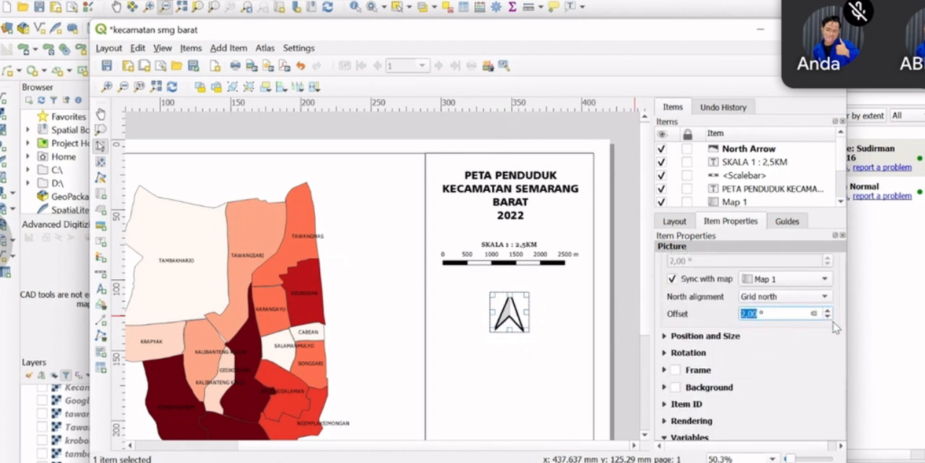
pyautogui.click(828, 316)
pyautogui.click(827, 316)
pyautogui.click(828, 317)
pyautogui.click(828, 316)
pyautogui.click(828, 316)
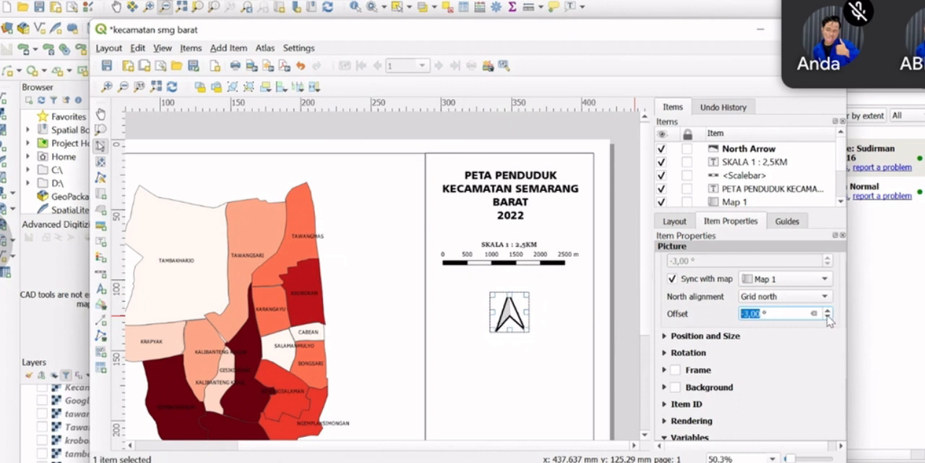
# Browse the SVG symbol library and try a different symbol as the north arrow's picture
pyautogui.scroll(5, 730, 354)
pyautogui.click(730, 361)
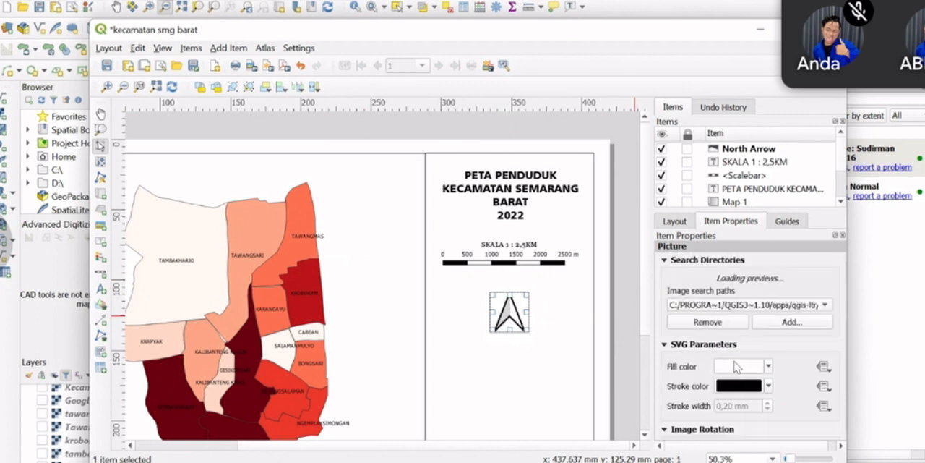
pyautogui.scroll(-5, 750, 341)
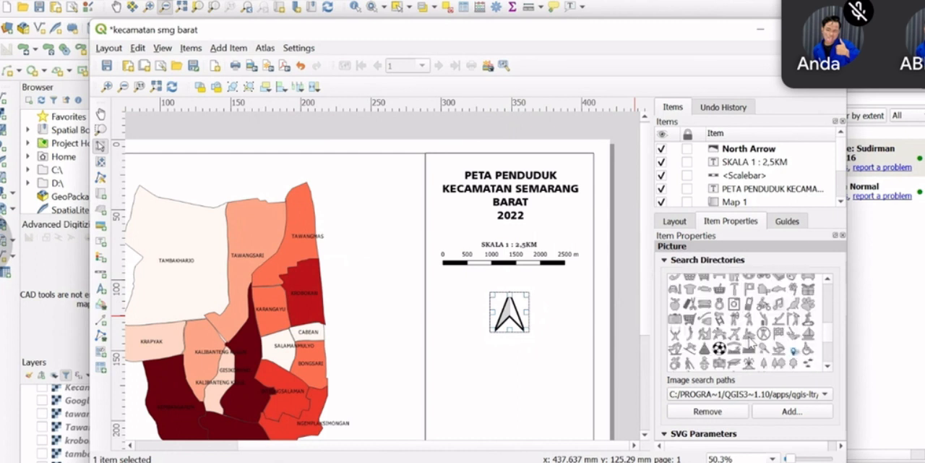
pyautogui.scroll(-6, 750, 341)
pyautogui.scroll(2, 761, 291)
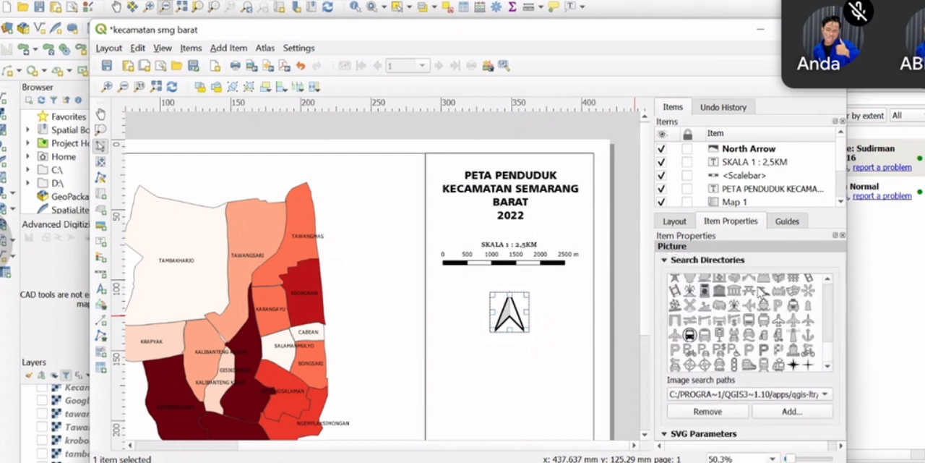
pyautogui.scroll(3, 760, 293)
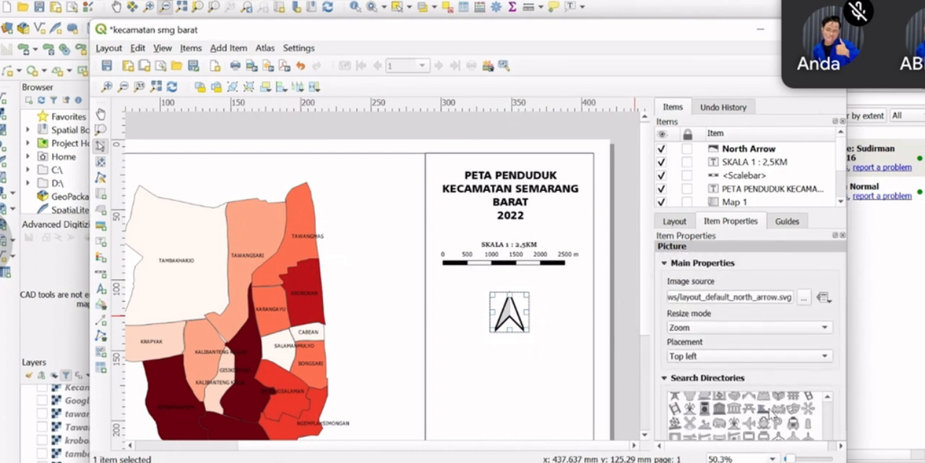
pyautogui.click(771, 418)
pyautogui.scroll(-1, 783, 404)
pyautogui.scroll(-3, 779, 392)
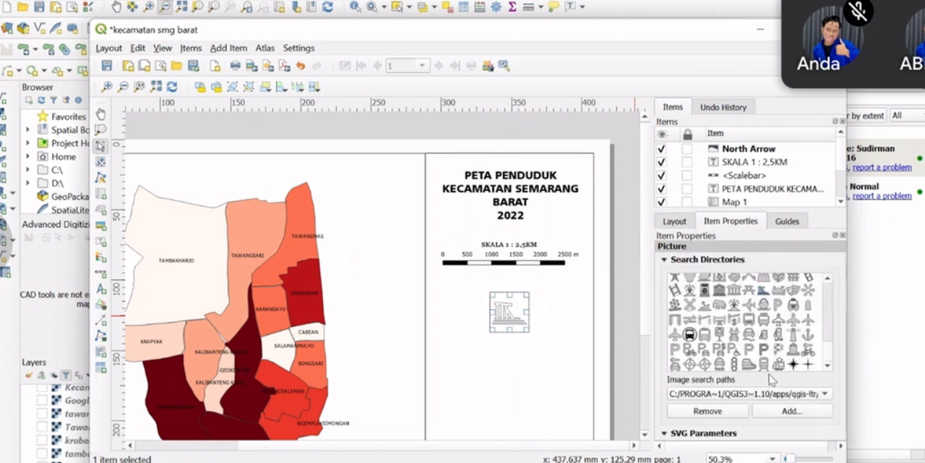
# Replace the north arrow's picture with the library symbol showing an arrowhead over a circle
pyautogui.scroll(2, 788, 376)
pyautogui.scroll(2, 826, 393)
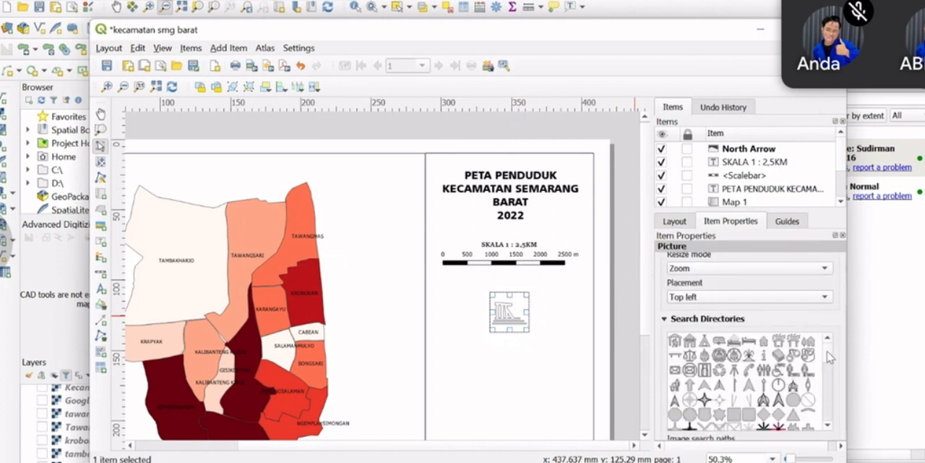
pyautogui.click(747, 384)
pyautogui.click(779, 385)
pyautogui.click(794, 407)
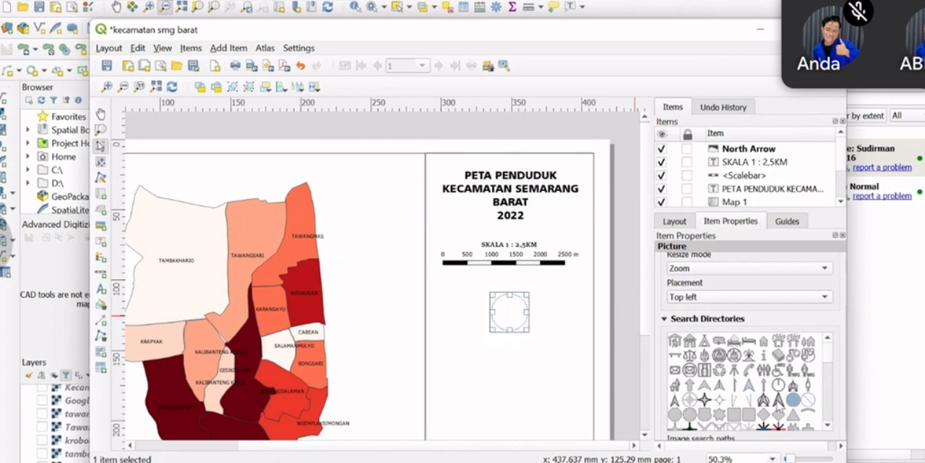
pyautogui.click(775, 402)
pyautogui.click(505, 335)
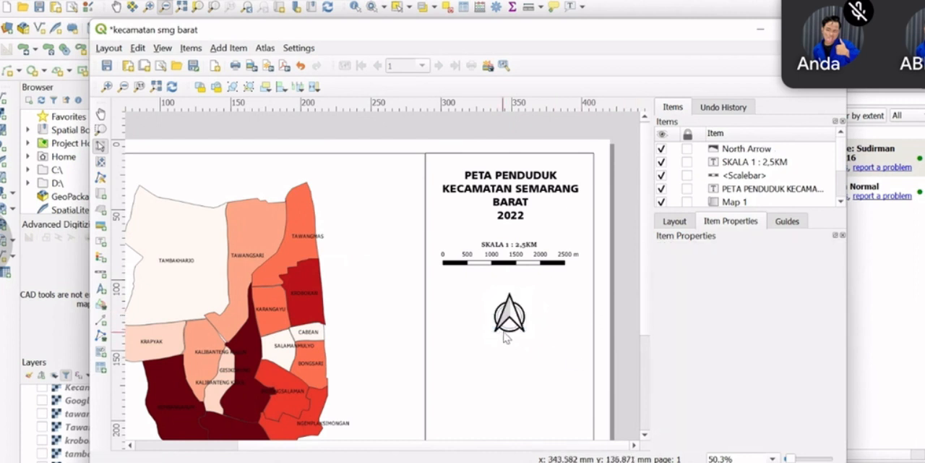
# Enlarge the north arrow, keeping it centered below the scale bar
pyautogui.click(503, 329)
pyautogui.moveTo(495, 333); pyautogui.dragTo(511, 323)
pyautogui.click(594, 312)
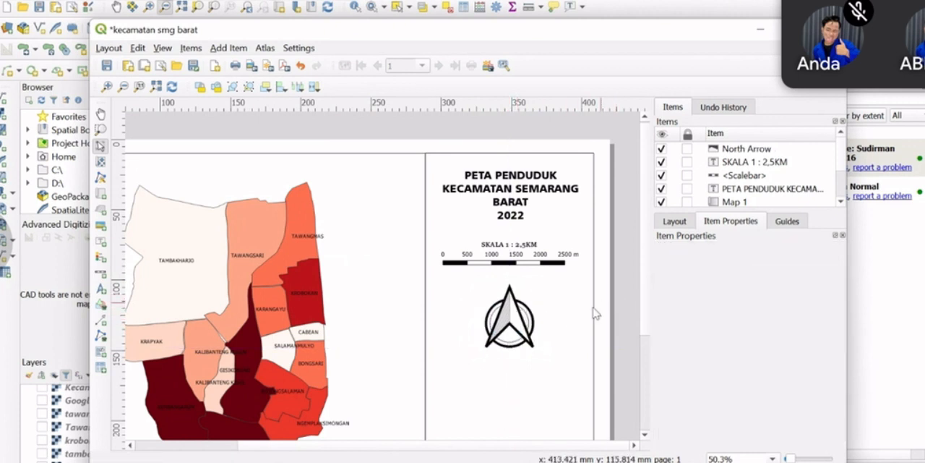
# Set the font size of the PETA PENDUDUK KECAMATAN SEMARANG BARAT 2022 title label to 28
pyautogui.hotkey('ctrl', '0')
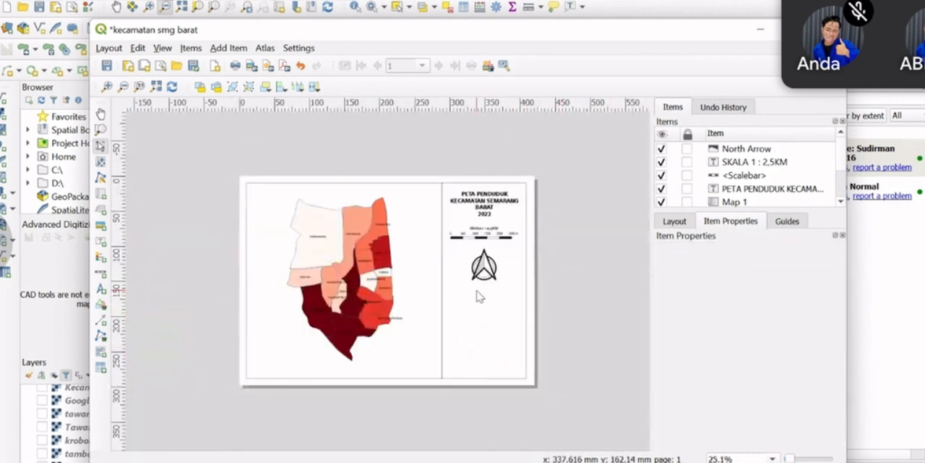
pyautogui.scroll(1, 477, 296)
pyautogui.moveTo(598, 196); pyautogui.dragTo(510, 297)
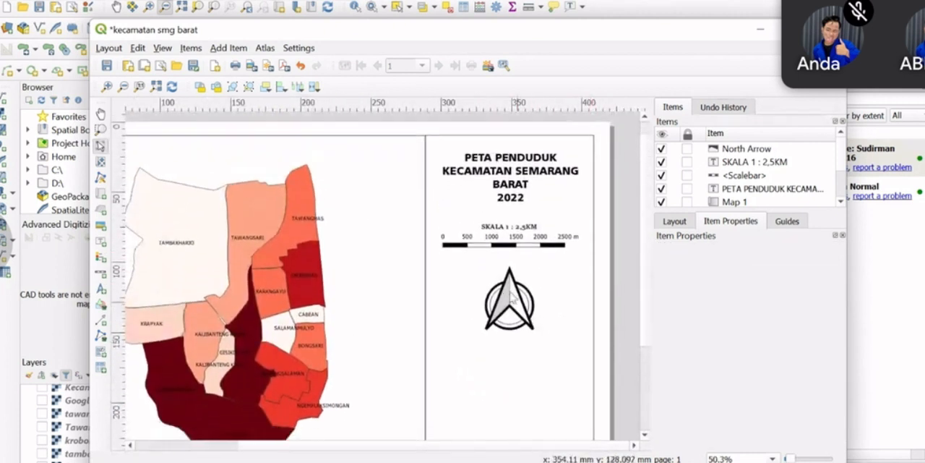
pyautogui.click(521, 179)
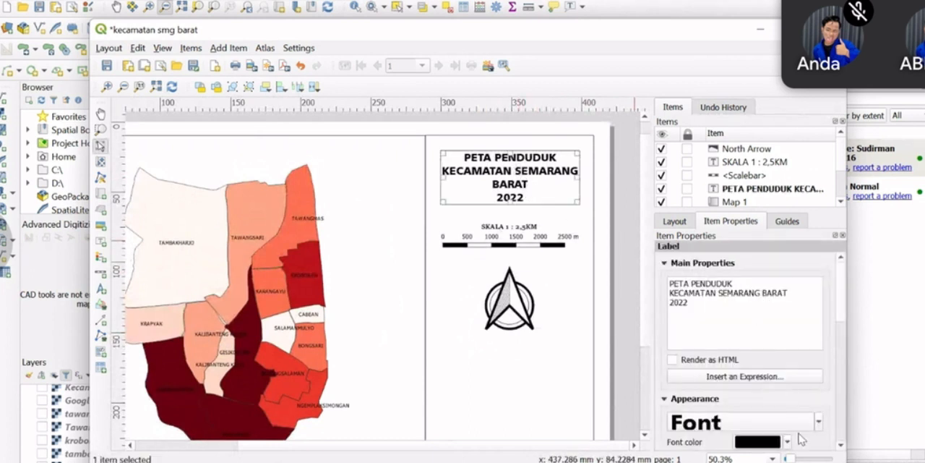
pyautogui.click(818, 421)
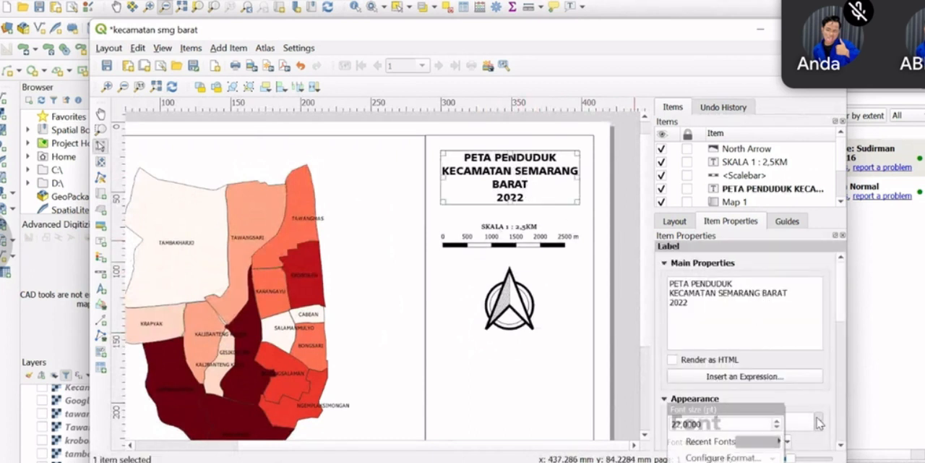
pyautogui.click(777, 425)
pyautogui.click(808, 422)
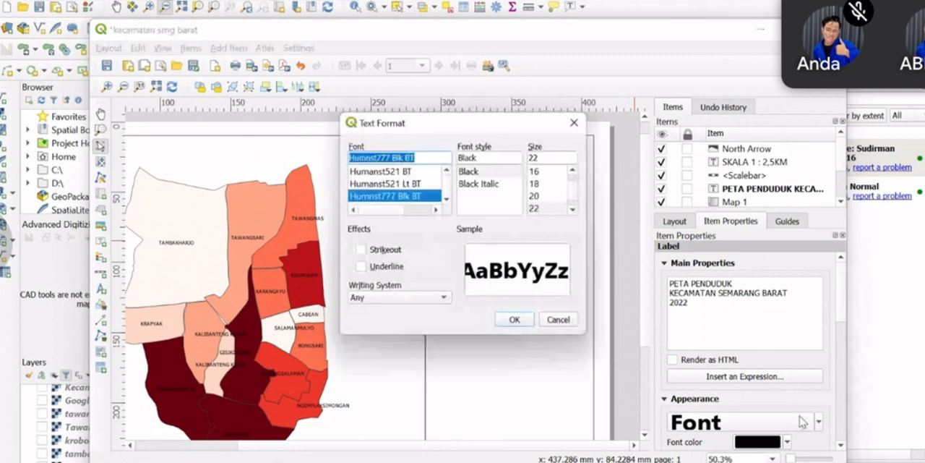
pyautogui.scroll(-1, 556, 200)
pyautogui.click(545, 209)
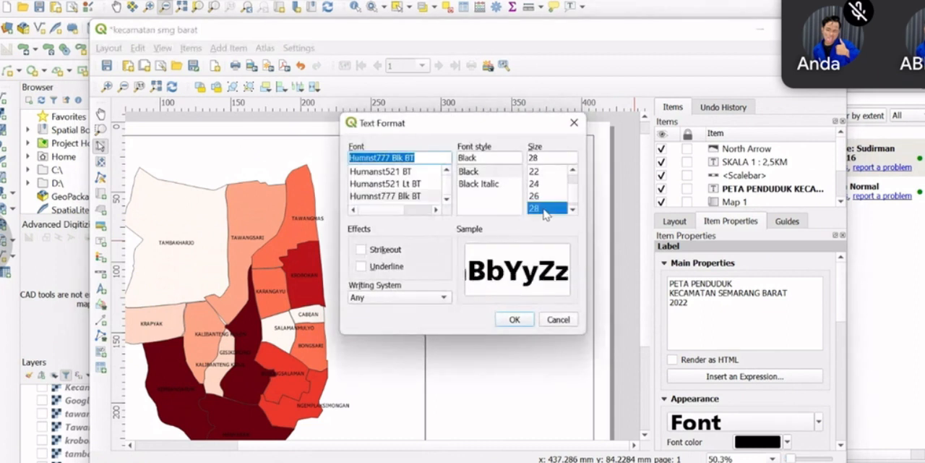
pyautogui.click(514, 320)
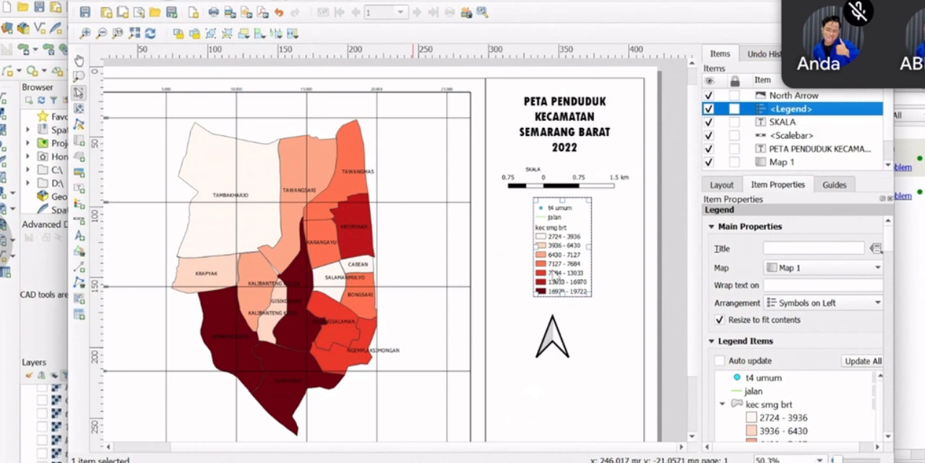
# Switch to the main QGIS window and save the pending edits to the kec smg brt layer
pyautogui.hotkey('alt', 'Tab')
pyautogui.click(6, 5)
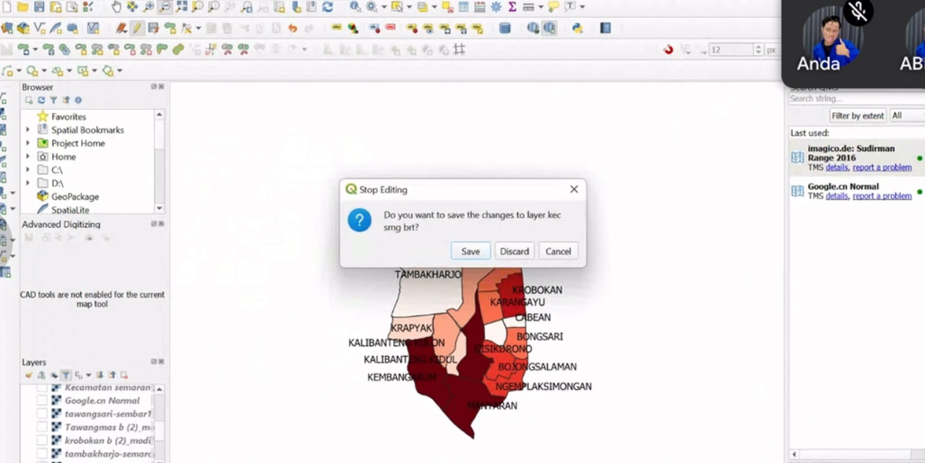
pyautogui.click(470, 251)
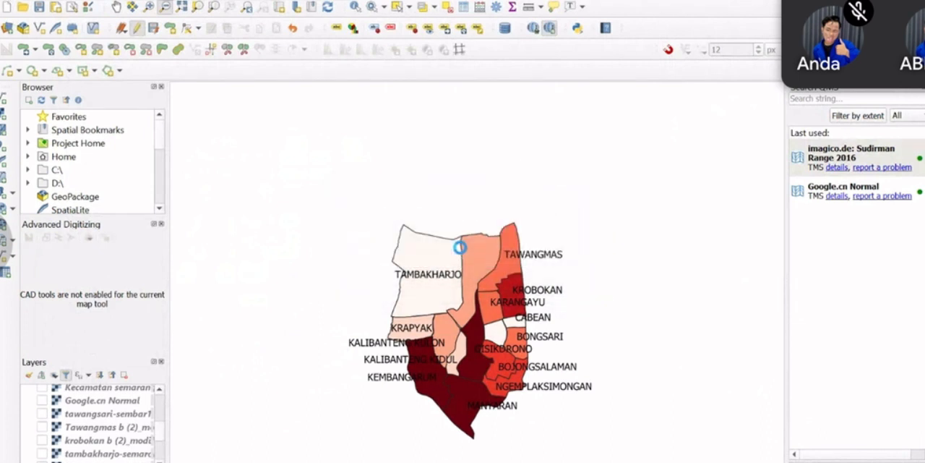
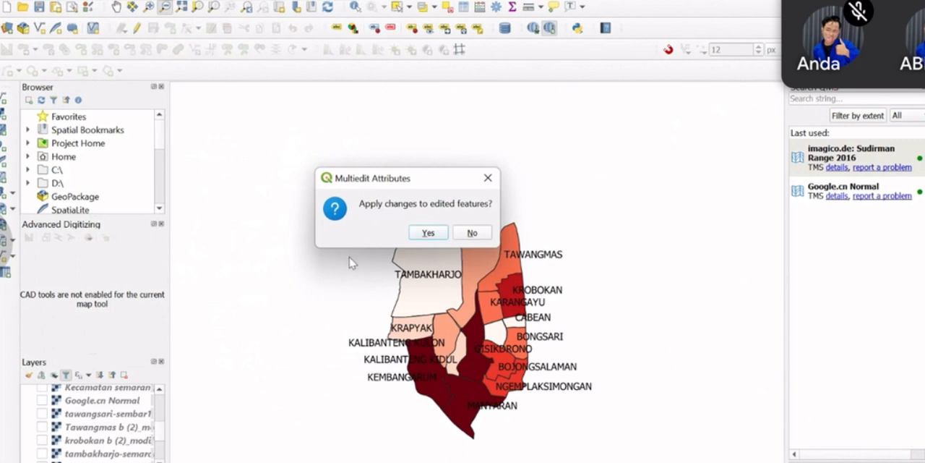
# Apply the pending multi-edit attribute changes to the edited features and save the project
pyautogui.click(429, 232)
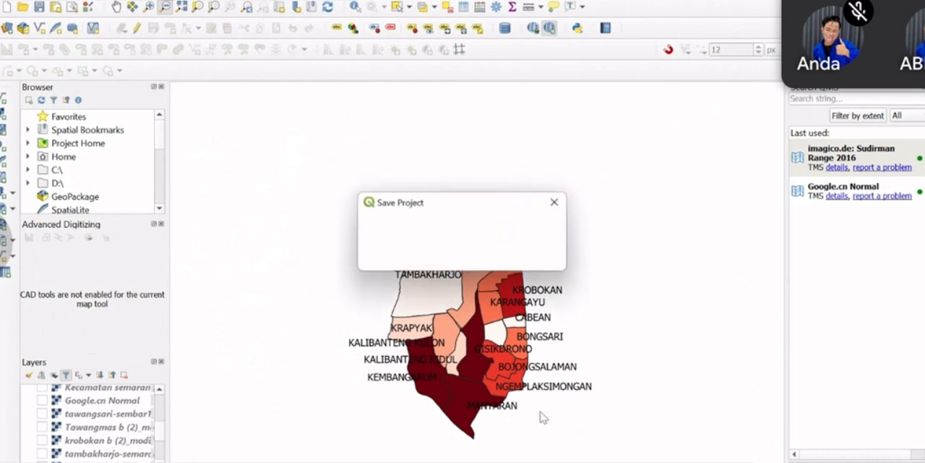
pyautogui.click(452, 258)
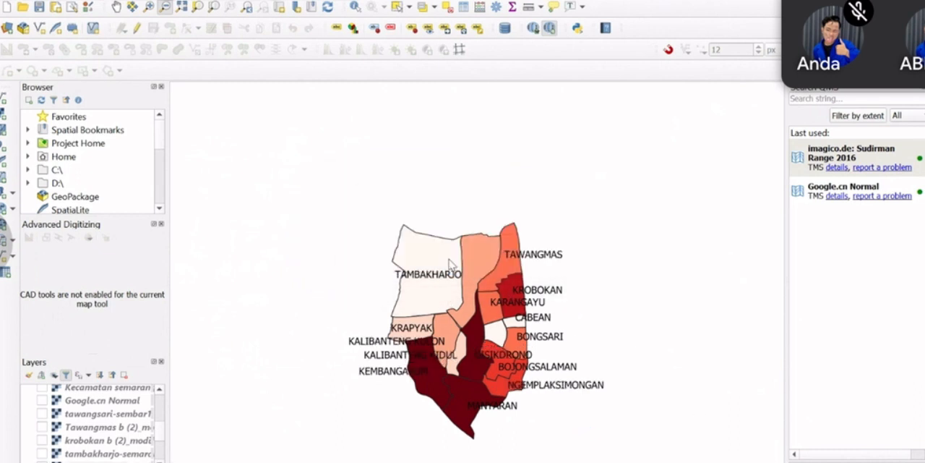